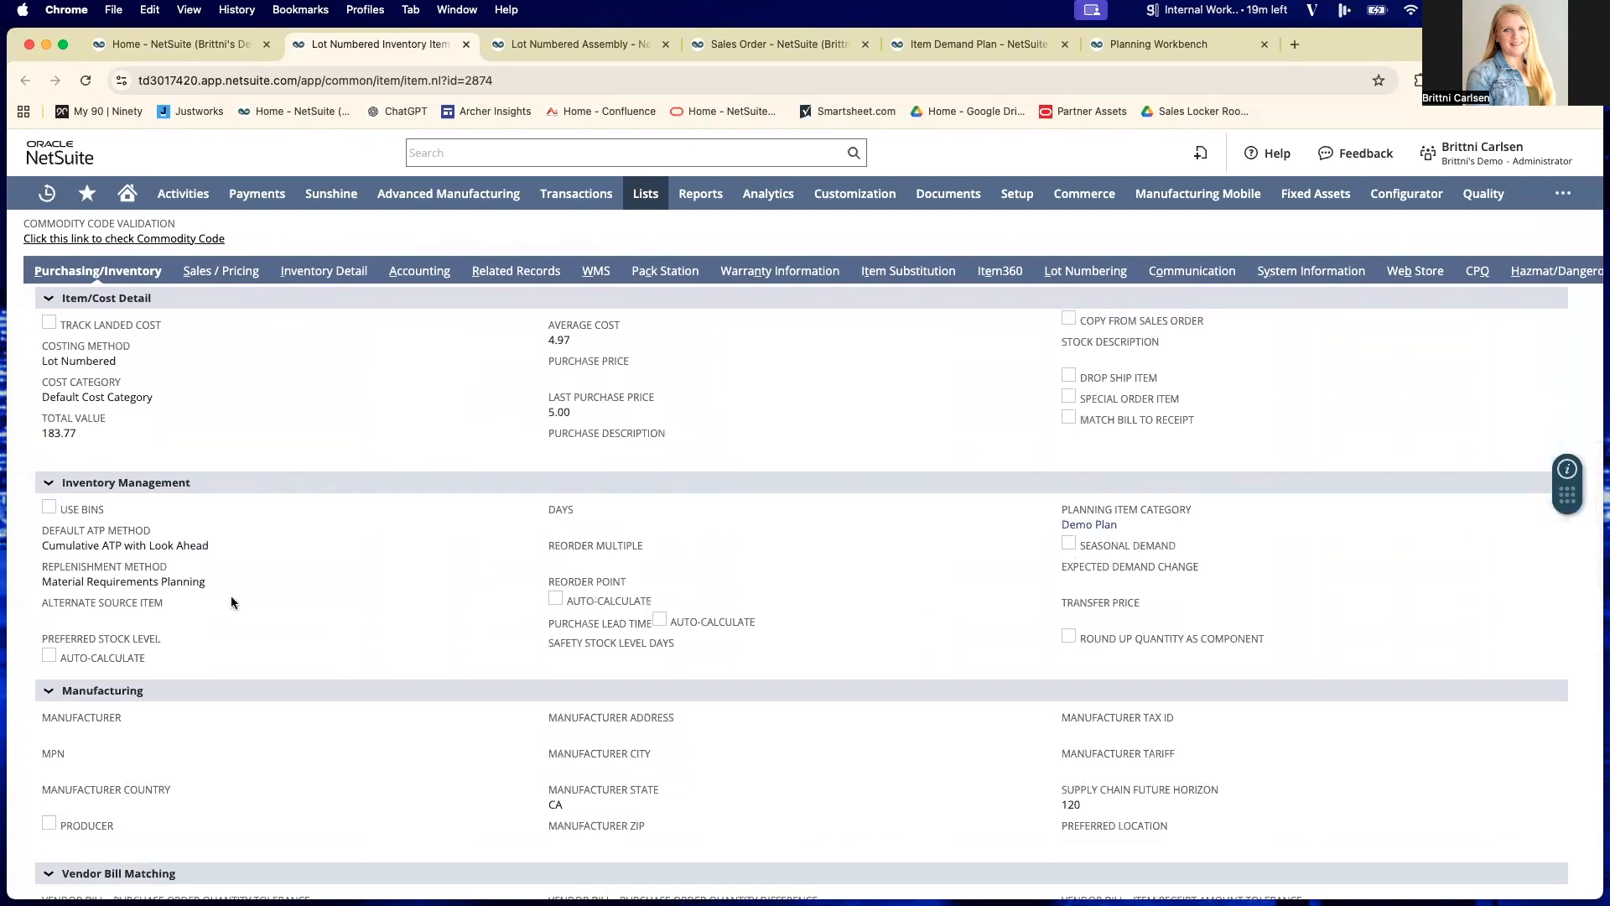
pyautogui.scroll(-1, 234, 594)
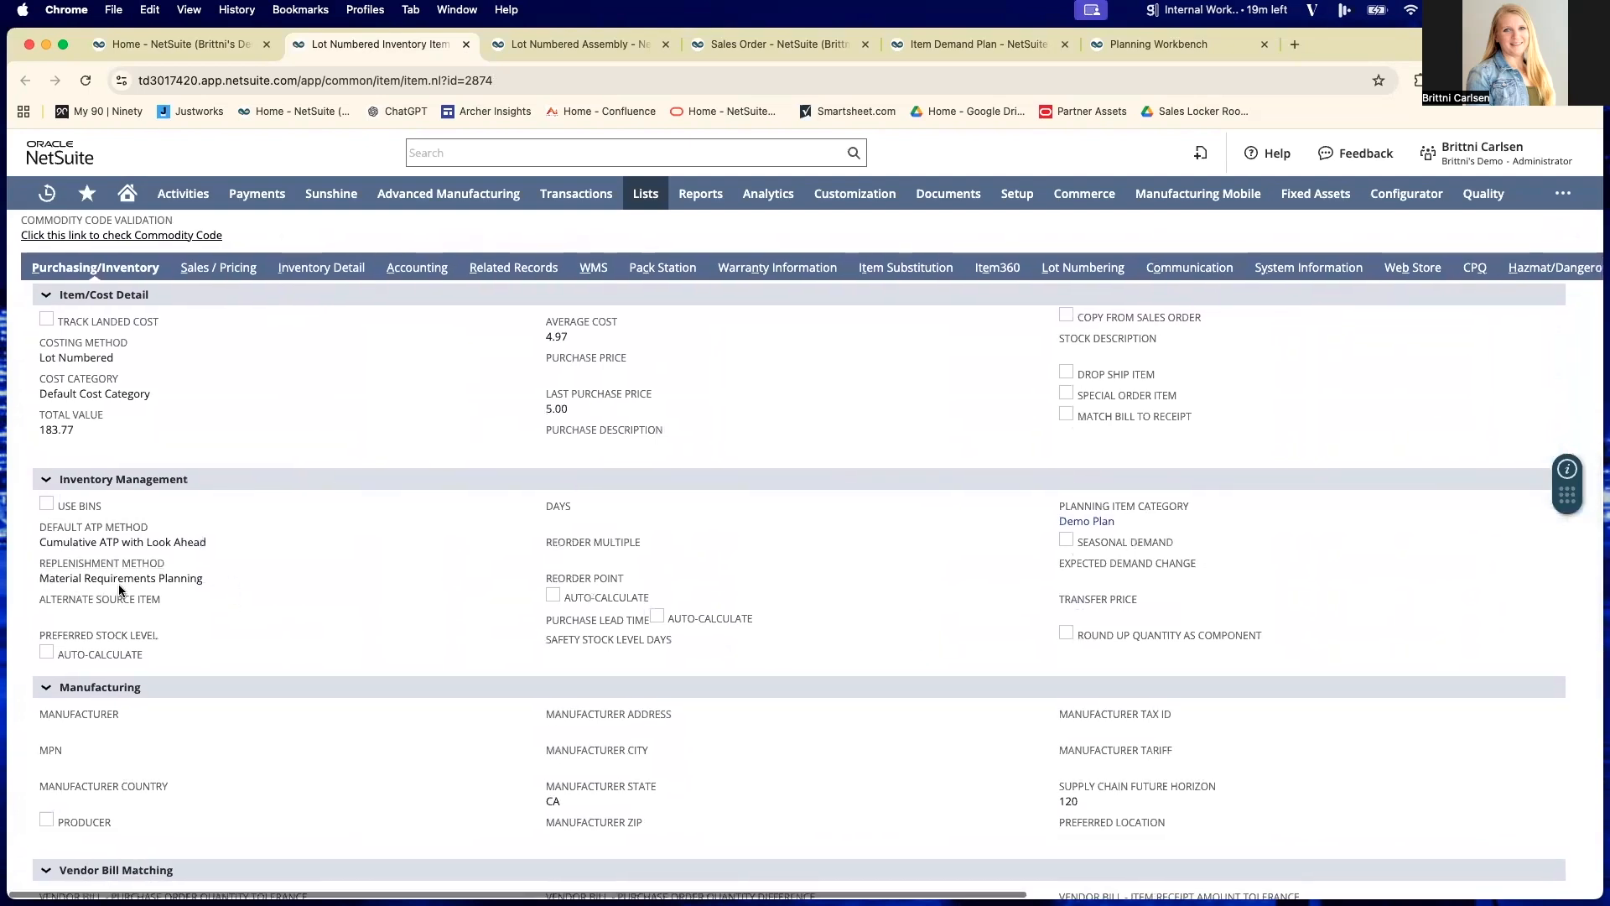
# - Review the inventory management settings of the lot numbered inventory item, including its replenishment method and planning item category
pyautogui.scroll(1, 84, 595)
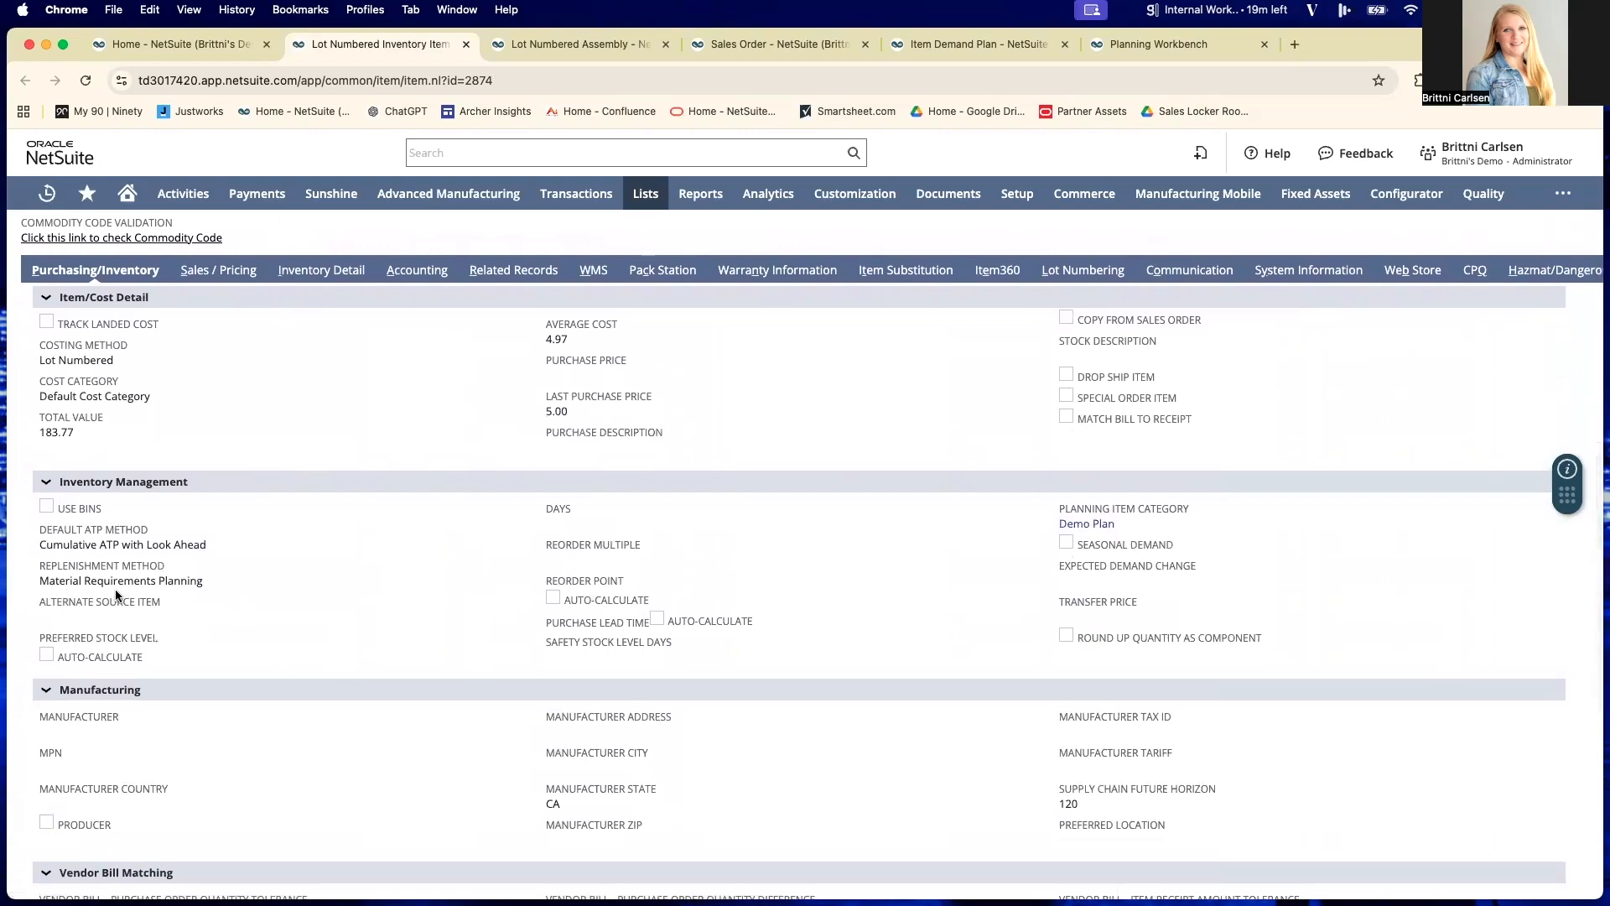
pyautogui.hscroll(-1, 183, 593)
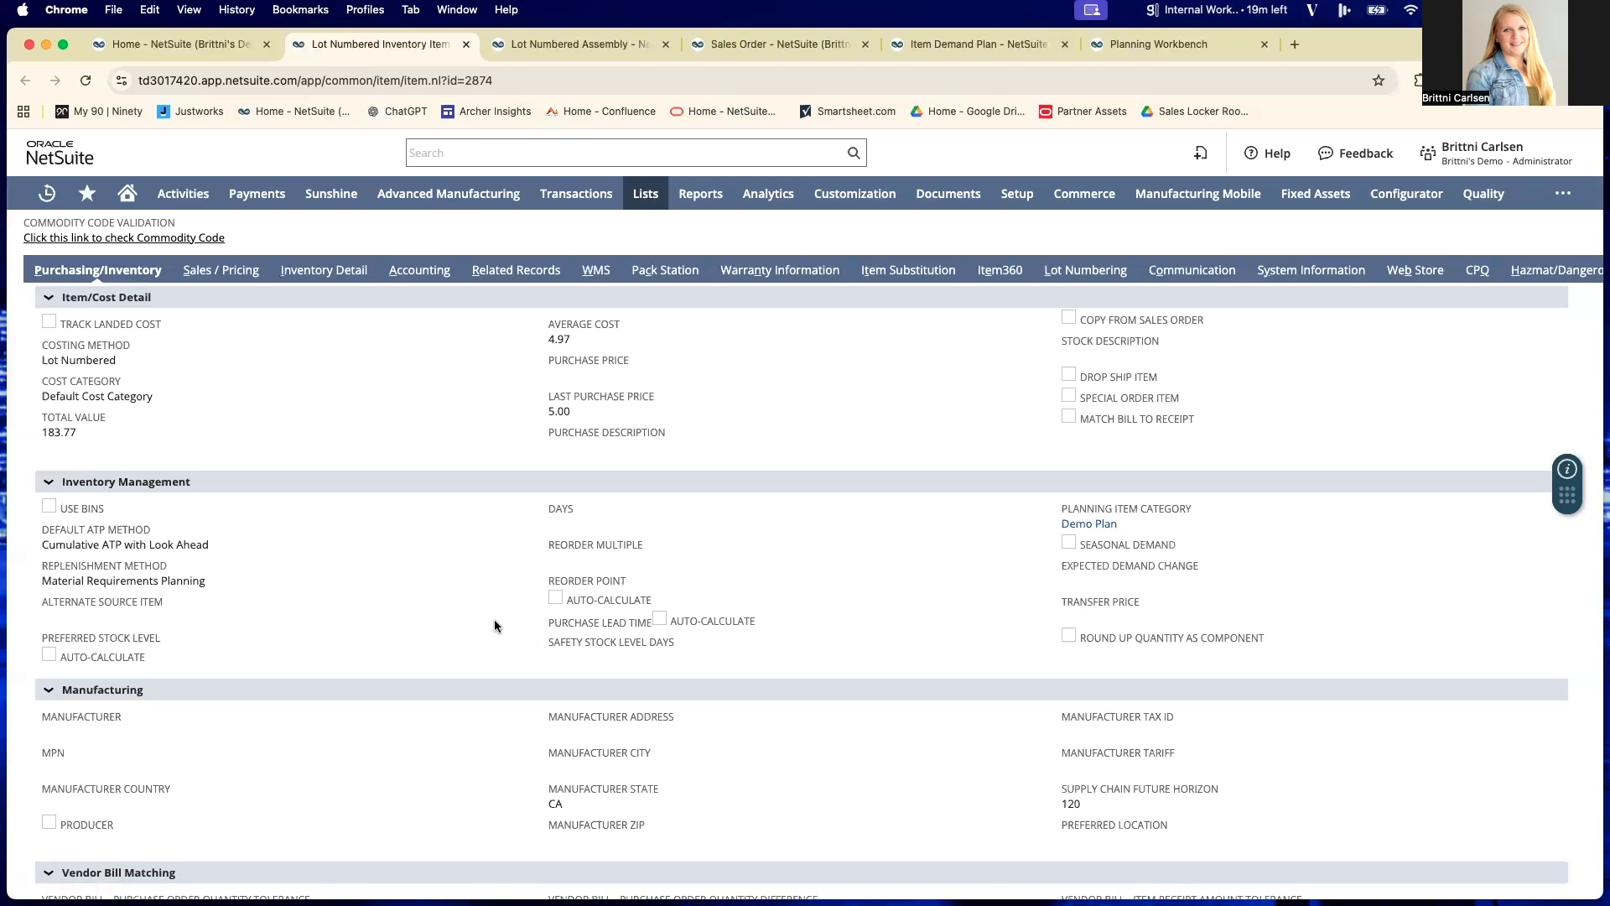
# - Show the inventory item's settings by location and examine Denver's purchase lead time, safety stock level, lot sizing method and minimum order quantity
pyautogui.scroll(-5, 486, 613)
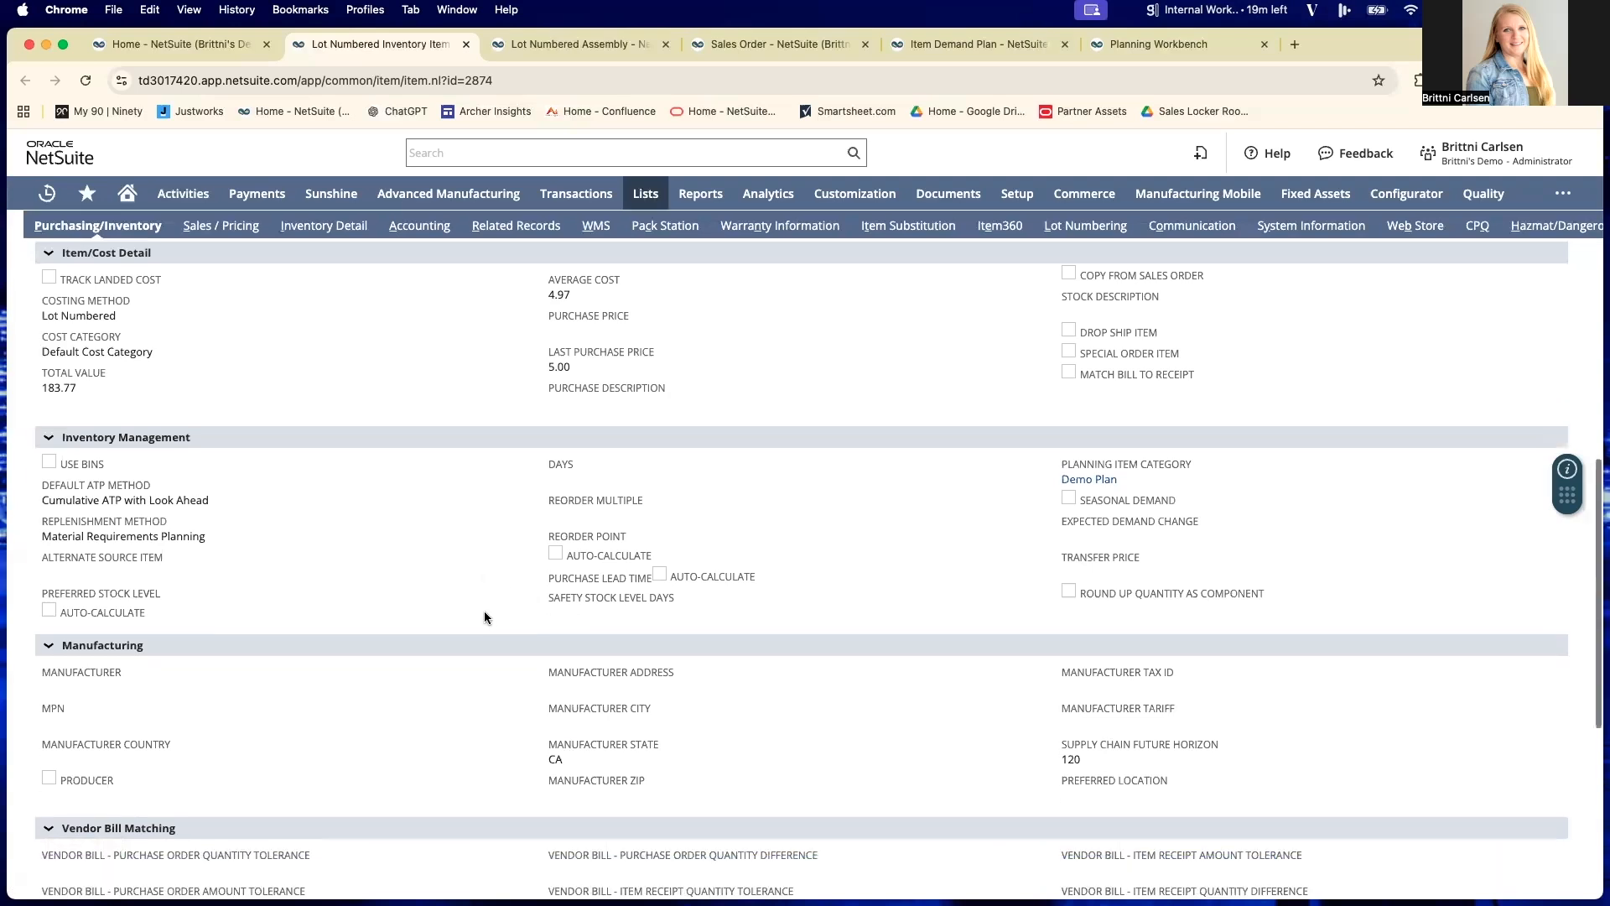
pyautogui.scroll(-1, 485, 618)
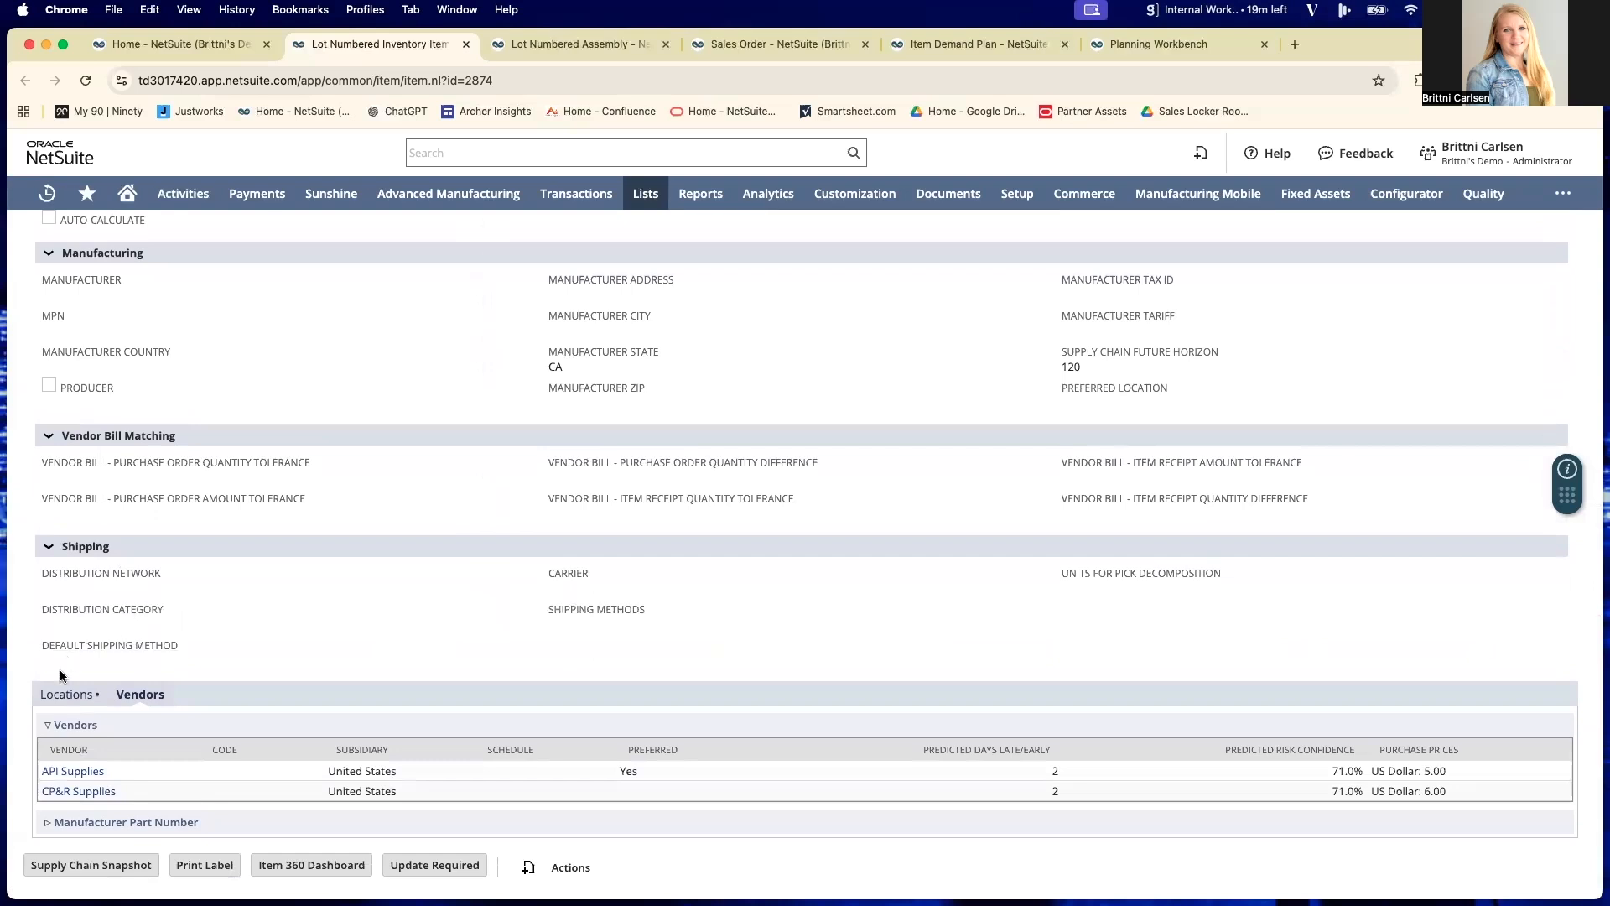
pyautogui.click(71, 692)
pyautogui.scroll(-1, 390, 583)
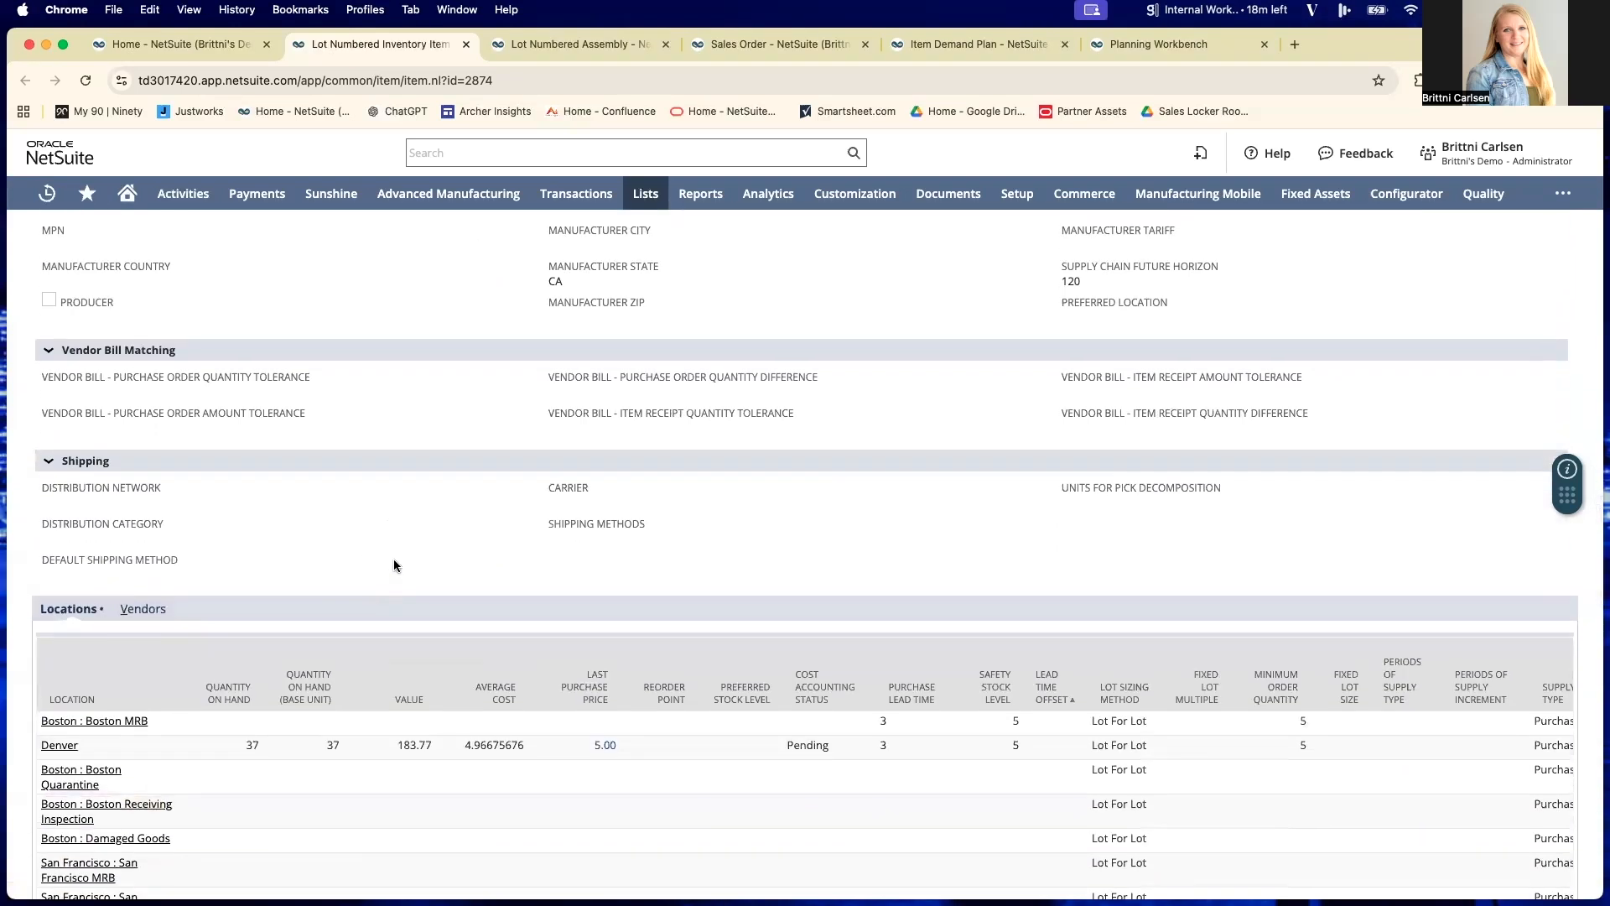
pyautogui.scroll(-1, 391, 570)
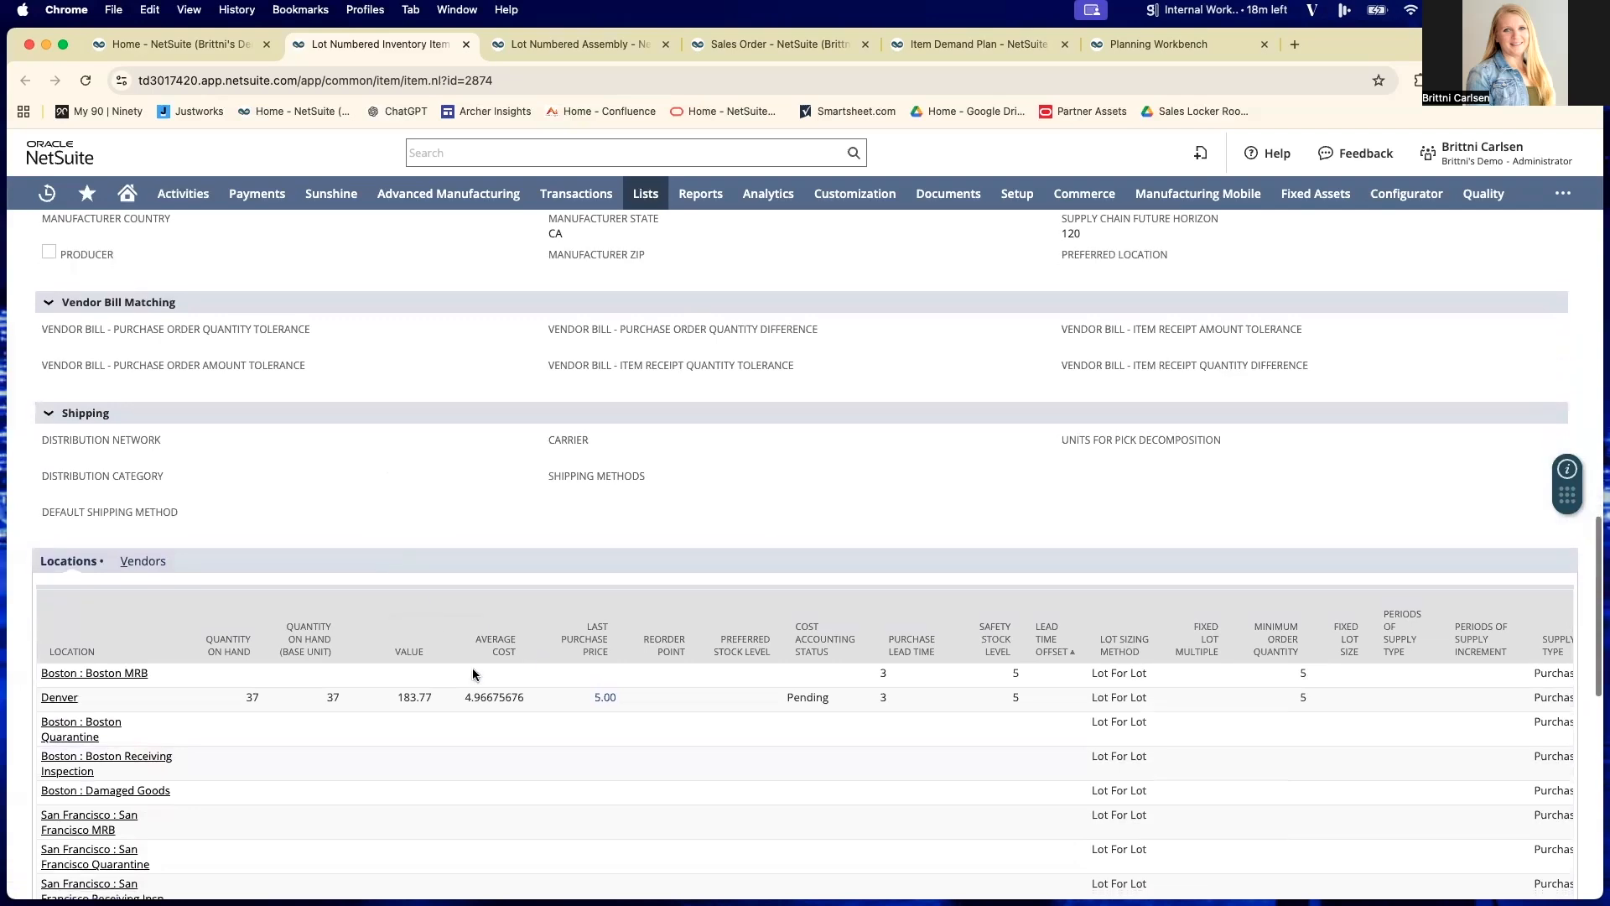
pyautogui.scroll(-1, 309, 700)
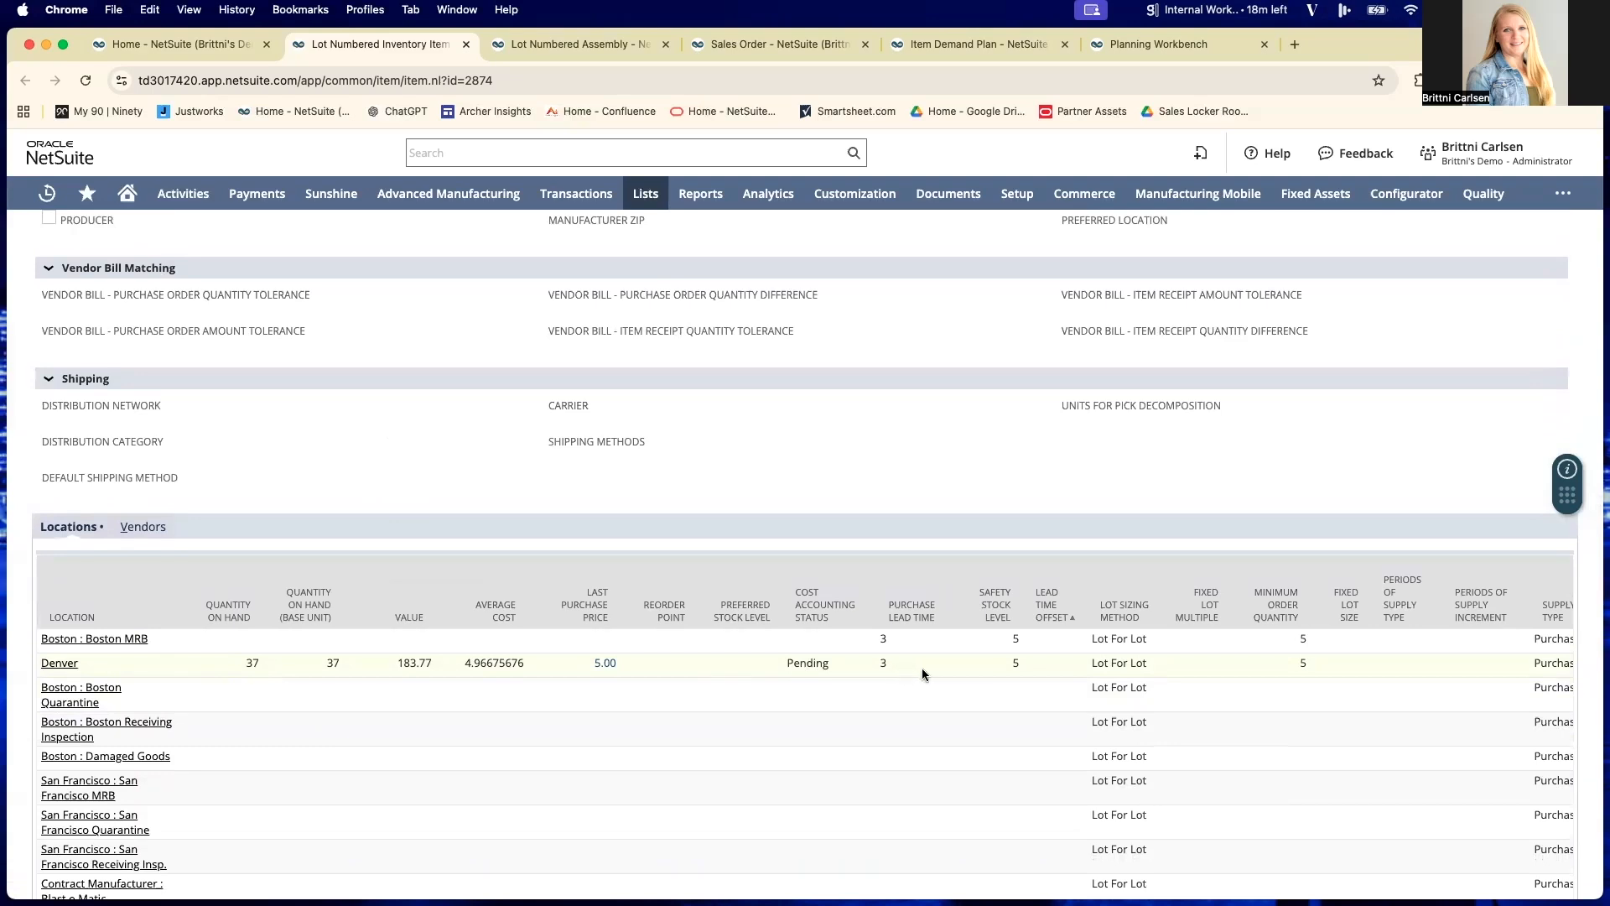
pyautogui.hscroll(1, 884, 671)
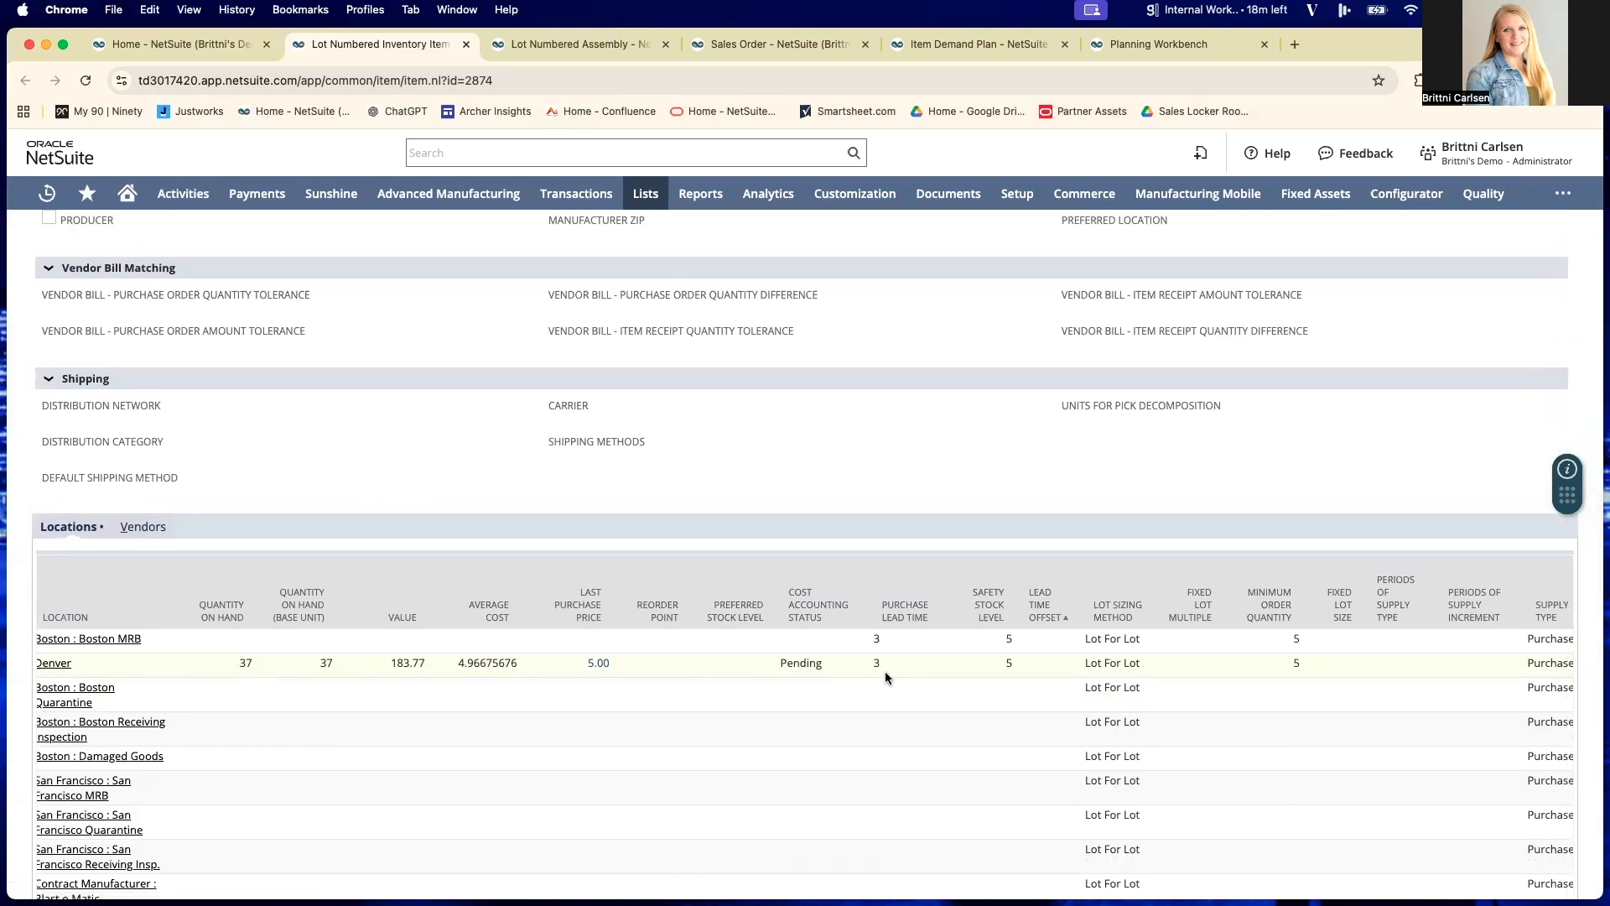
pyautogui.scroll(-1, 884, 671)
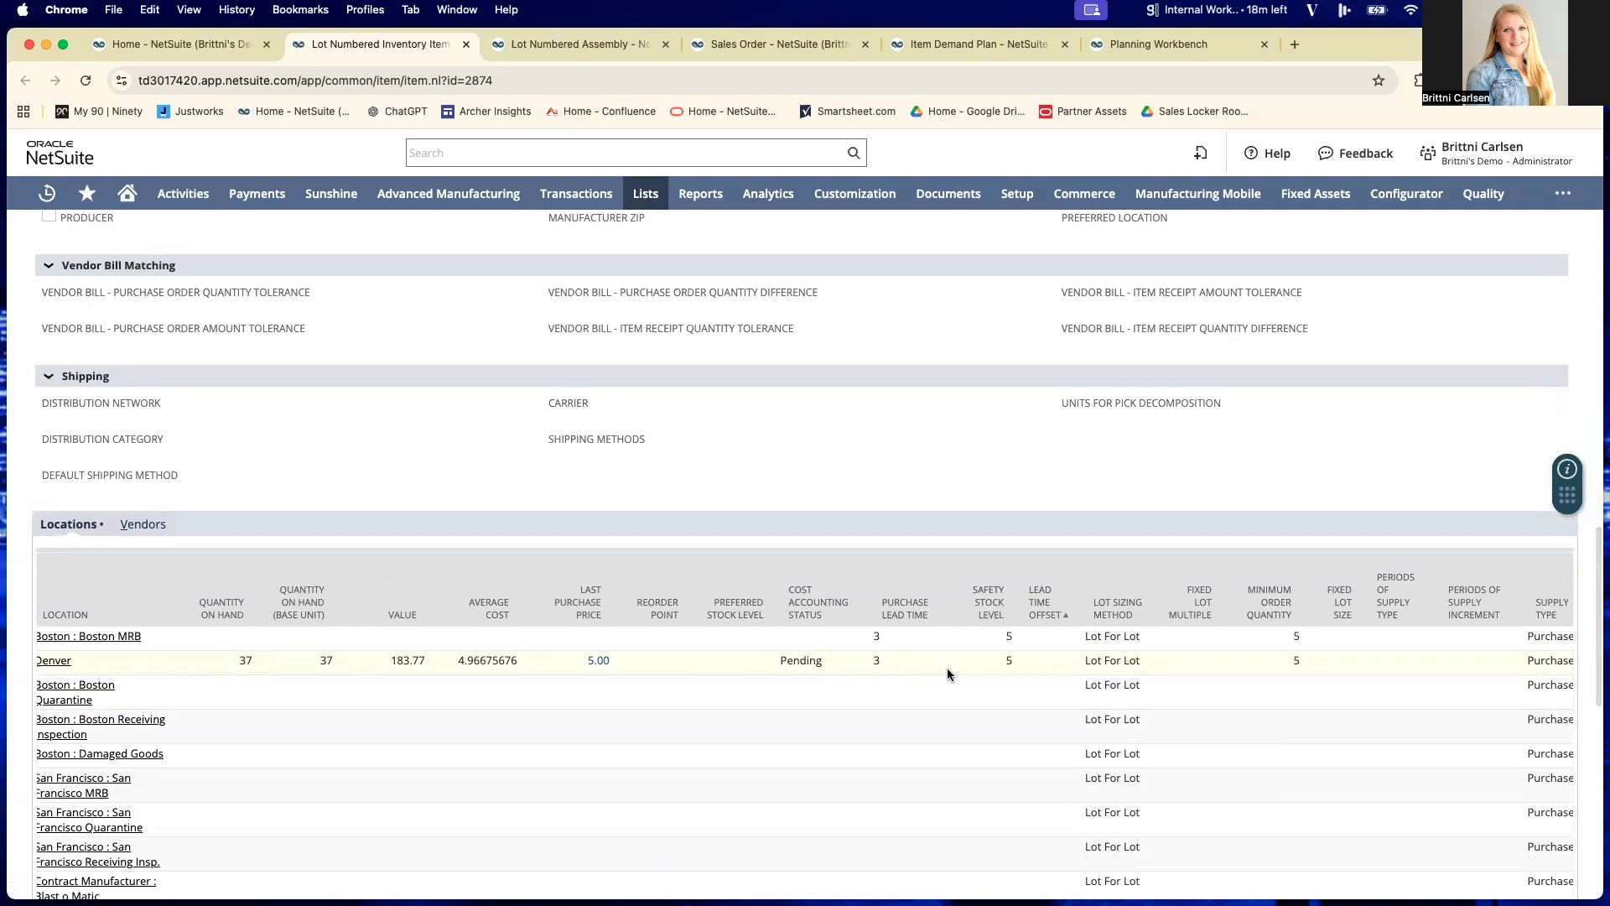
pyautogui.scroll(-1, 753, 663)
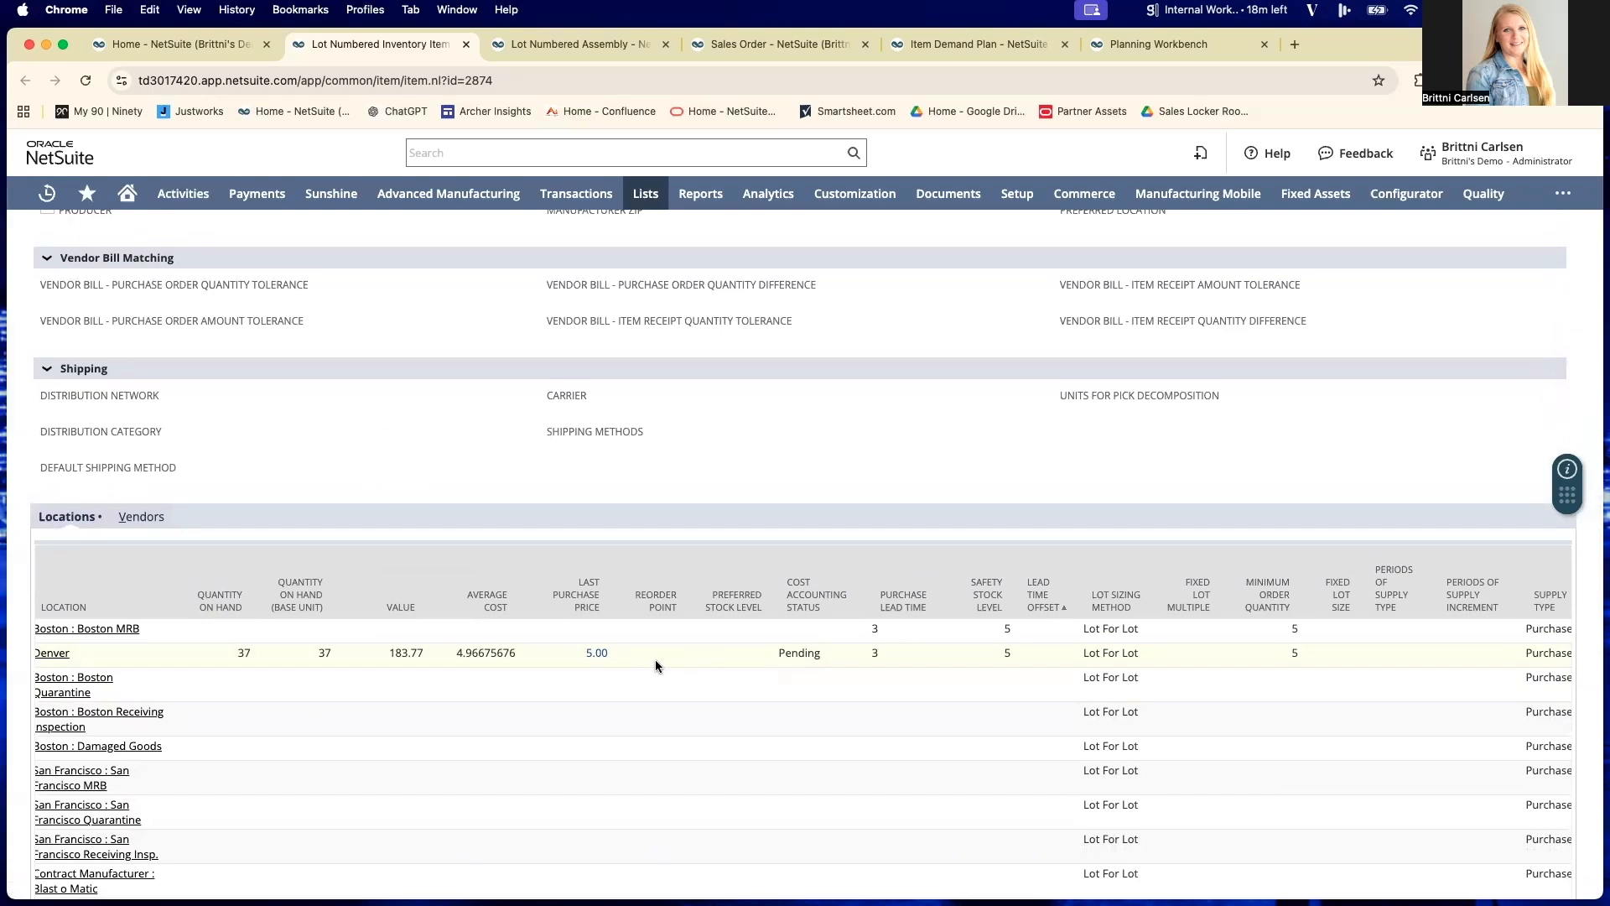
pyautogui.hscroll(5, 656, 661)
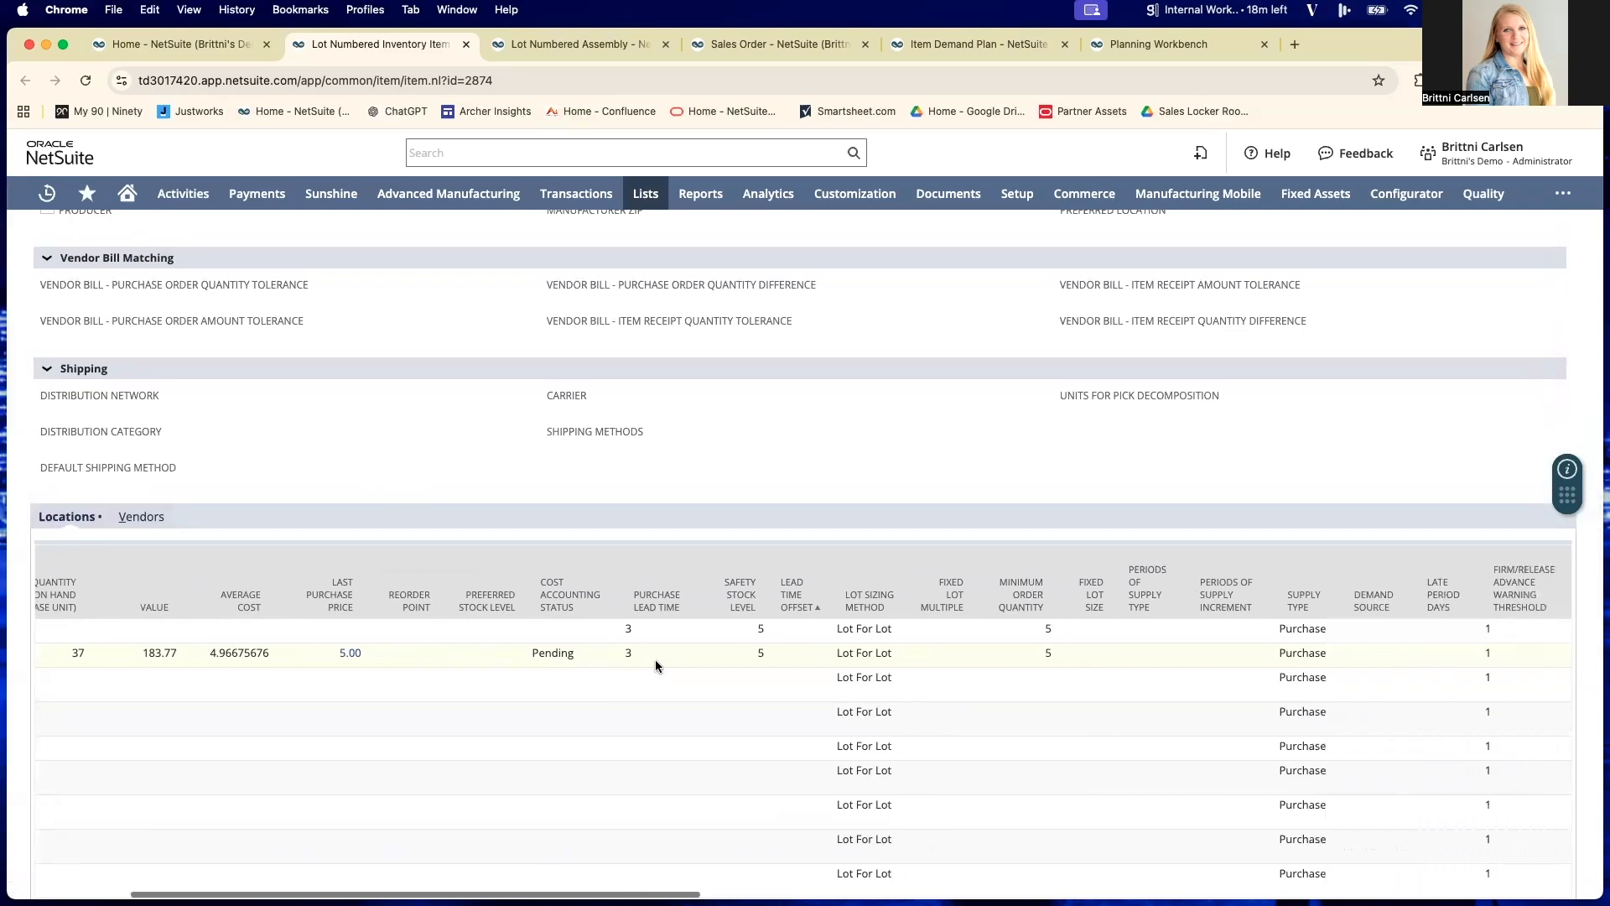
pyautogui.hscroll(-1, 865, 654)
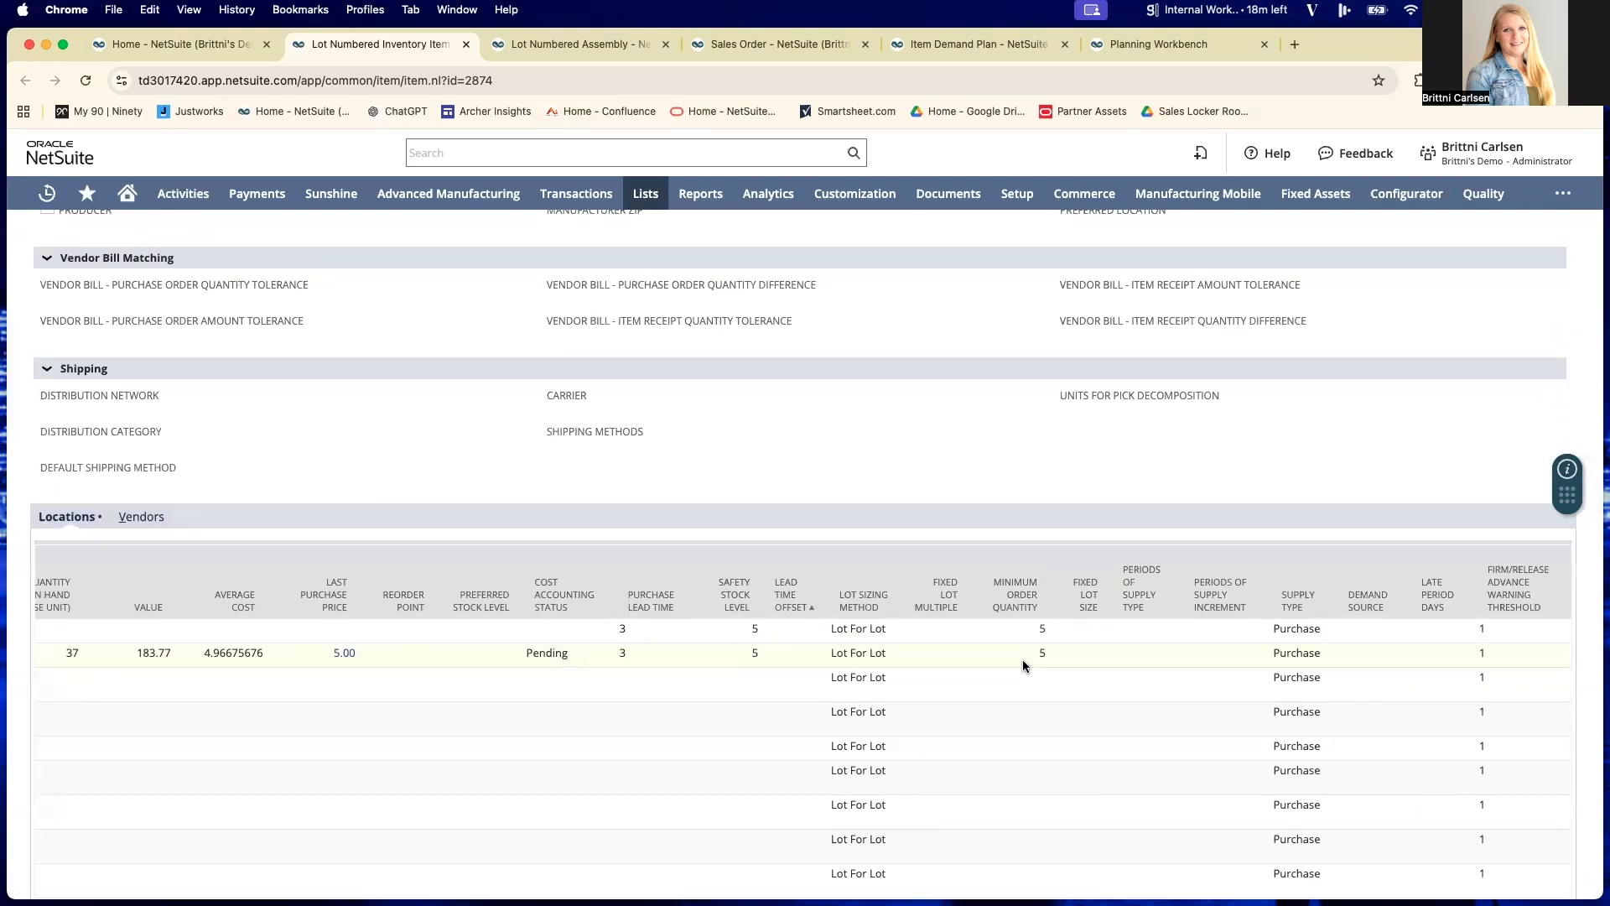
pyautogui.hscroll(-5, 1024, 658)
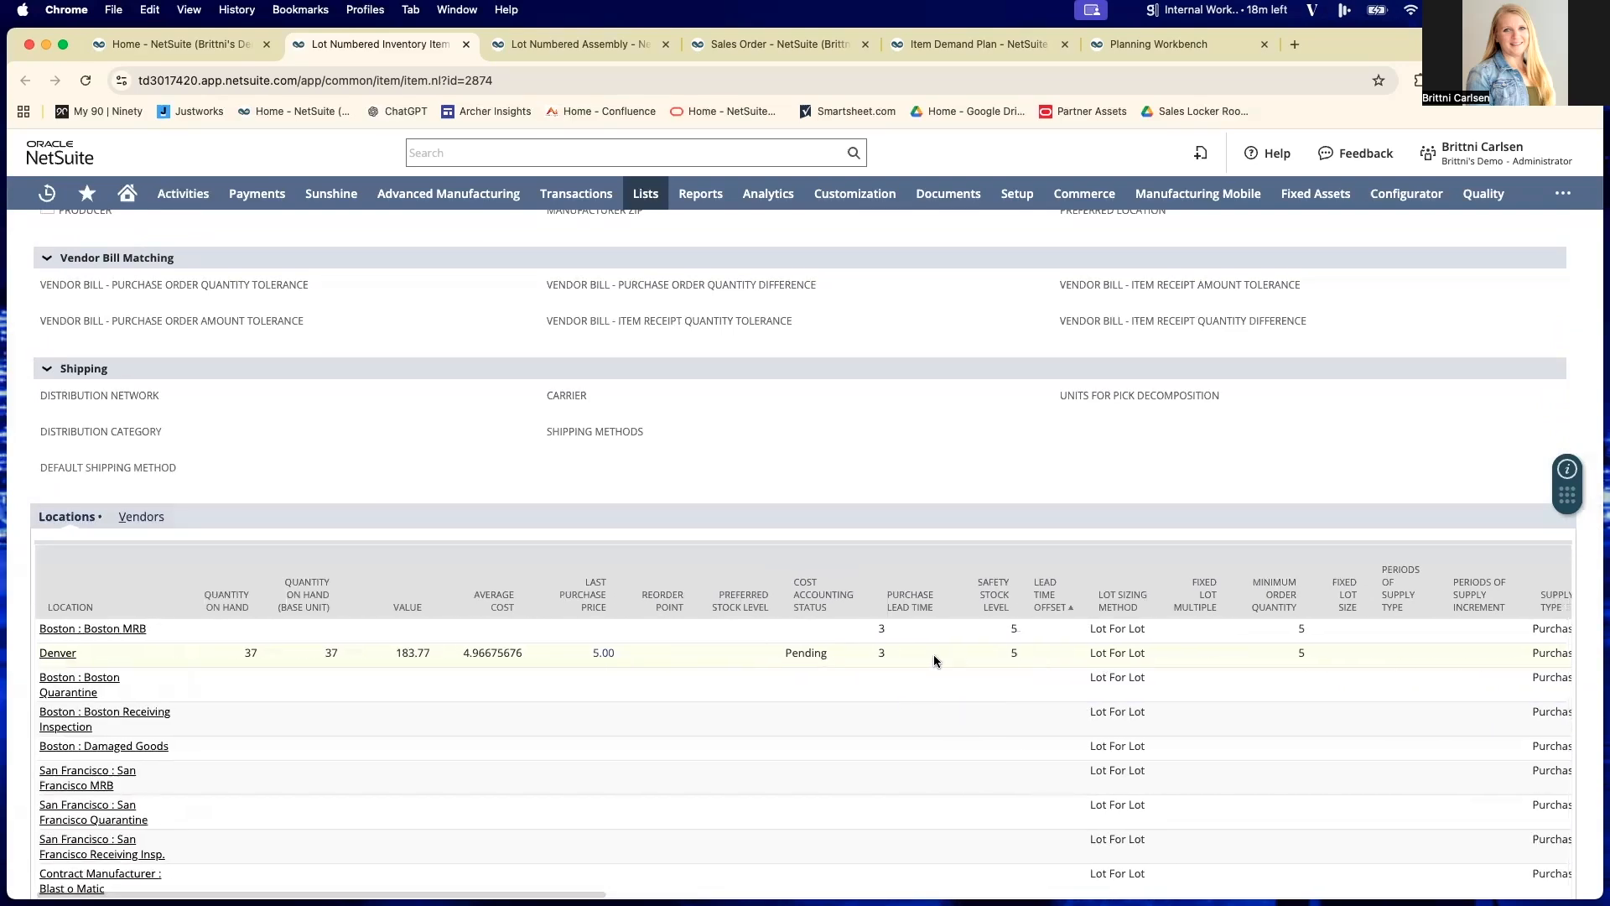
pyautogui.hscroll(1, 913, 677)
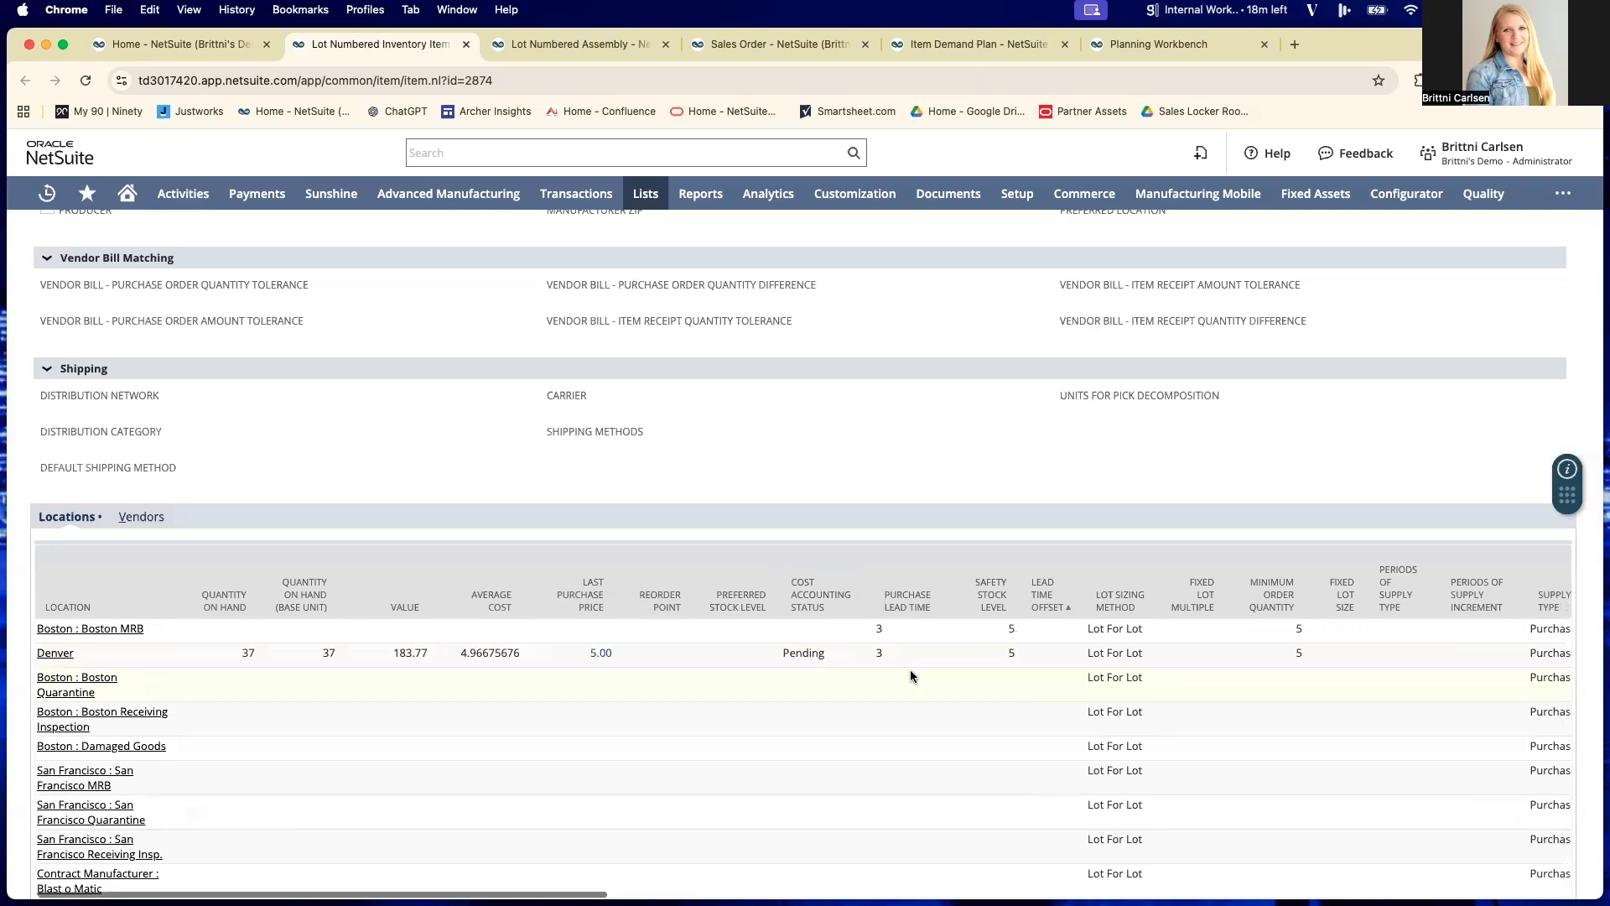
# - Show the inventory item's vendors and check the preferred vendor and purchase prices, then return to the record header
pyautogui.click(138, 518)
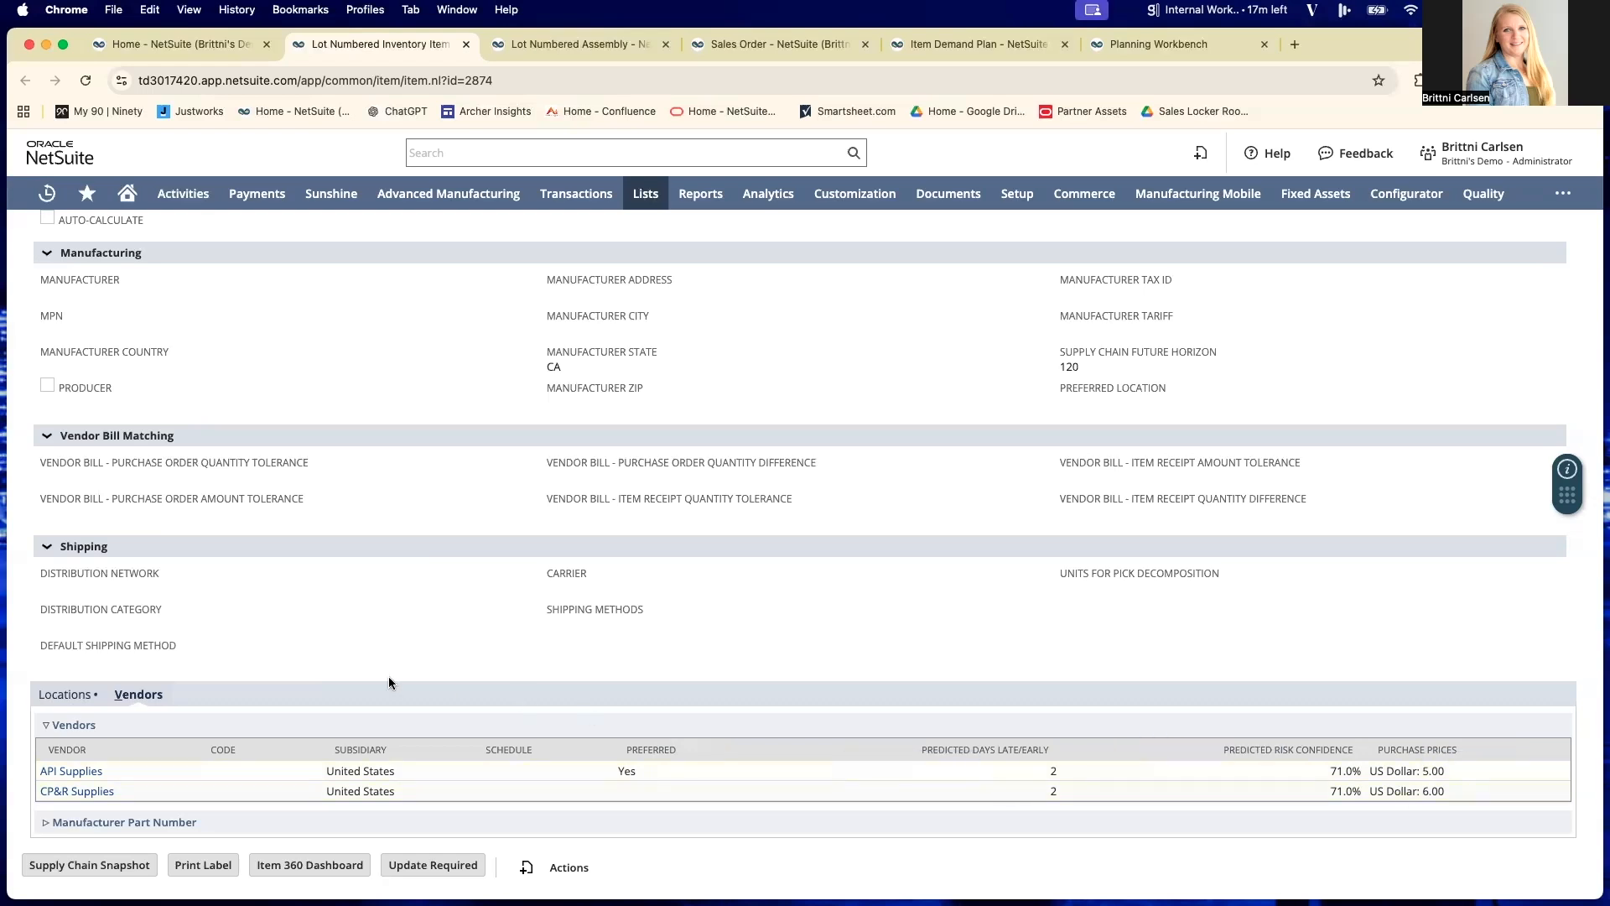
pyautogui.scroll(10, 389, 678)
pyautogui.scroll(7, 389, 676)
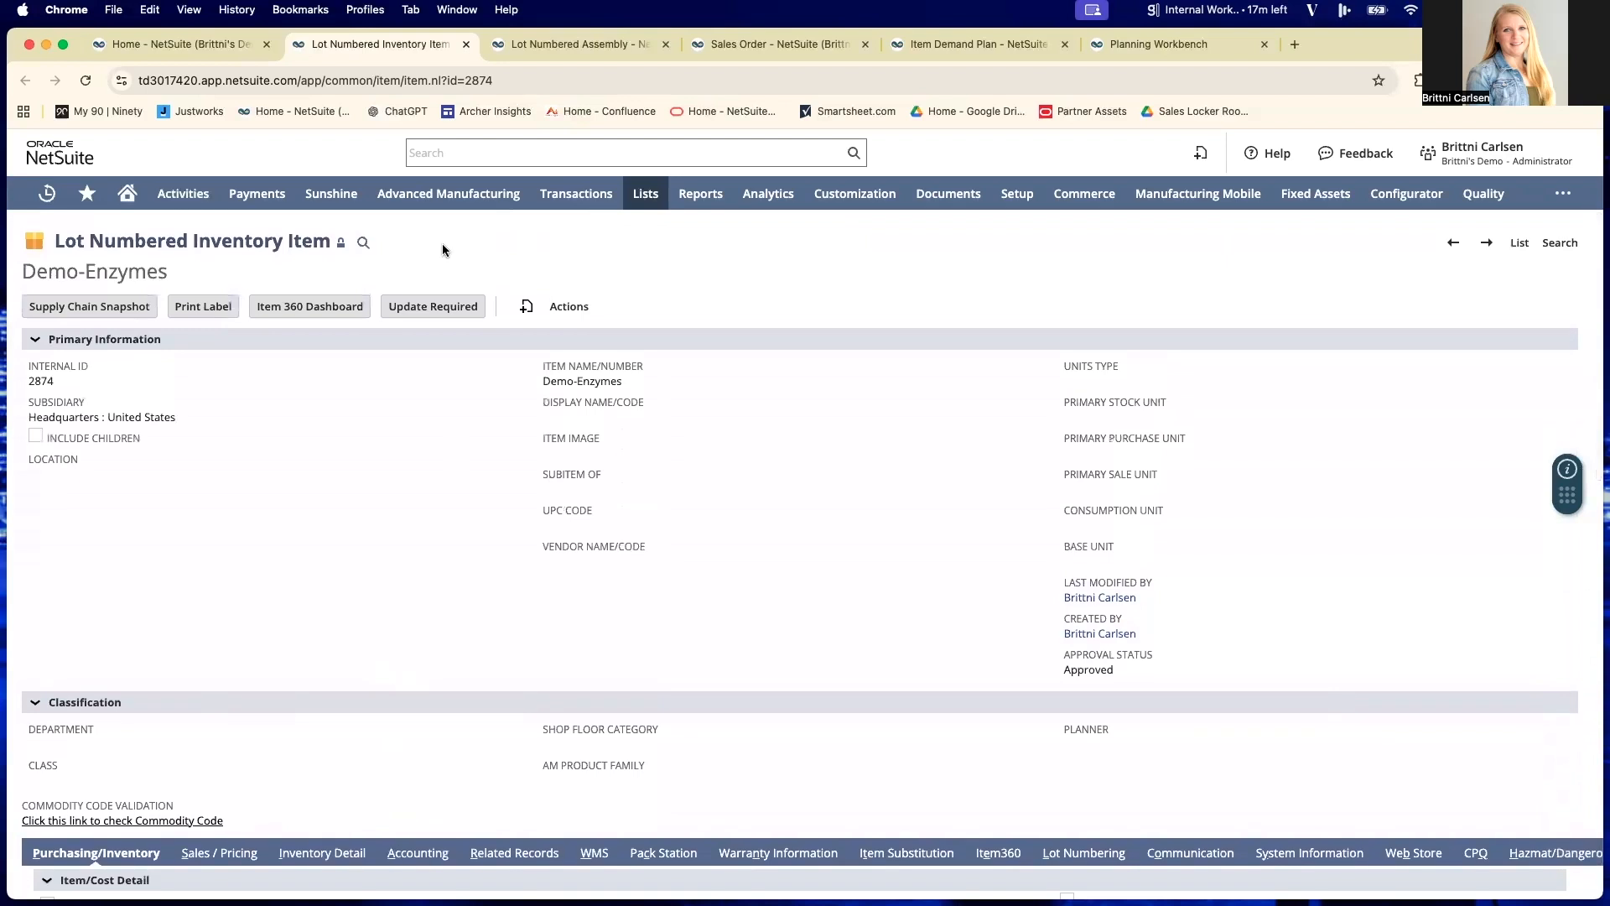
# - From the Demo-RNA Finished Good assembly, view the components of bill of materials revision RNA FG, then return to the assembly record
pyautogui.click(551, 45)
pyautogui.scroll(-1, 949, 374)
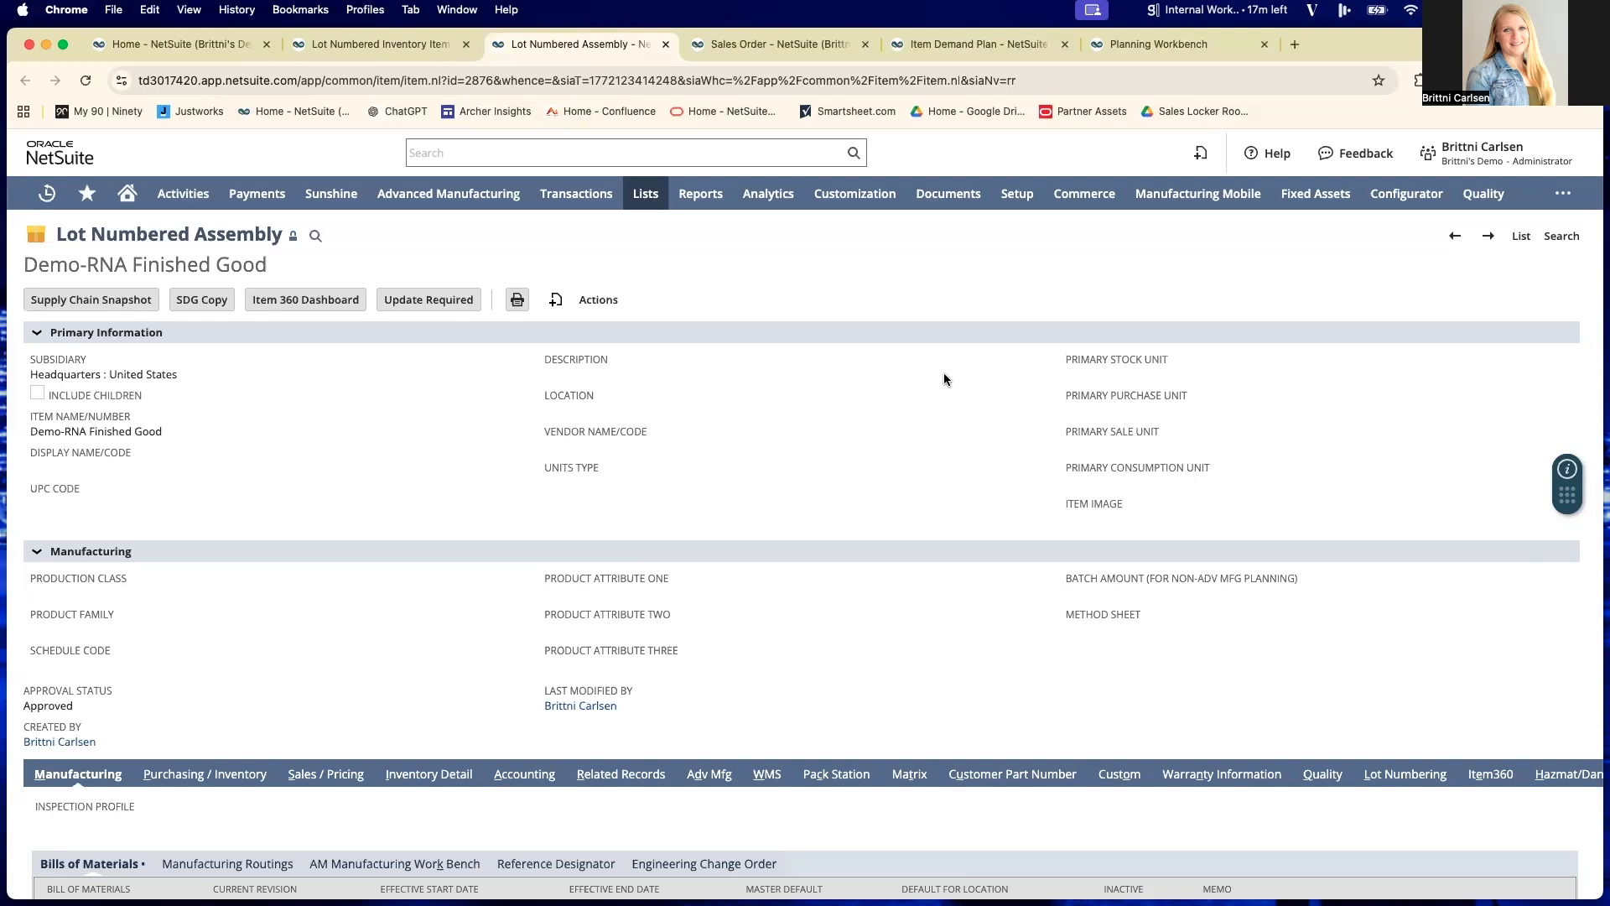
pyautogui.scroll(-2, 304, 558)
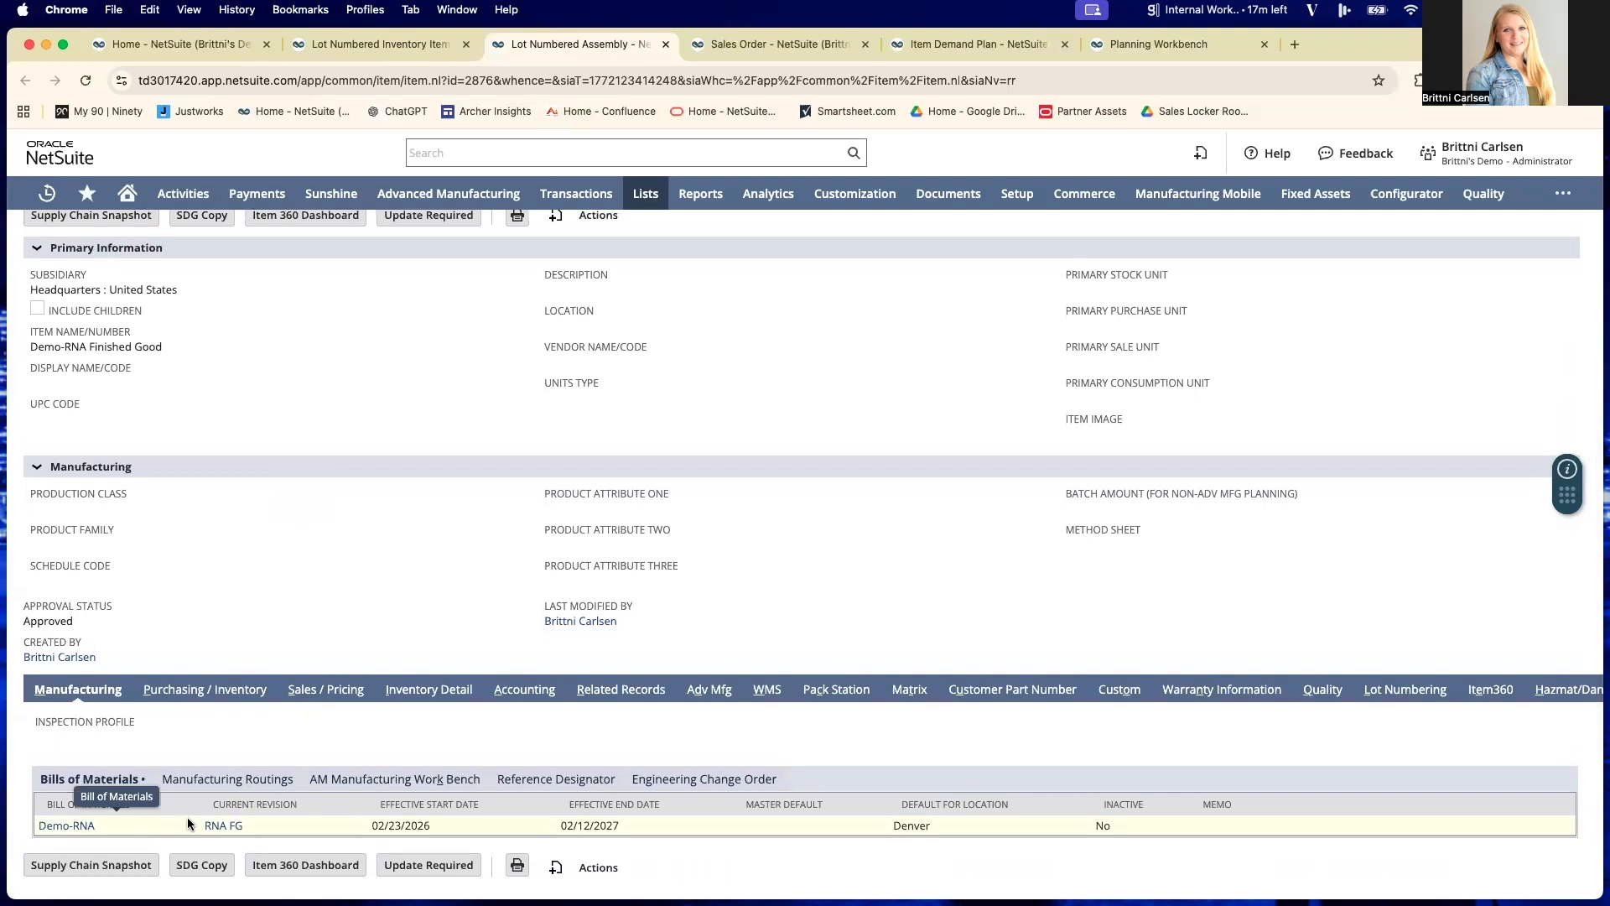
pyautogui.click(222, 826)
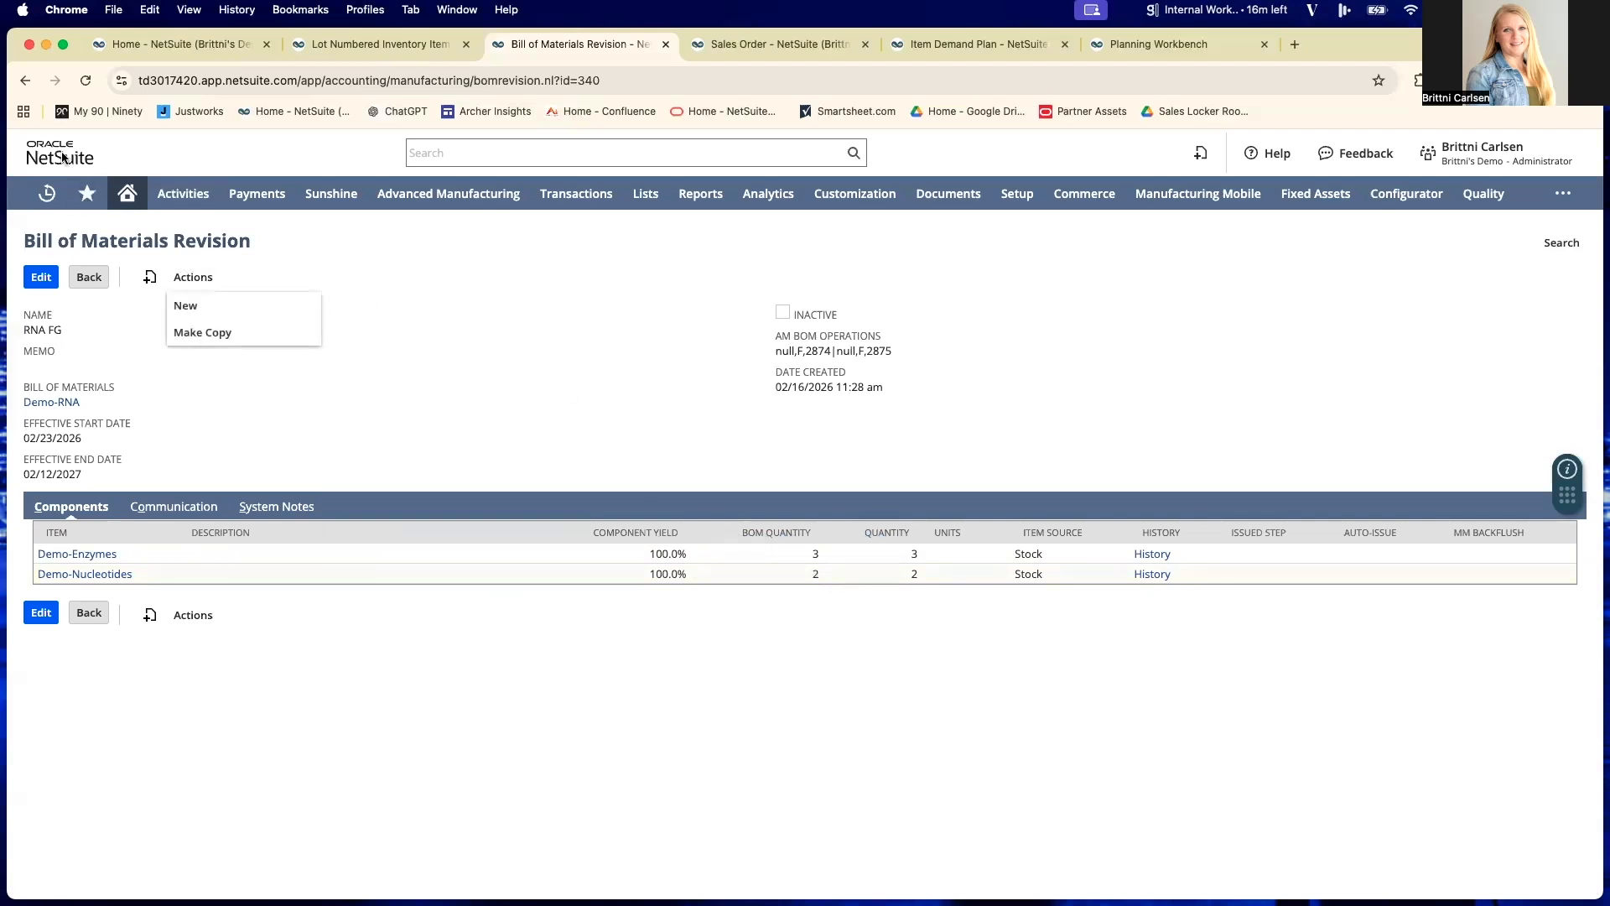
pyautogui.click(25, 80)
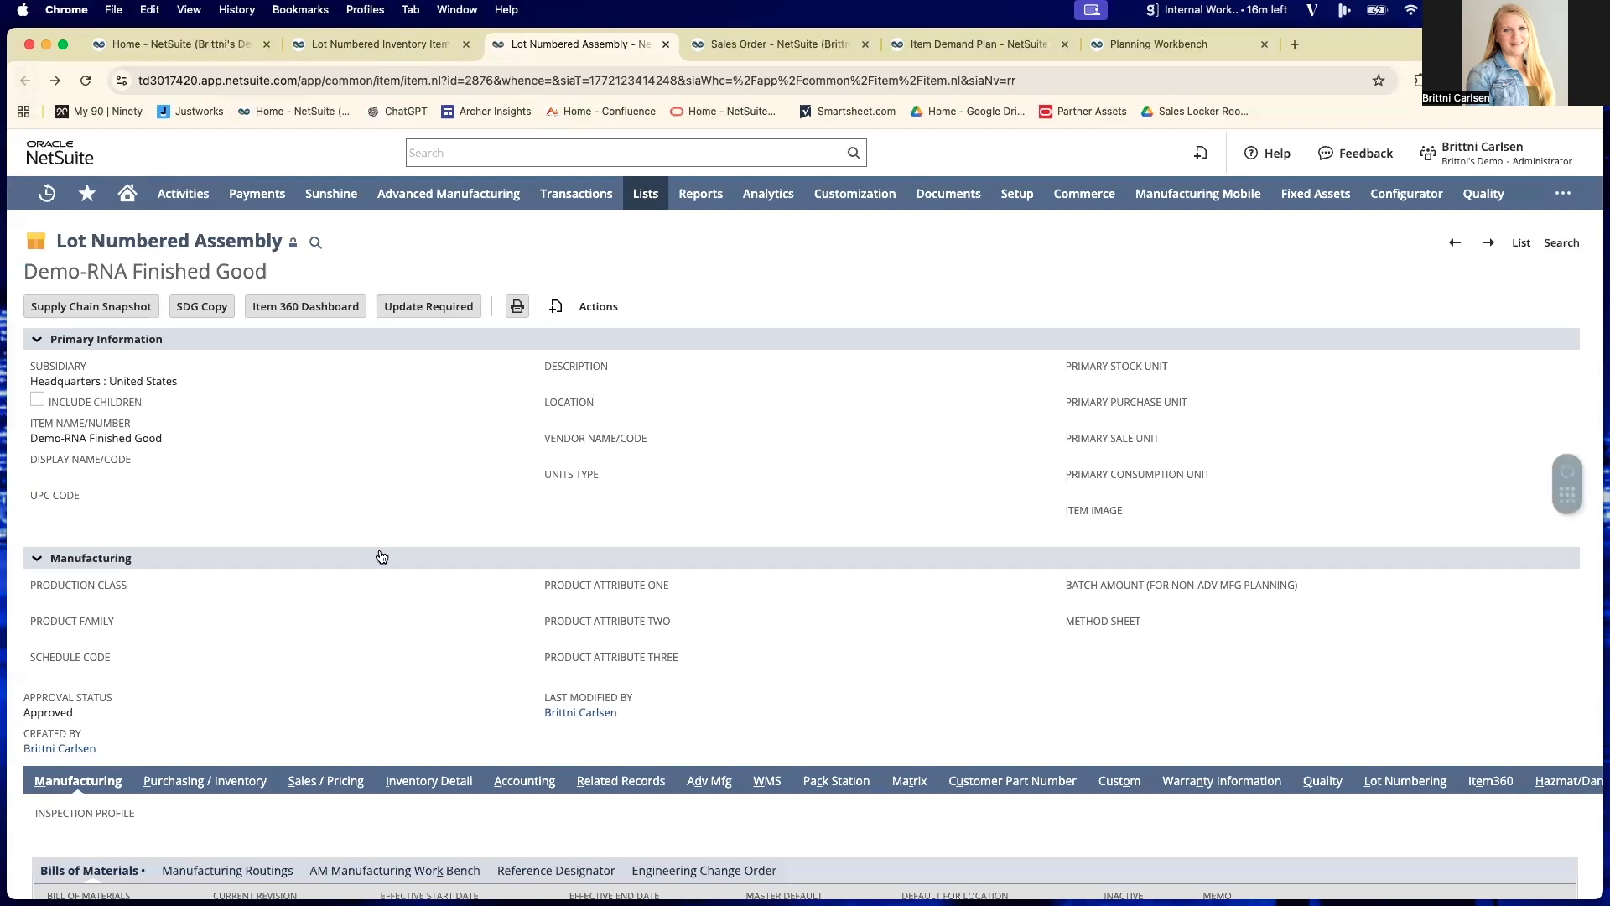
# - Show the Demo-RNA Finished Good assembly's purchasing and inventory details and review its inventory management settings
pyautogui.scroll(-2, 381, 557)
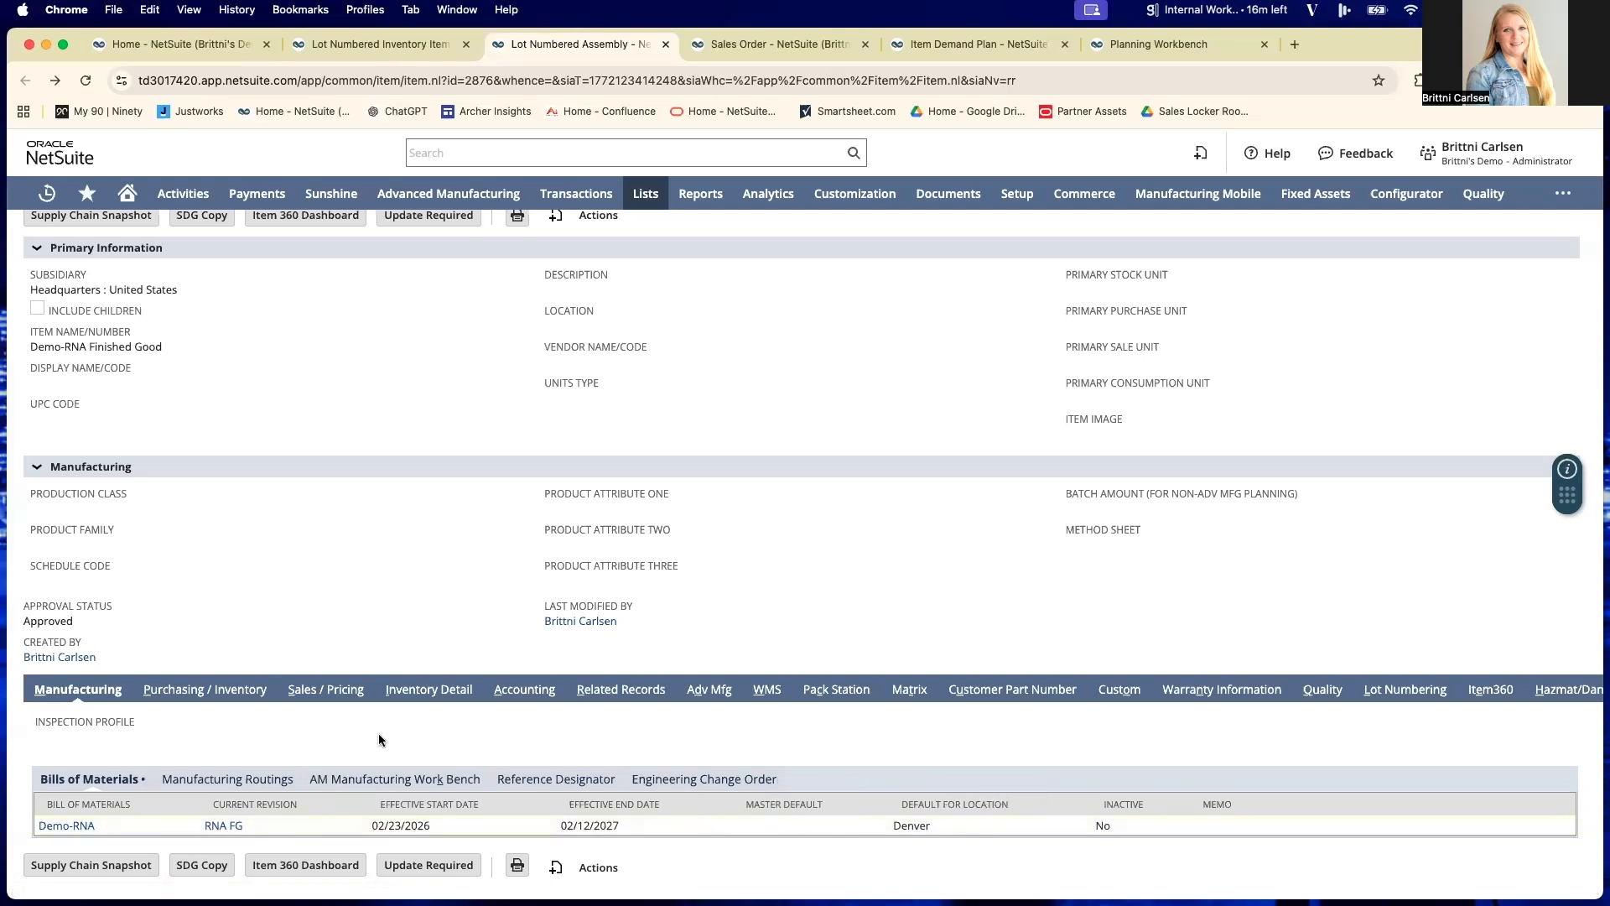
pyautogui.click(225, 693)
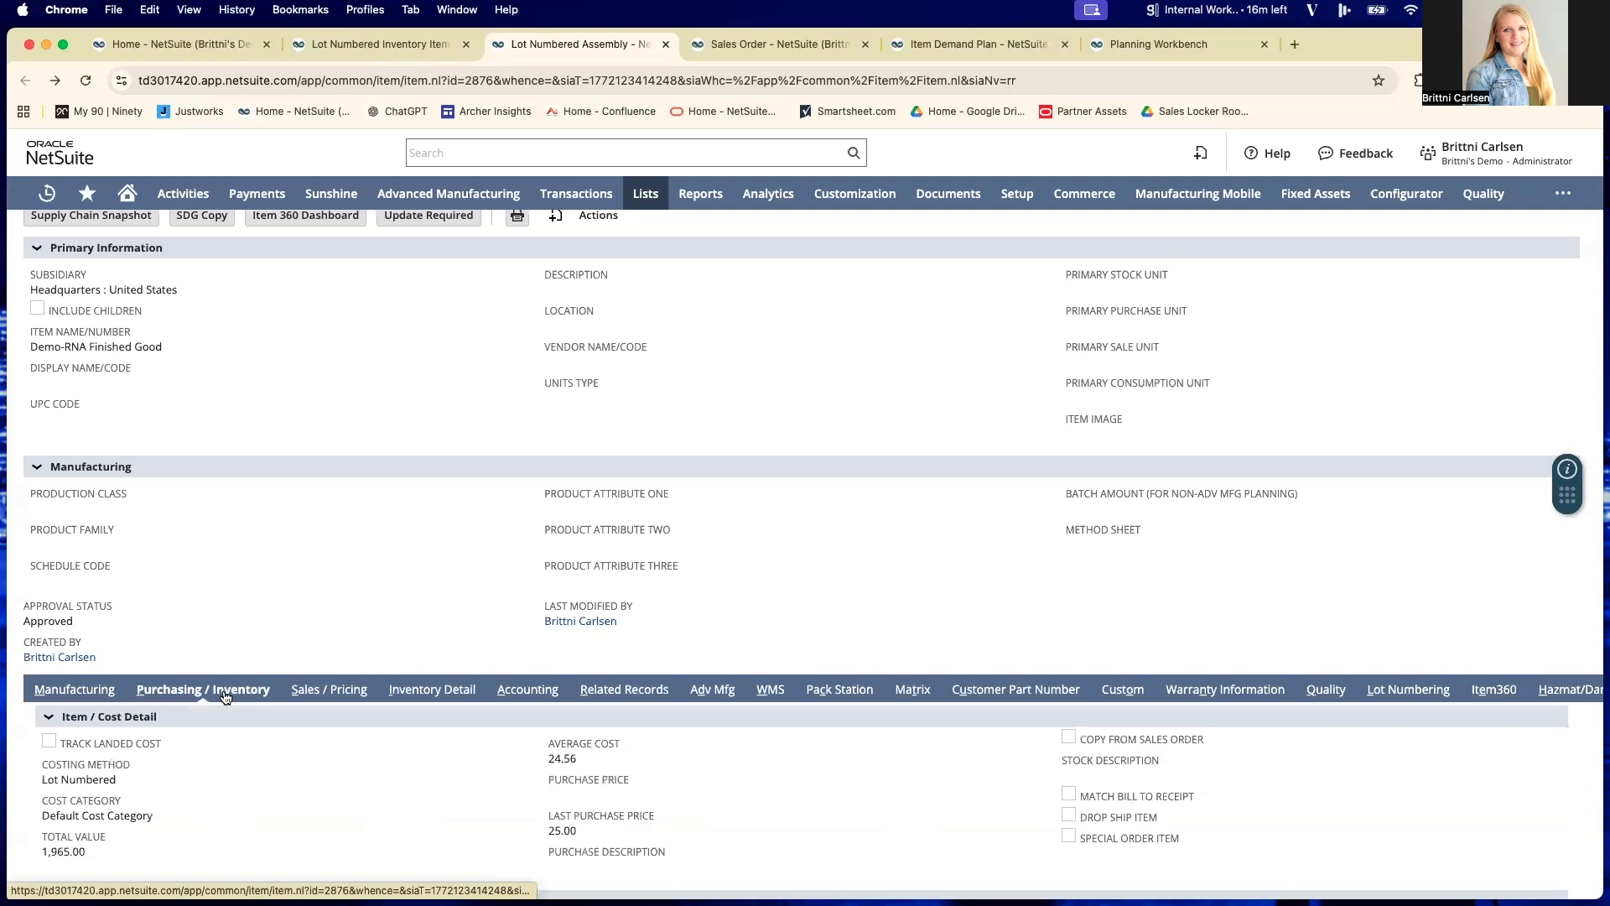
pyautogui.scroll(-5, 224, 696)
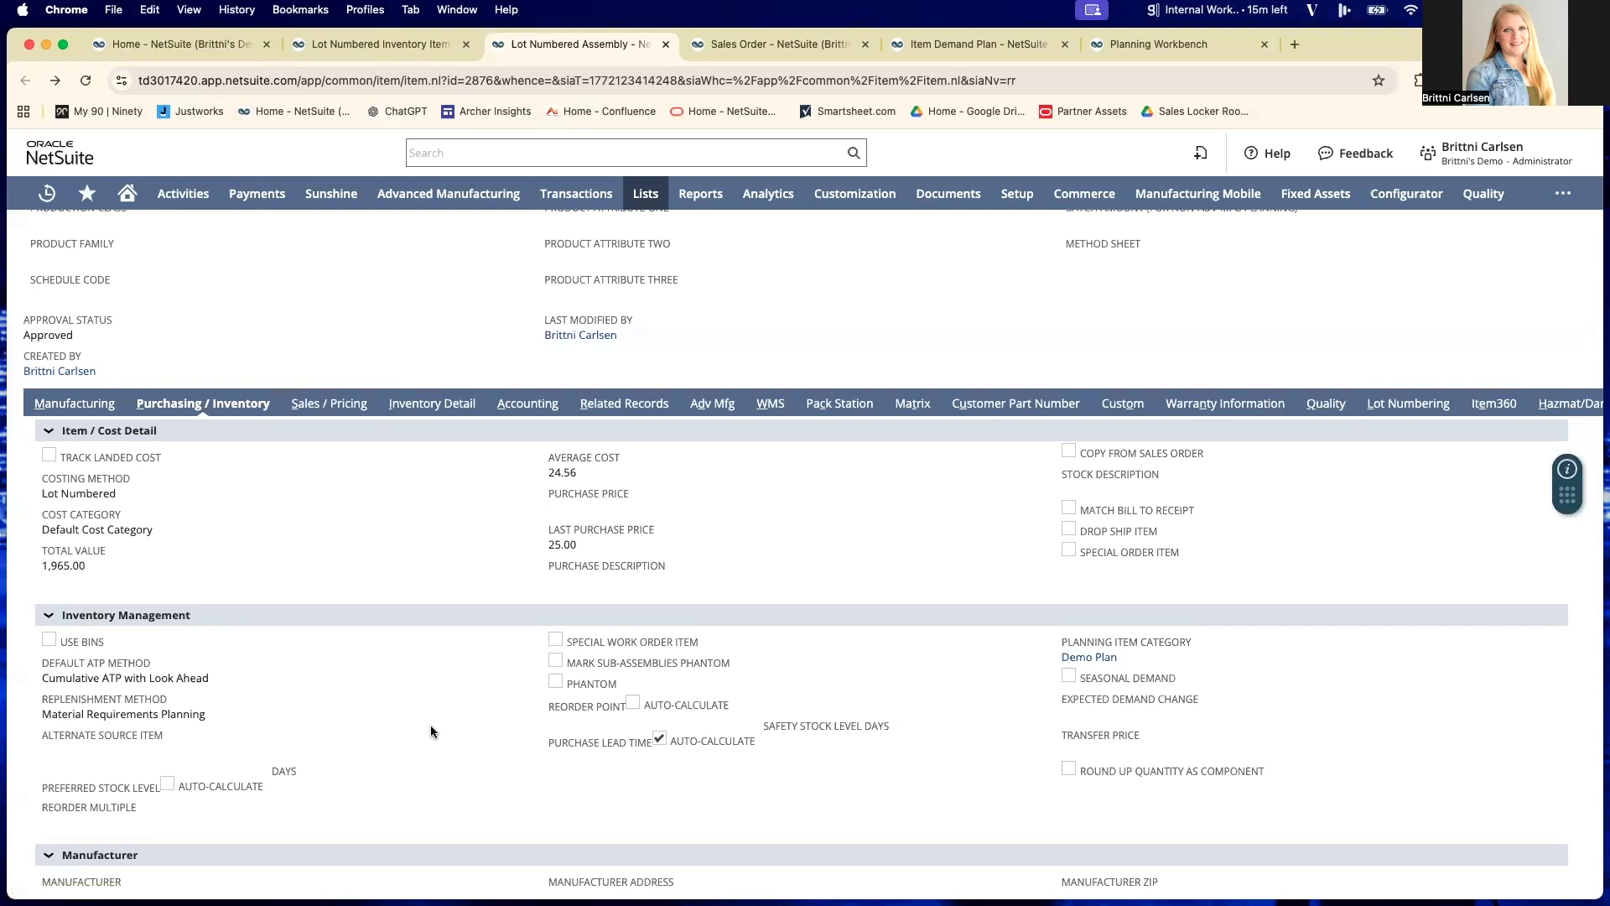
# - Examine the assembly's location settings for Denver, including safety stock level, work order fixed lead time and lot sizing method
pyautogui.scroll(-10, 430, 732)
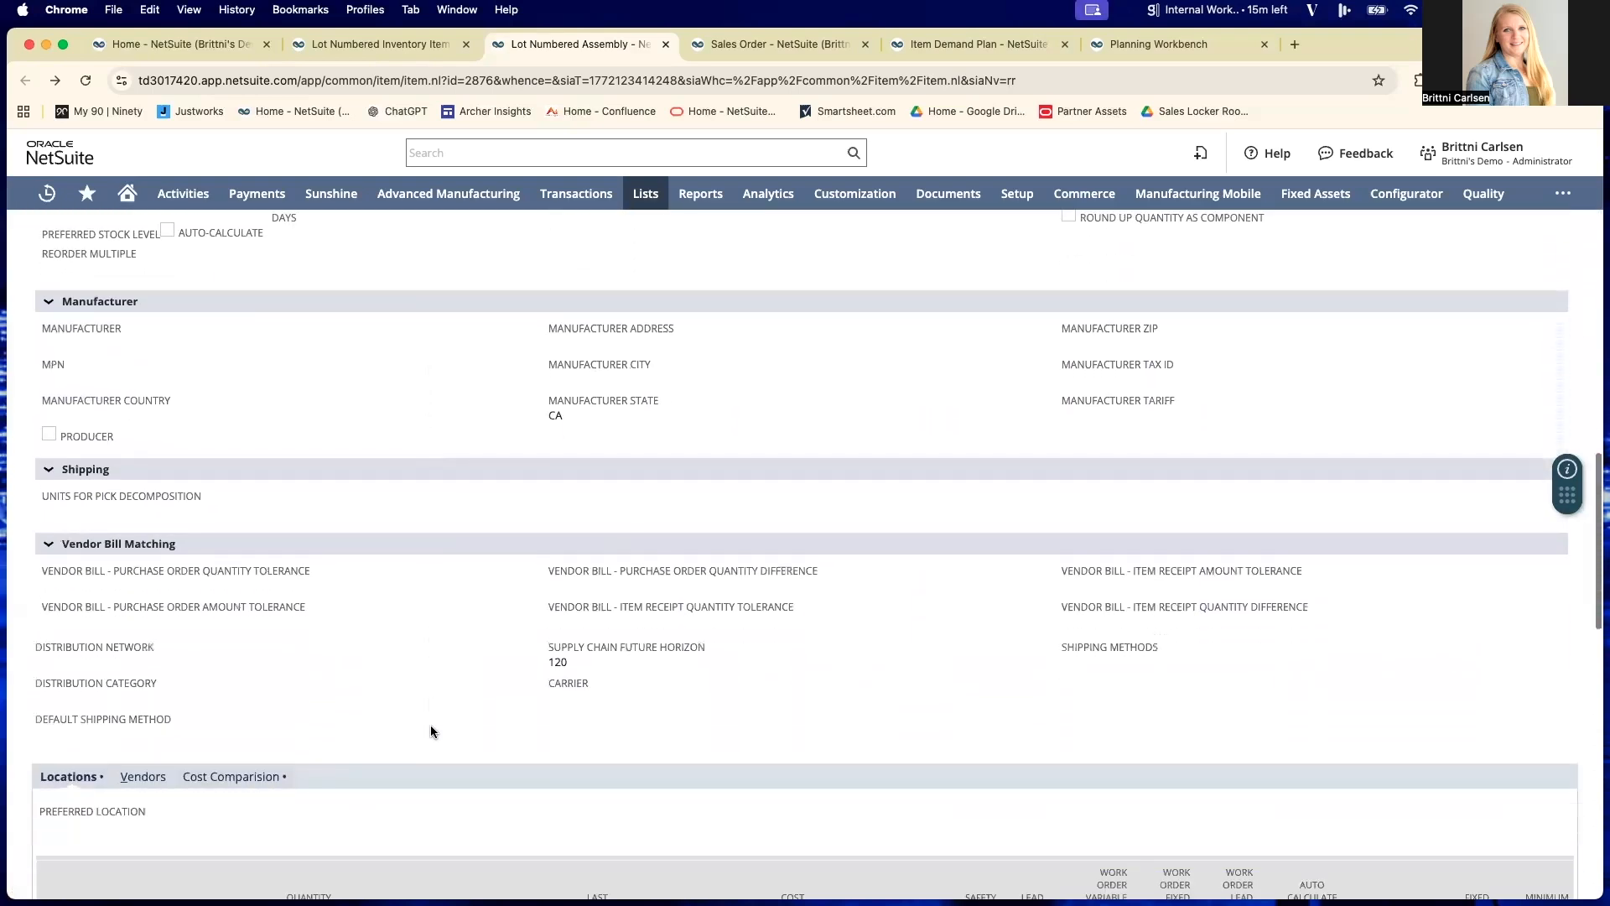
pyautogui.scroll(-8, 430, 731)
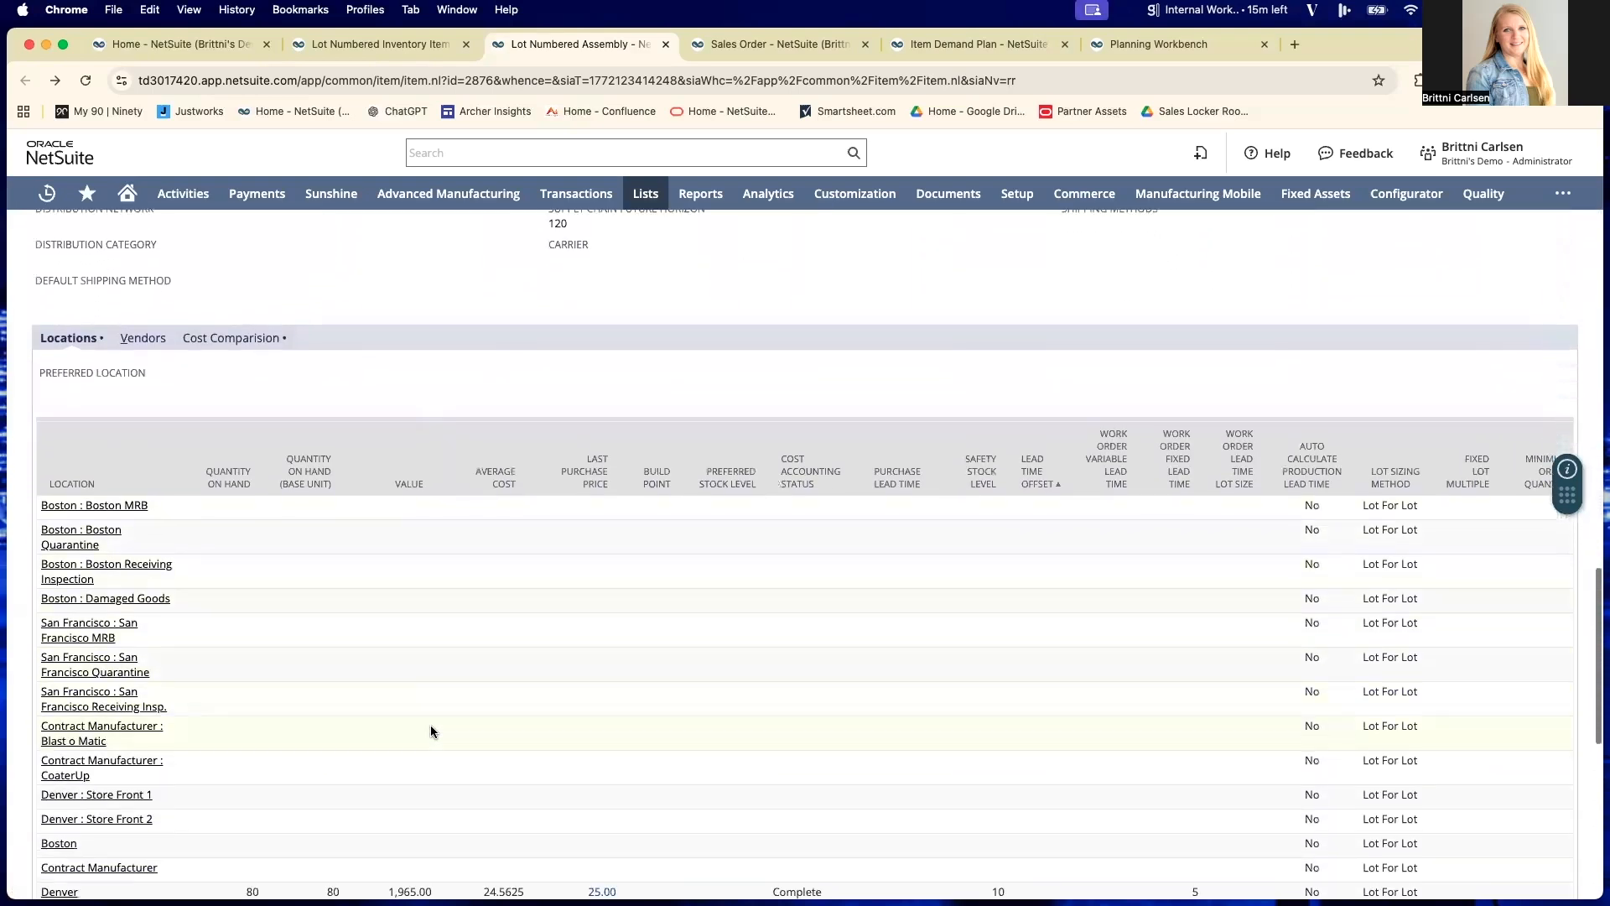
pyautogui.scroll(-3, 430, 729)
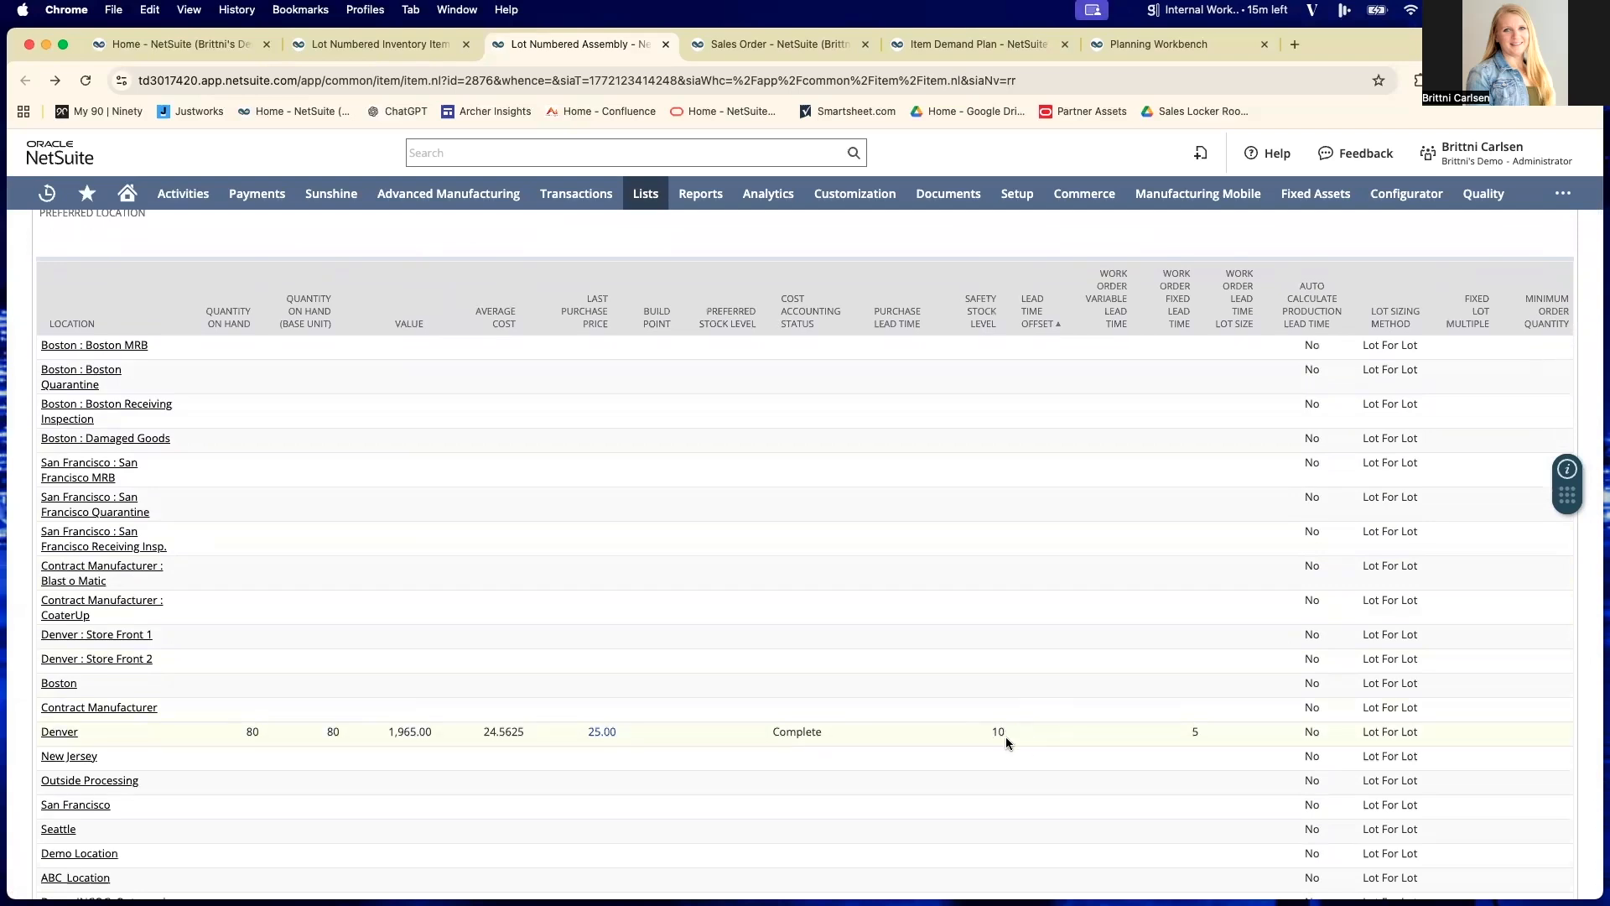
pyautogui.hscroll(3, 998, 735)
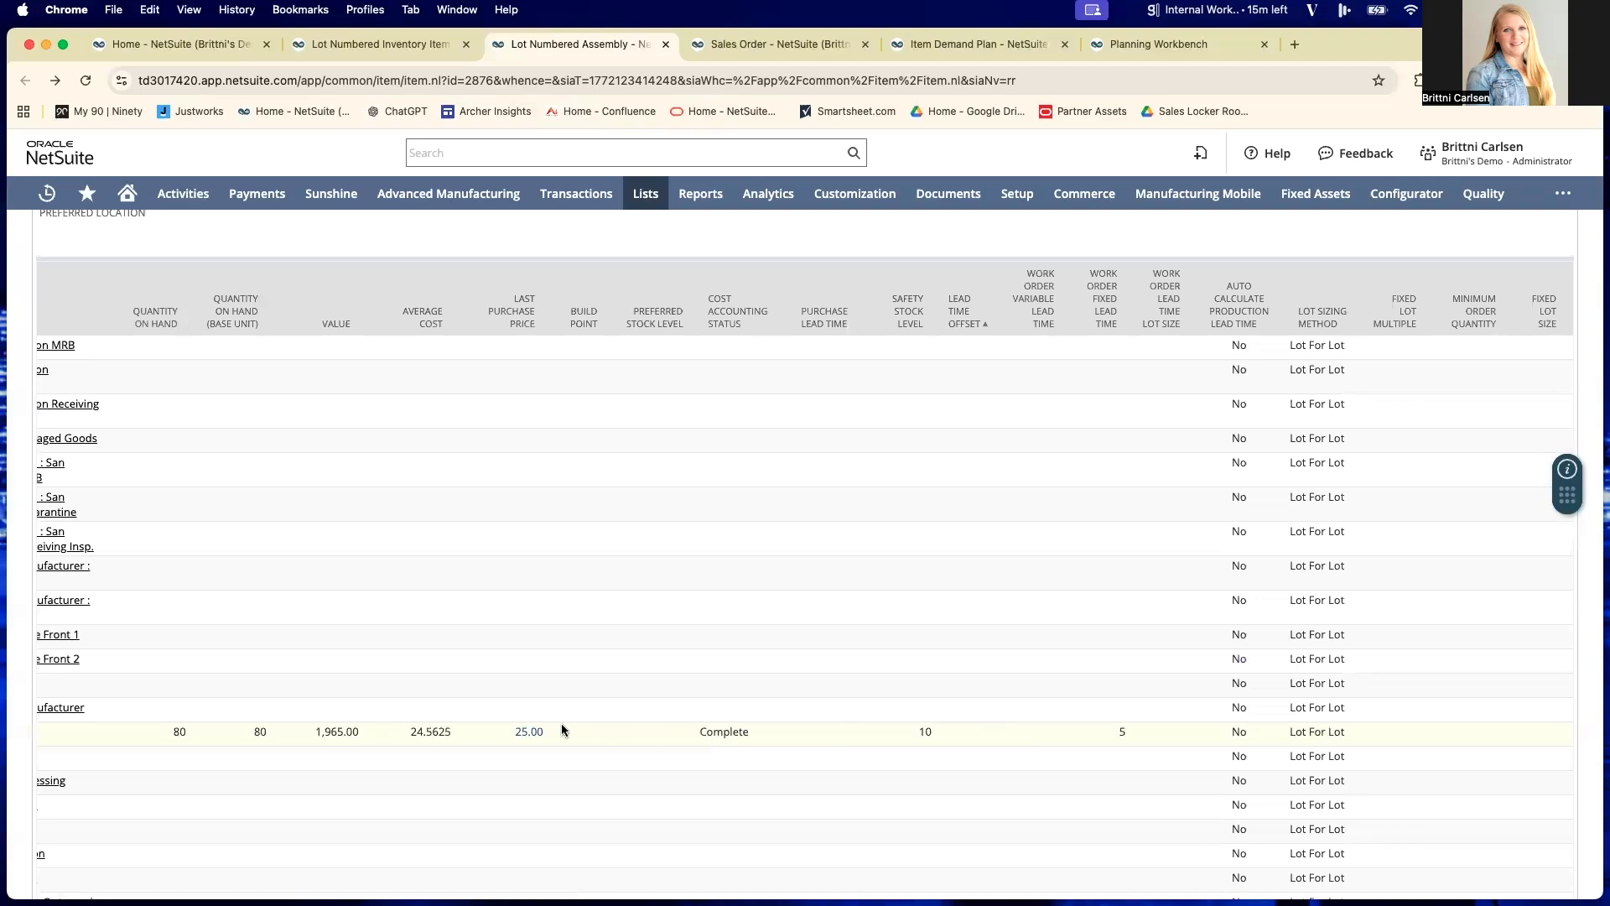
pyautogui.scroll(10, 666, 733)
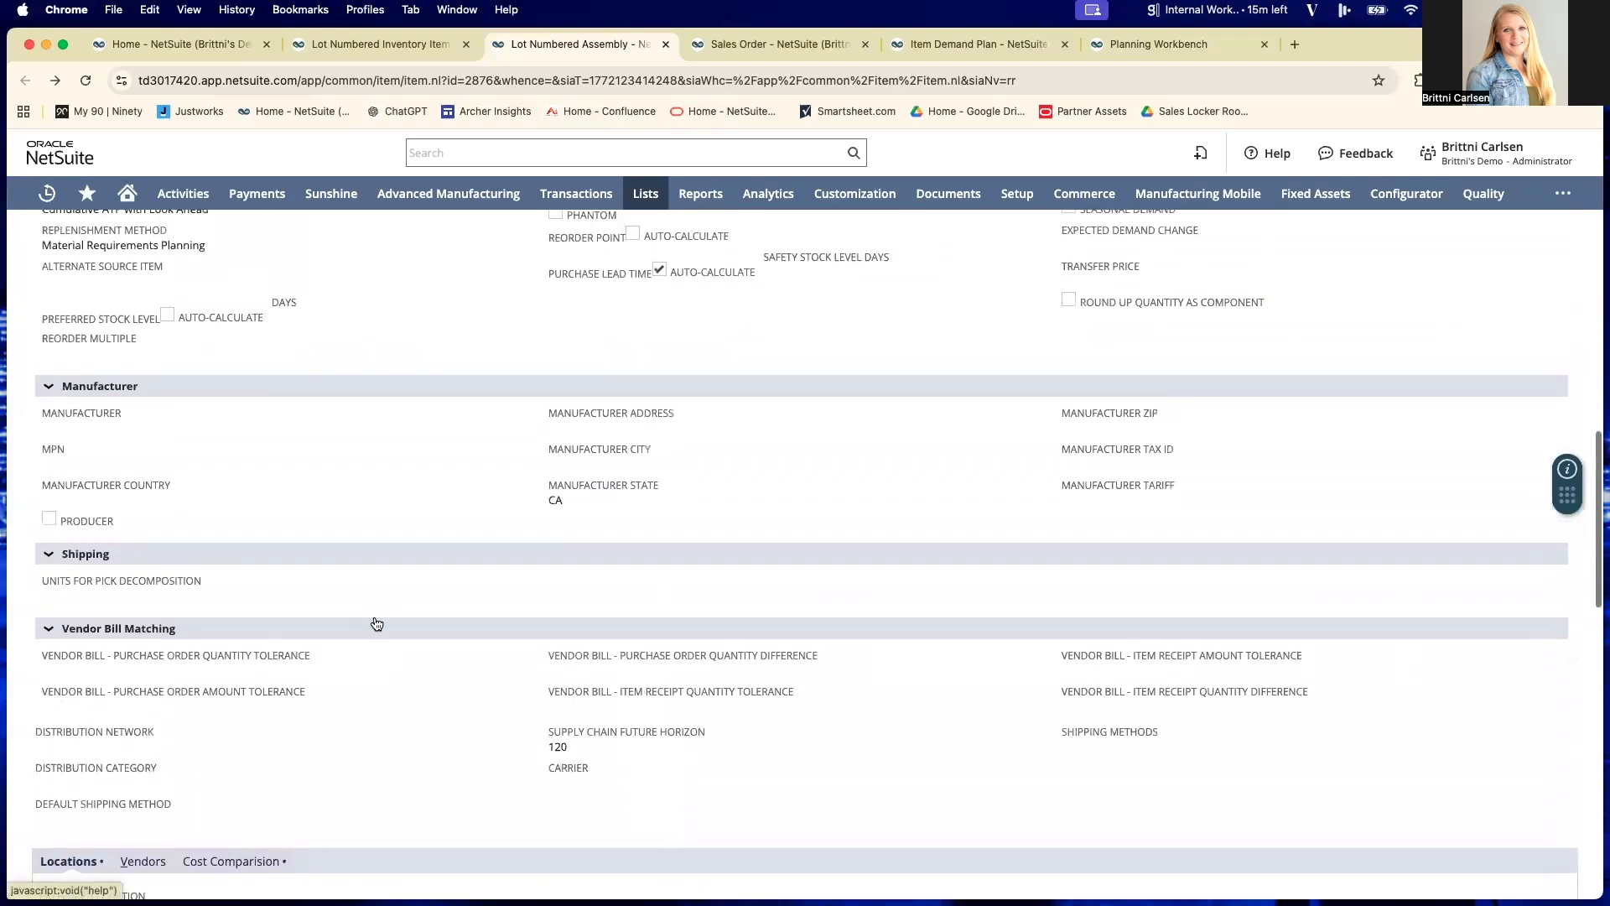
pyautogui.scroll(10, 379, 593)
pyautogui.scroll(3, 374, 592)
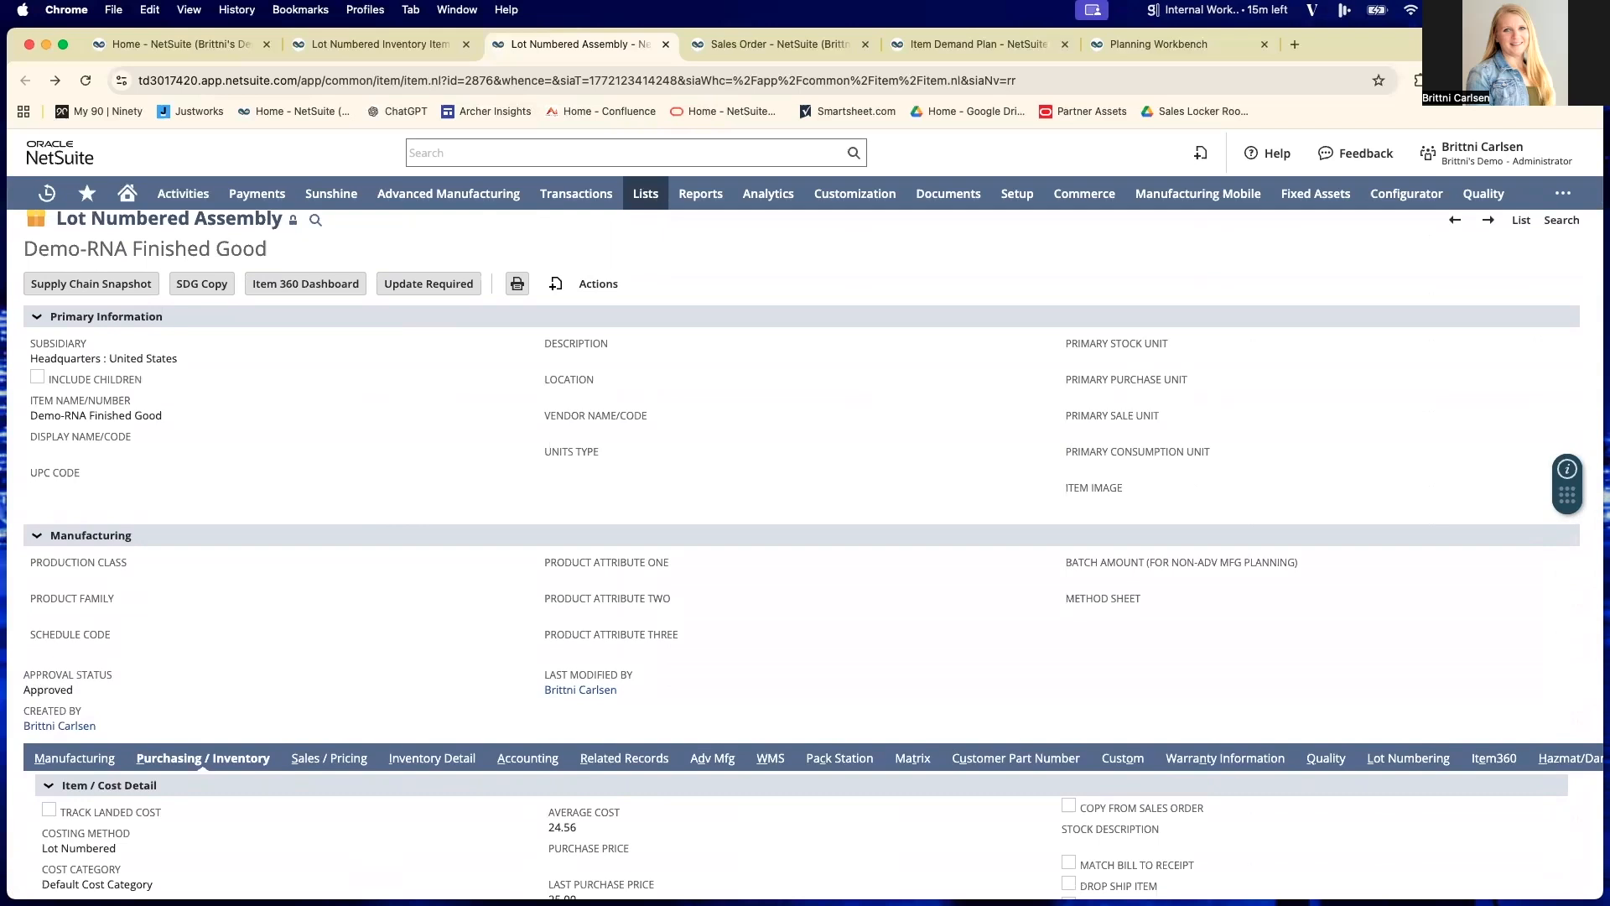
# - Switch to the open sales order and examine its allocation alert and the Demo-RNA Finished Good line's supply required date, expected date and allocated supply
pyautogui.click(797, 44)
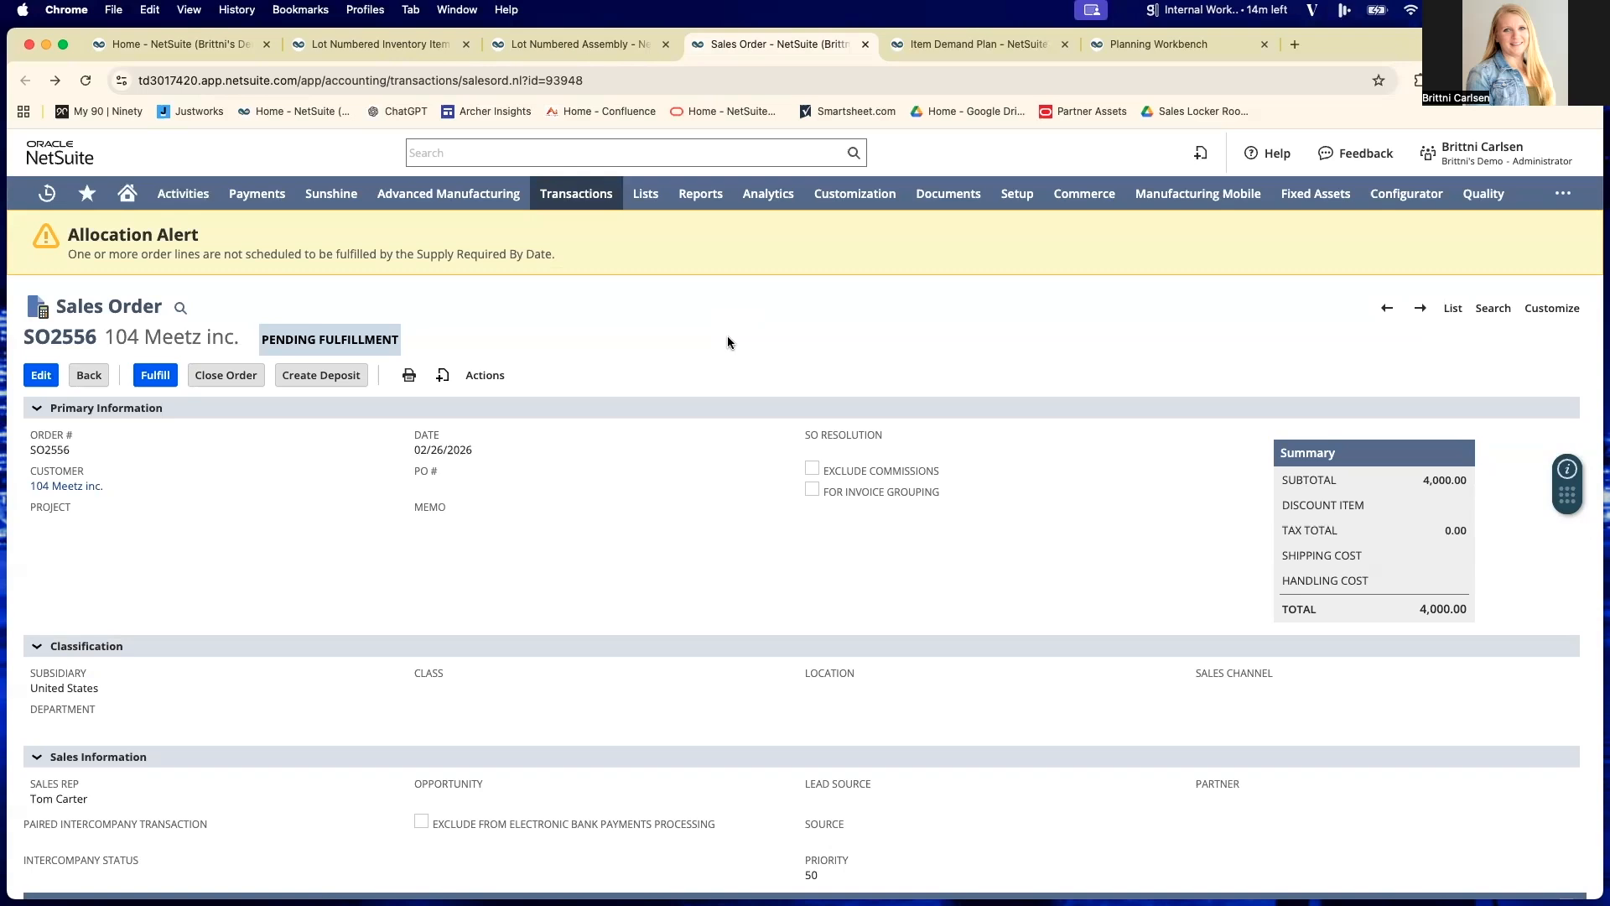
pyautogui.scroll(-3, 688, 460)
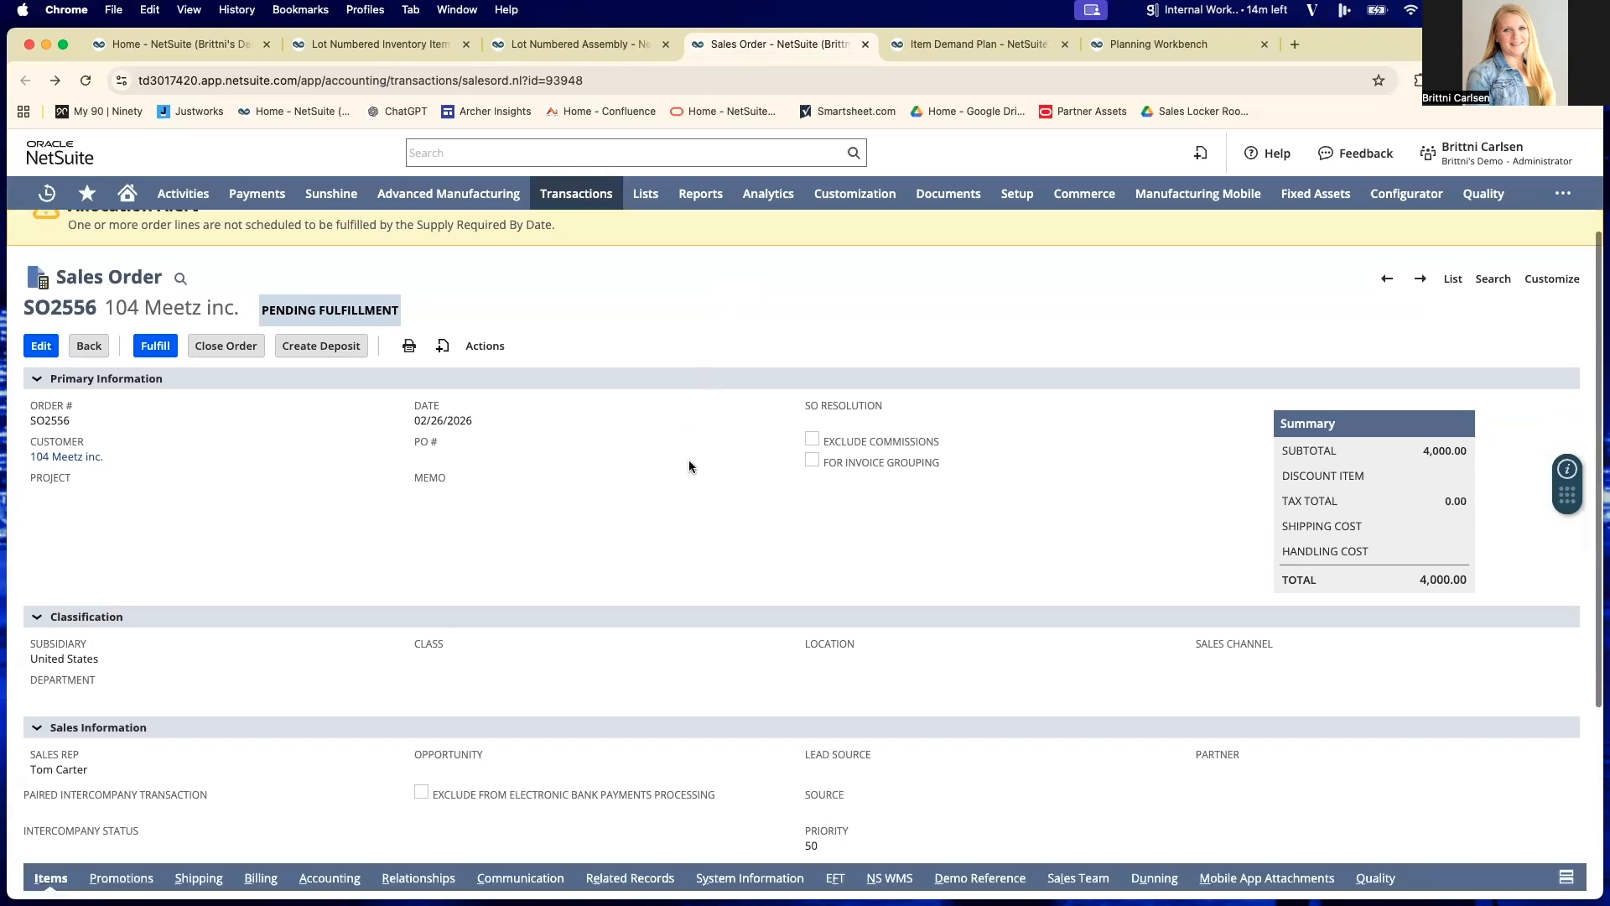
pyautogui.scroll(3, 688, 460)
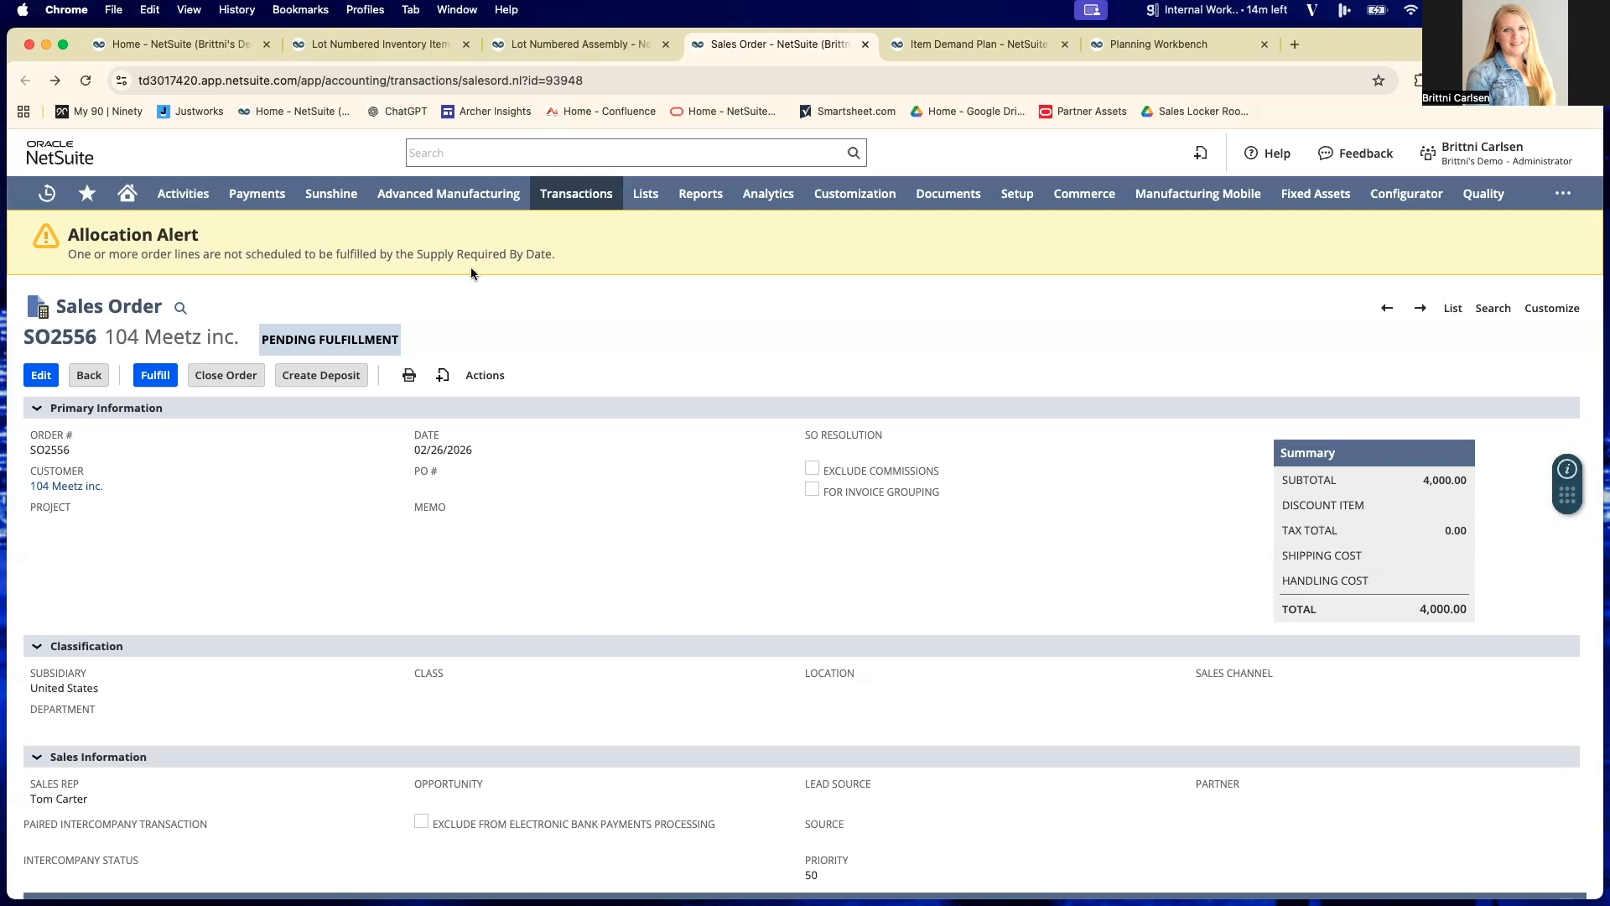
pyautogui.scroll(-5, 508, 503)
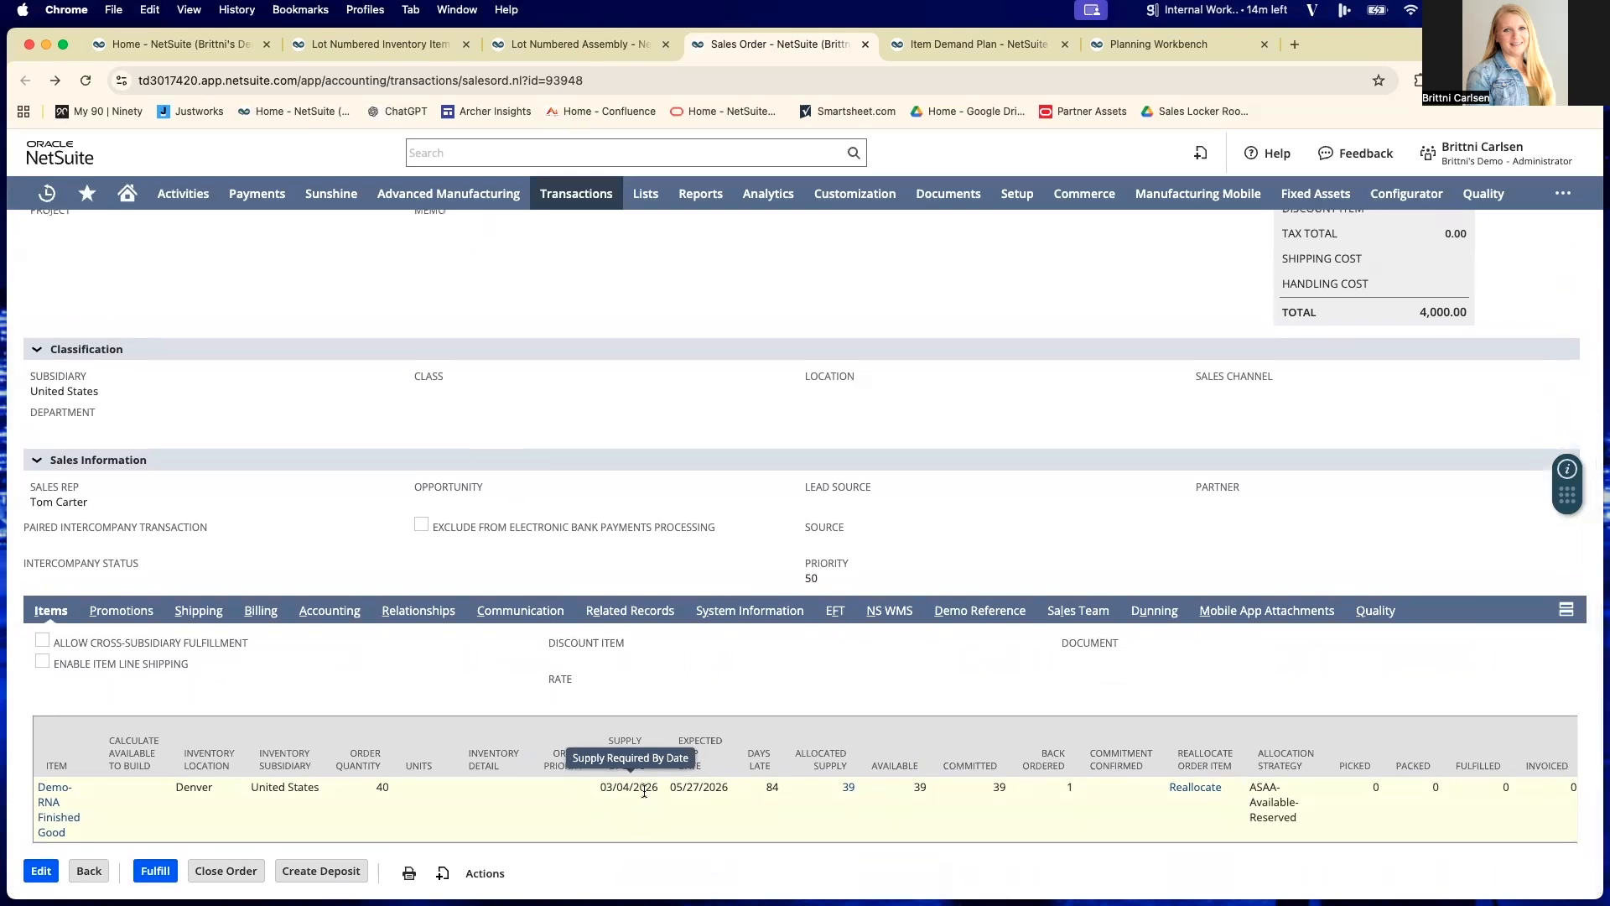
pyautogui.scroll(-1, 641, 820)
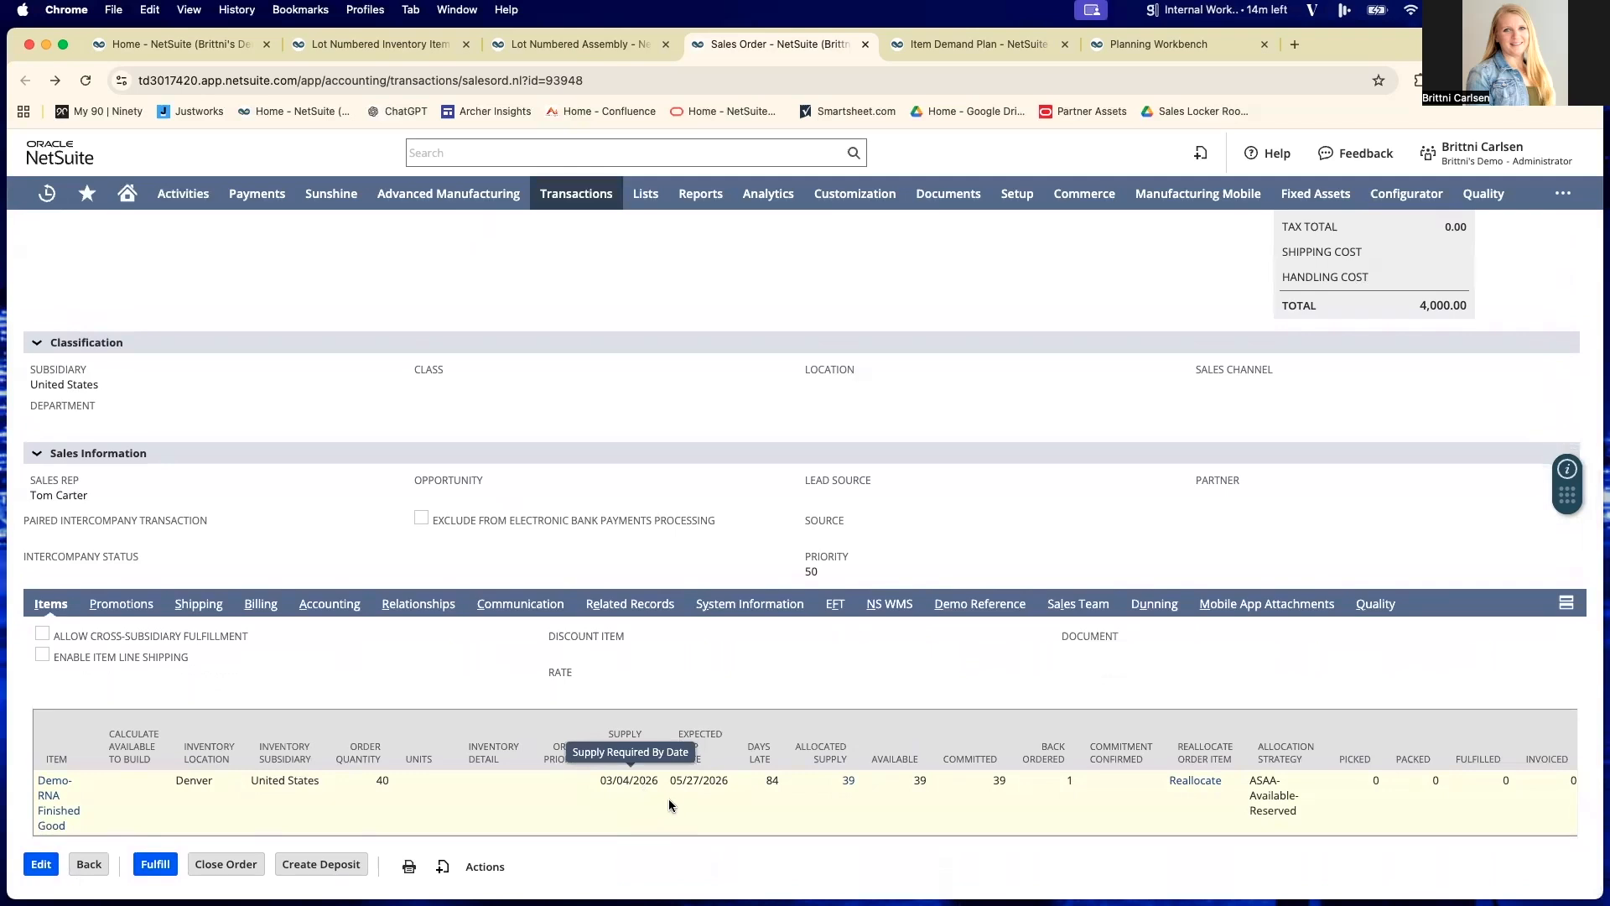
# - Examine the Demo-RNA Finished Good line's expected ship date, days late, available, committed and back ordered values on the sales order
pyautogui.scroll(1, 668, 799)
pyautogui.scroll(1, 671, 801)
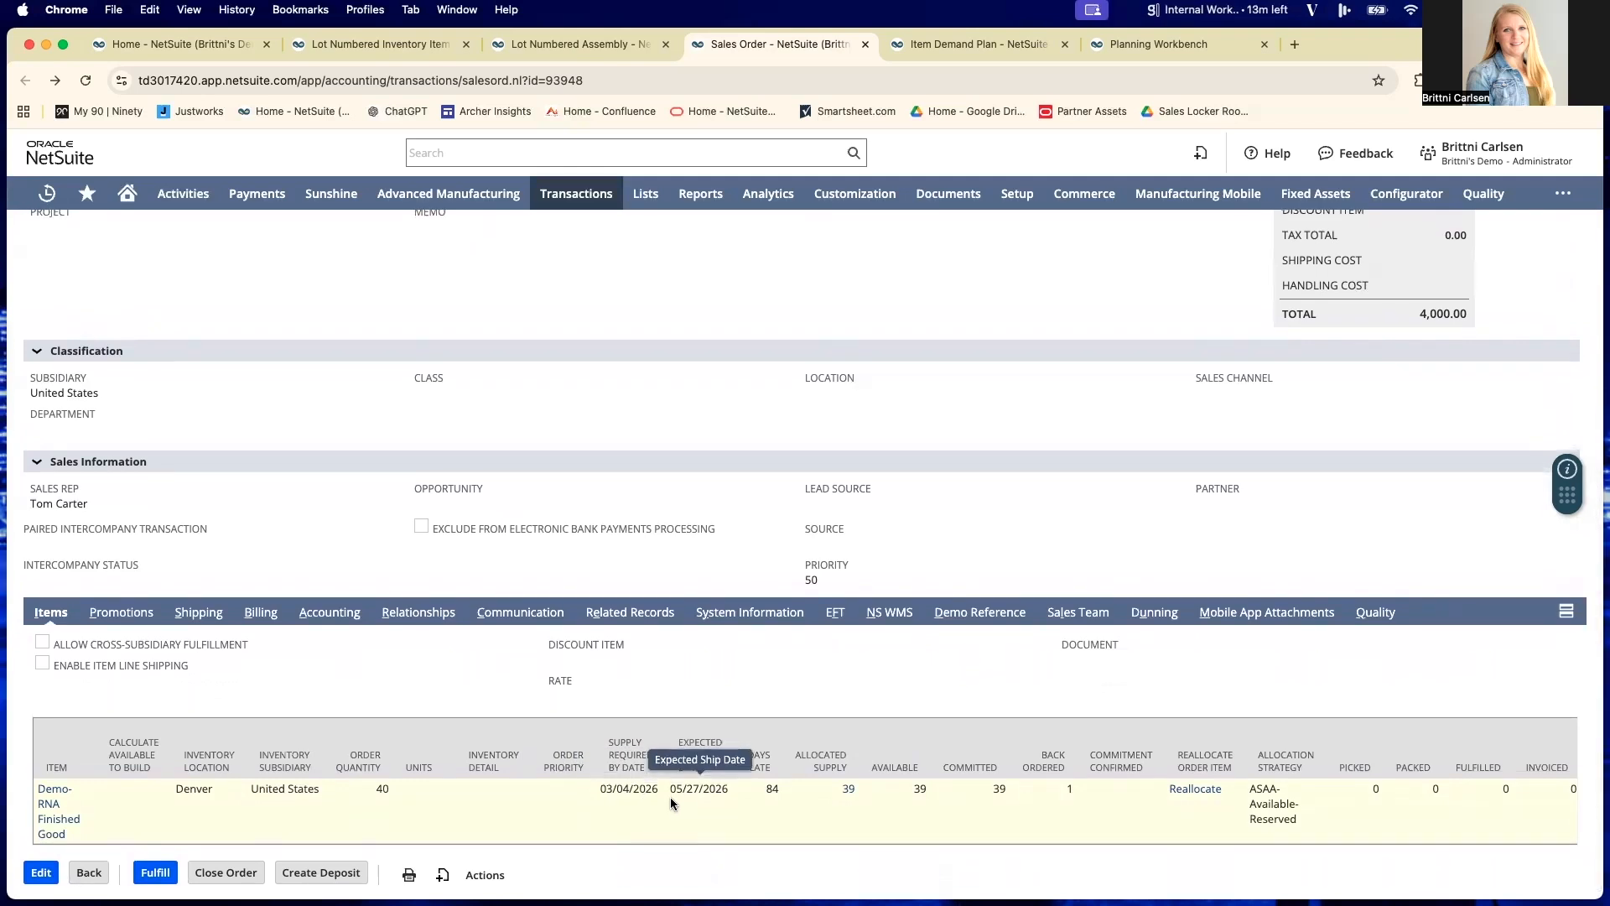
pyautogui.scroll(-1, 671, 801)
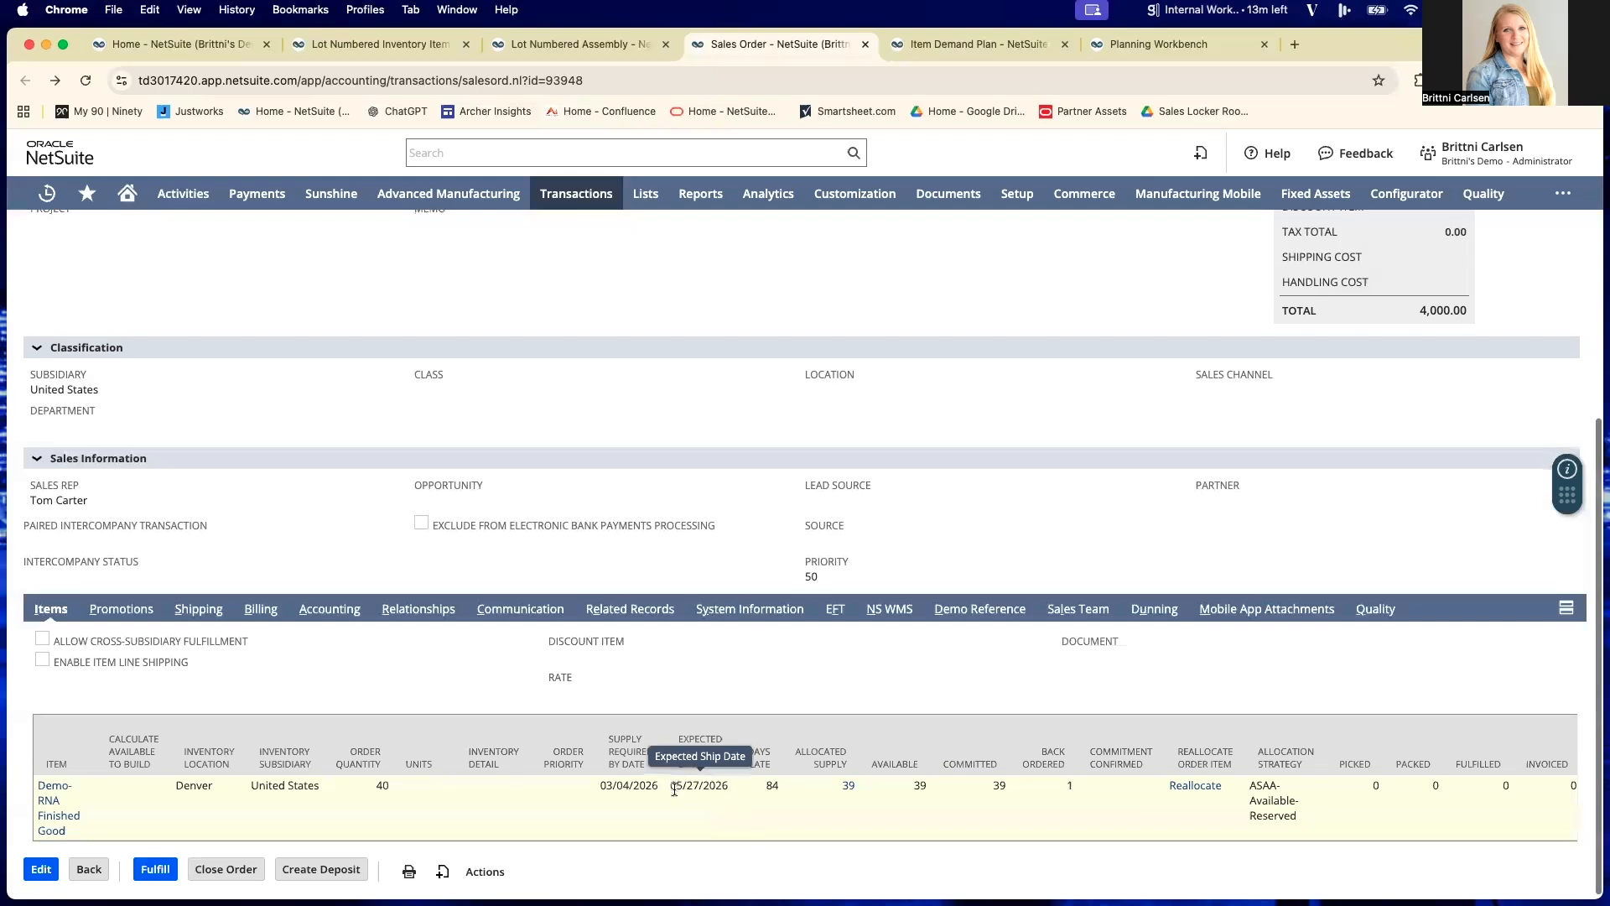
pyautogui.scroll(-1, 691, 796)
pyautogui.scroll(1, 772, 786)
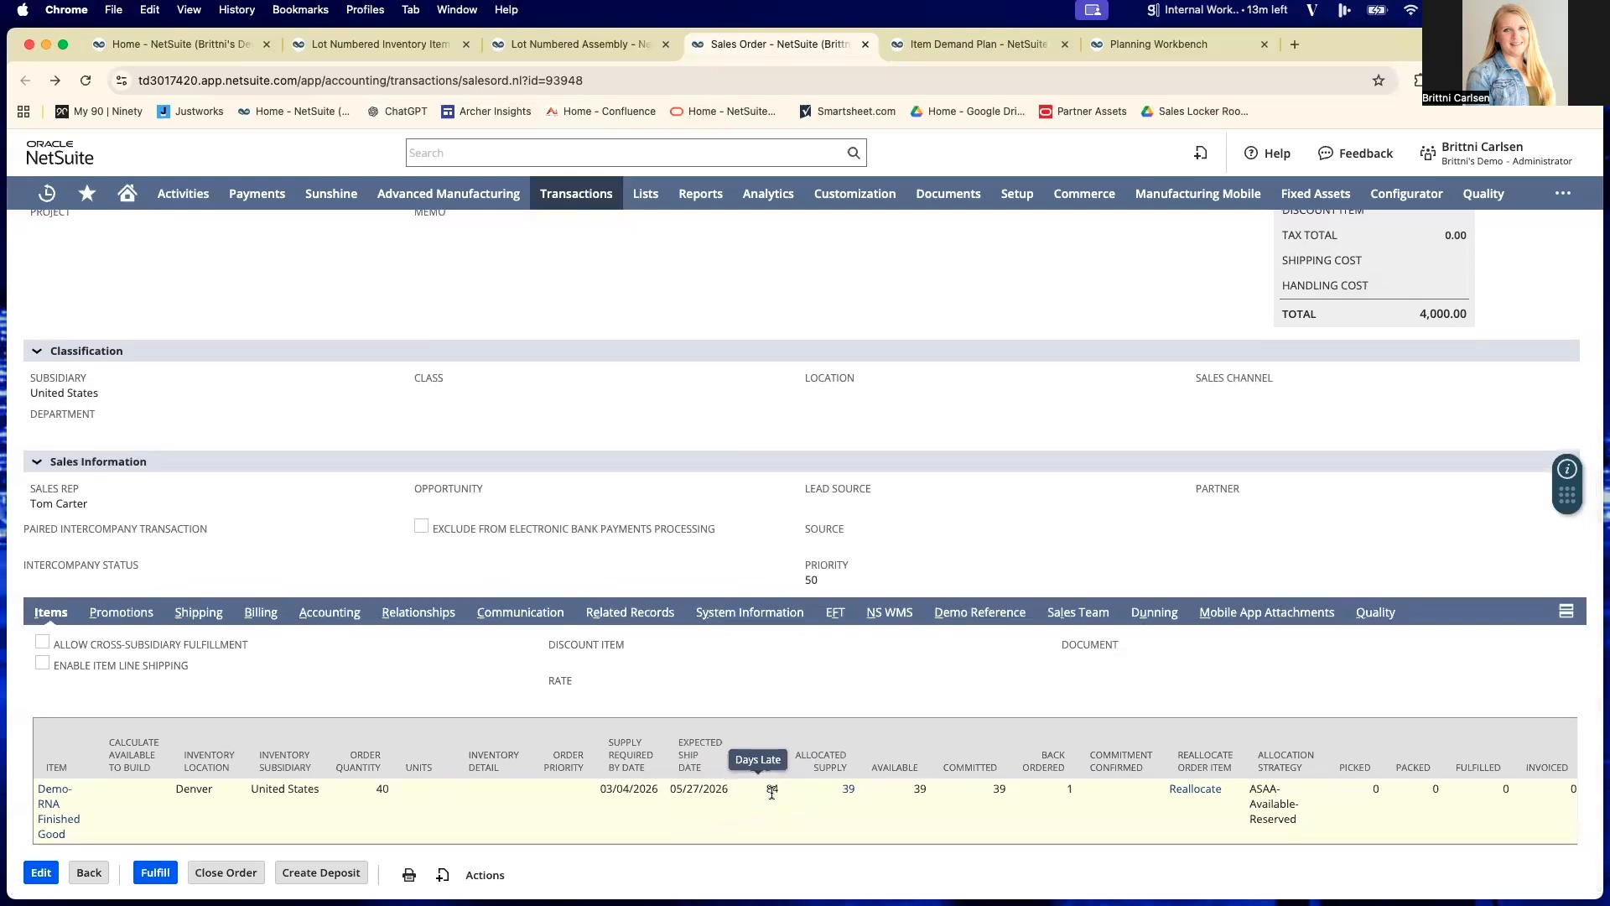
pyautogui.scroll(1, 778, 792)
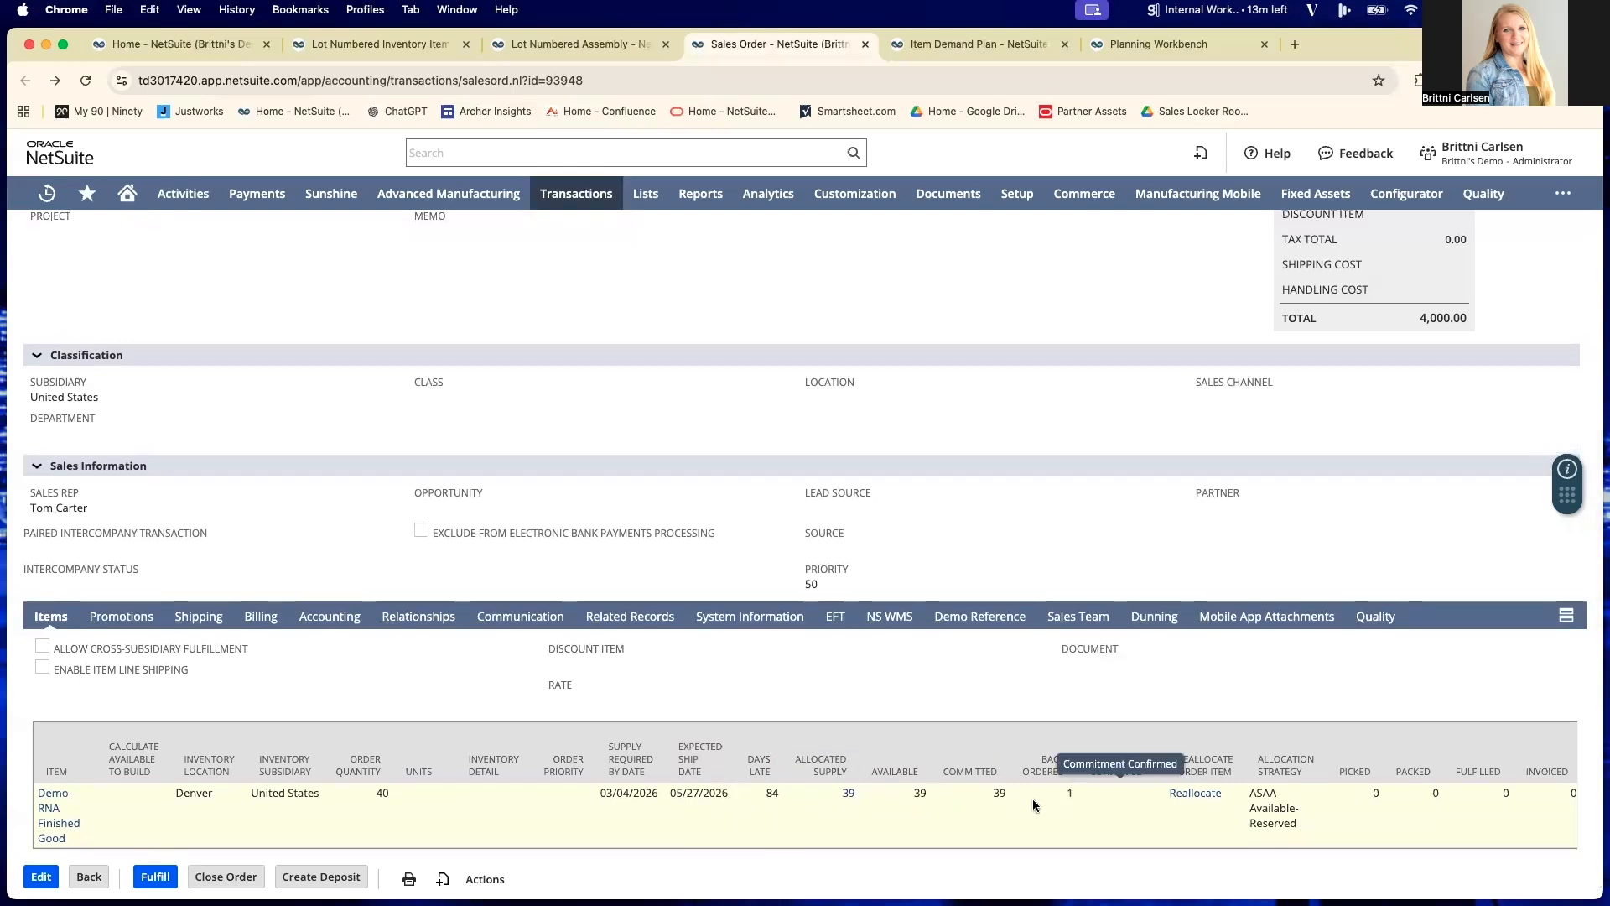
pyautogui.scroll(-1, 933, 797)
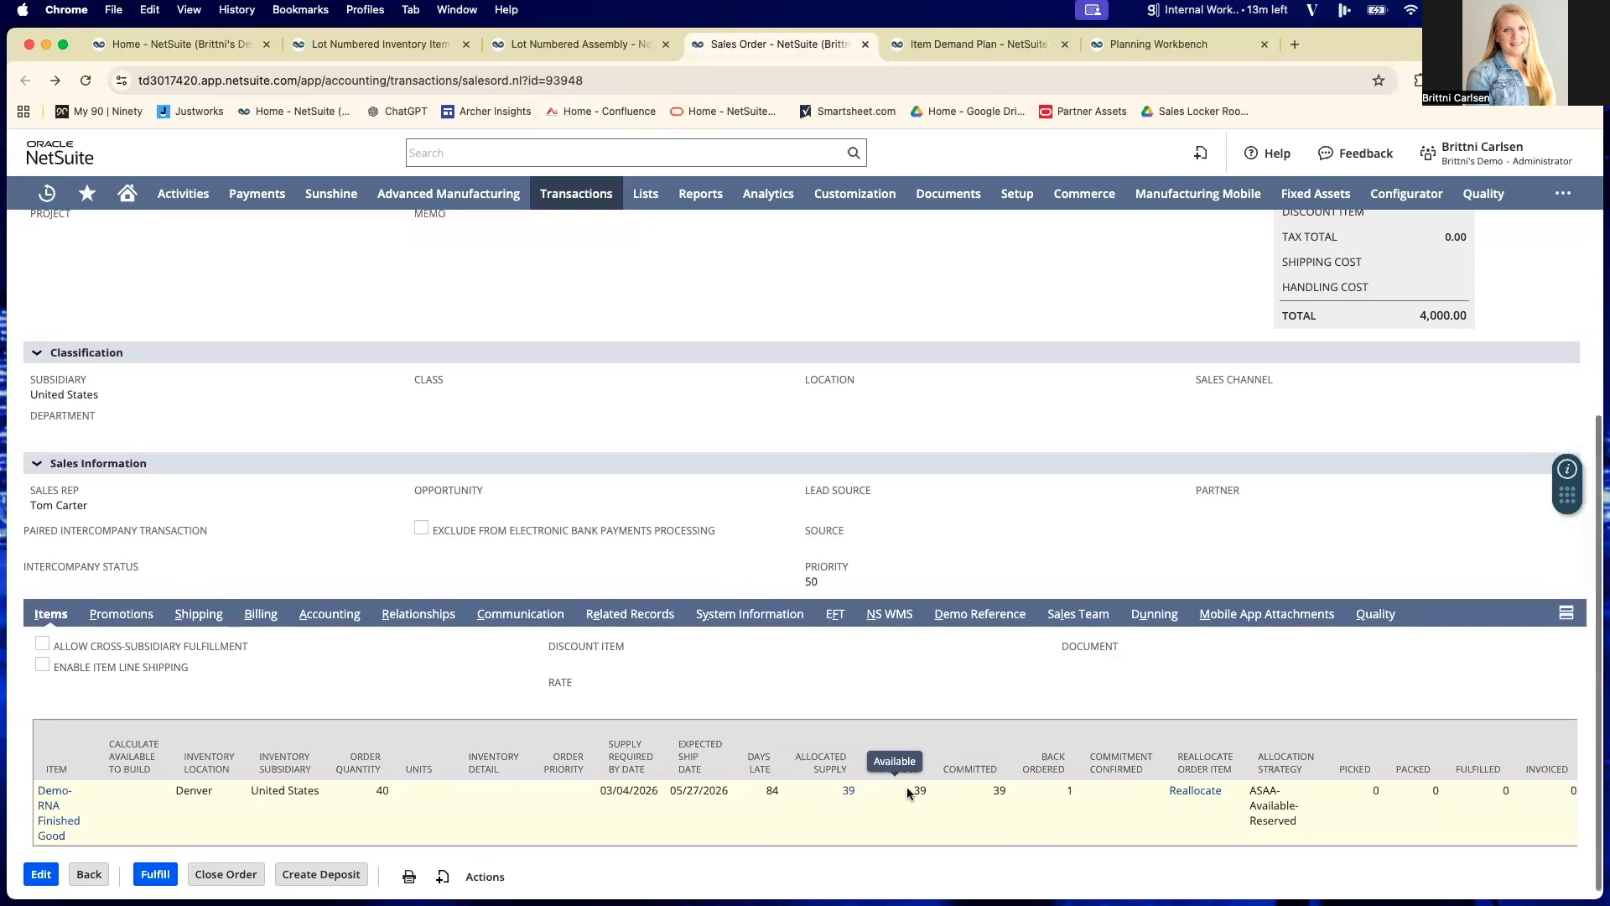
pyautogui.scroll(1, 907, 786)
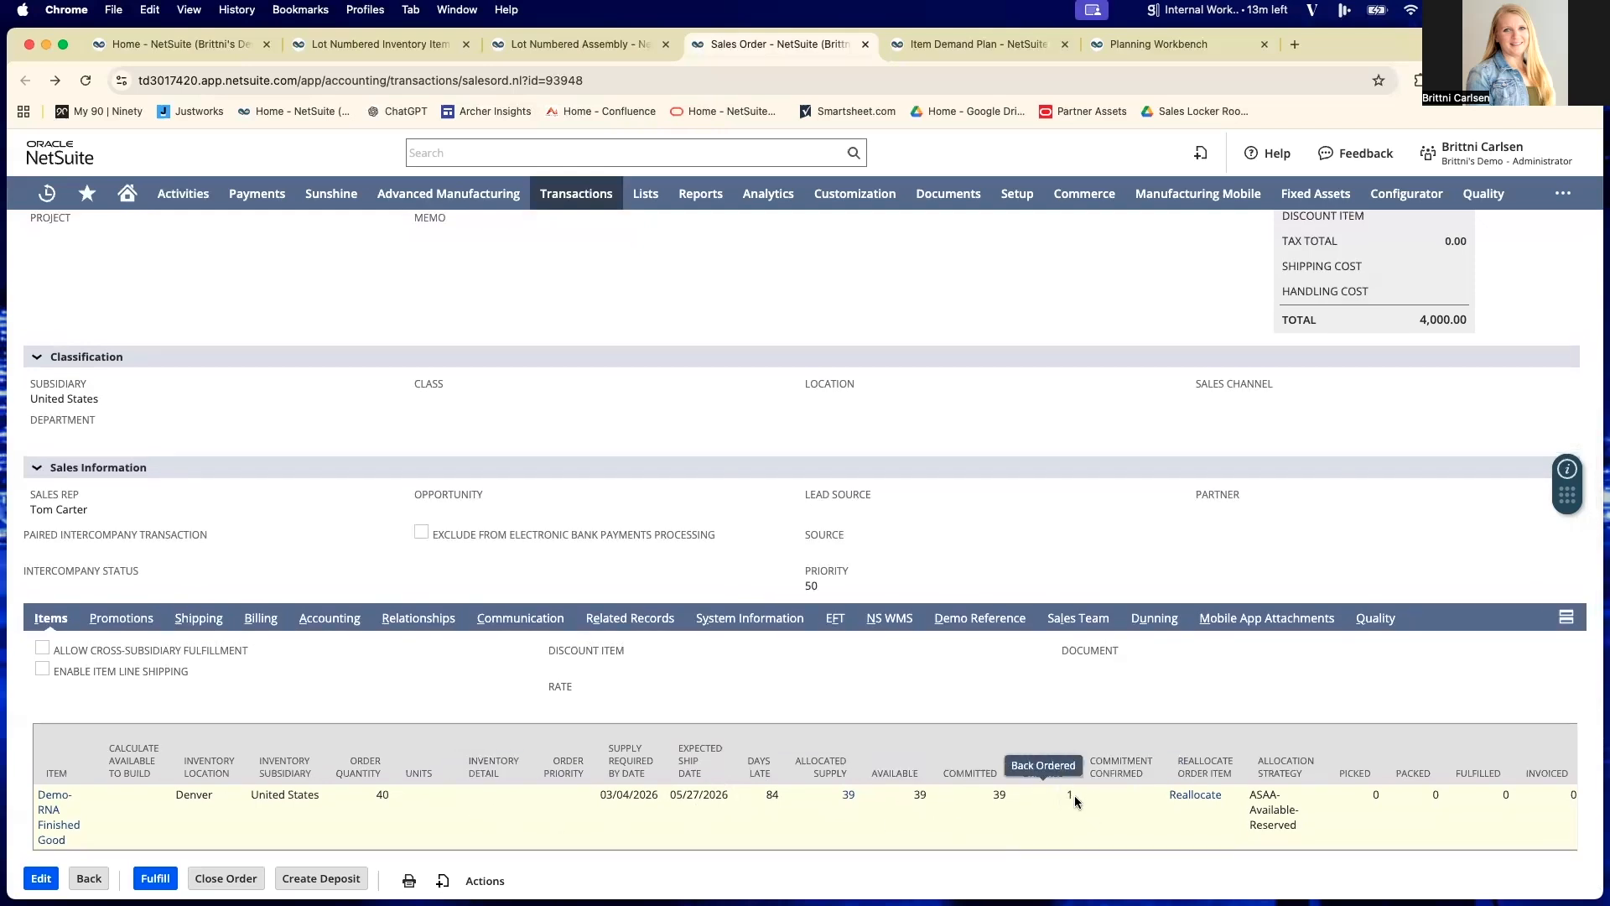
pyautogui.scroll(-1, 1075, 795)
pyautogui.scroll(-1, 1075, 801)
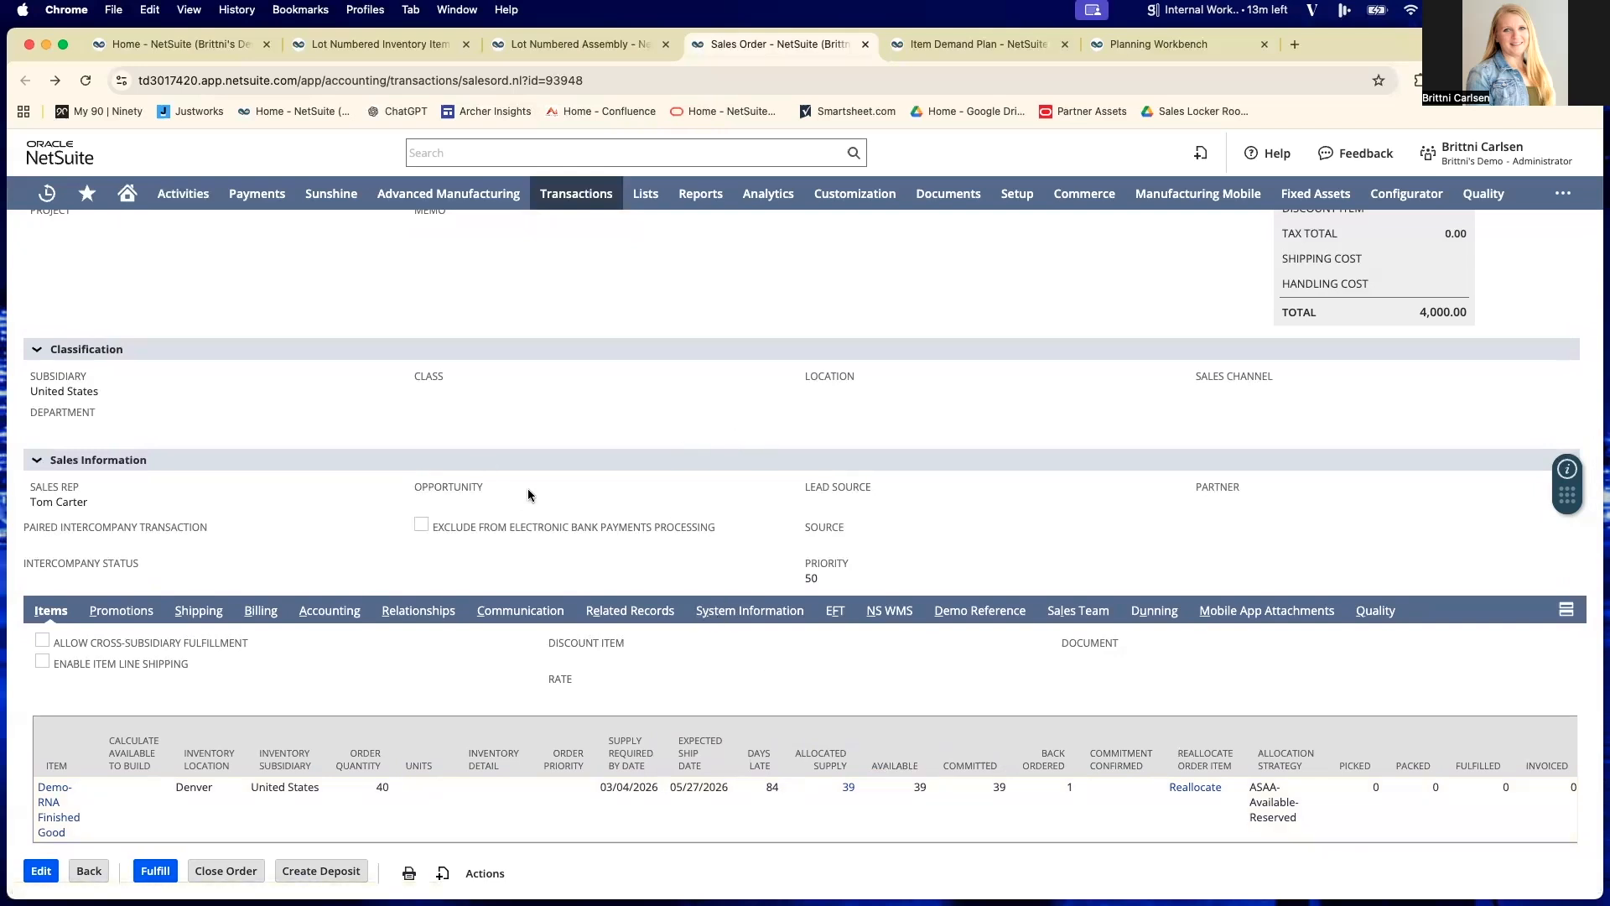
pyautogui.scroll(3, 495, 511)
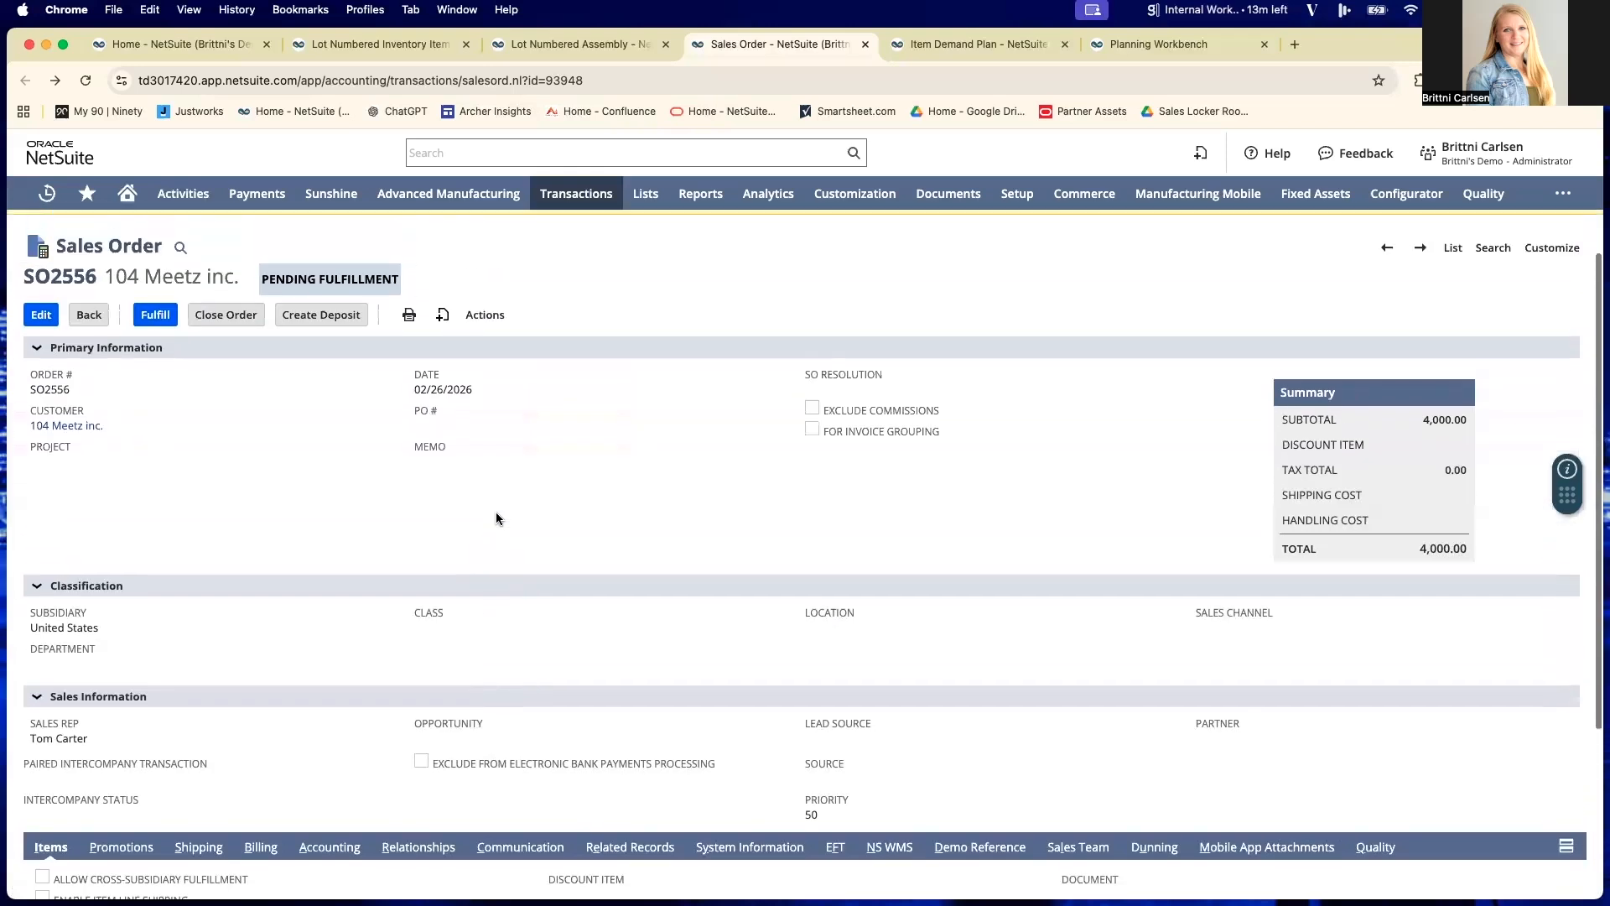
# - Switch to the Demo-RNA Finished Good item demand plan and check its demand table and available view intervals, keeping the Monthly view
pyautogui.click(953, 46)
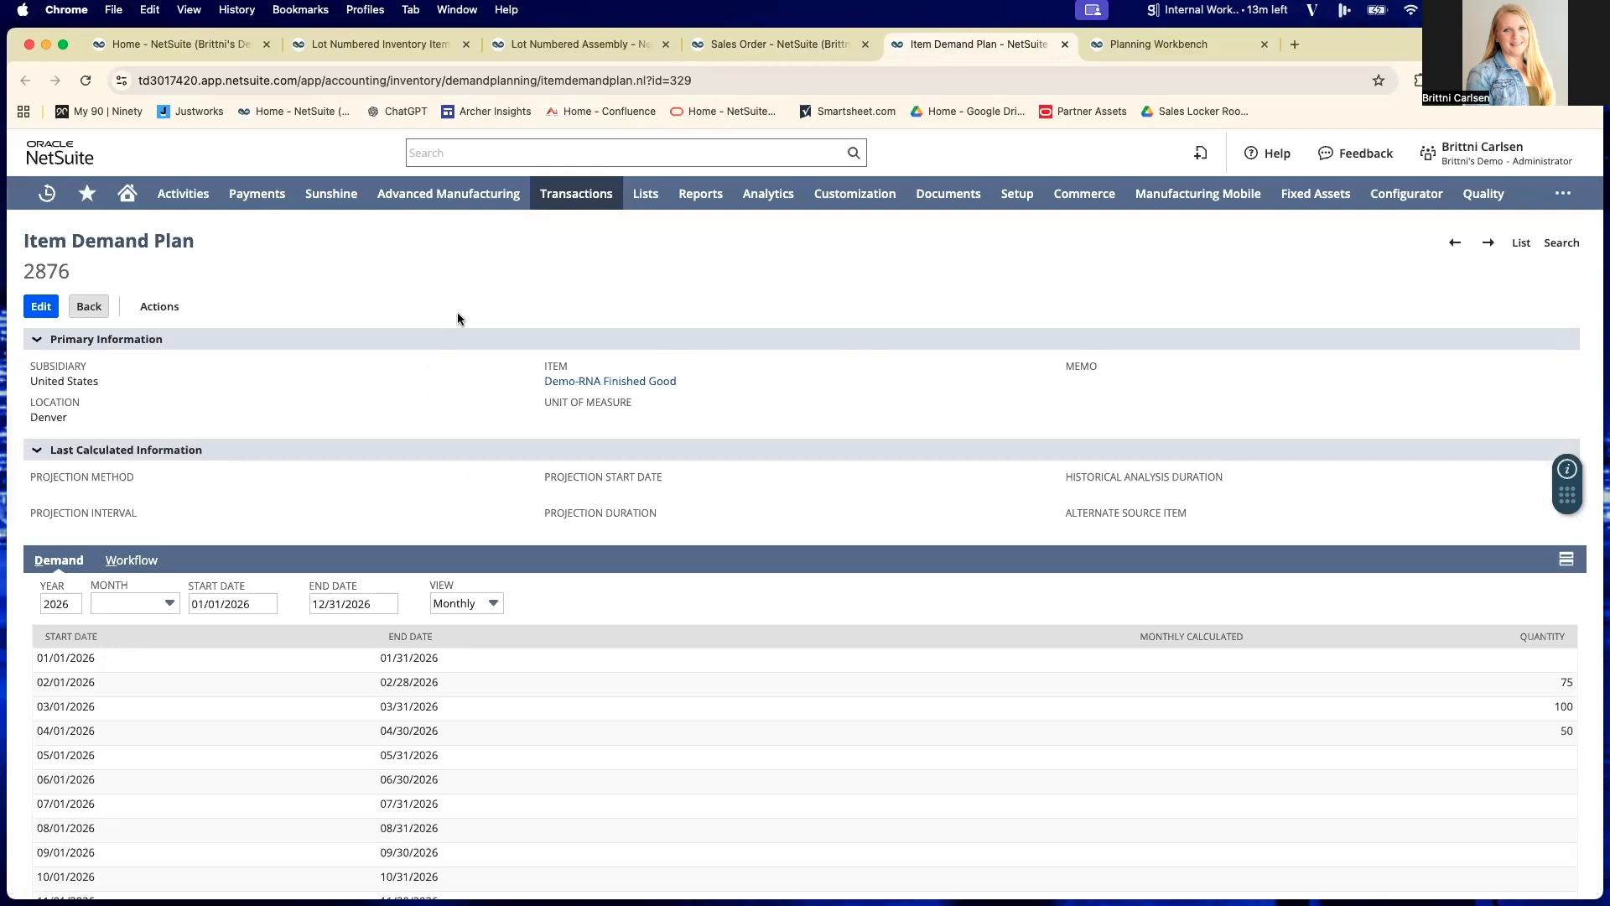
pyautogui.scroll(-1, 503, 310)
pyautogui.scroll(-1, 568, 468)
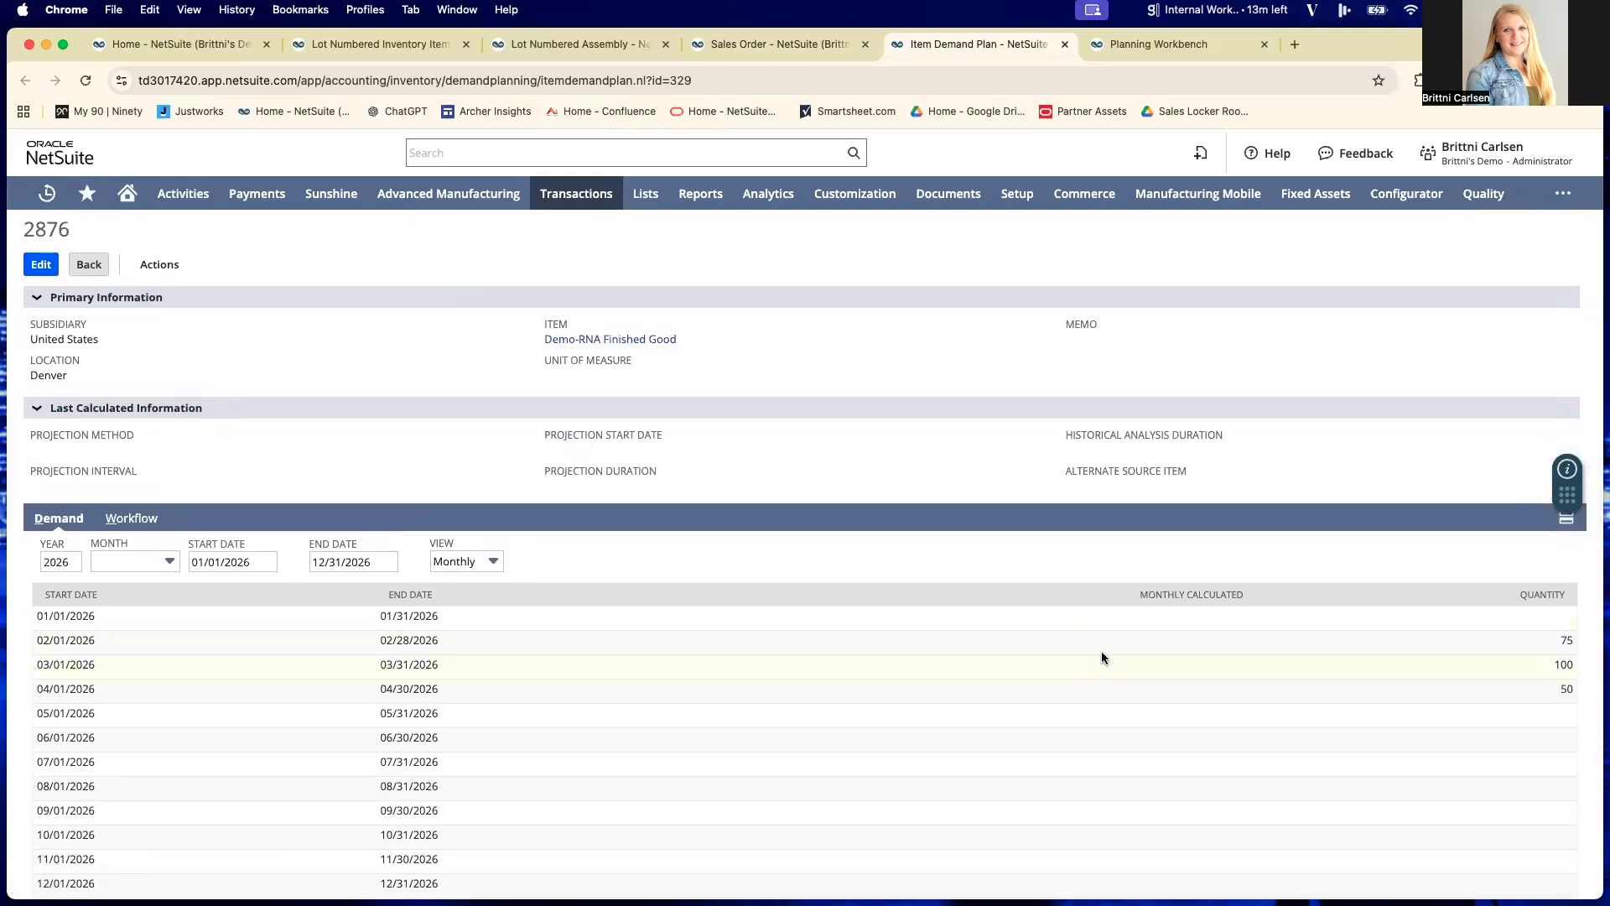
pyautogui.scroll(-1, 1032, 696)
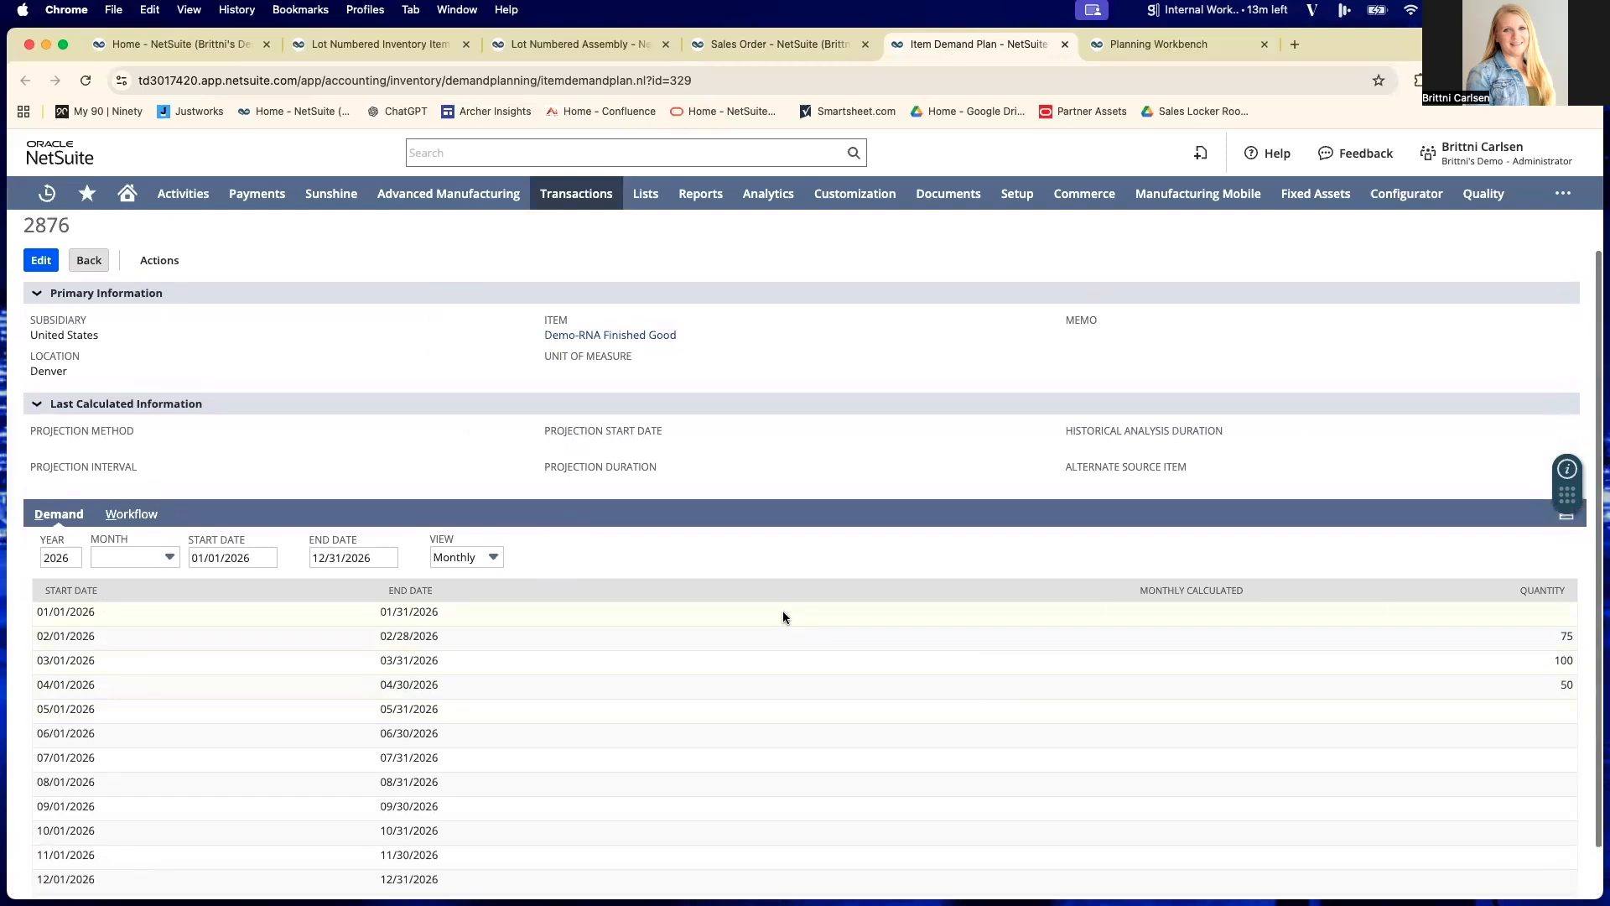
pyautogui.click(481, 558)
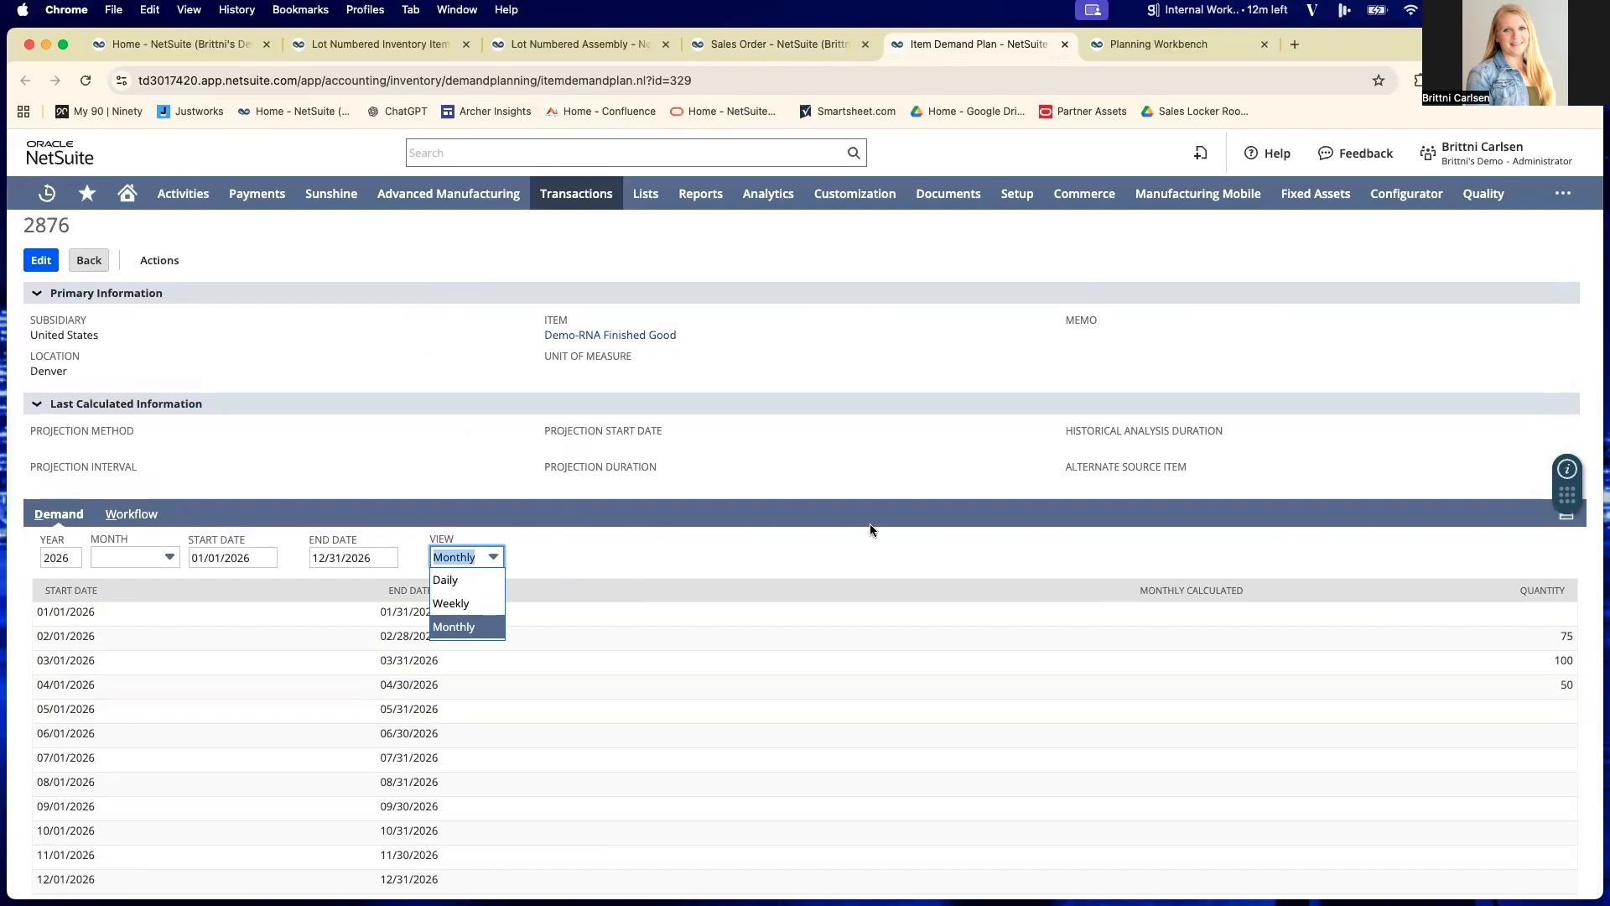
pyautogui.click(823, 557)
pyautogui.scroll(1, 818, 557)
pyautogui.scroll(-2, 818, 559)
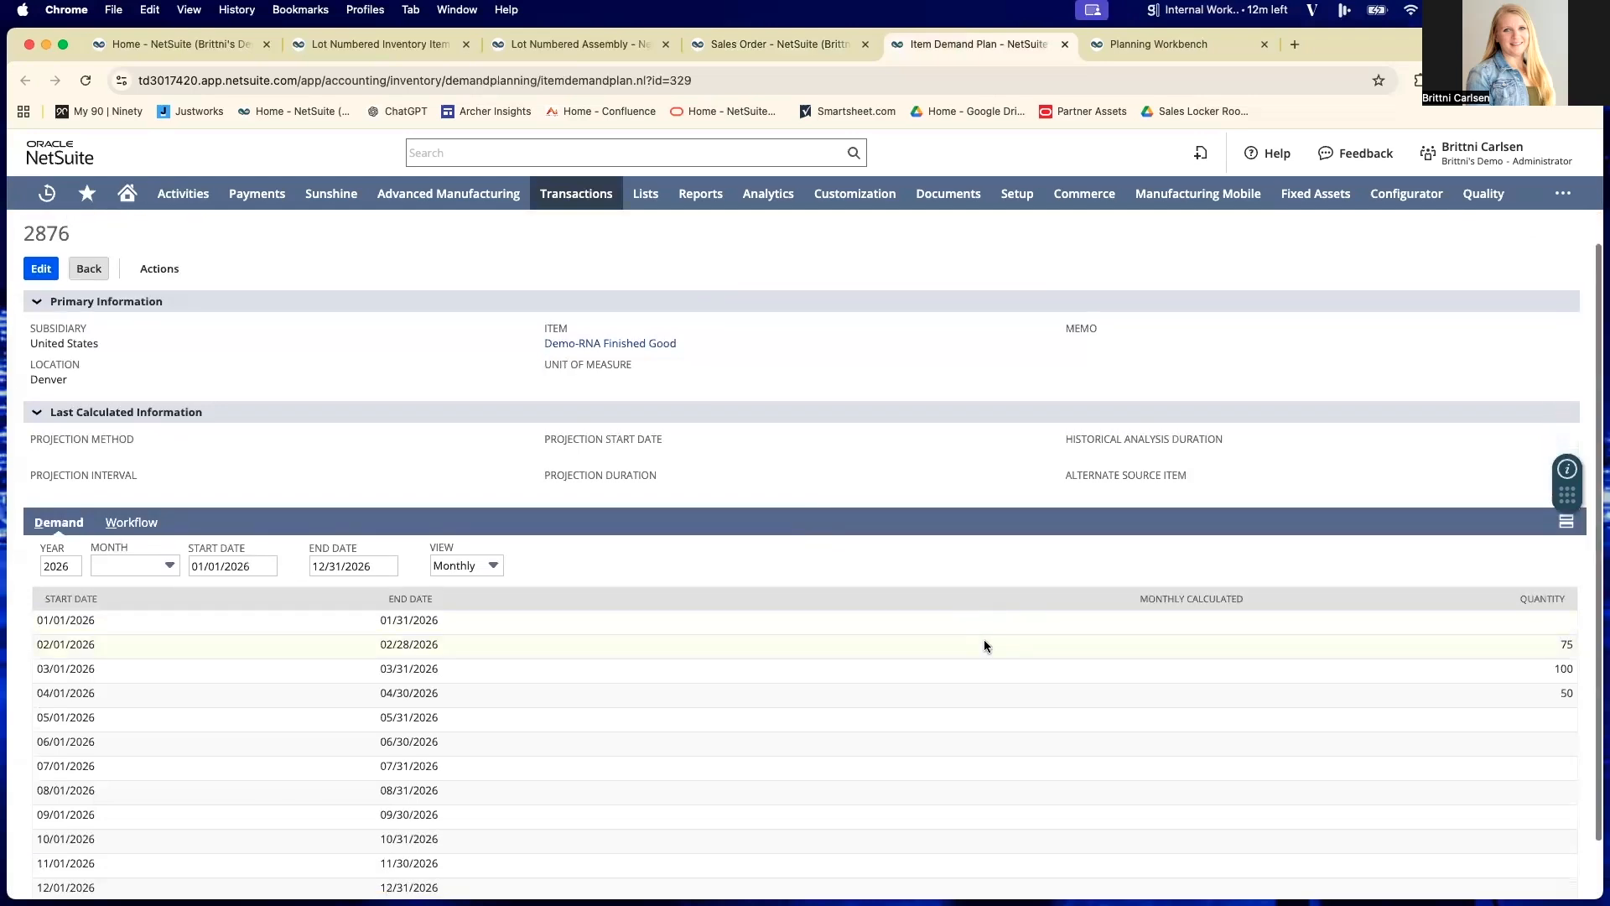
# - Examine the demand plan's monthly quantities for February through April 2026
pyautogui.scroll(1, 1556, 653)
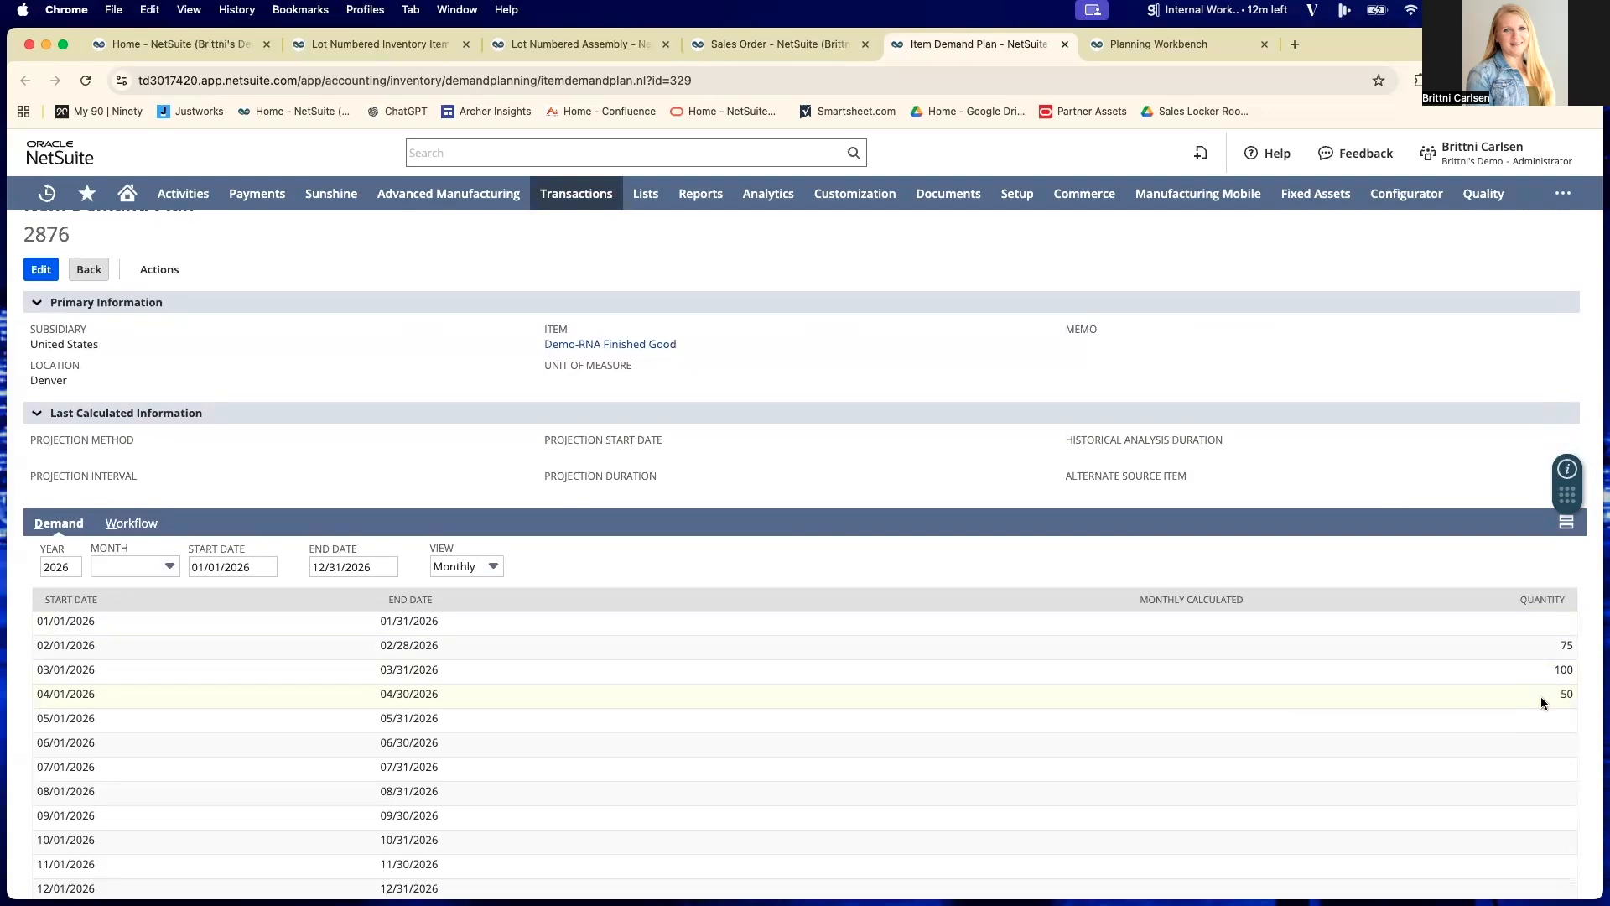
pyautogui.scroll(1, 1542, 703)
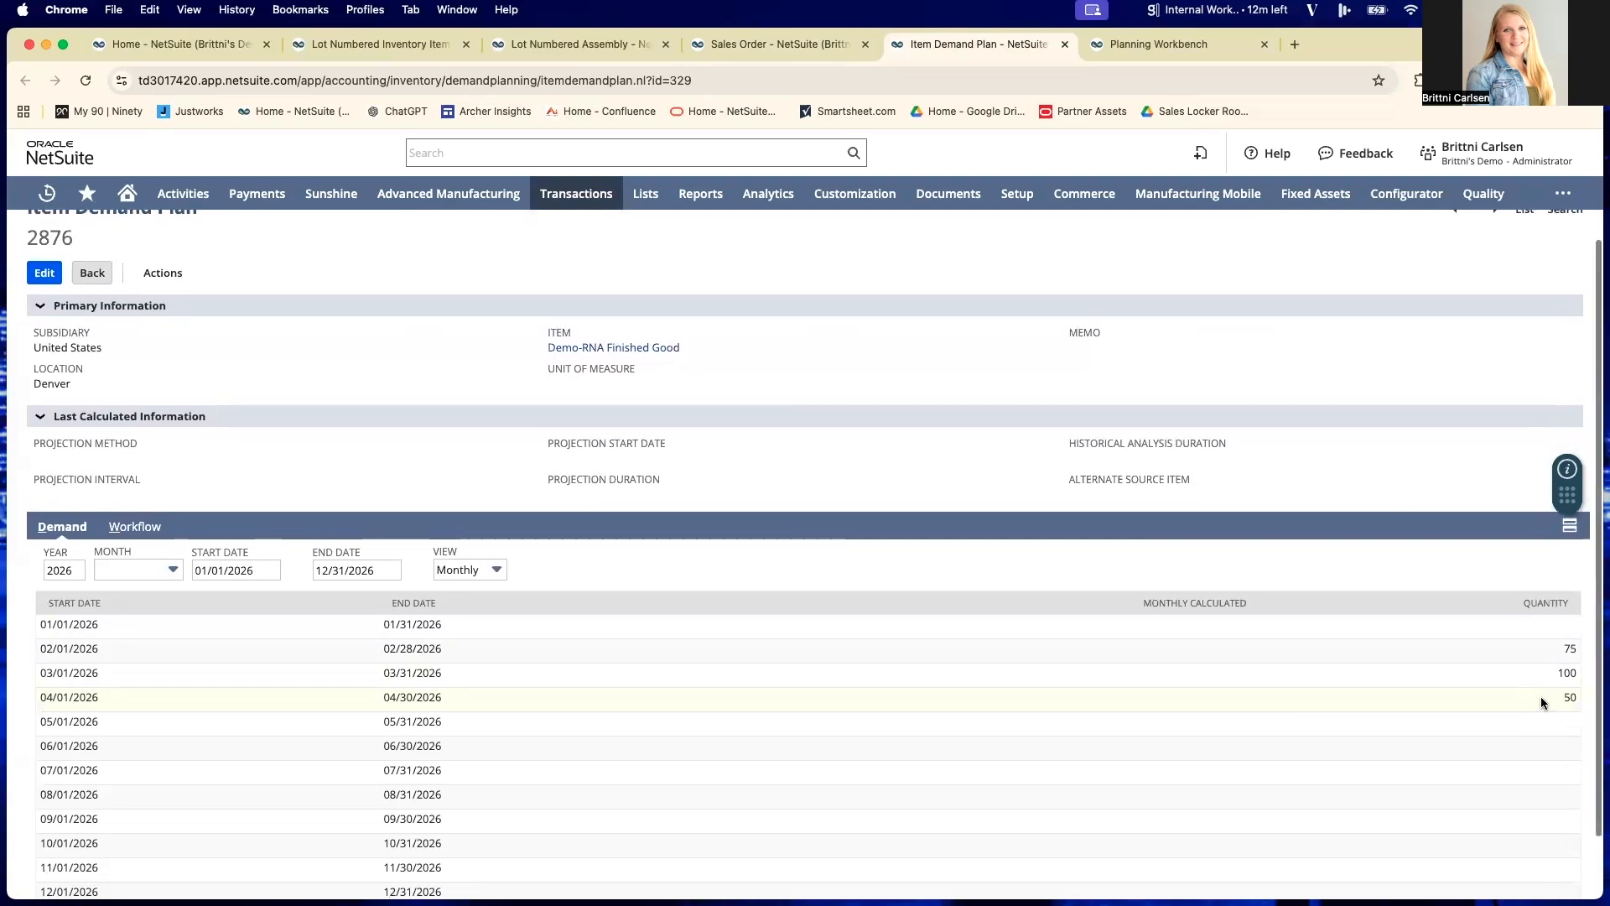
pyautogui.scroll(1, 1523, 703)
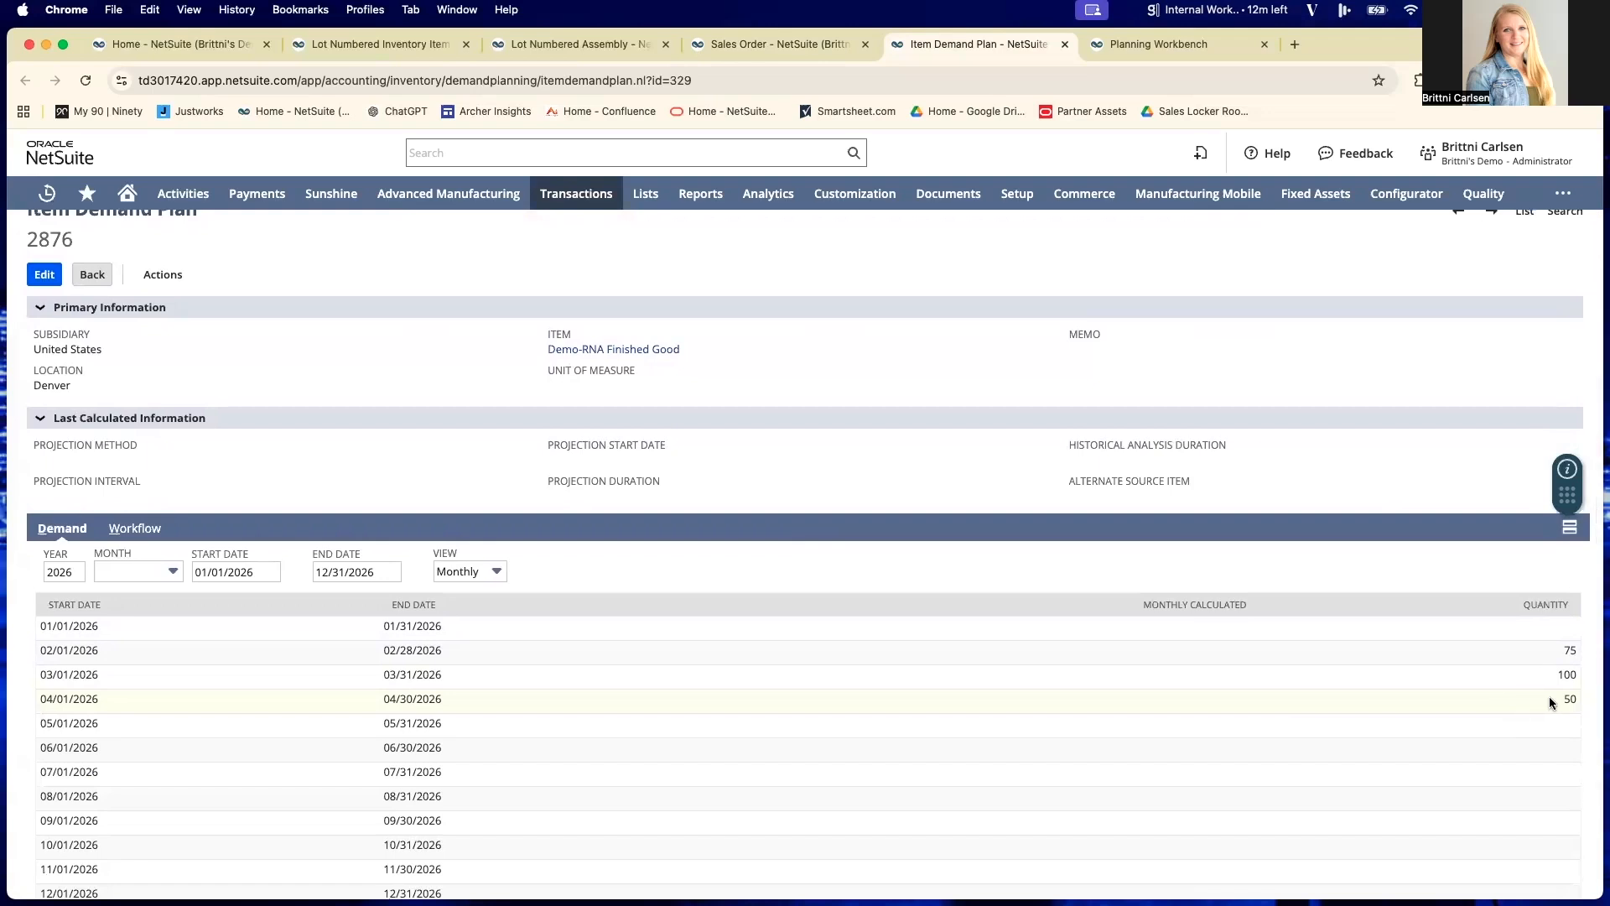
pyautogui.scroll(1, 1531, 703)
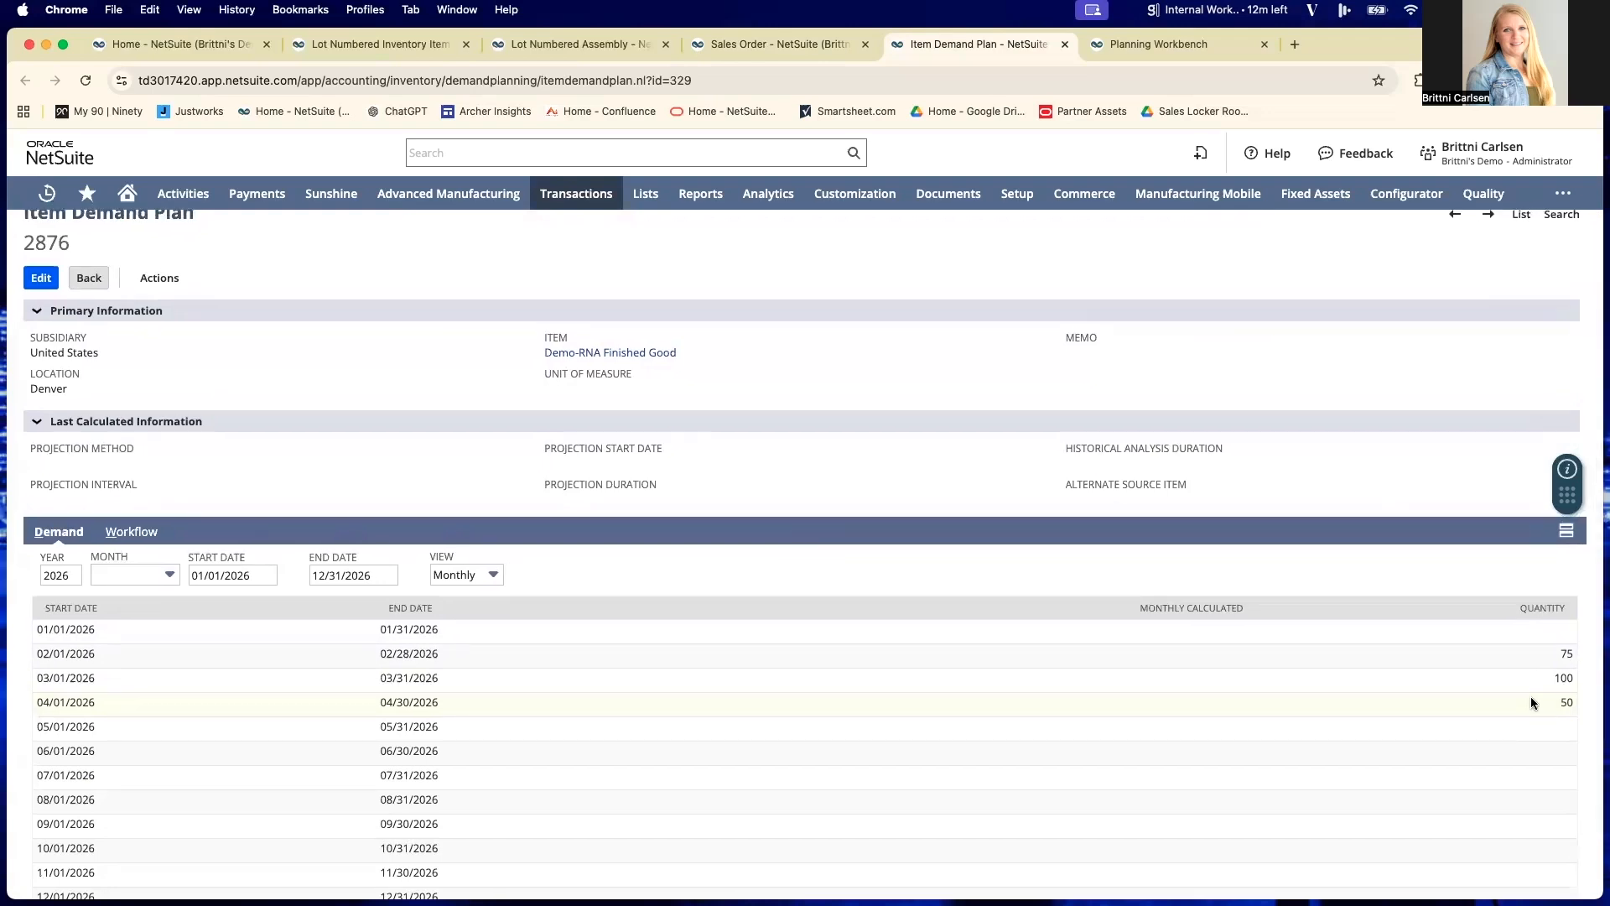
pyautogui.scroll(-1, 1531, 702)
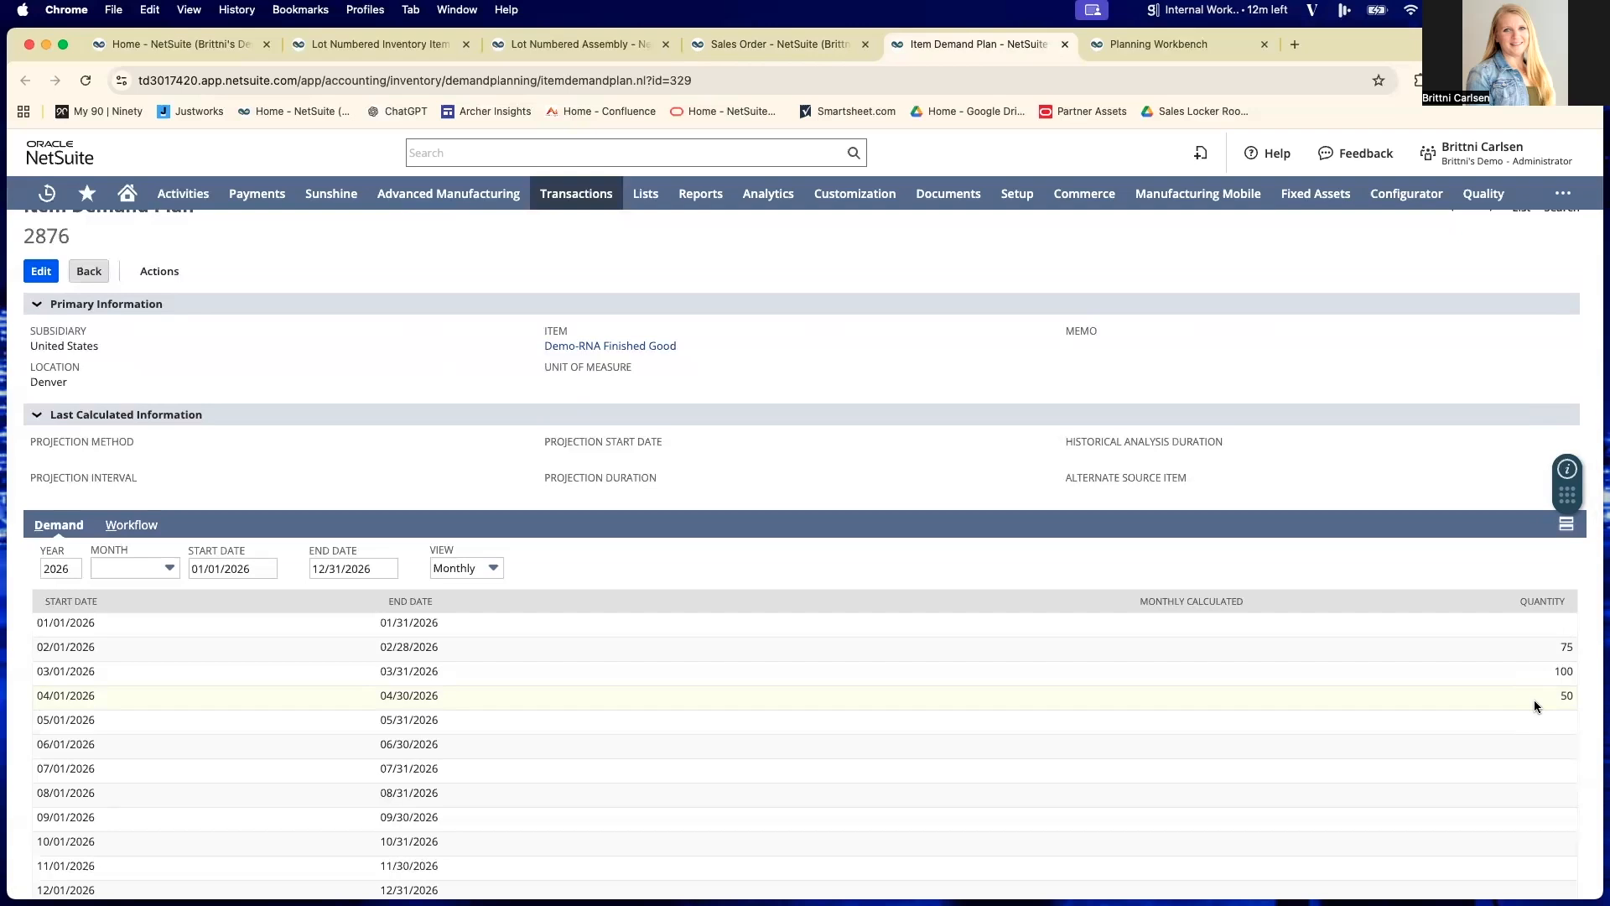
pyautogui.scroll(1, 1258, 312)
# - In the Planning Workbench, return to the results summary, list the demand for all items, and compare it with the item demand plan
pyautogui.click(1158, 51)
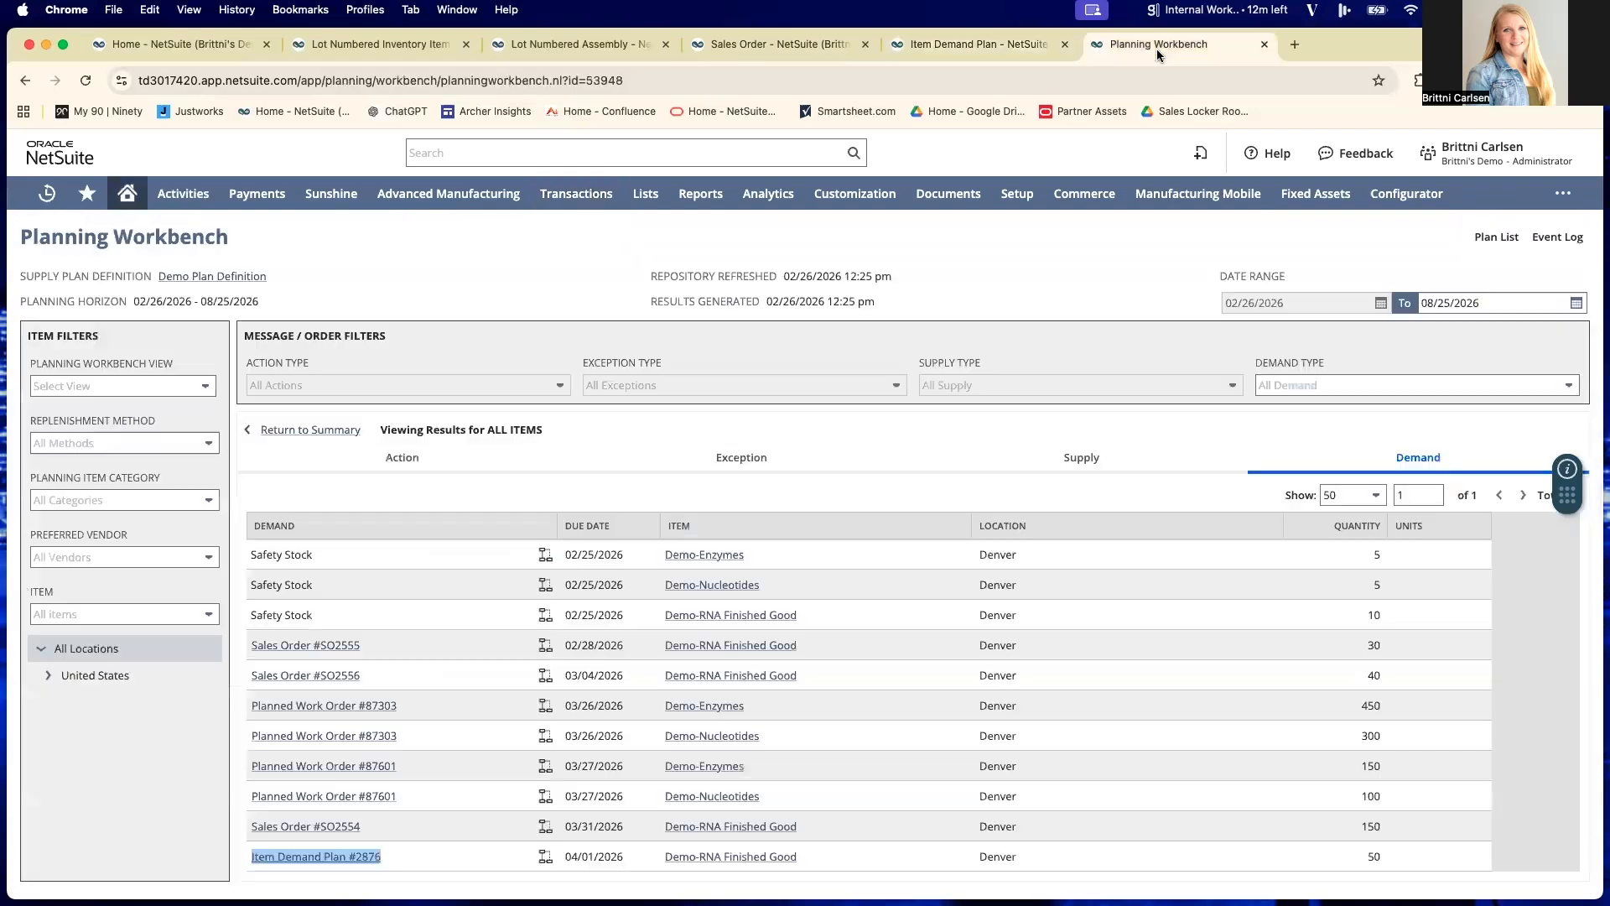
pyautogui.click(282, 430)
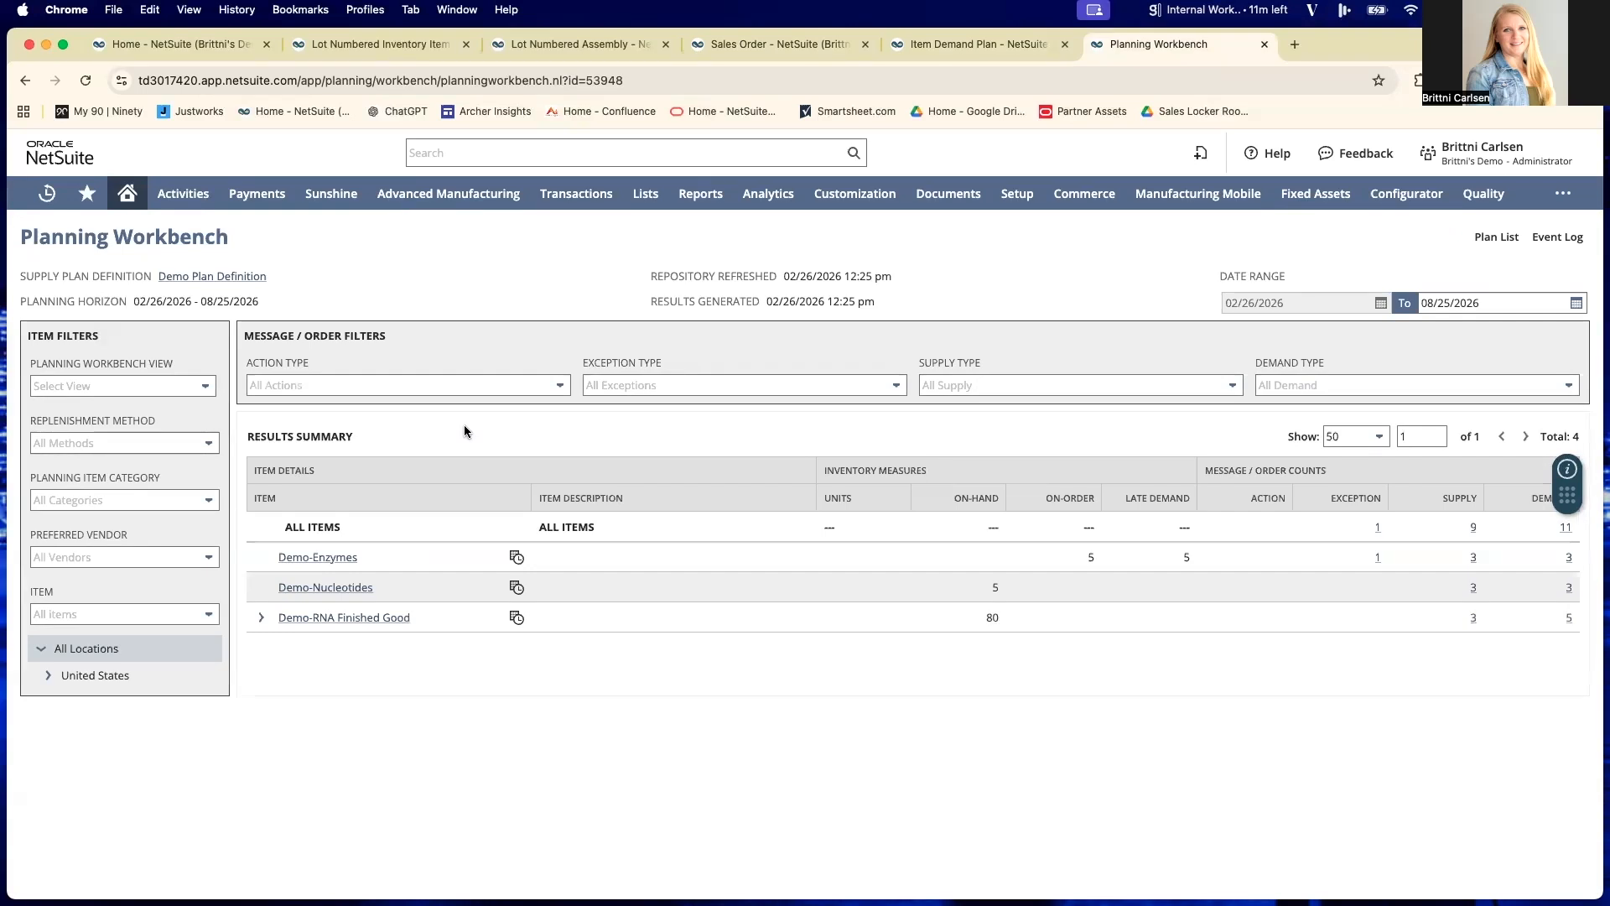
pyautogui.scroll(-1, 463, 567)
pyautogui.click(1566, 529)
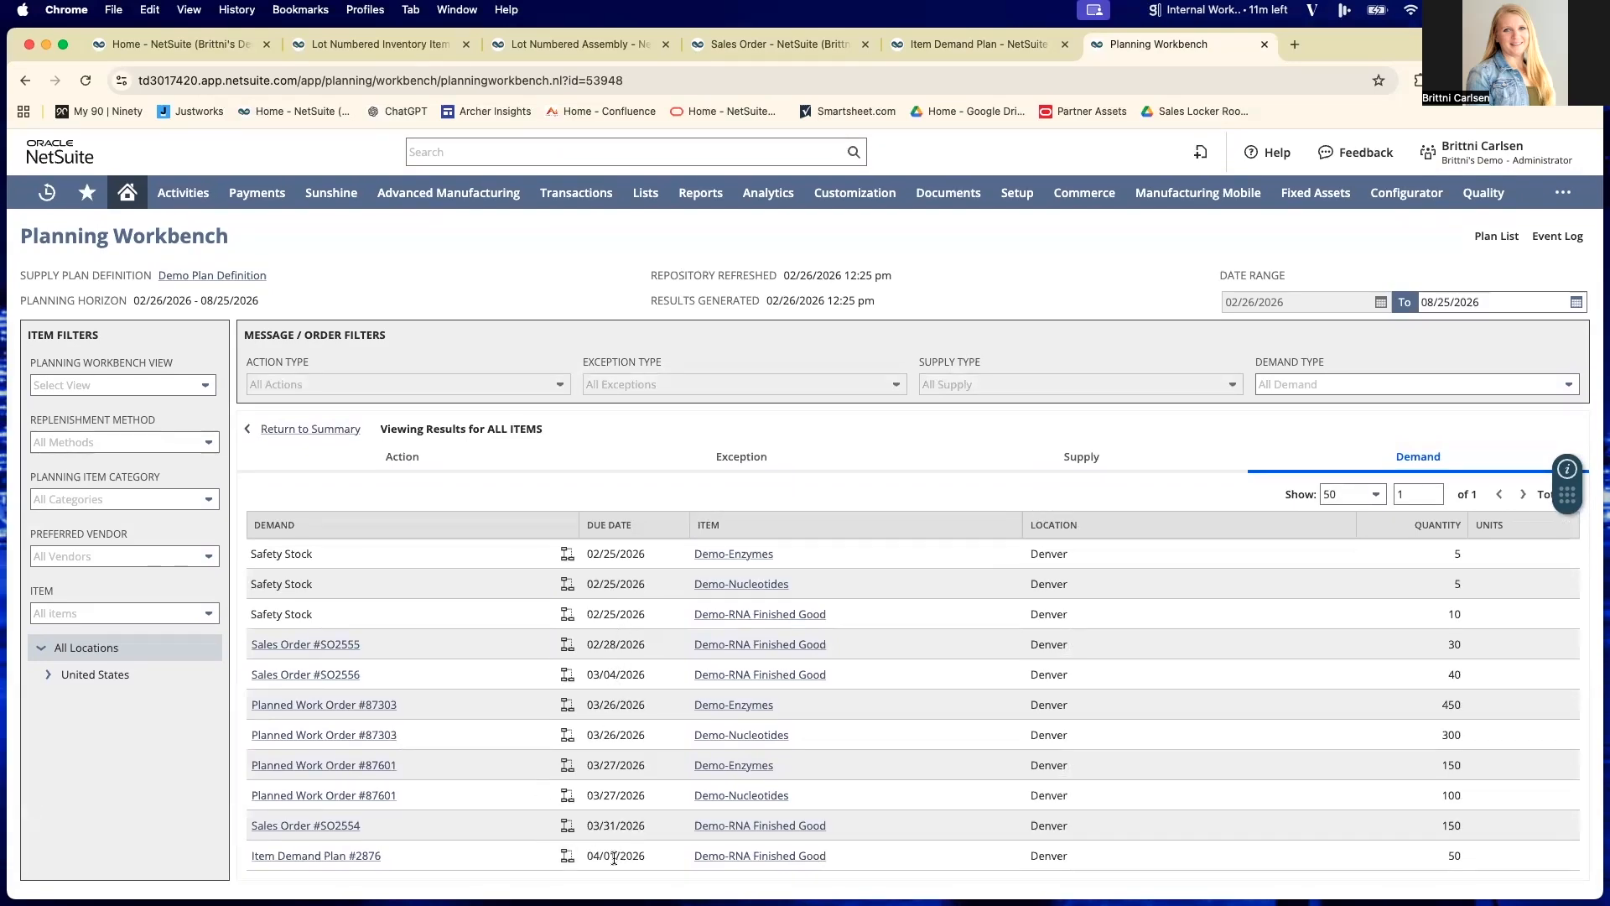
pyautogui.click(1004, 52)
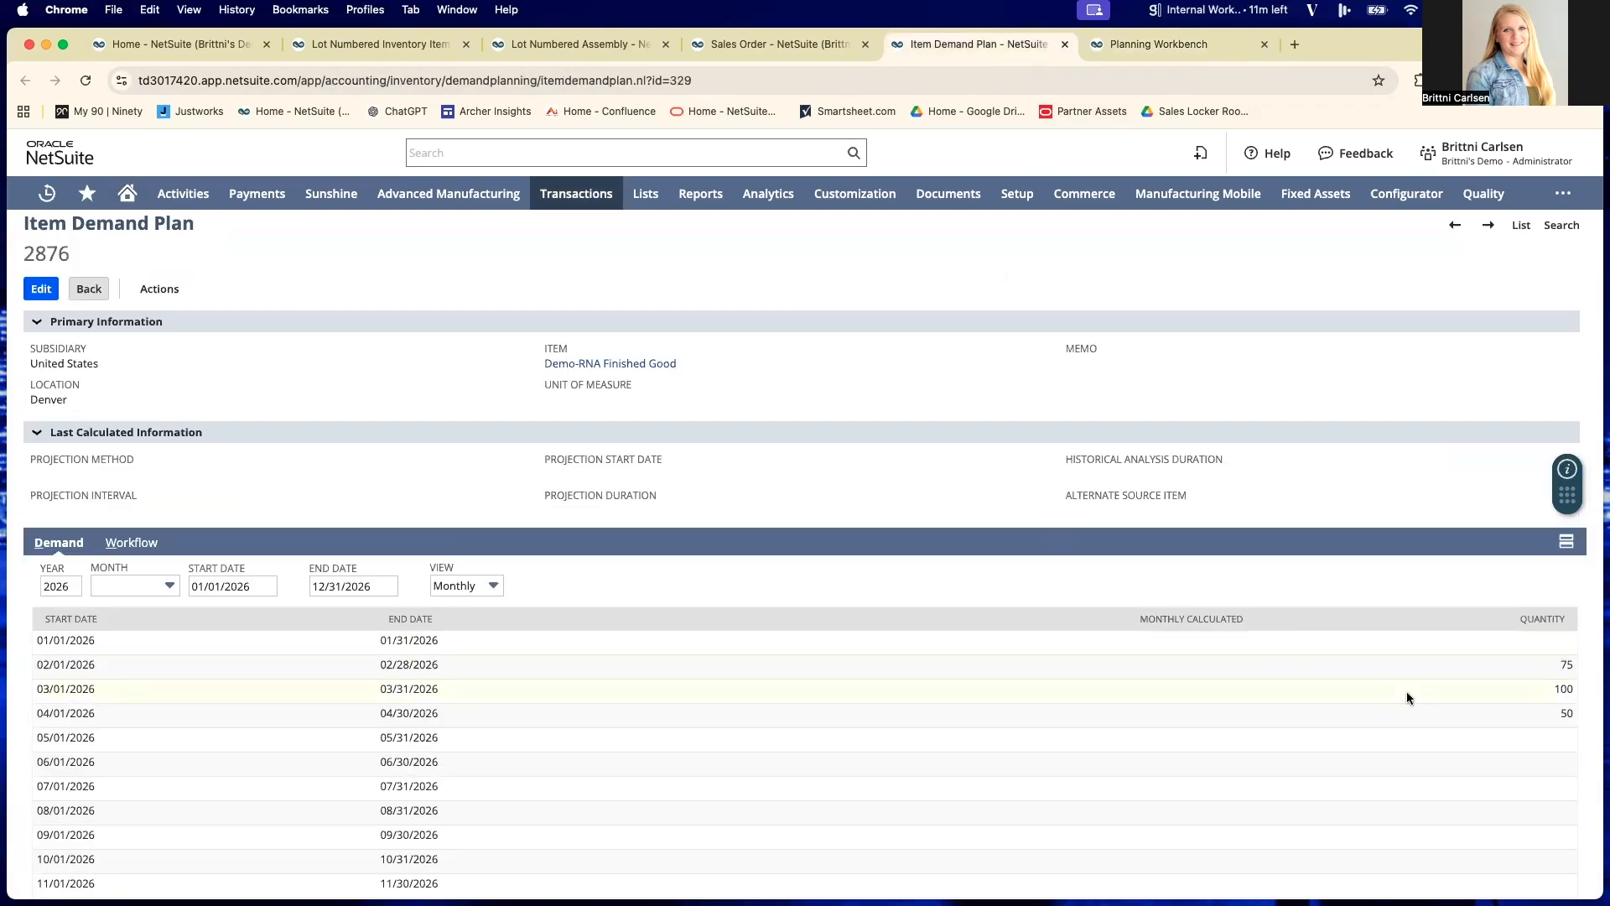
pyautogui.click(1131, 46)
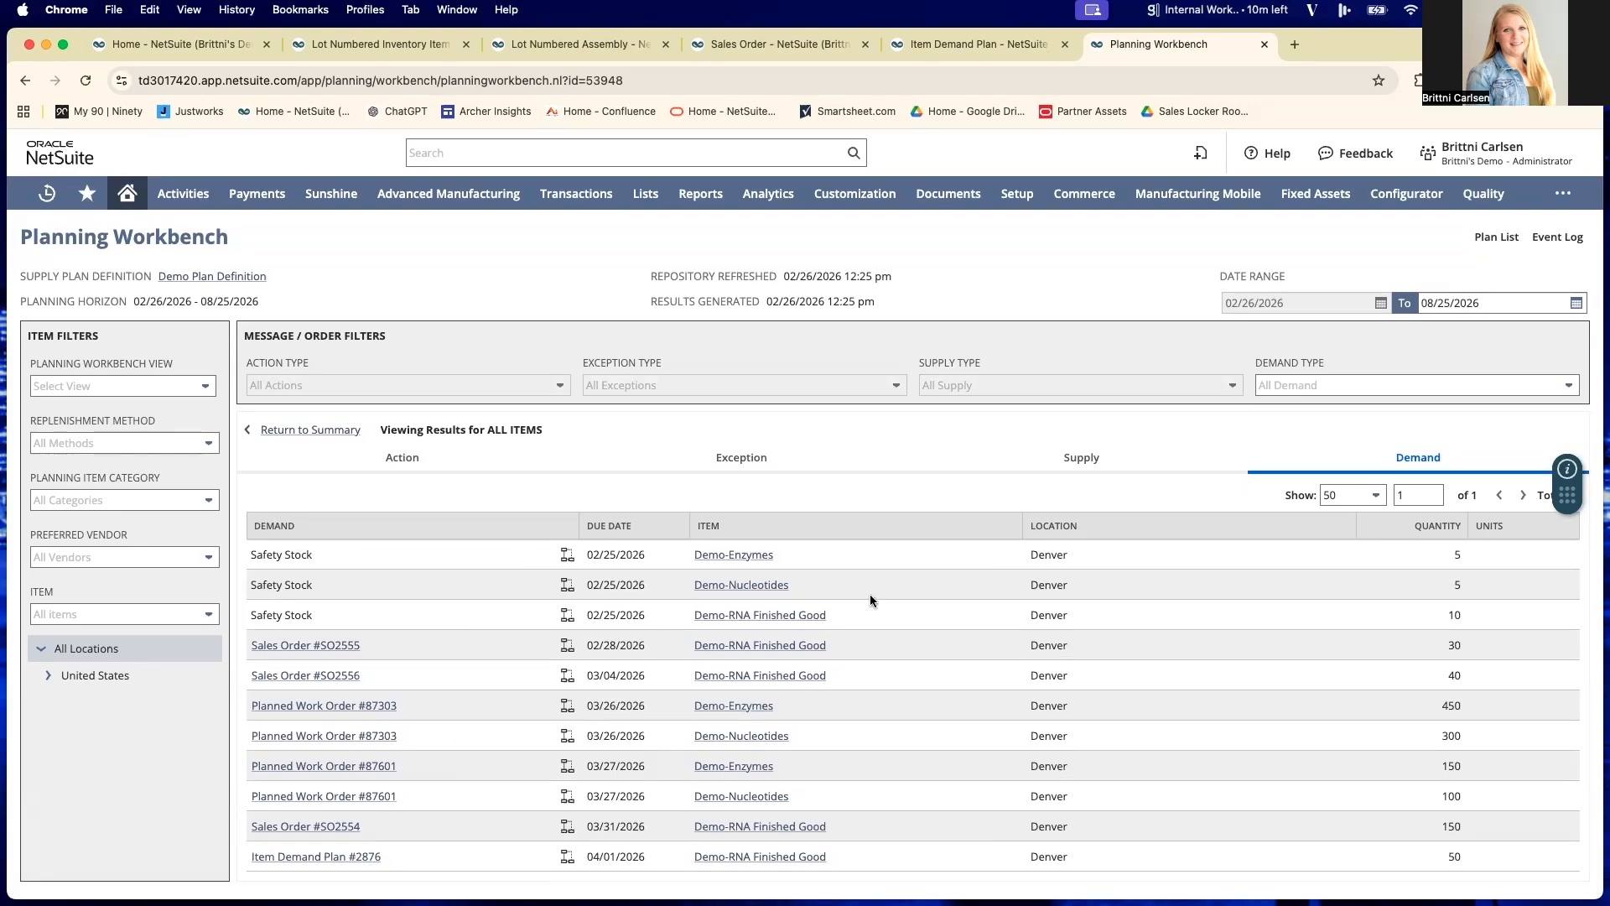
# - Show the supply for all items and inspect the pegging of the planned purchase order for 450 Demo-Enzymes
pyautogui.click(1081, 460)
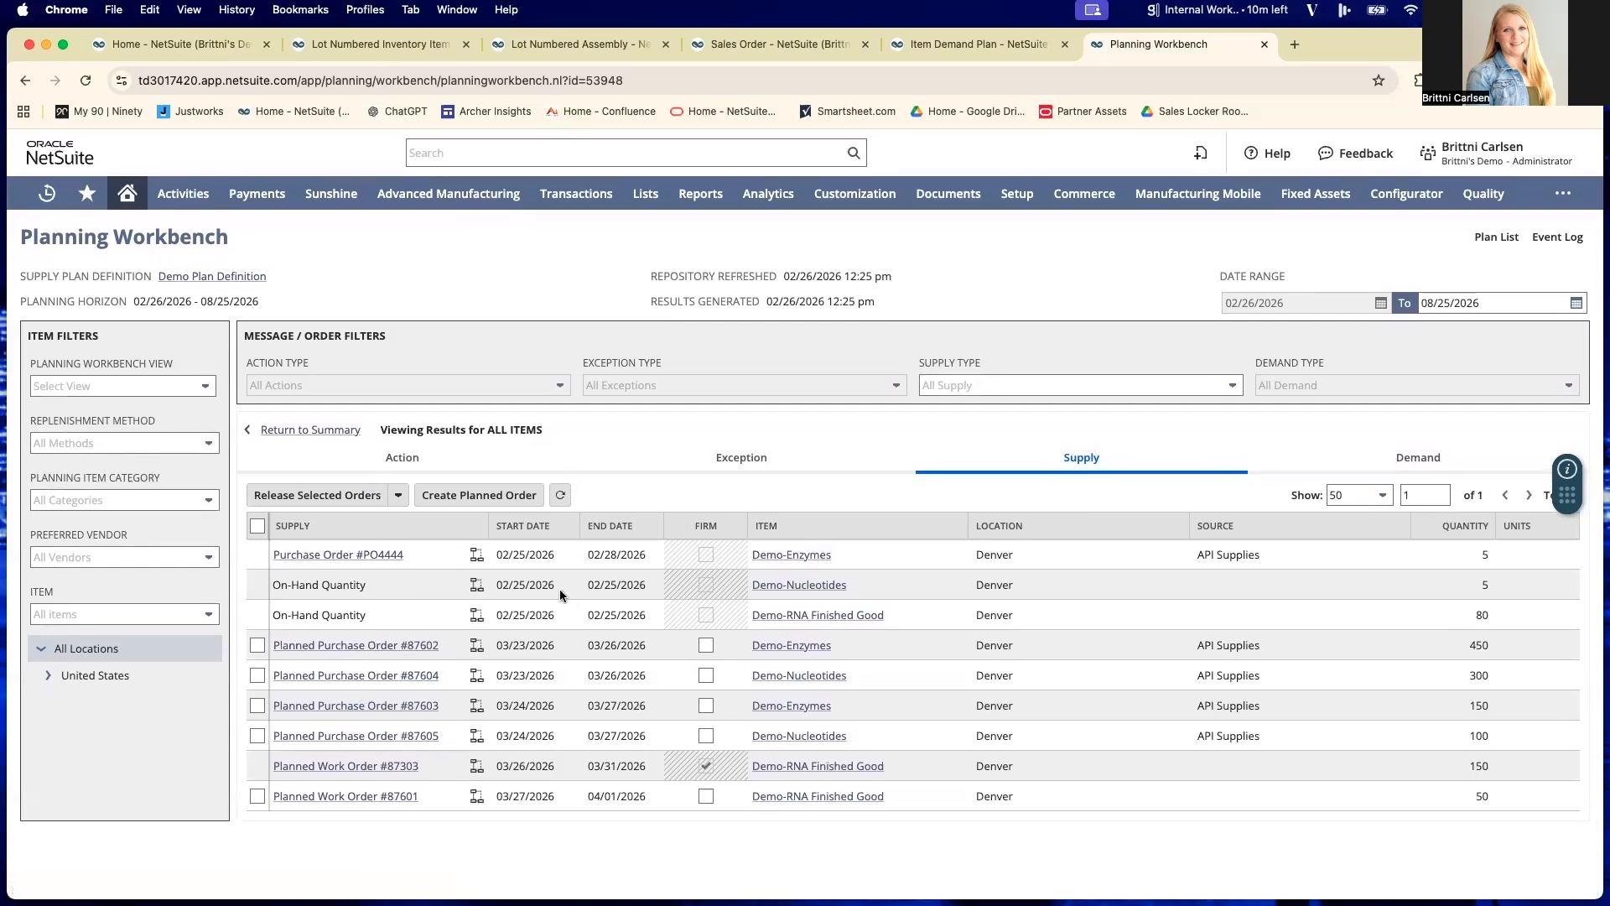
pyautogui.click(477, 645)
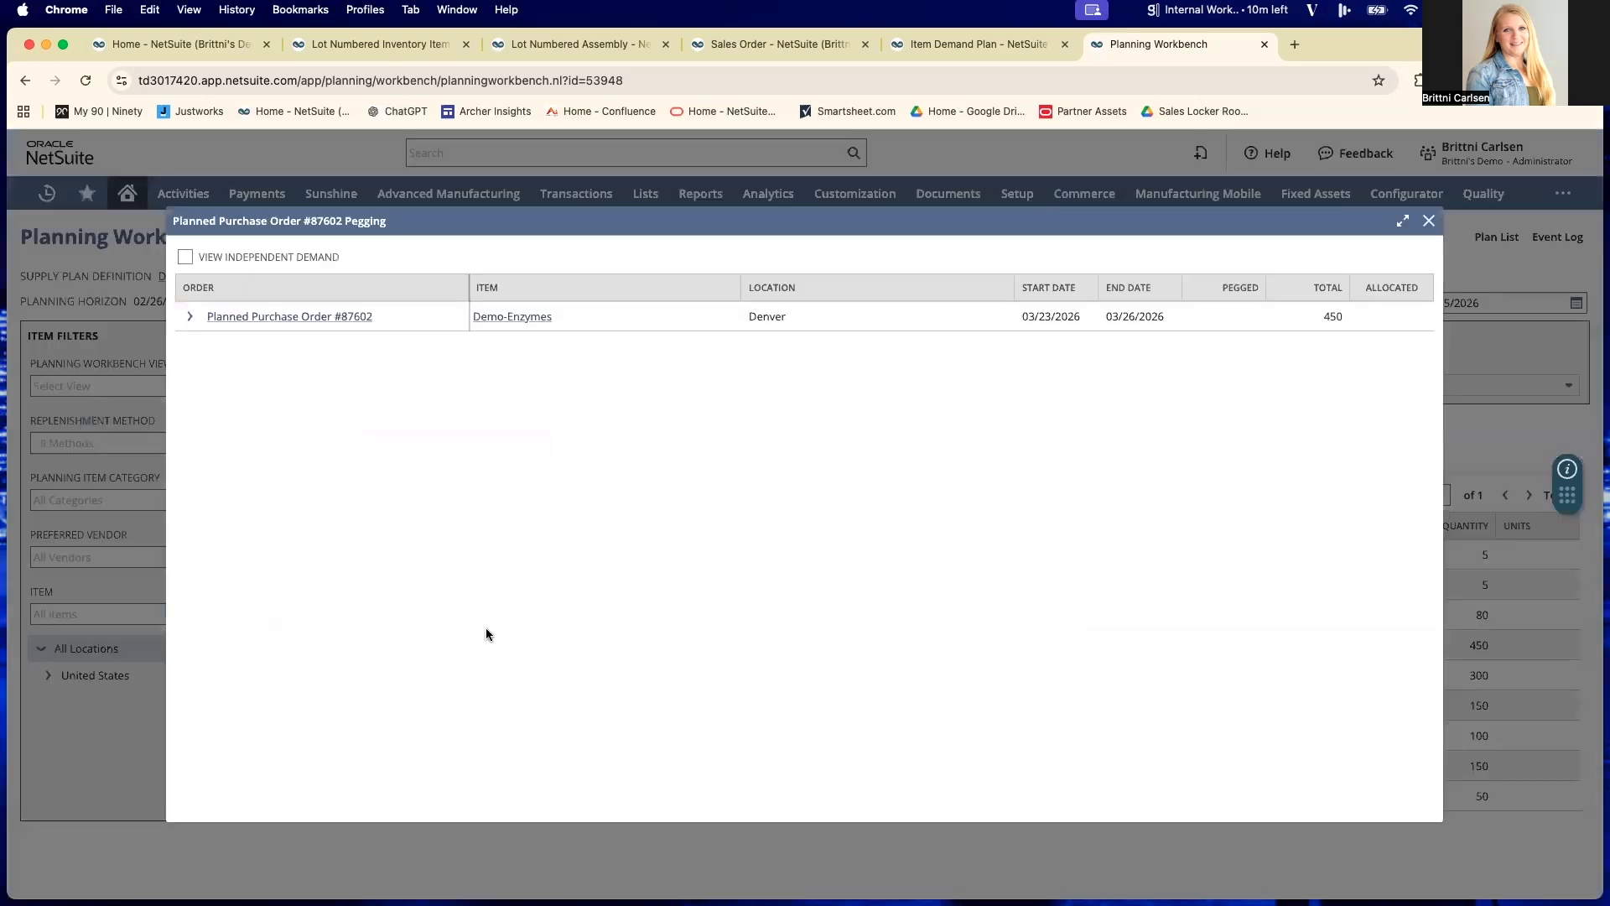
pyautogui.click(190, 316)
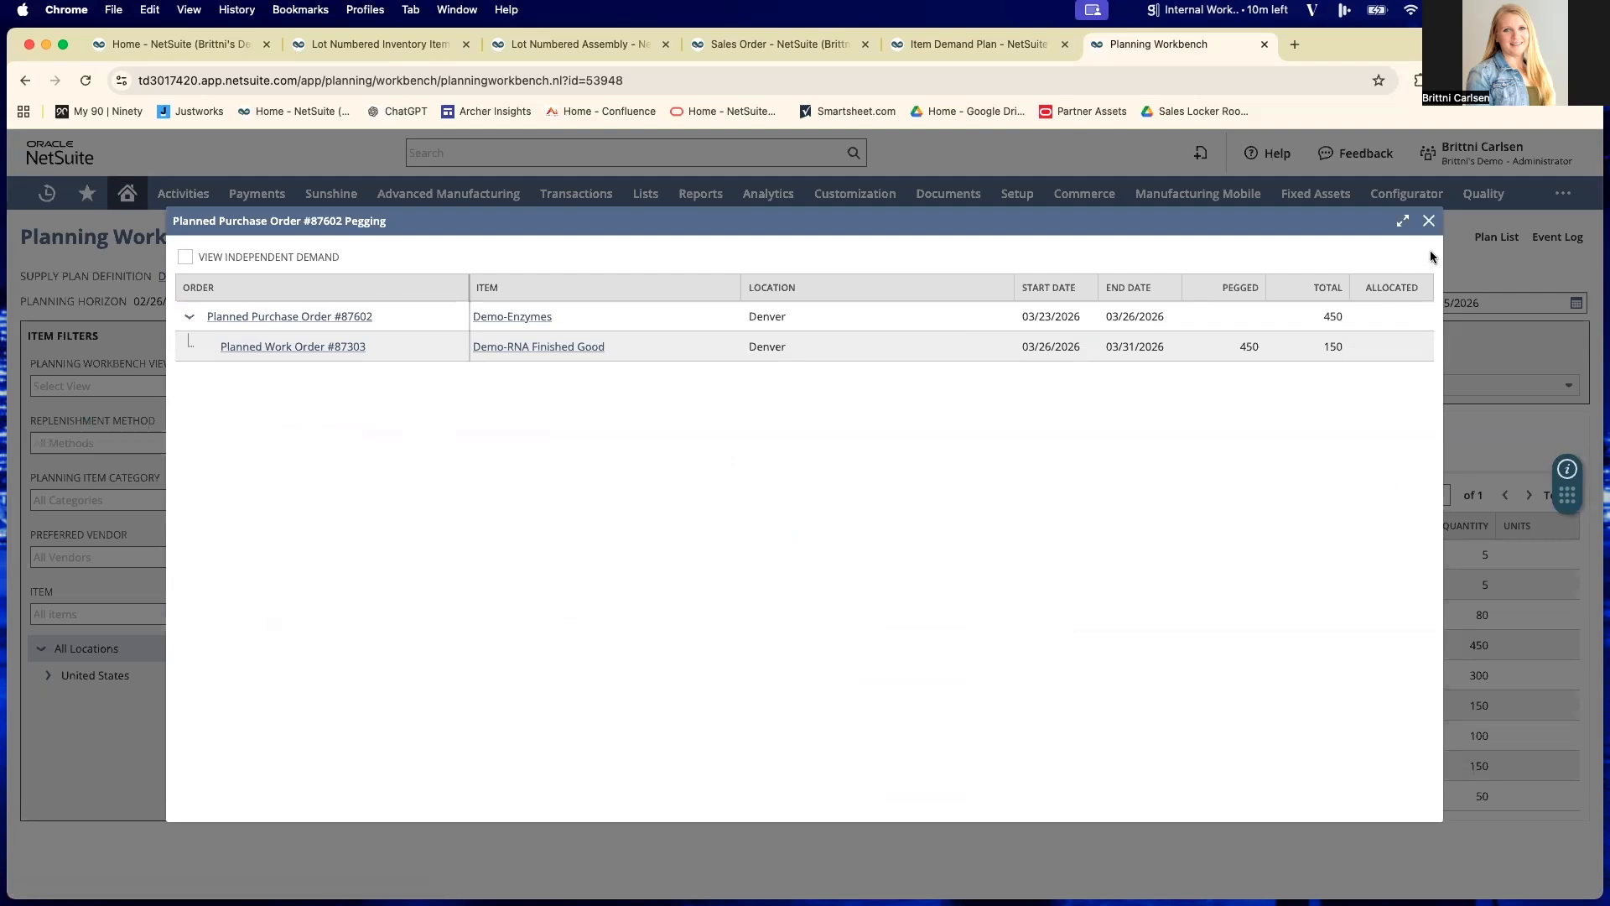
pyautogui.click(1428, 222)
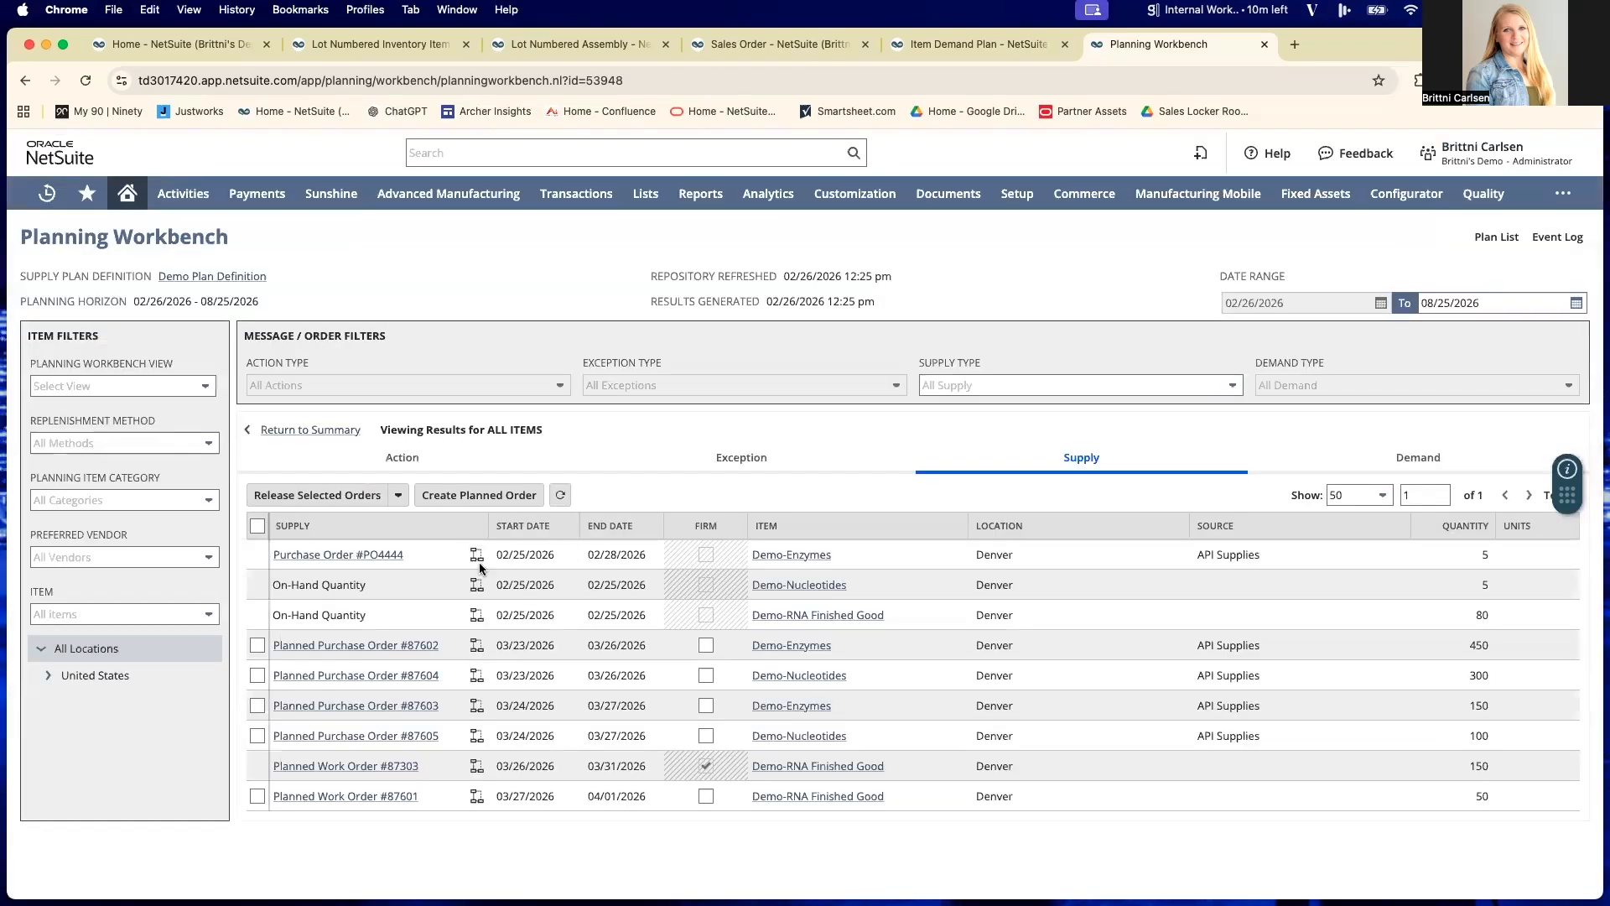
# - Inspect the pegging of the Demo-Nucleotides on-hand quantity, then show the exceptions for all items
pyautogui.click(476, 586)
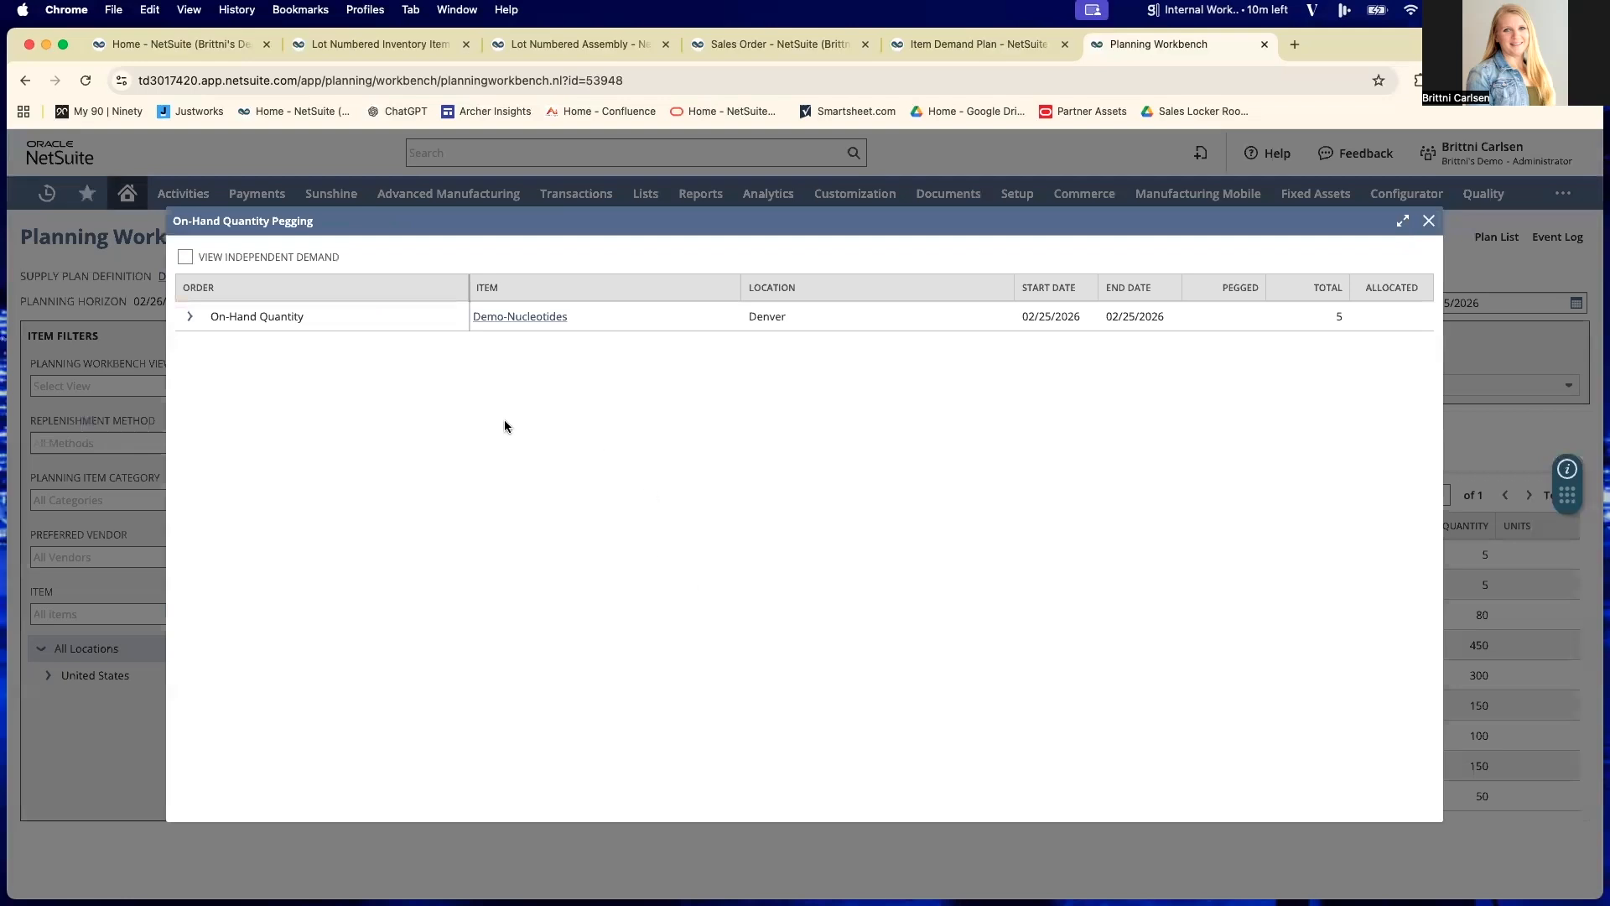
pyautogui.click(189, 316)
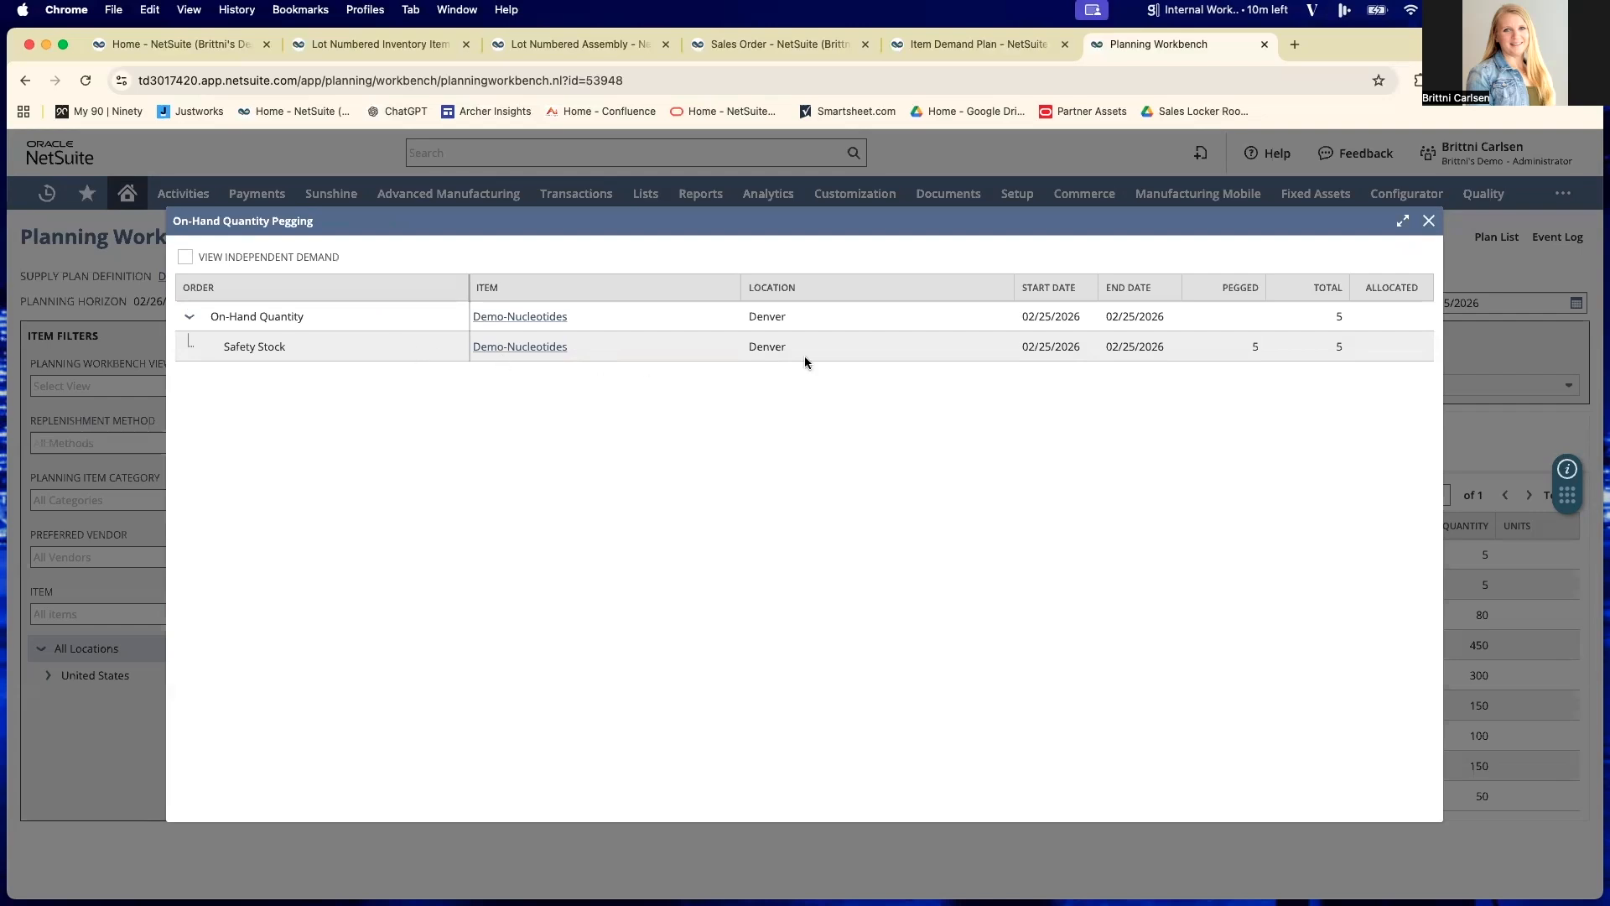
pyautogui.click(1428, 220)
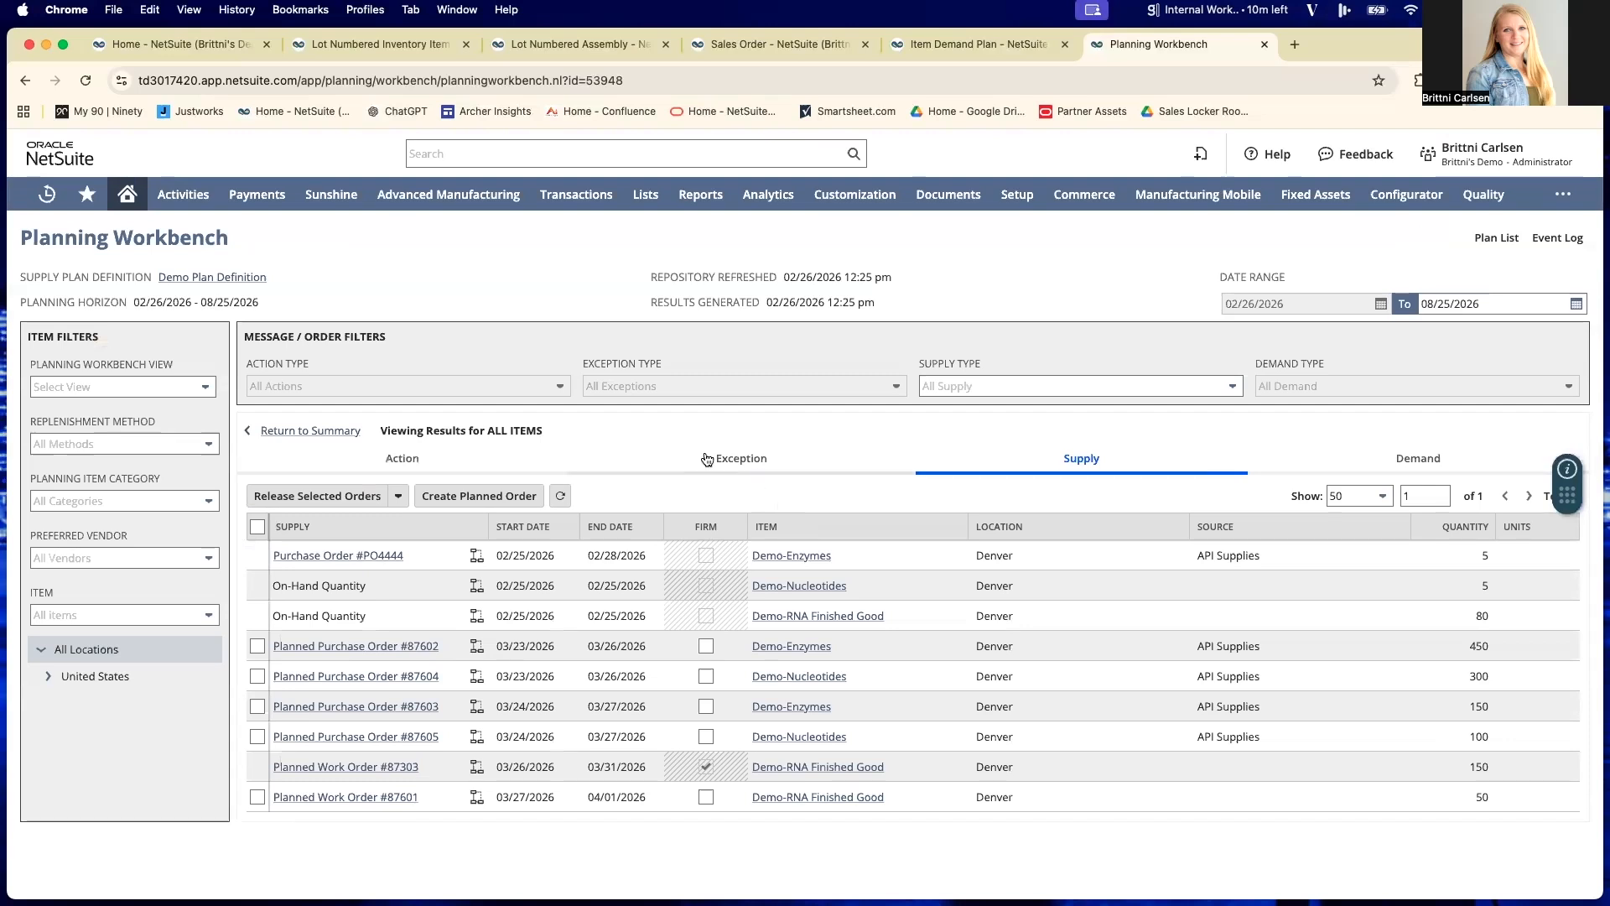
pyautogui.click(628, 464)
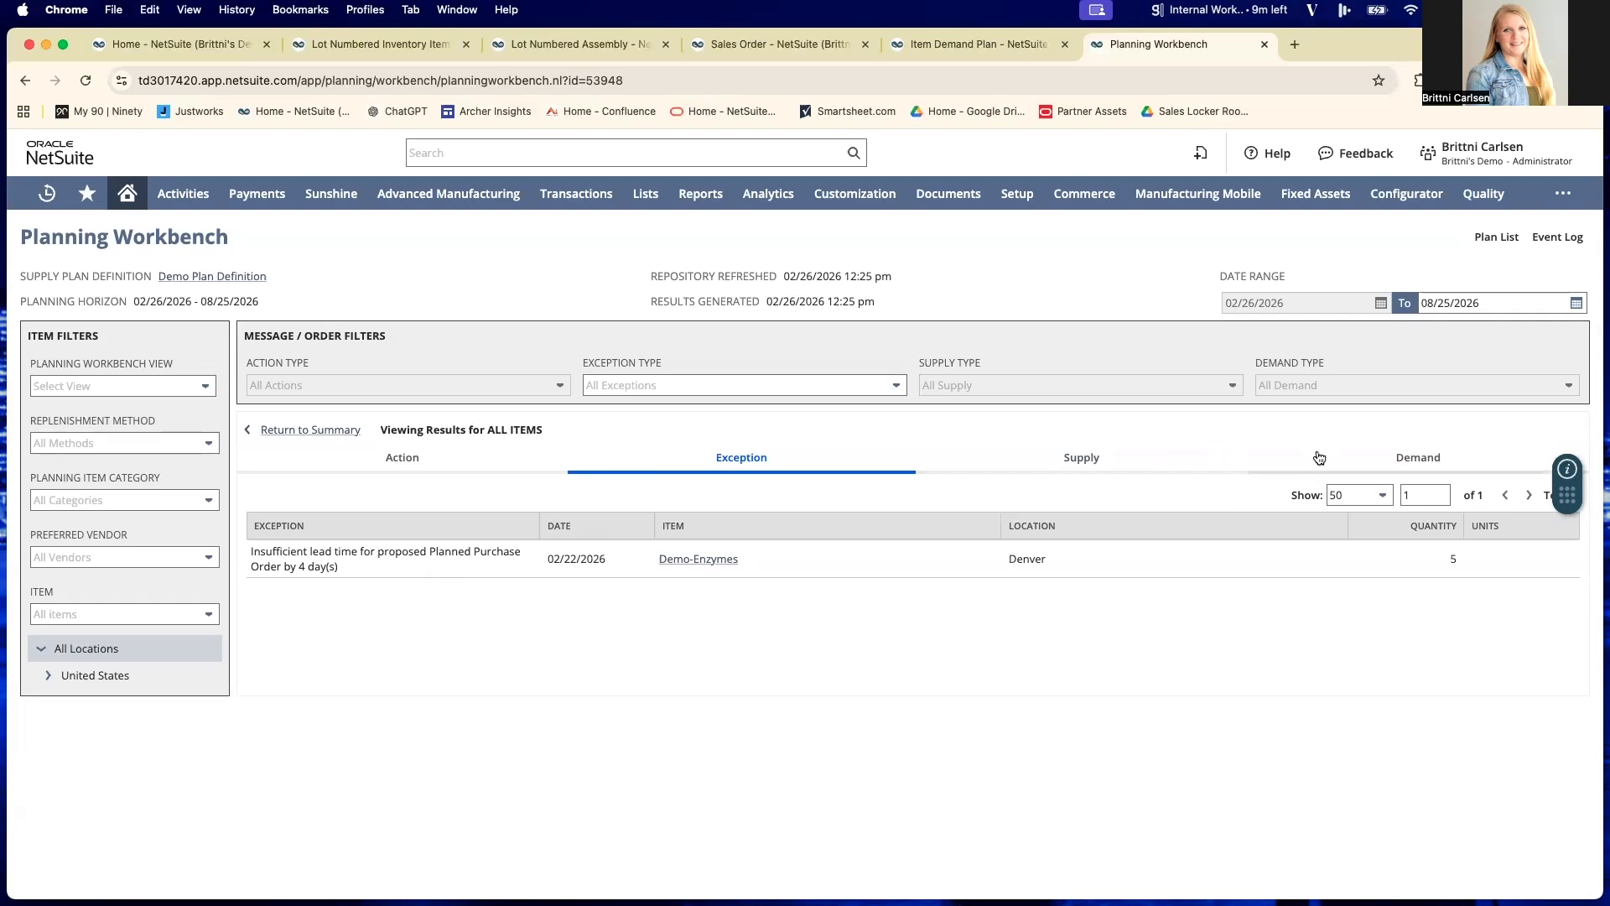
# - From the supply results, release the planned orders for 450 Demo-Enzymes, 300 Demo-Nucleotides and 50 Demo-RNA Finished Good, and view the processing status
pyautogui.click(1140, 455)
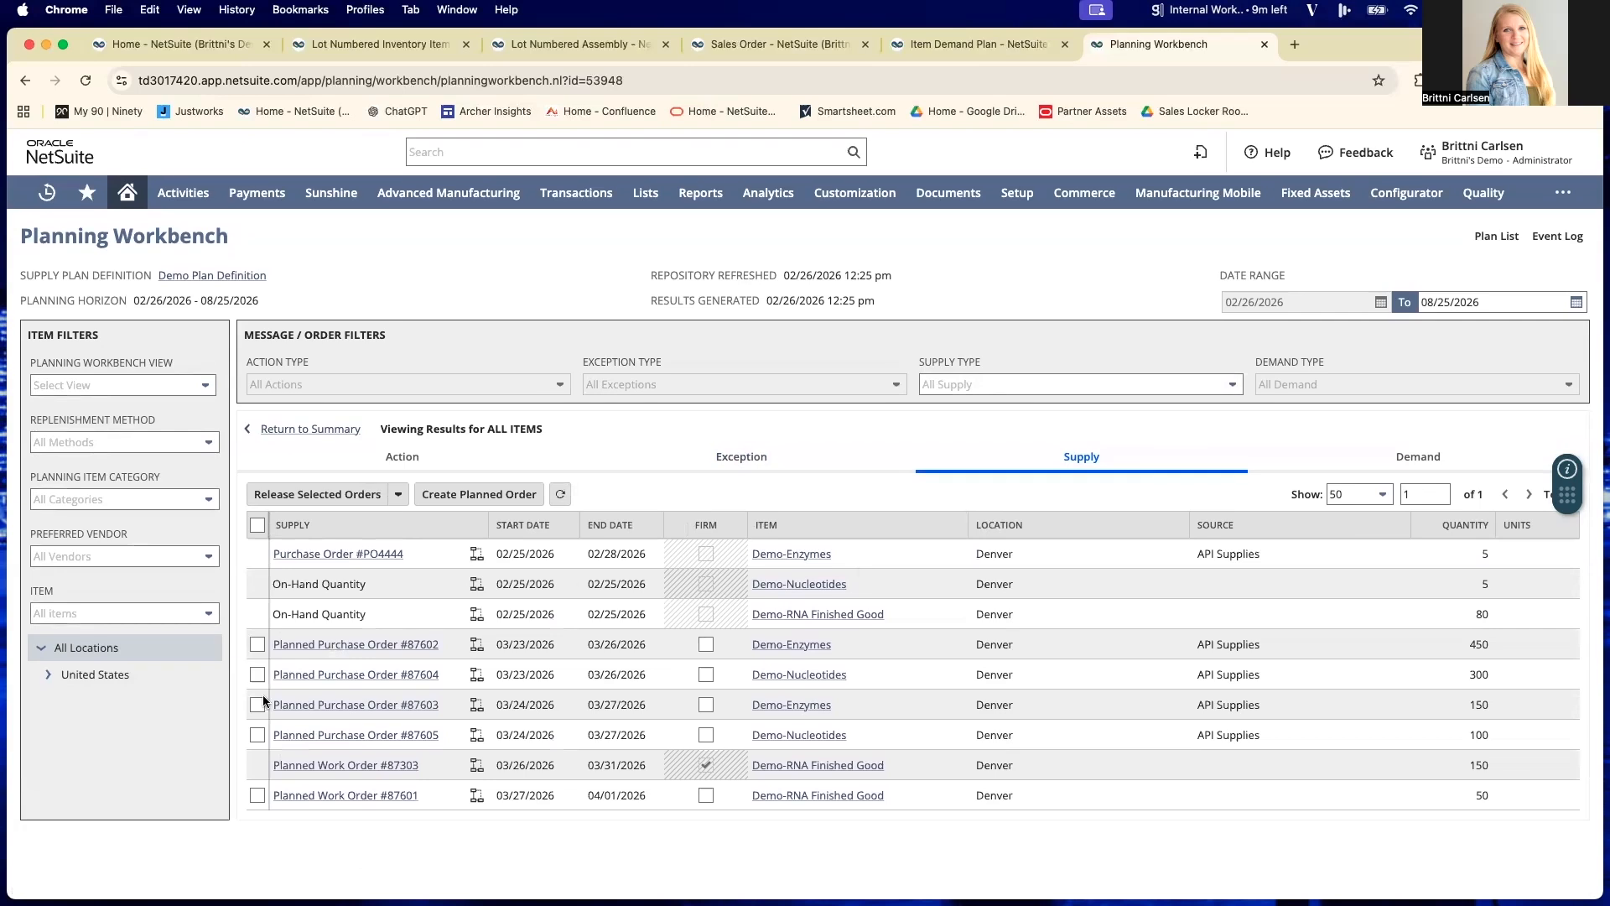
pyautogui.click(257, 644)
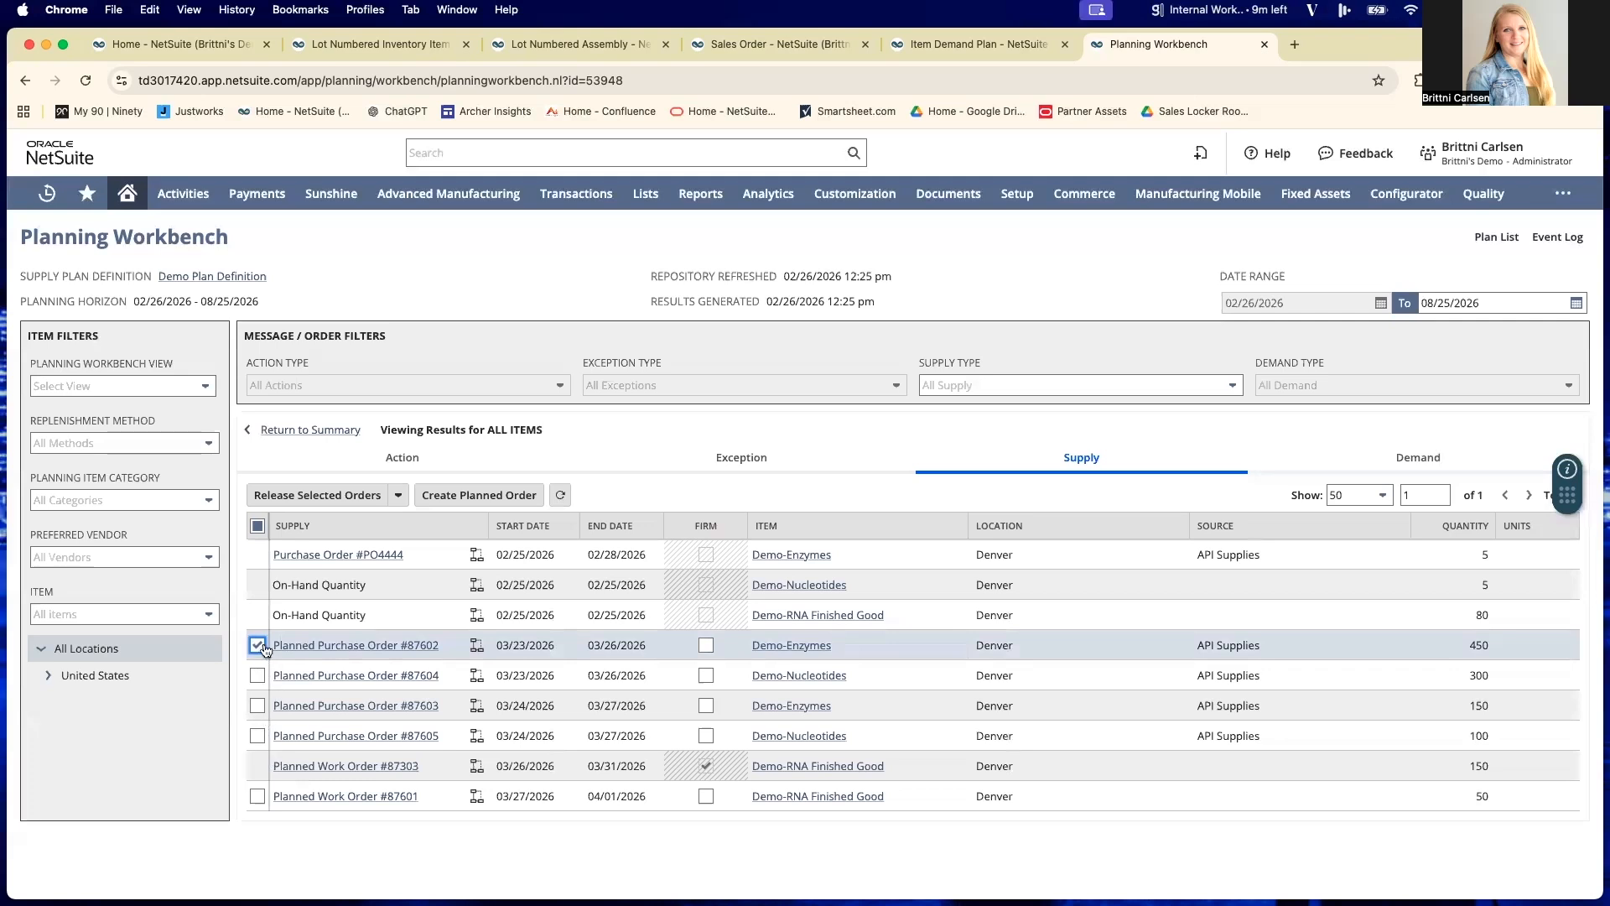
pyautogui.click(256, 677)
pyautogui.click(259, 794)
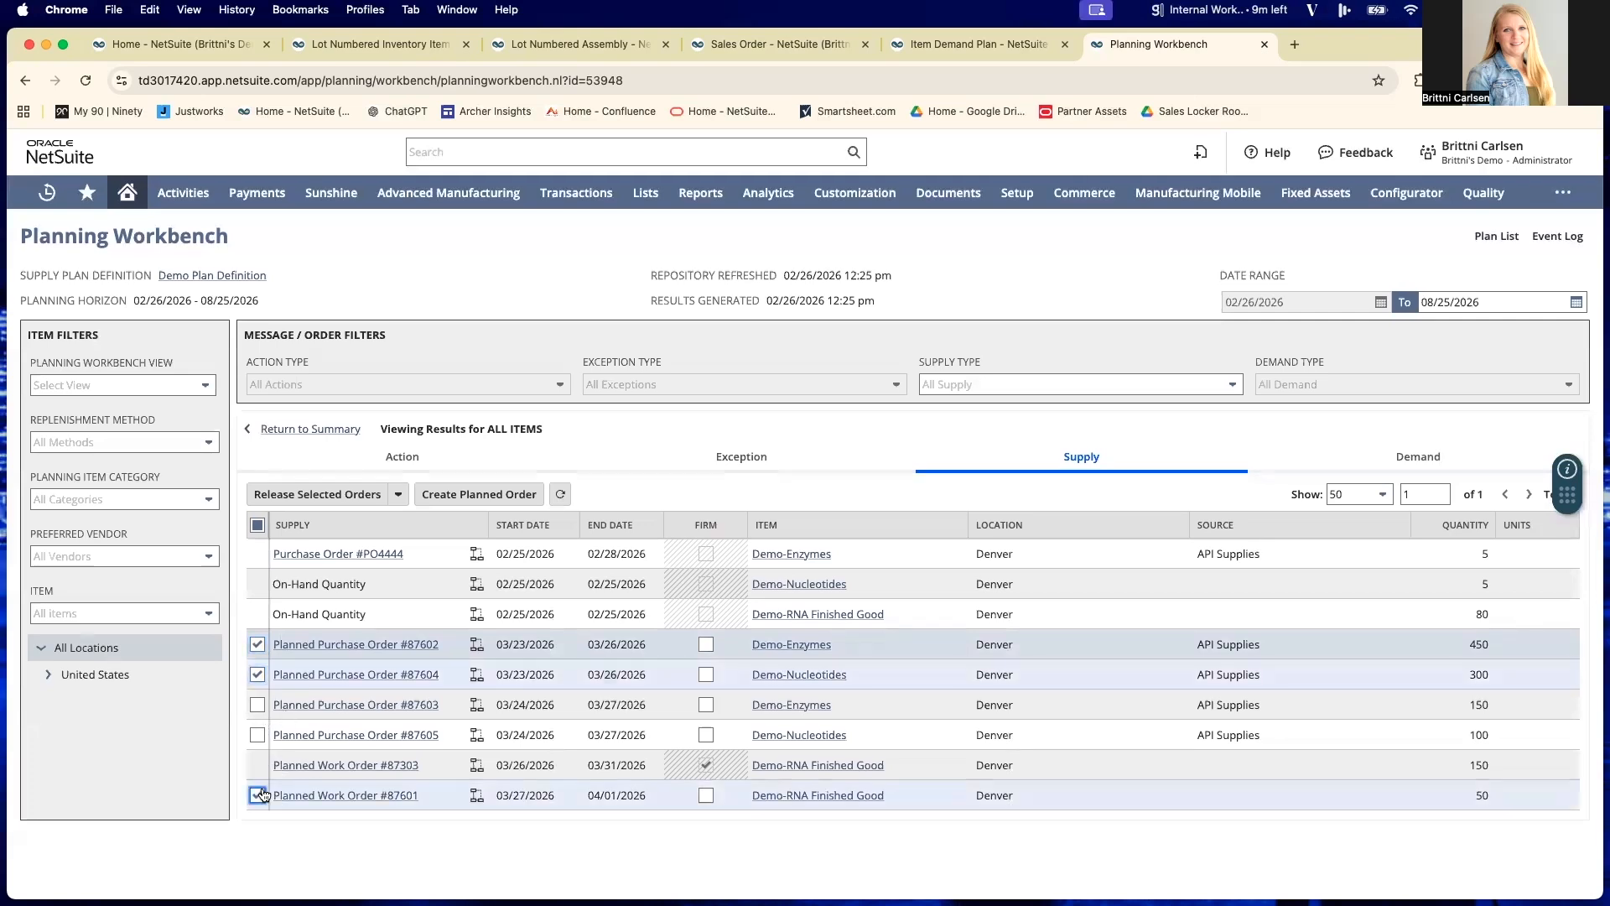
pyautogui.click(327, 496)
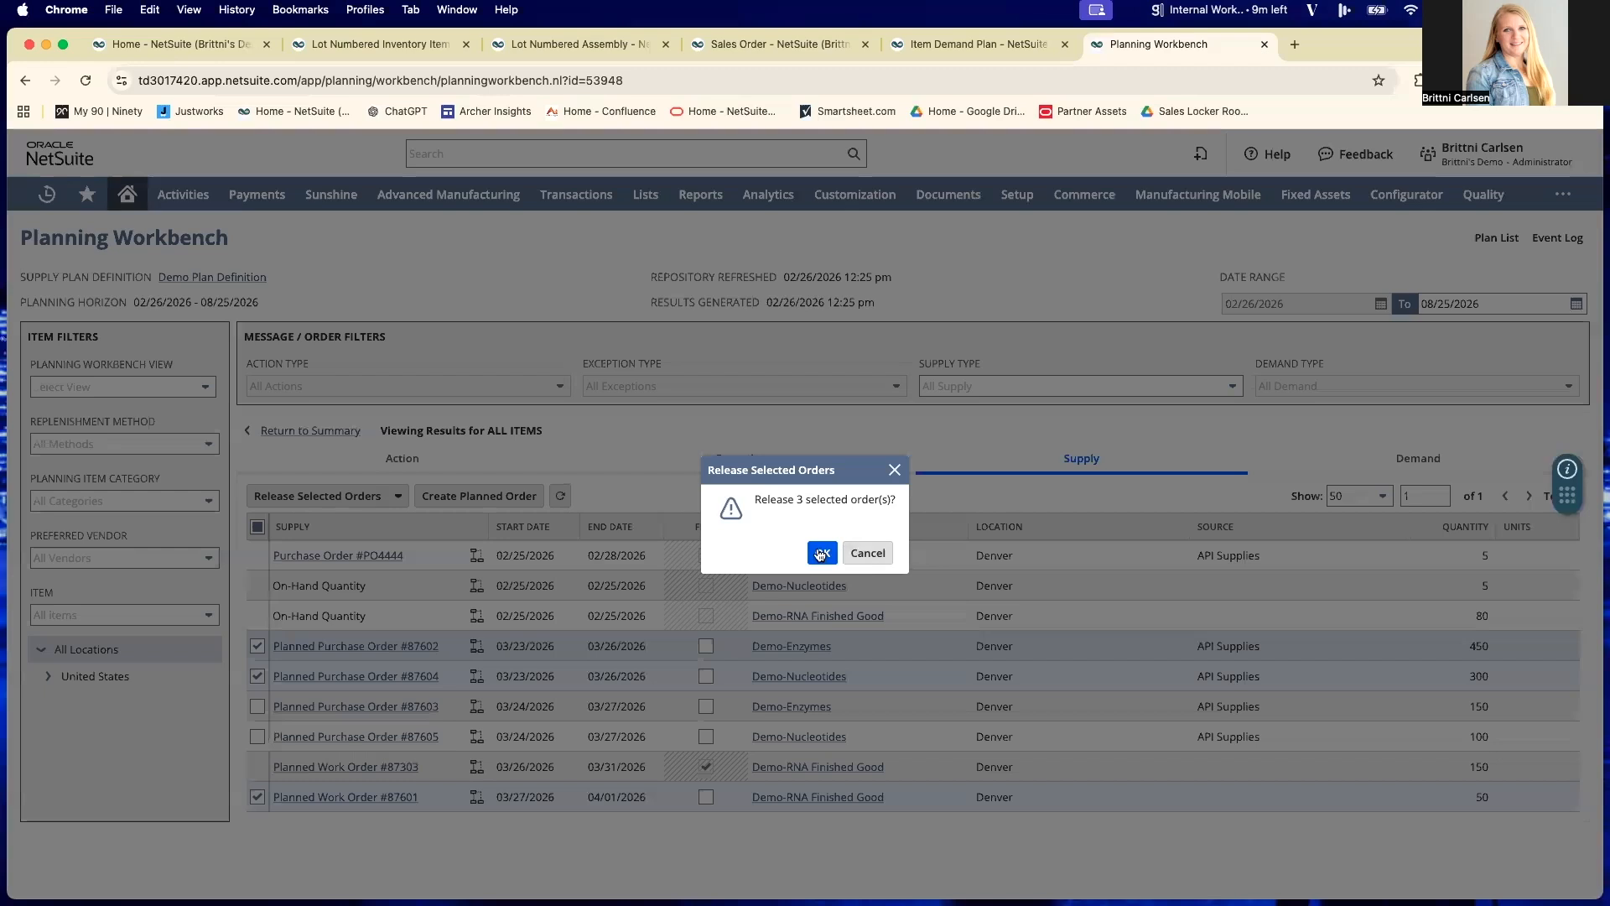
pyautogui.click(822, 553)
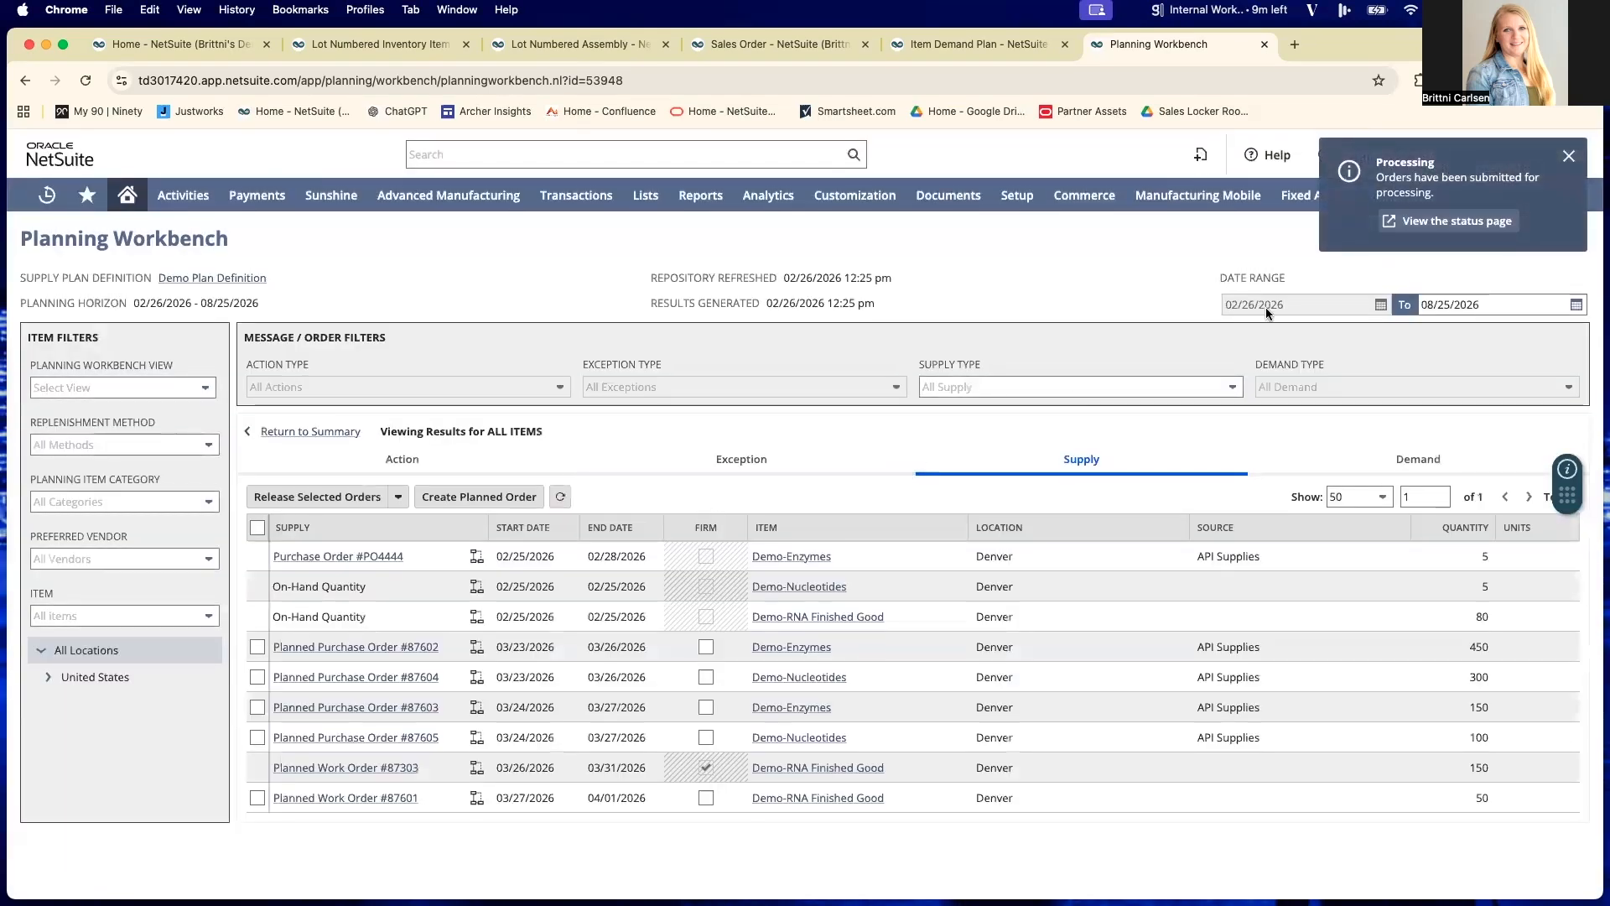
pyautogui.click(1440, 223)
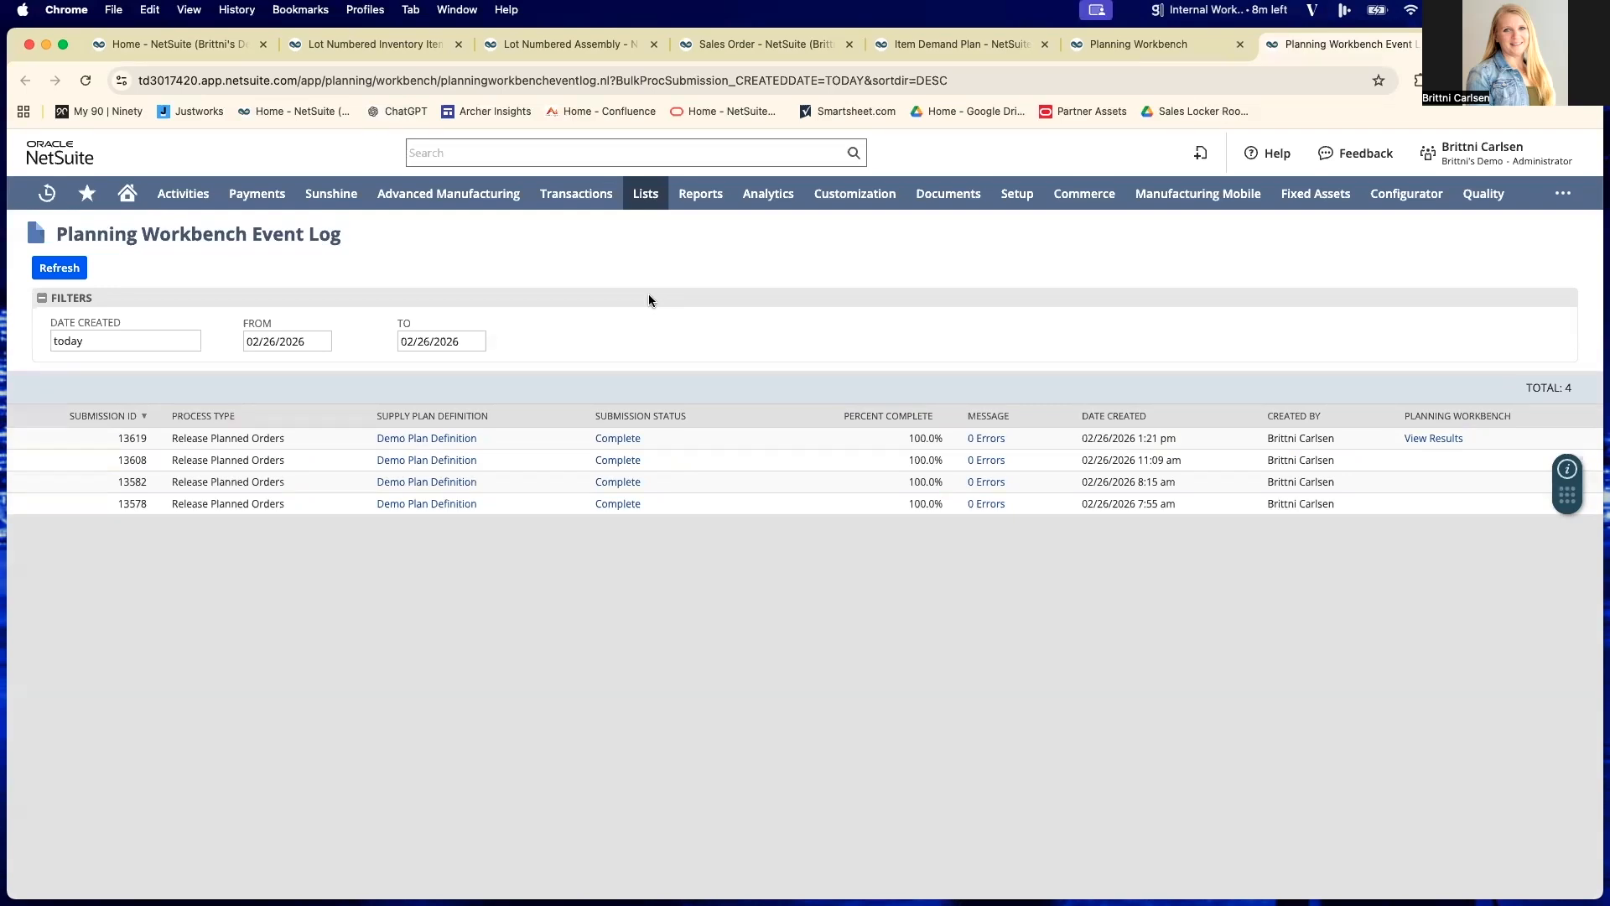
# - Open the Order Items page under Supply Planning and list the planned orders
pyautogui.moveTo(554, 197)
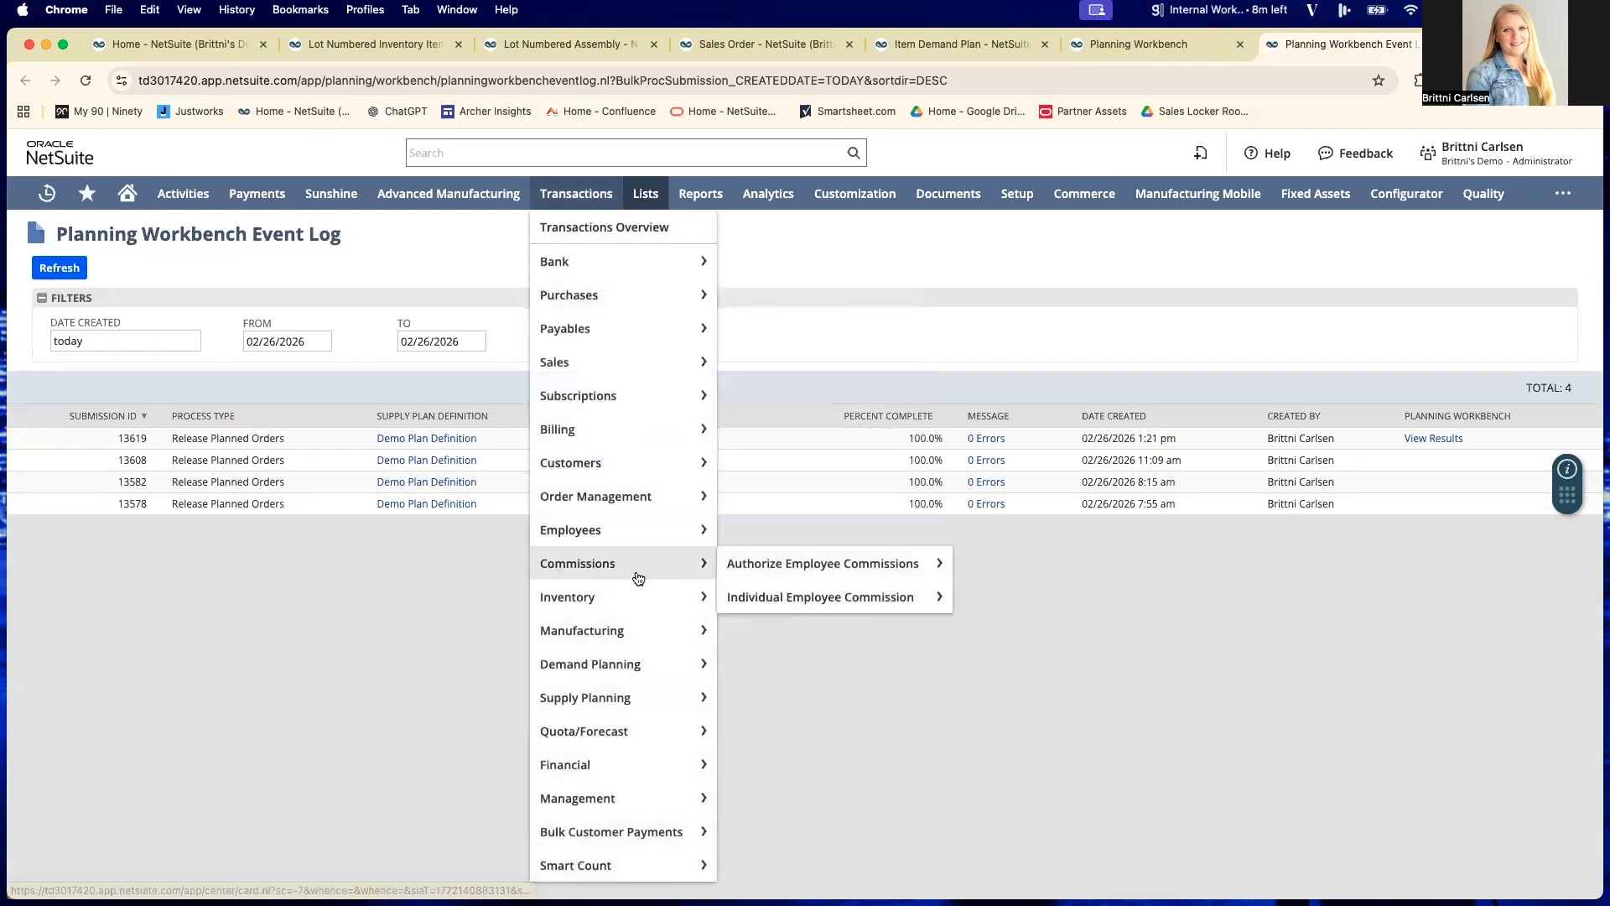
pyautogui.moveTo(644, 678)
pyautogui.moveTo(640, 711)
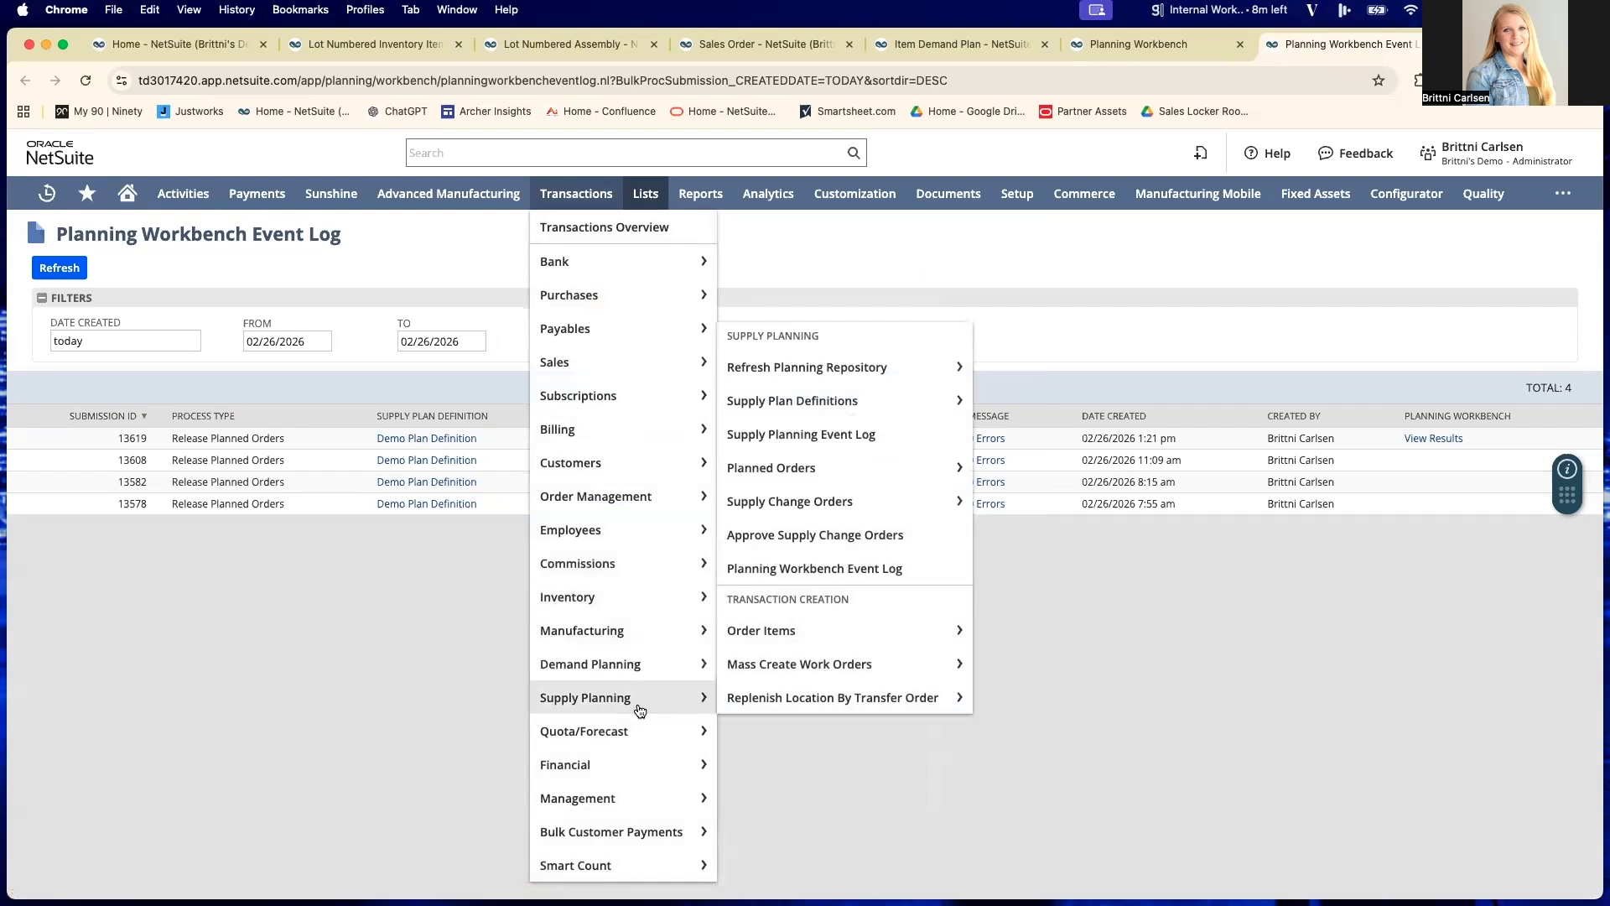
pyautogui.moveTo(827, 667)
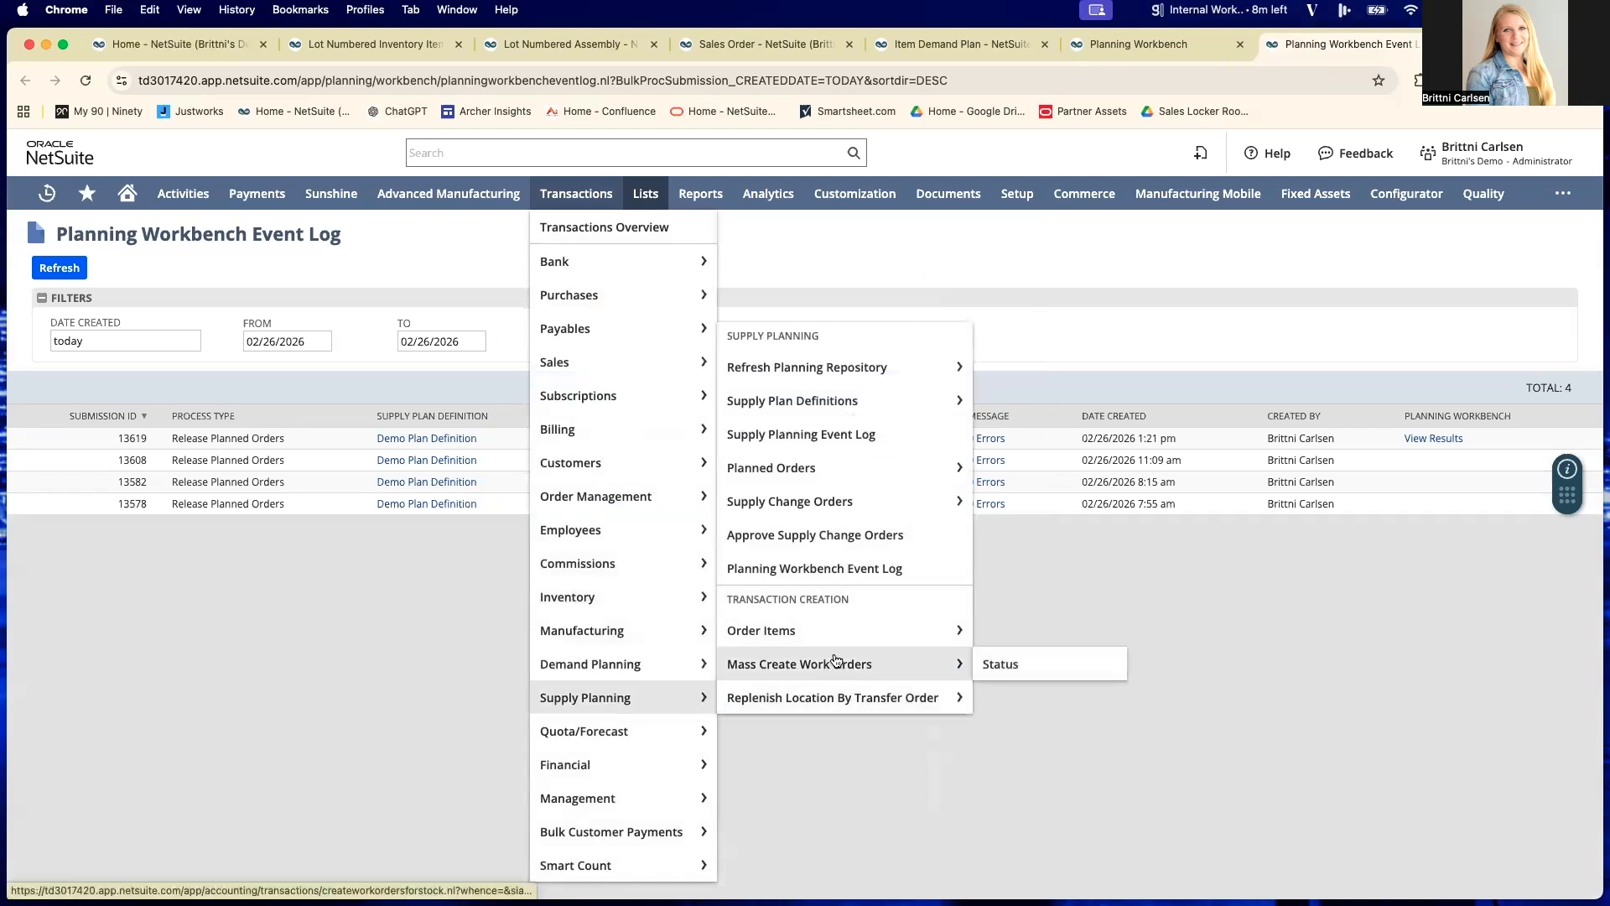
pyautogui.click(858, 631)
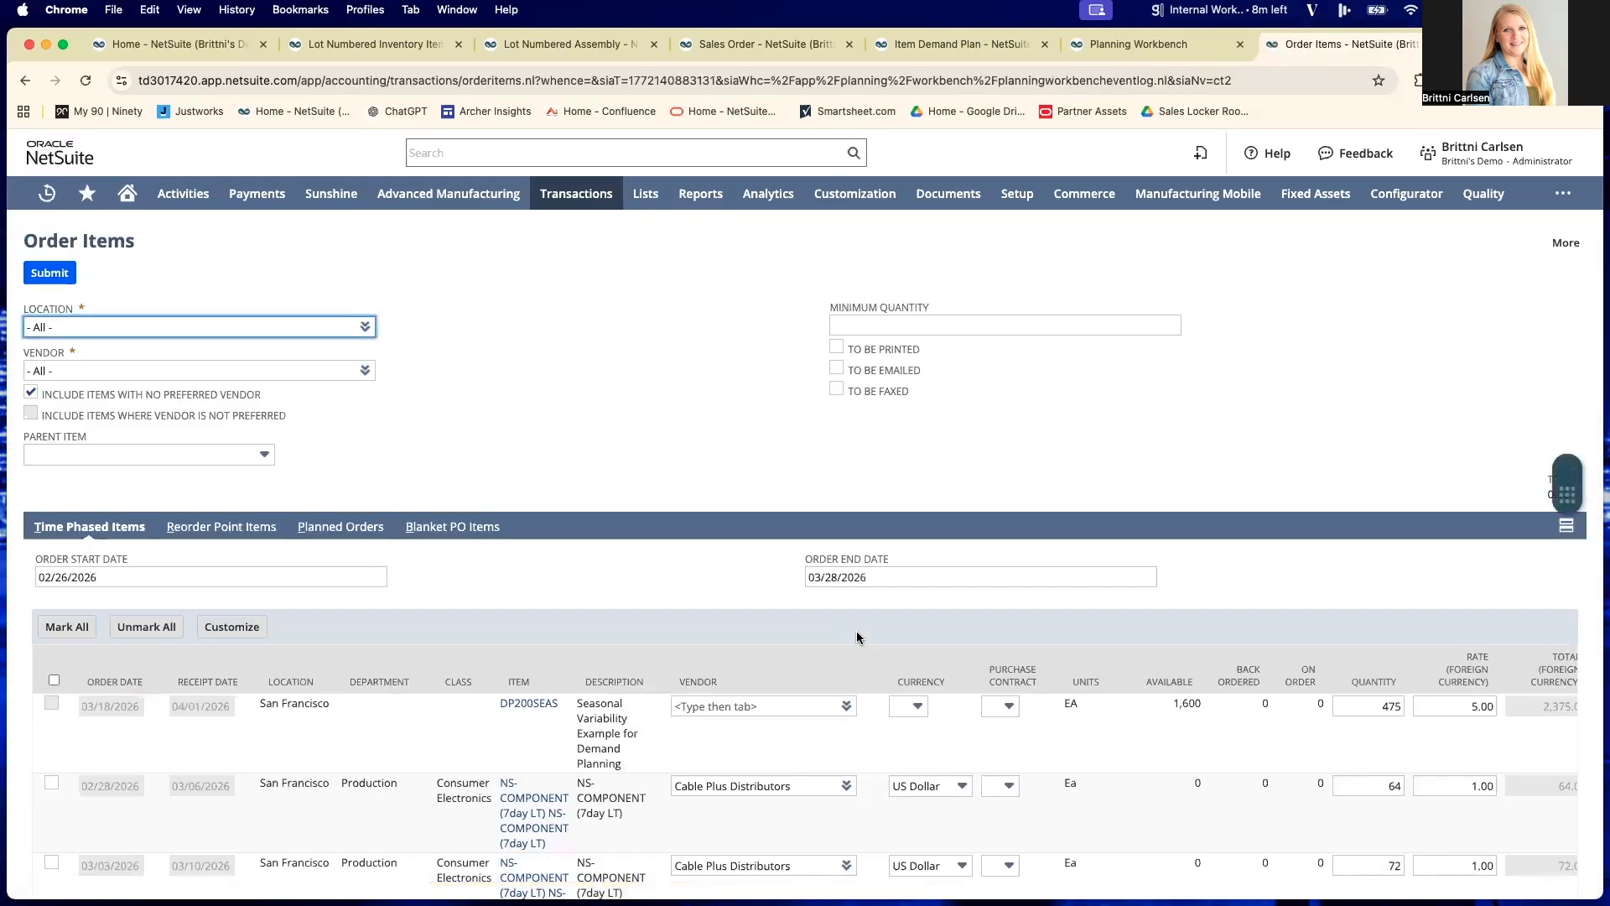
pyautogui.click(367, 533)
pyautogui.scroll(-2, 550, 617)
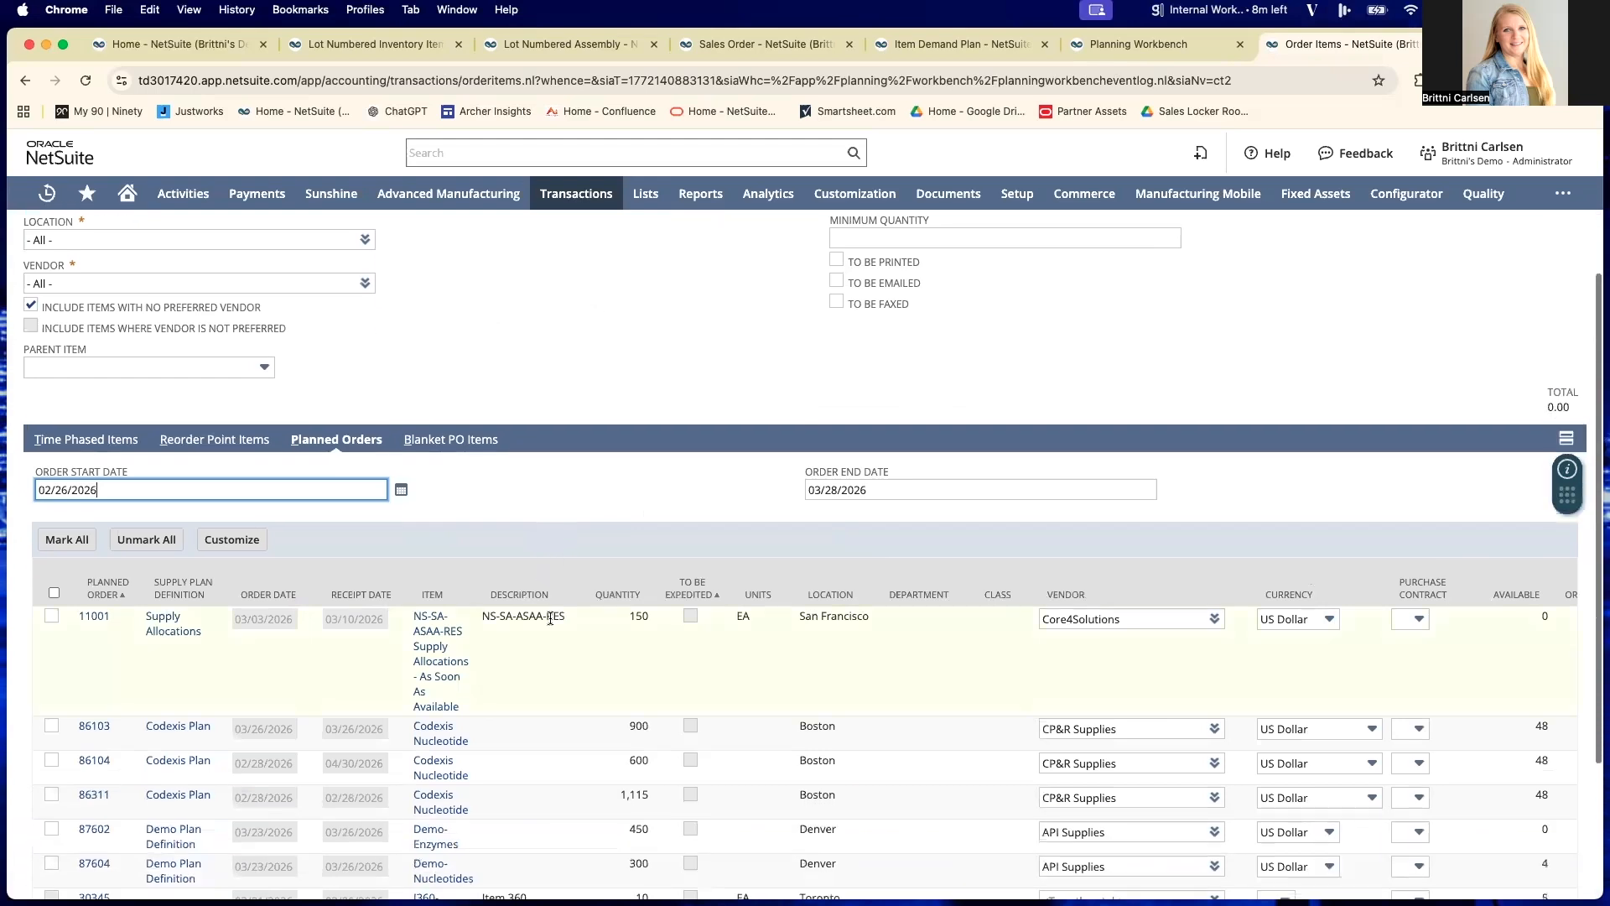
# - Review the Demo-Enzymes and Demo-Nucleotides planned orders and look at the vendor choices for Demo-Nucleotides without changing the vendor
pyautogui.scroll(-4, 550, 617)
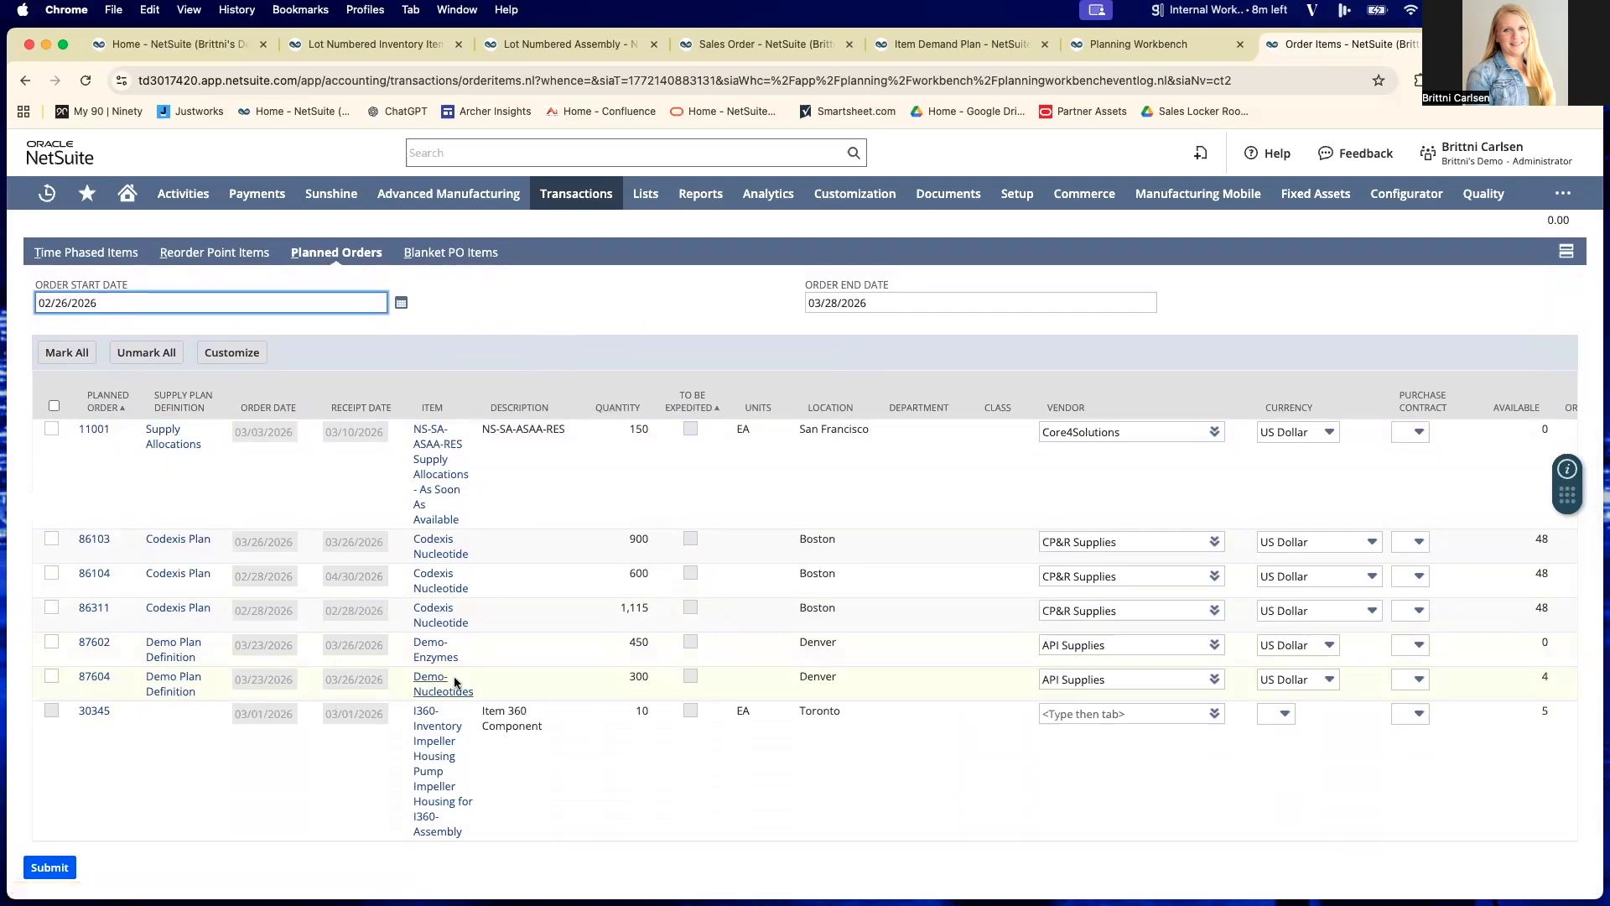
pyautogui.hscroll(5, 460, 674)
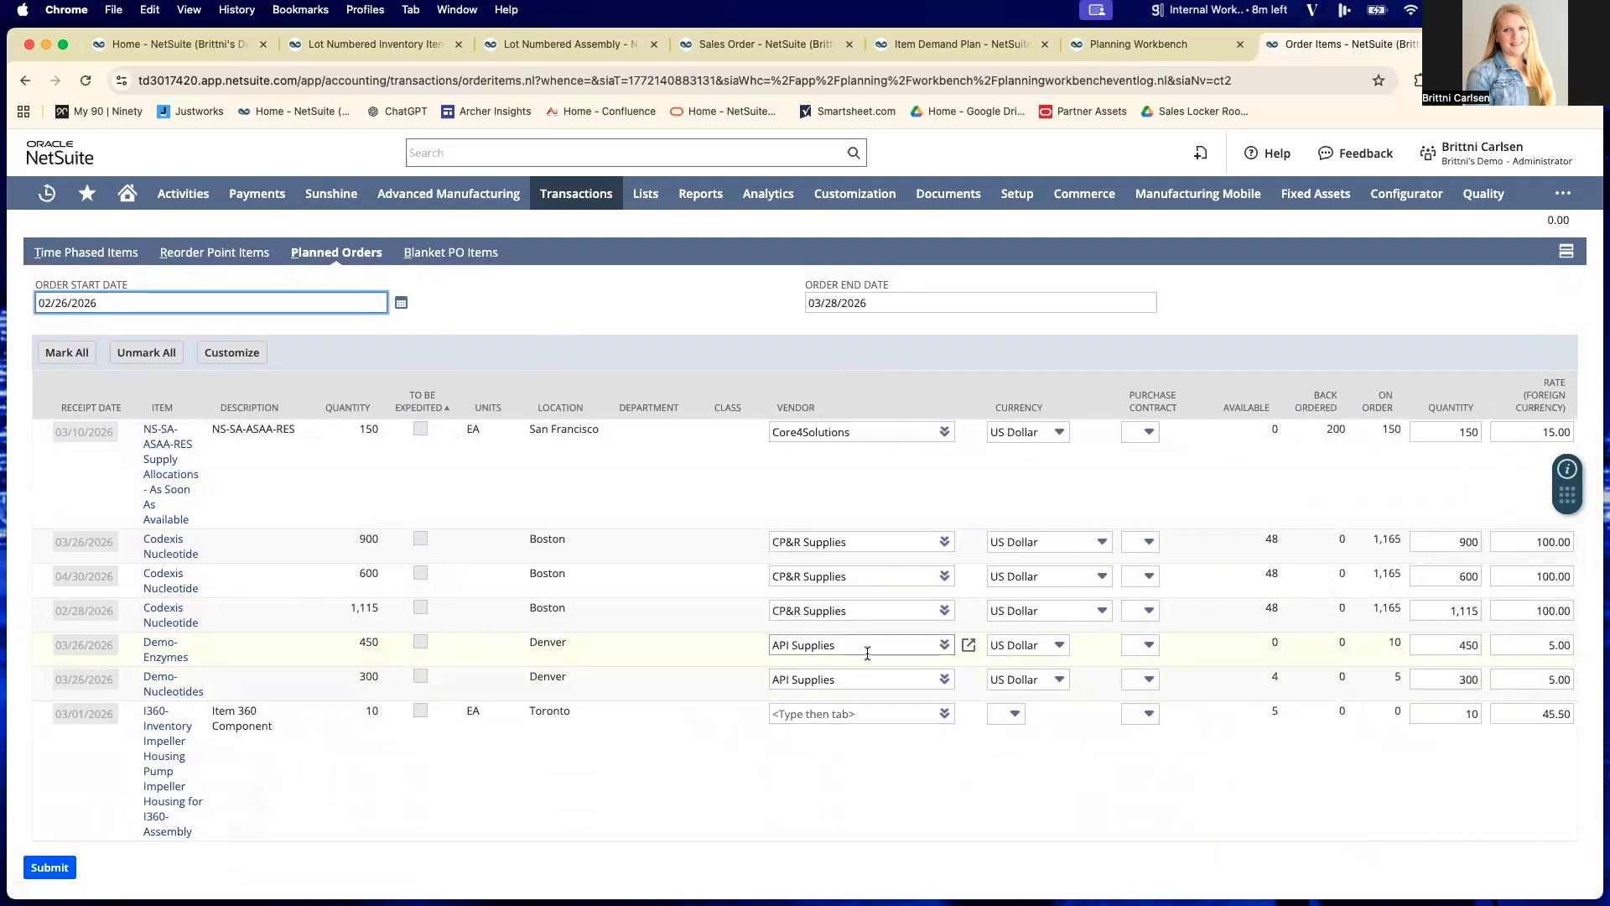
pyautogui.hscroll(1, 877, 661)
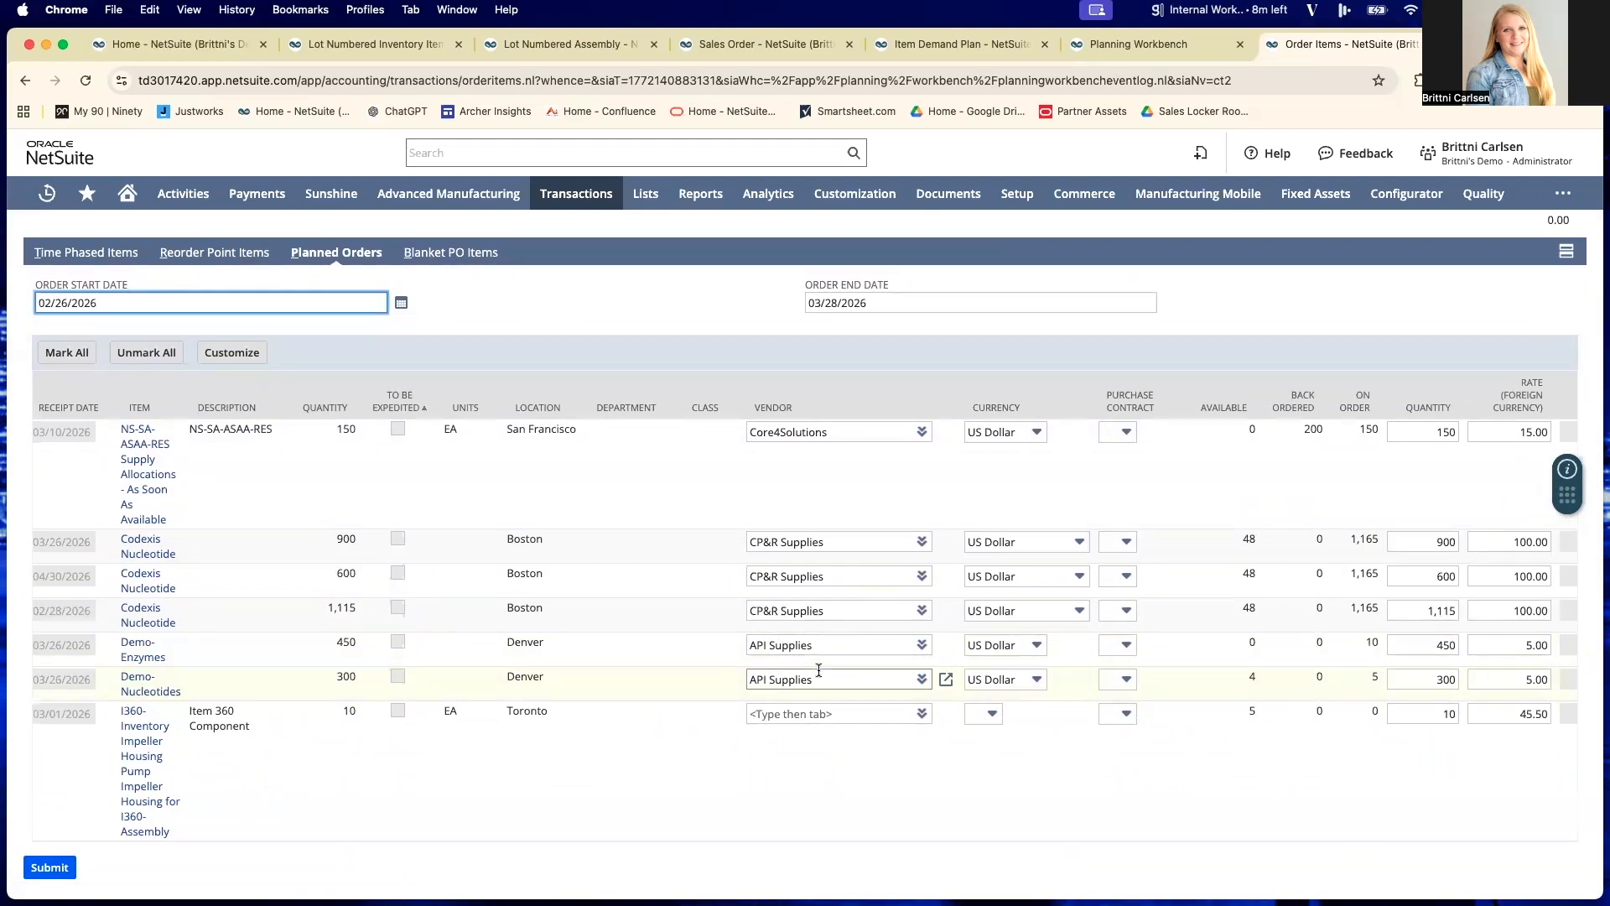
pyautogui.hscroll(3, 819, 670)
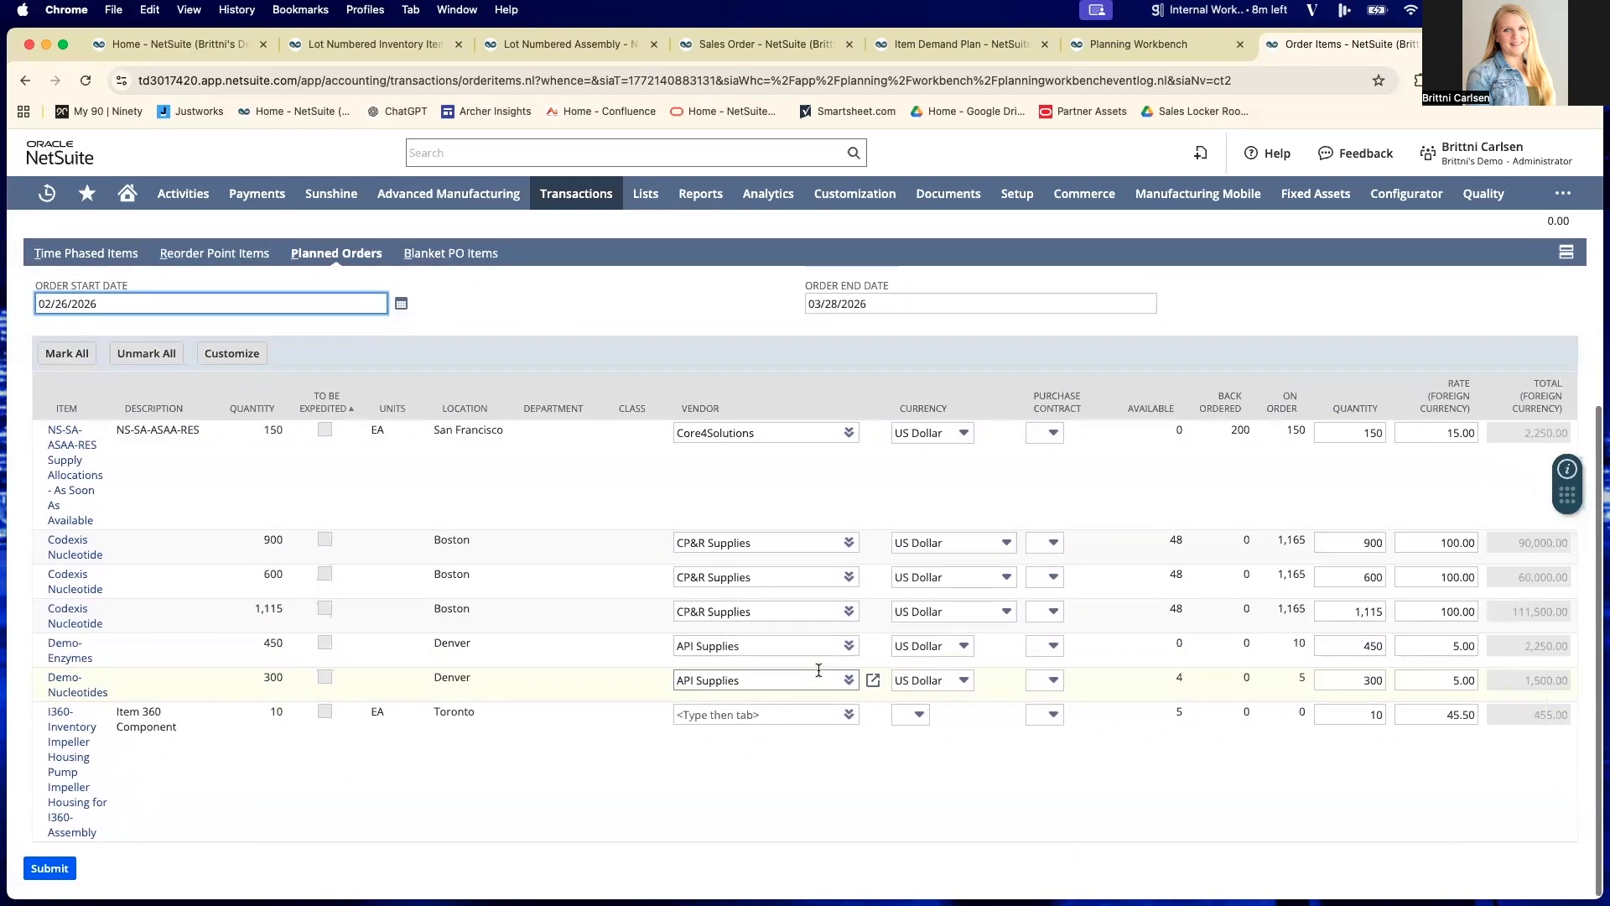
pyautogui.hscroll(1, 819, 670)
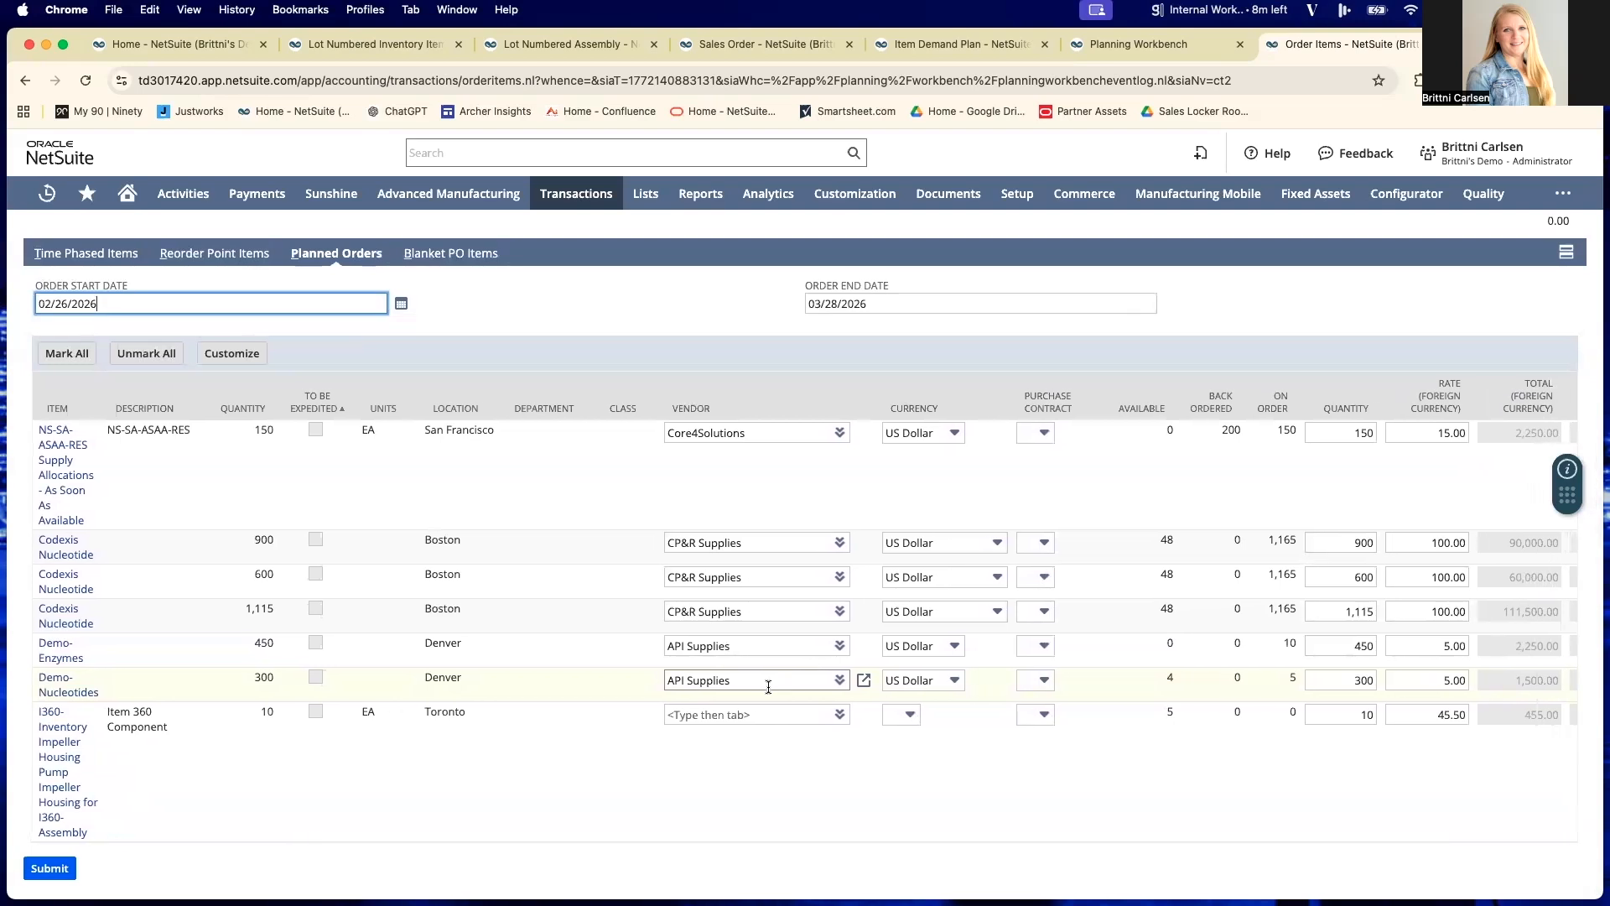
pyautogui.click(832, 683)
pyautogui.click(839, 680)
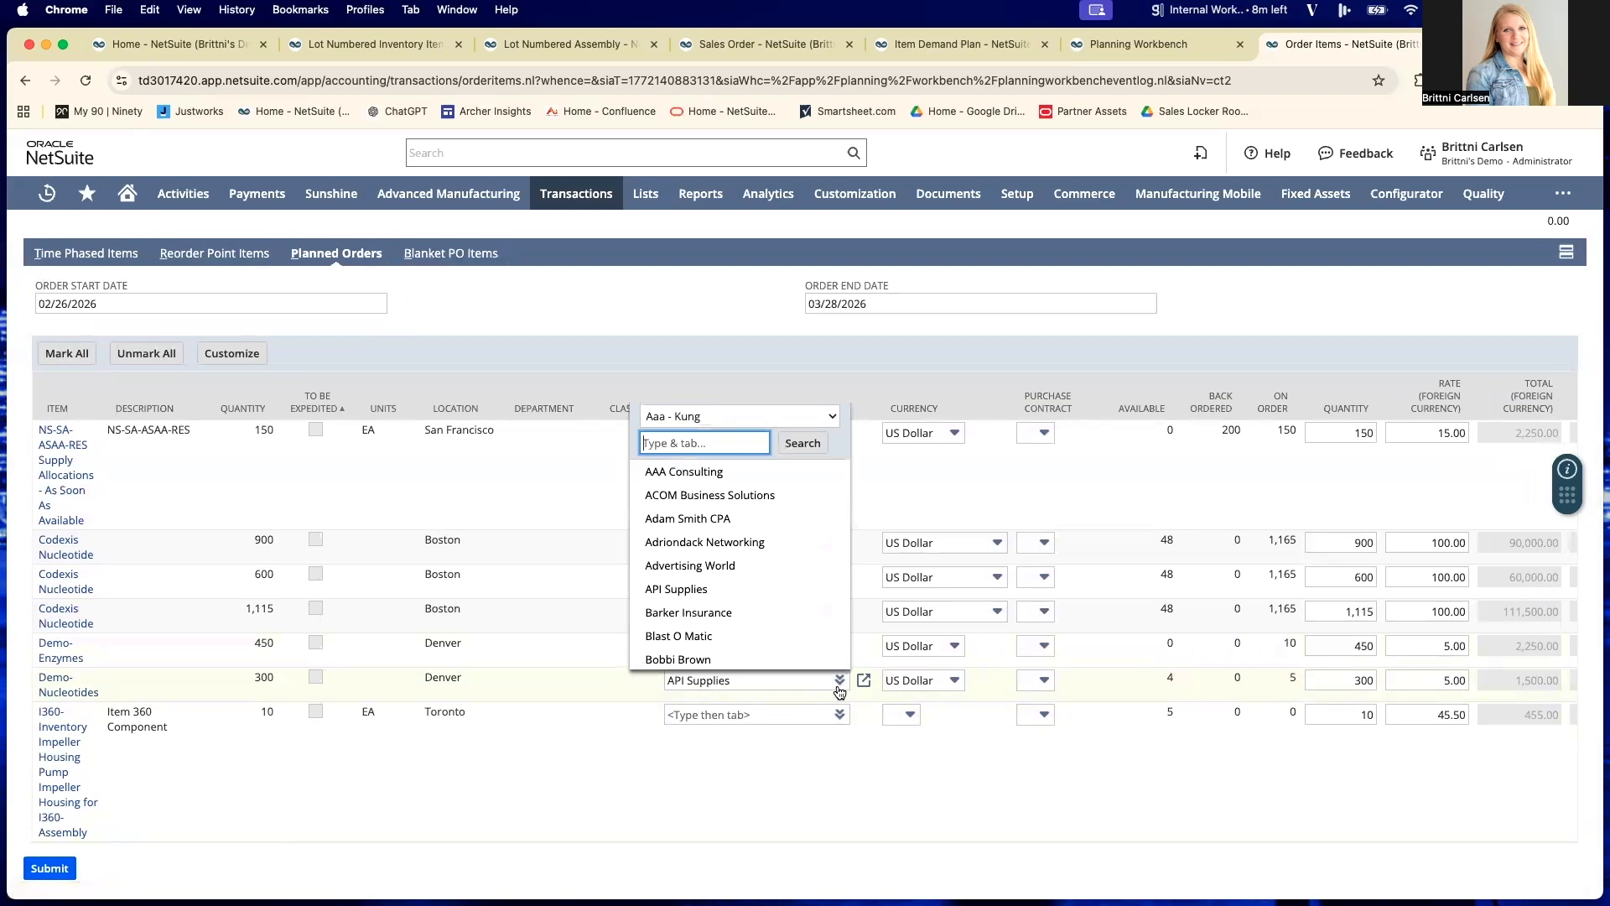
pyautogui.click(858, 693)
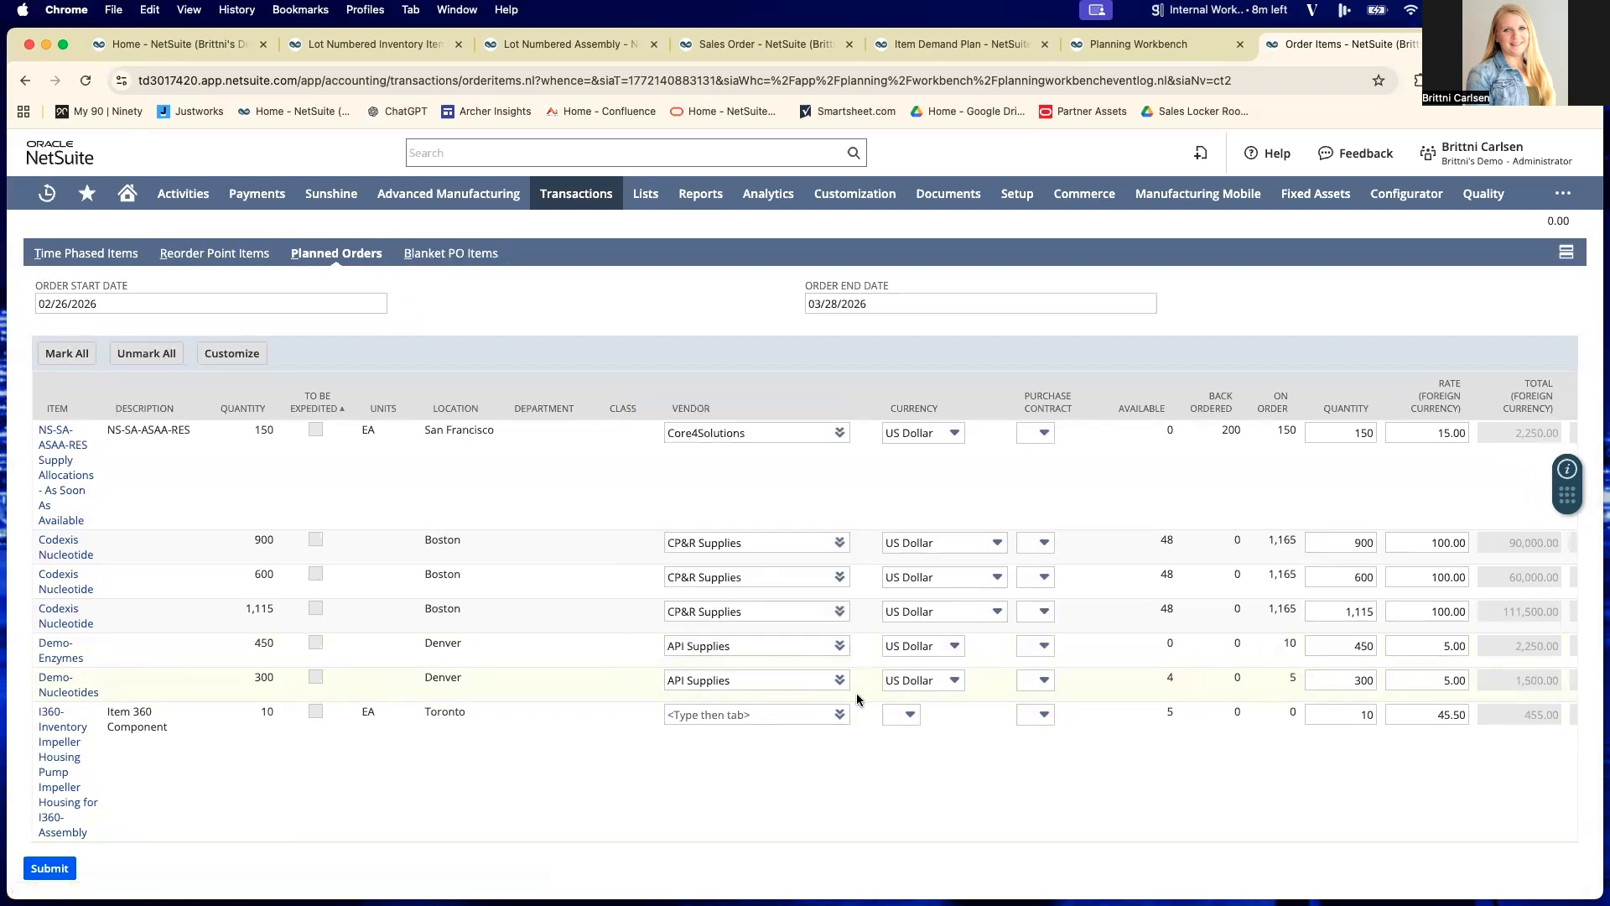
# - Examine the order quantities, rates and totals for the Demo-Enzymes and Demo-Nucleotides planned orders
pyautogui.hscroll(5, 857, 693)
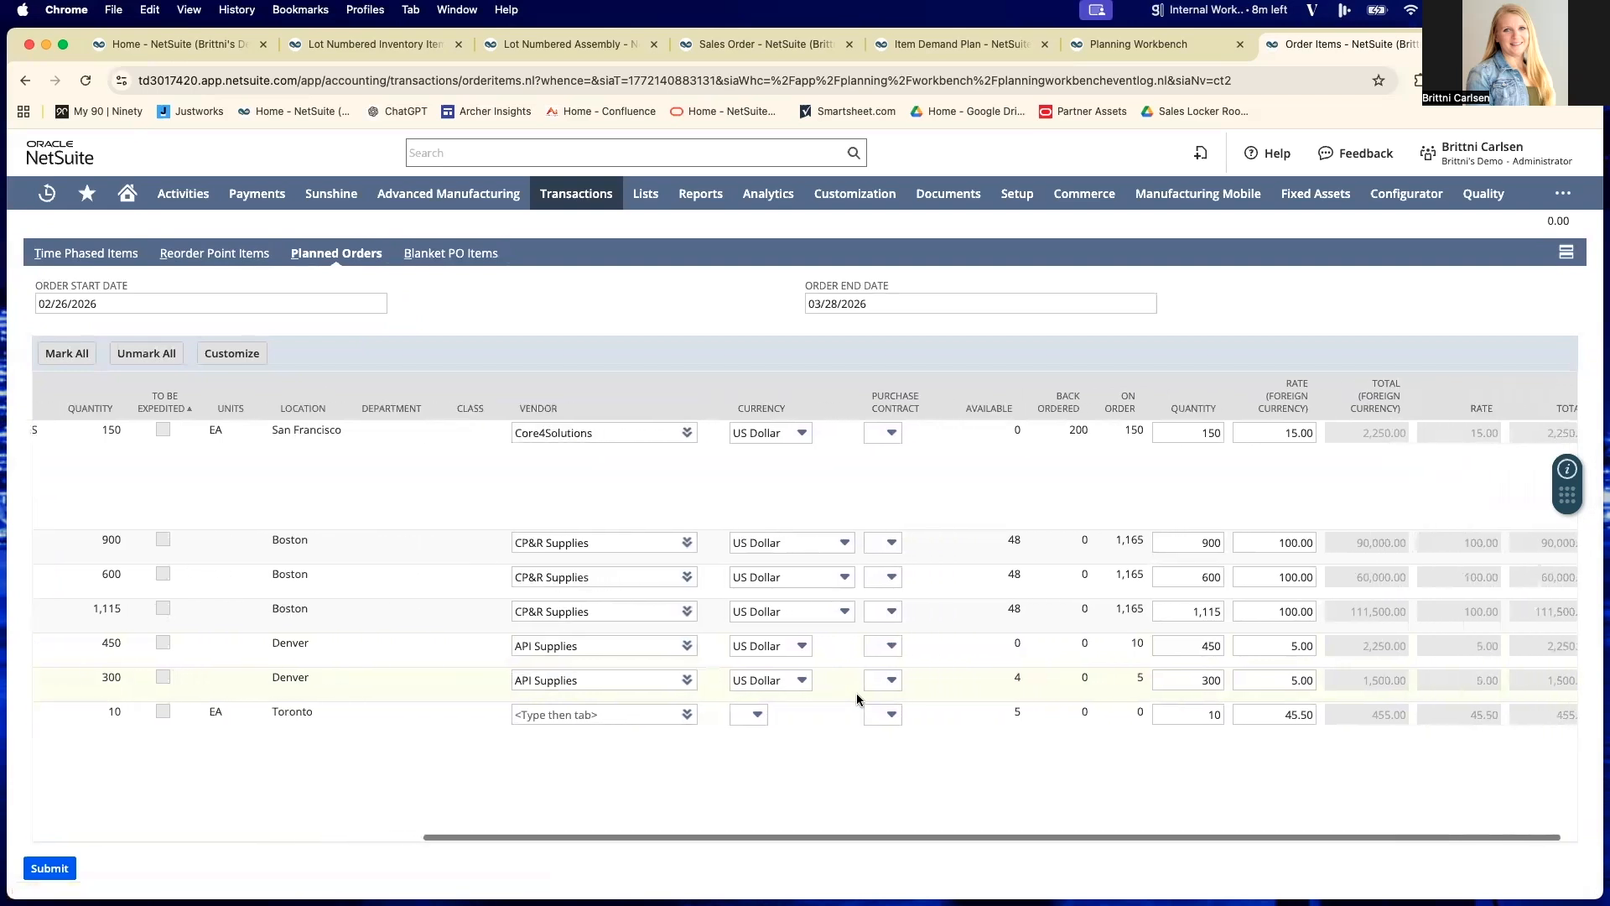
pyautogui.hscroll(-1, 1186, 672)
pyautogui.hscroll(1, 1290, 654)
pyautogui.scroll(1, 1288, 655)
pyautogui.click(1271, 671)
pyautogui.scroll(1, 1272, 672)
pyautogui.hscroll(-1, 1272, 673)
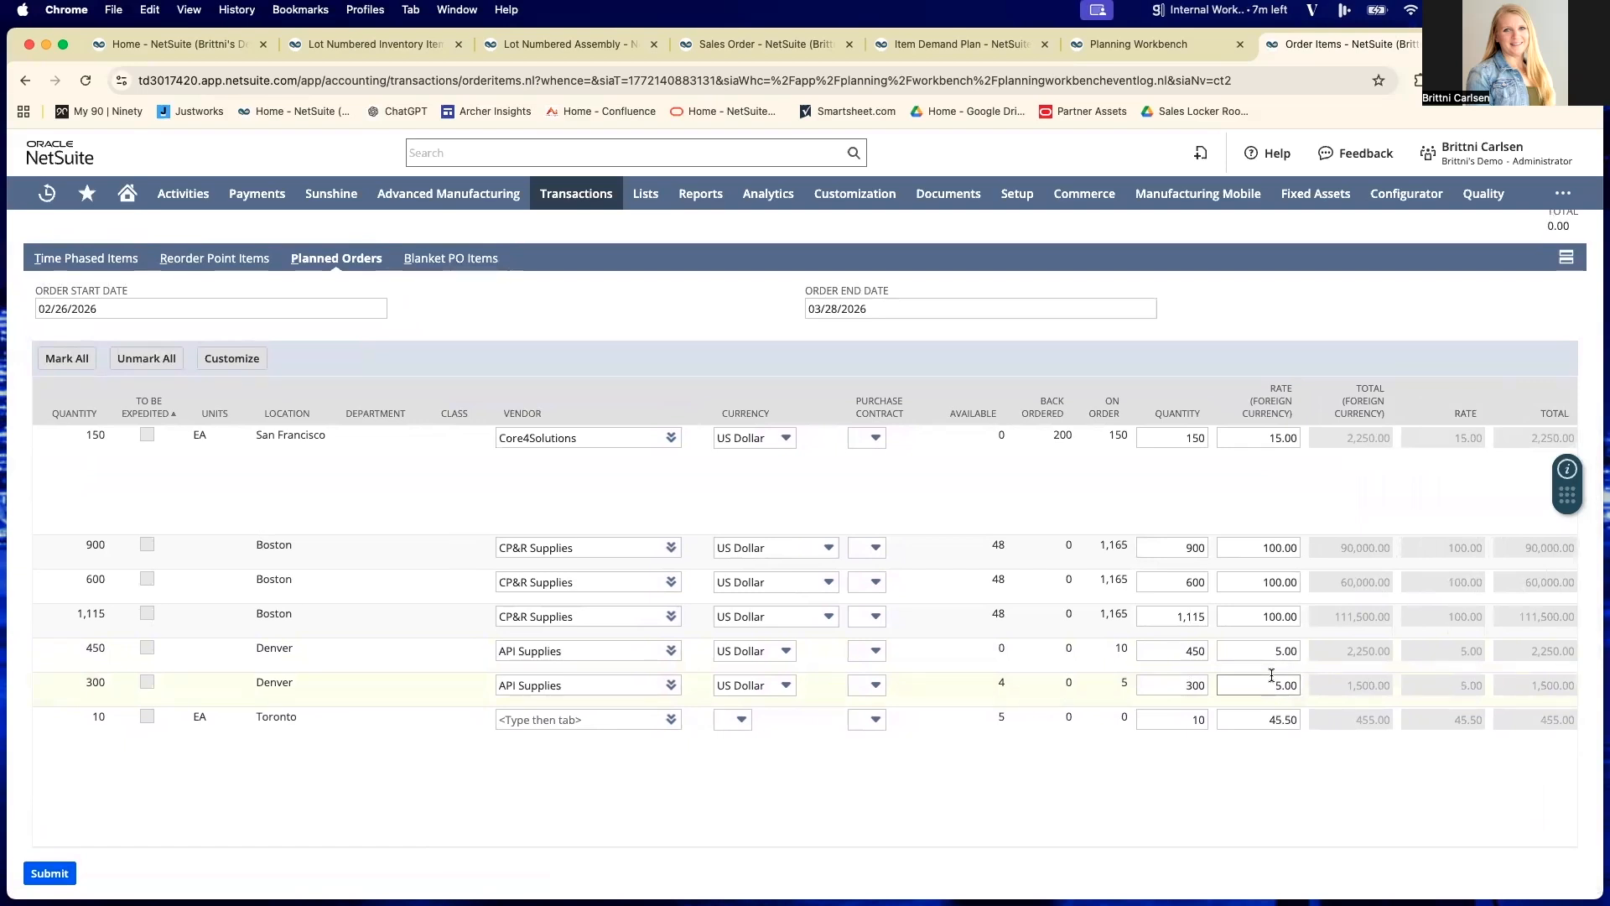
pyautogui.hscroll(-10, 1271, 674)
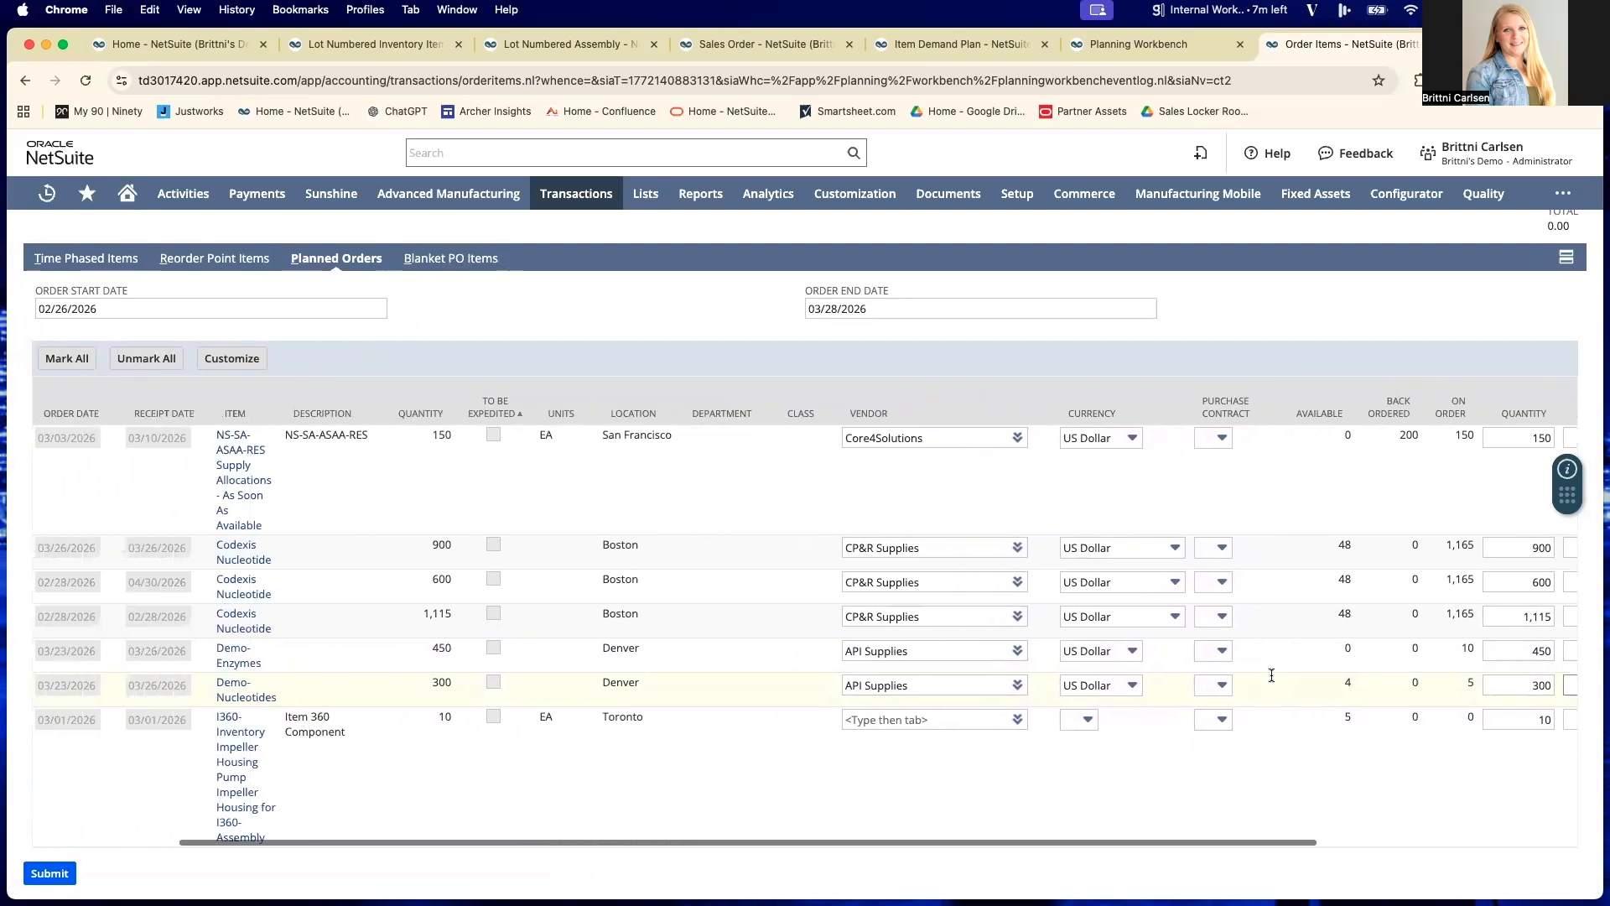
# - Submit the planned orders for 450 Demo-Enzymes and 300 Demo-Nucleotides for purchasing, and refresh the processing status until the purchase order number is listed
pyautogui.scroll(-1, 1272, 674)
pyautogui.click(52, 640)
pyautogui.click(51, 674)
pyautogui.scroll(5, 62, 661)
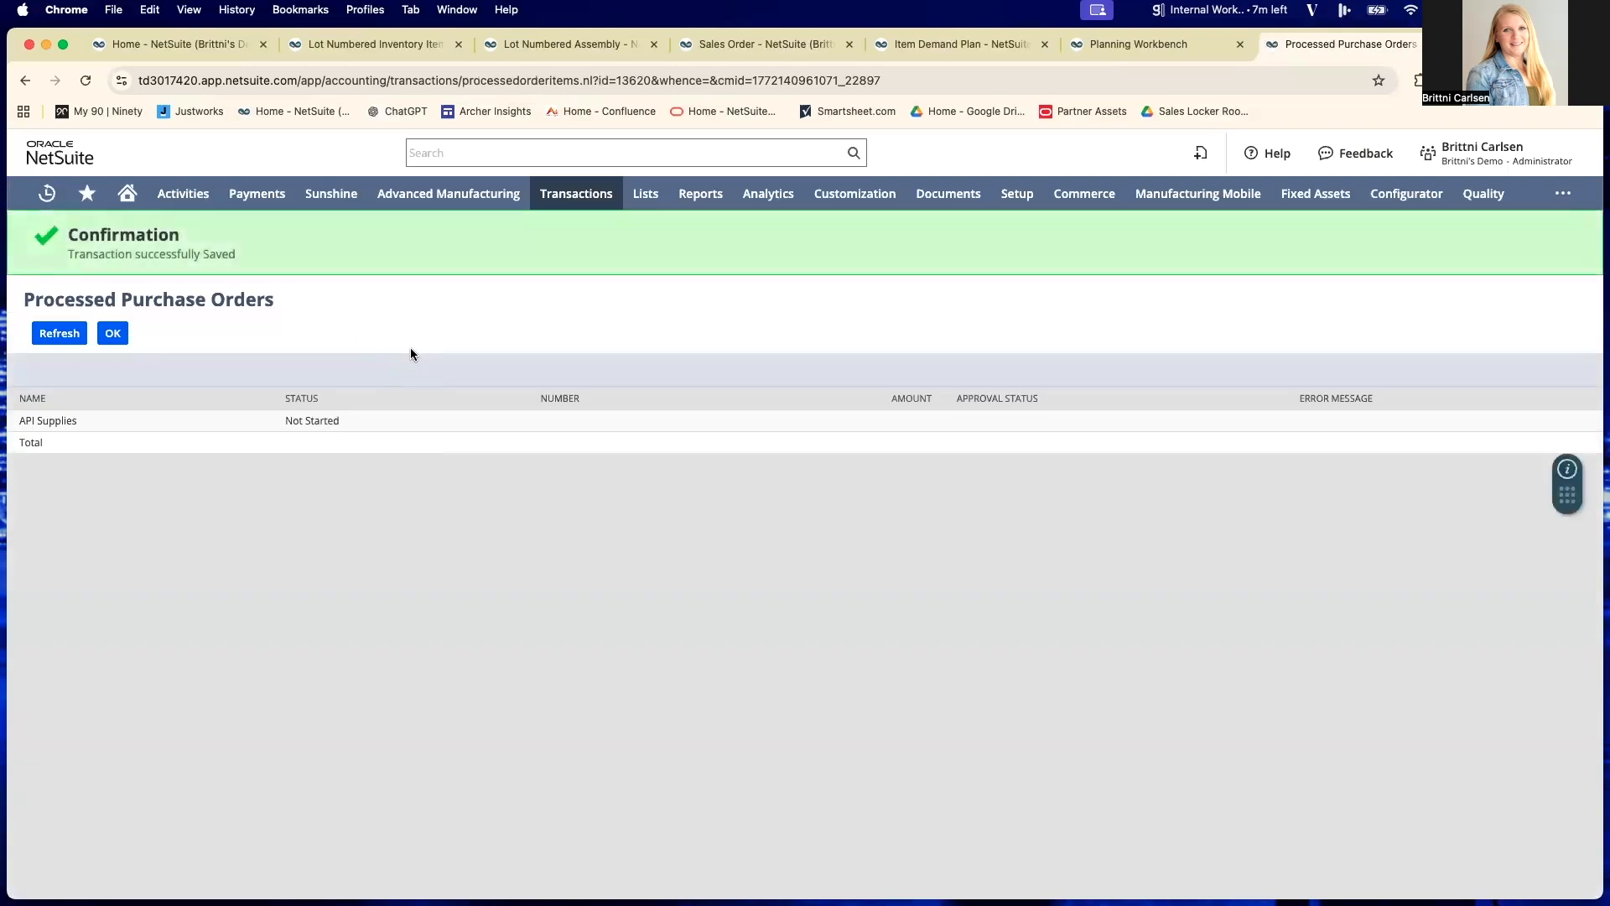
pyautogui.click(58, 336)
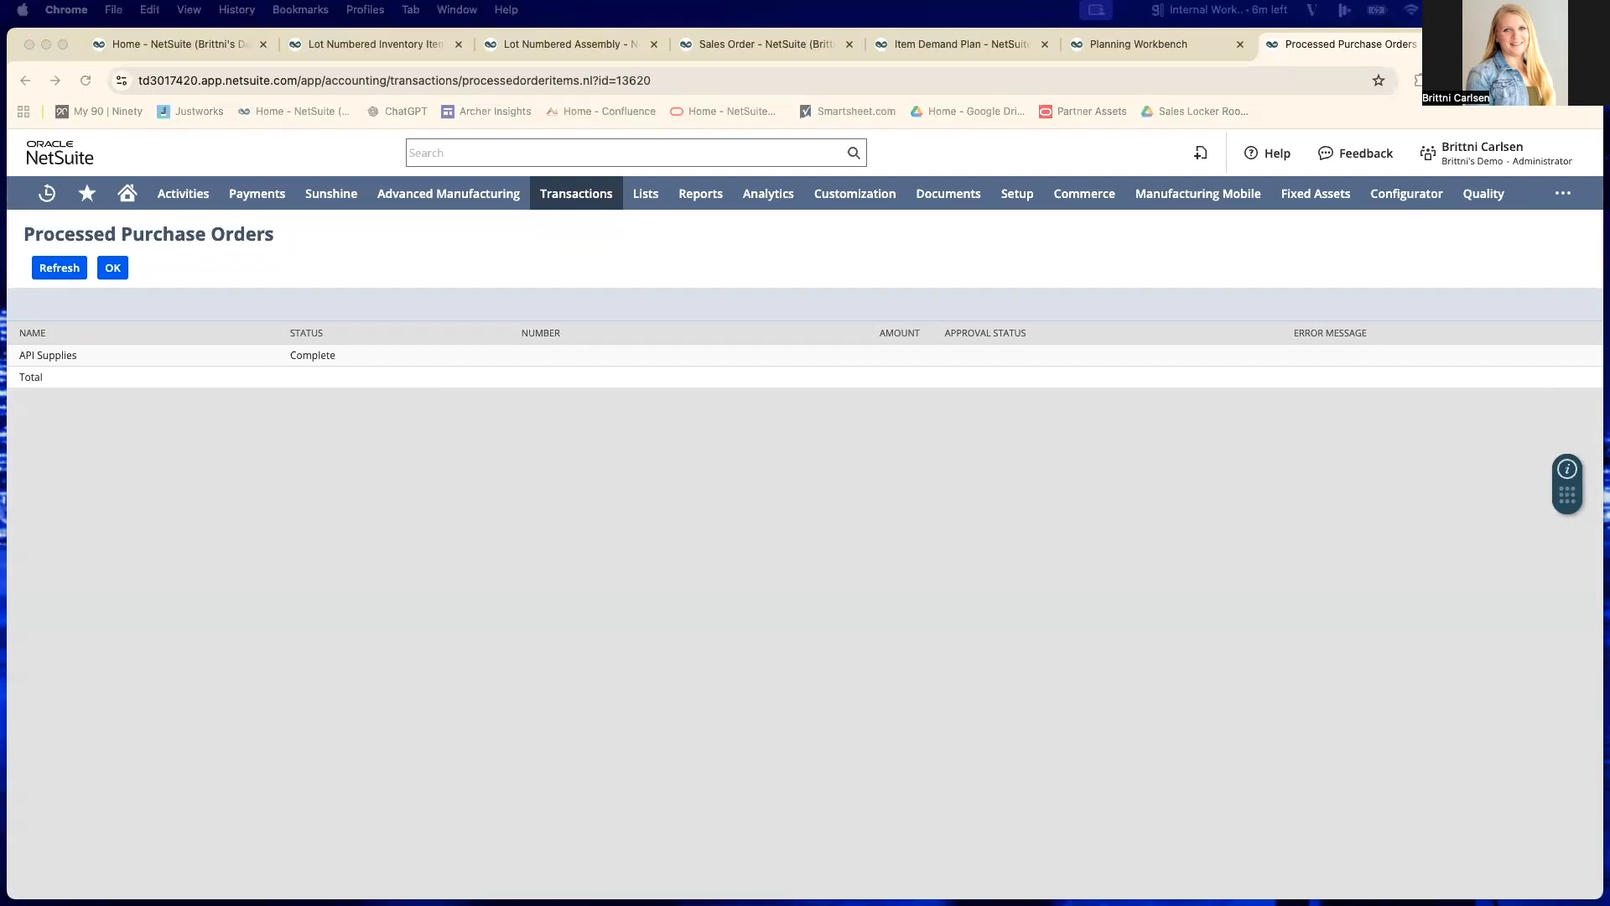
pyautogui.click(58, 277)
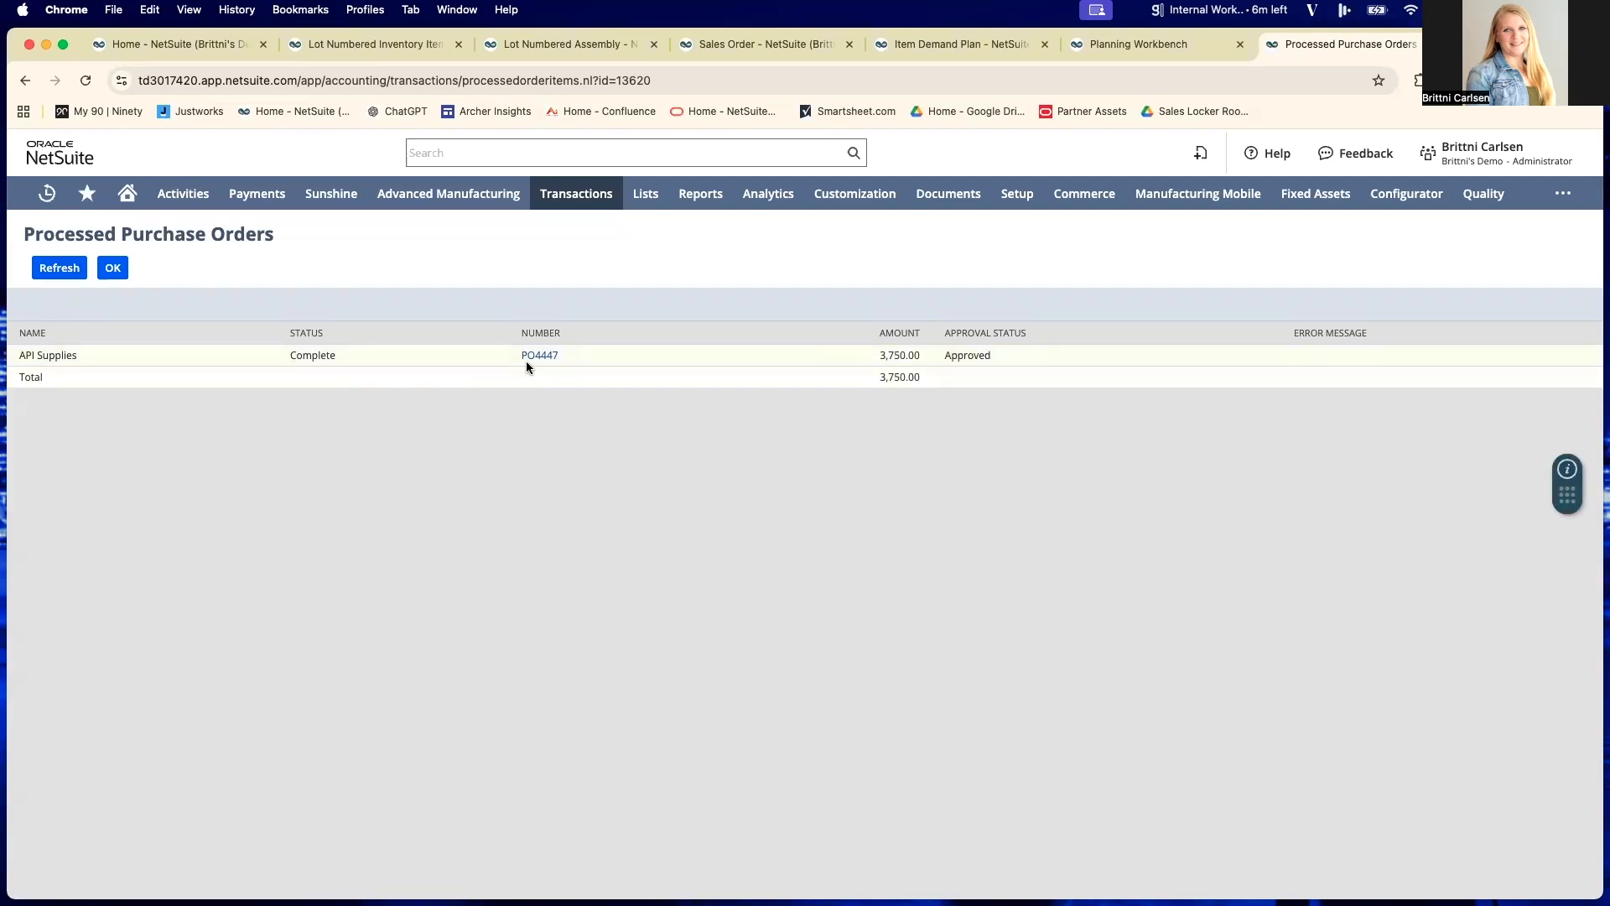
# - Open the generated API Supplies purchase order and review its item lines
pyautogui.moveTo(541, 362)
pyautogui.click(541, 356)
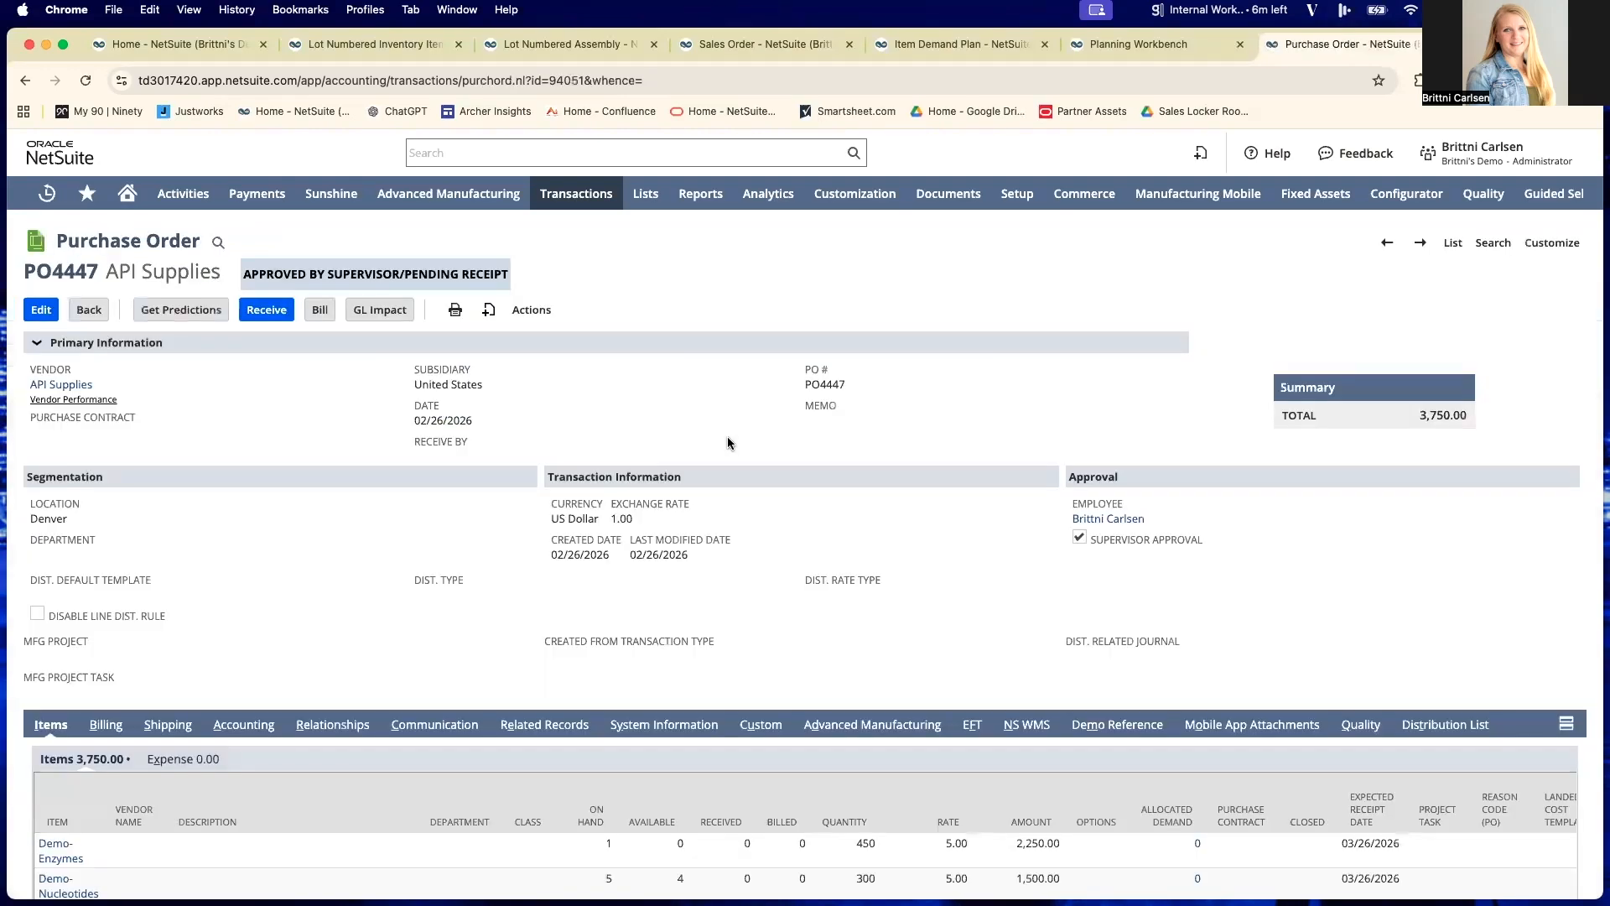
pyautogui.scroll(-2, 492, 469)
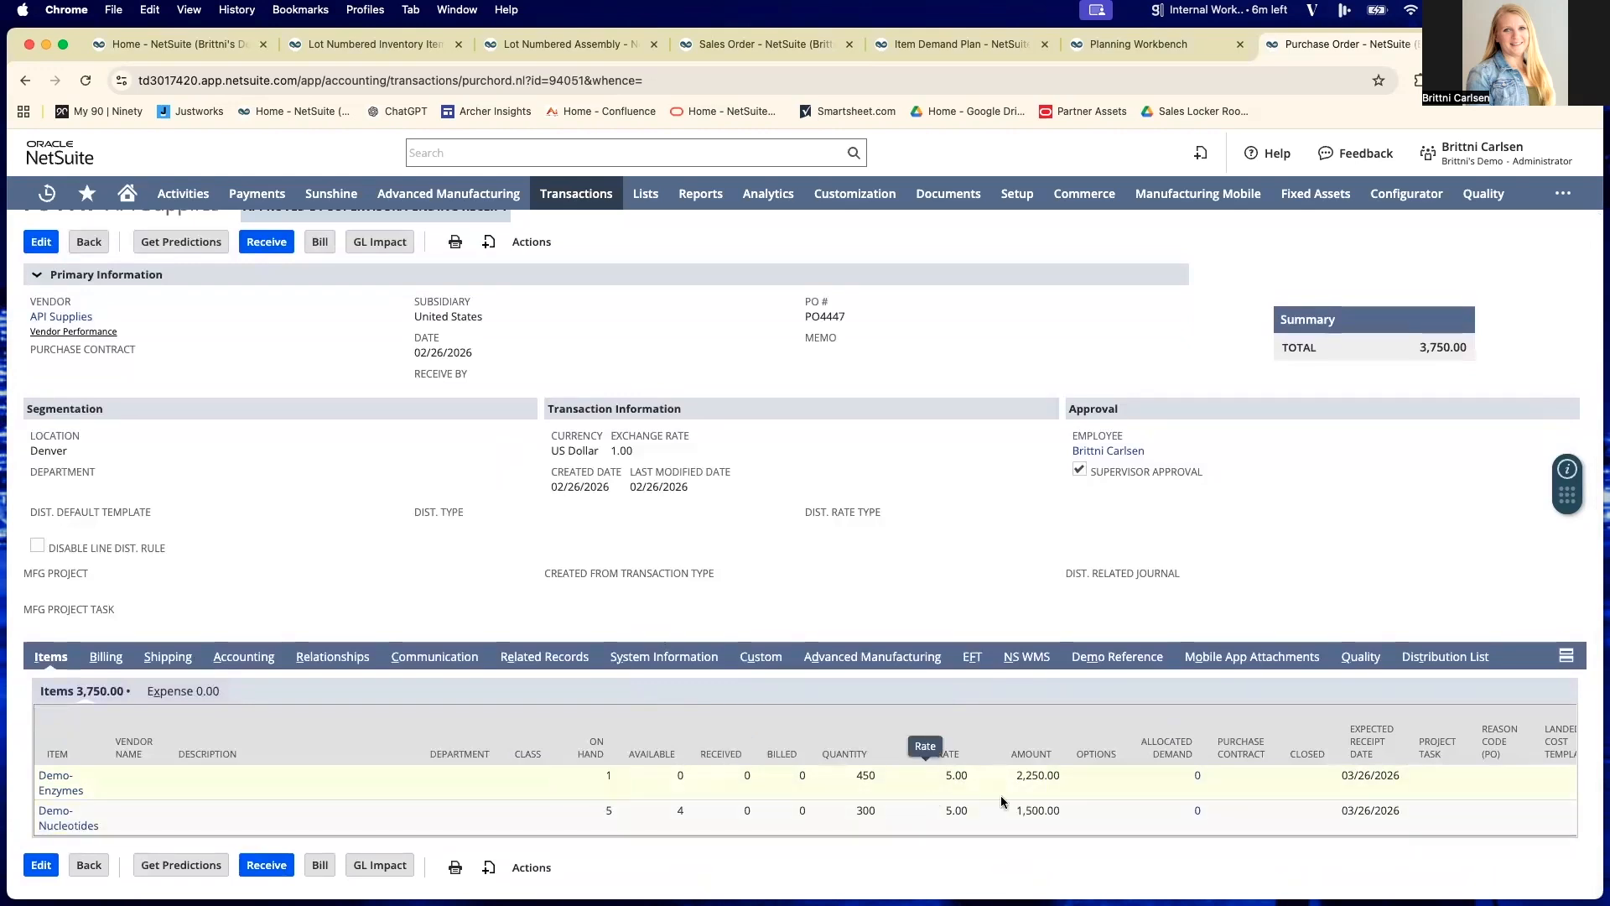
pyautogui.scroll(1, 780, 776)
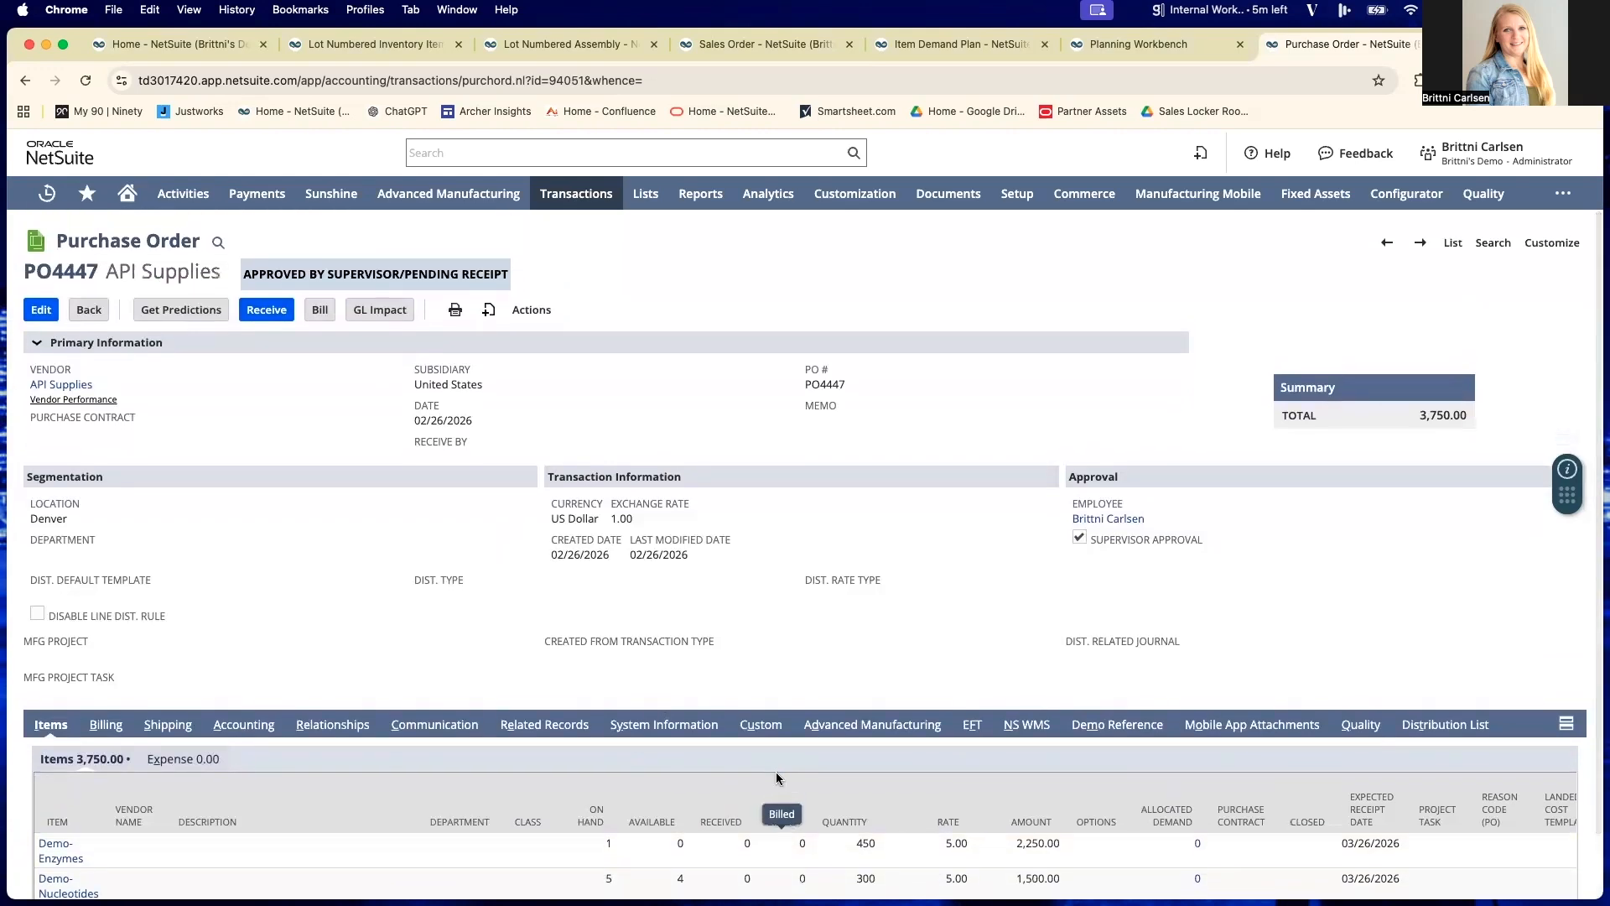
# - Start receiving the API Supplies purchase order and enter quantity 450 with expiration date 2/26/27 in the Demo-Enzymes inventory detail
pyautogui.click(264, 311)
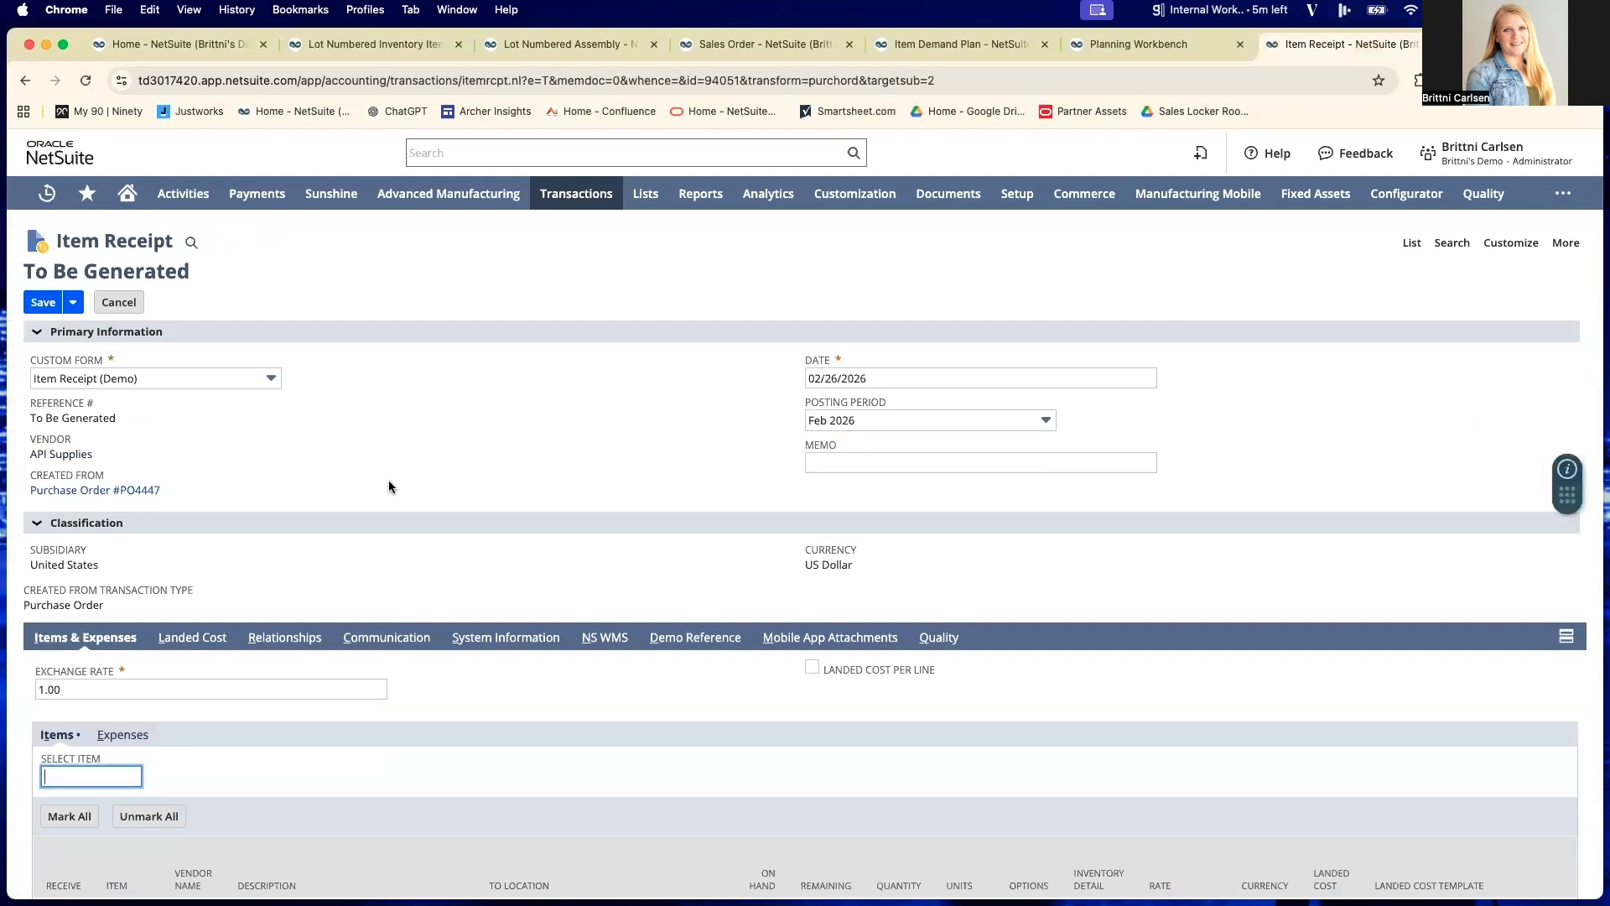
pyautogui.scroll(-2, 389, 487)
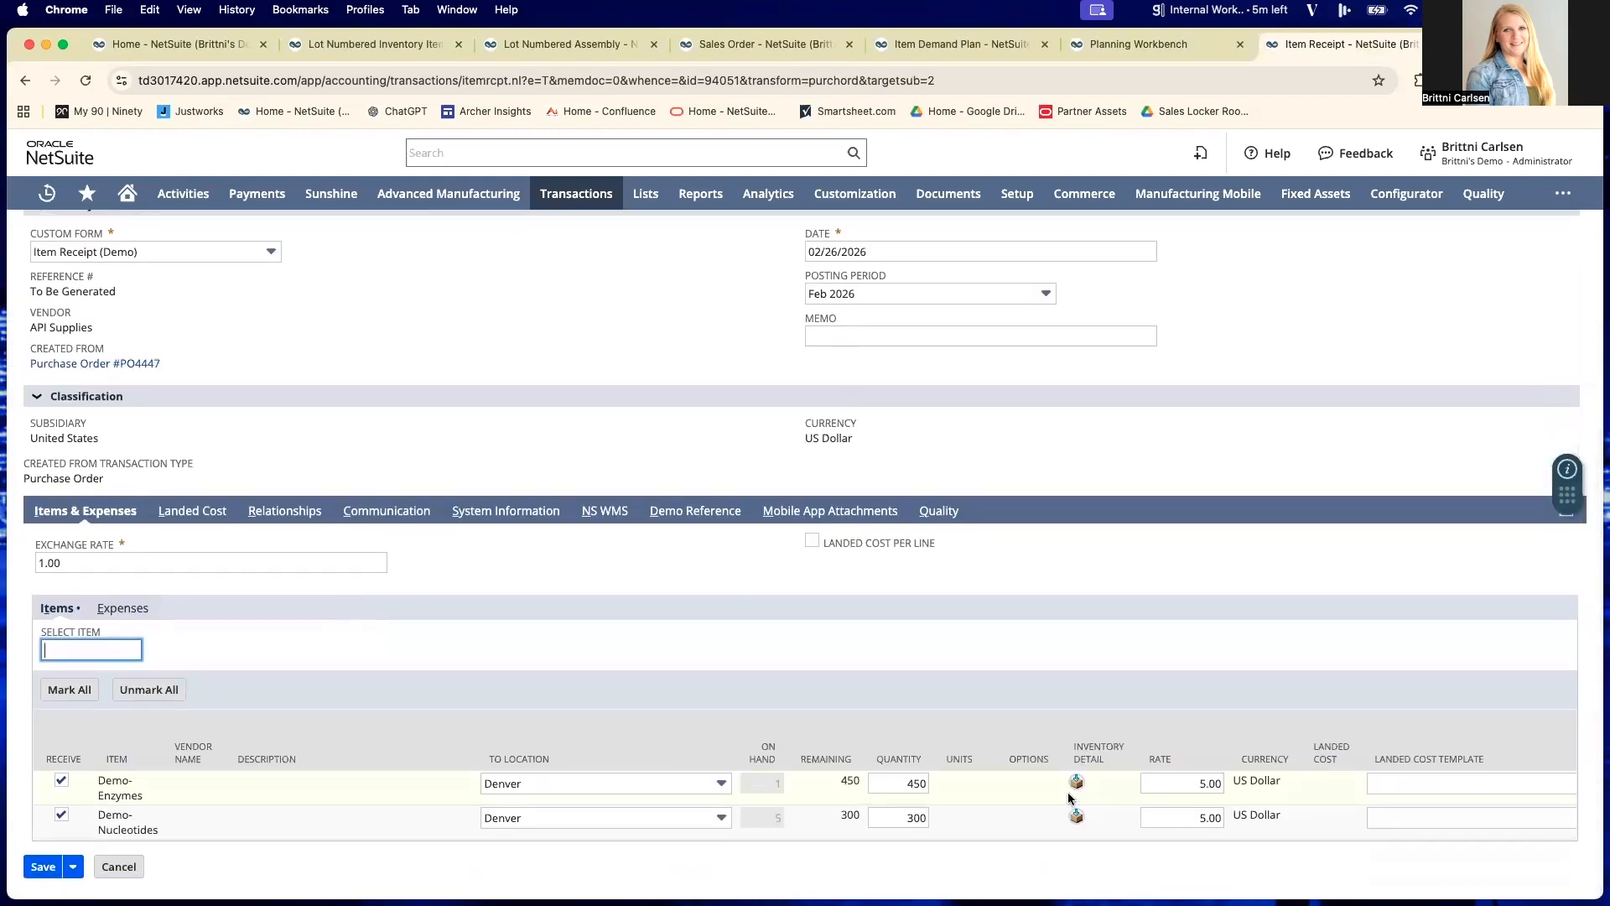
pyautogui.click(1077, 780)
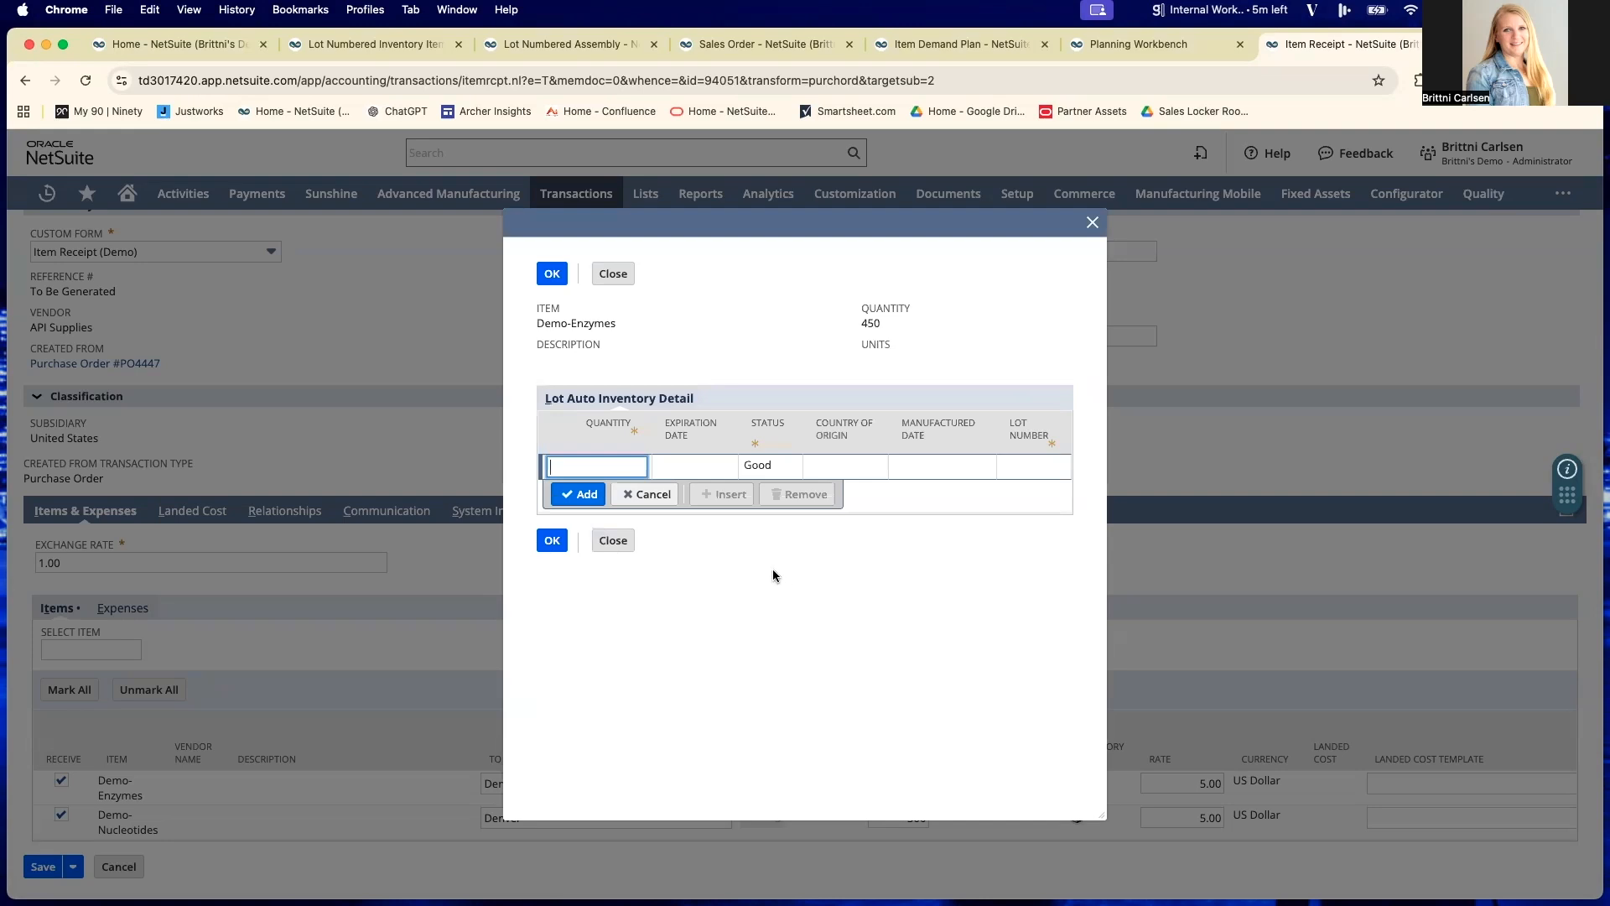
pyautogui.click(595, 465)
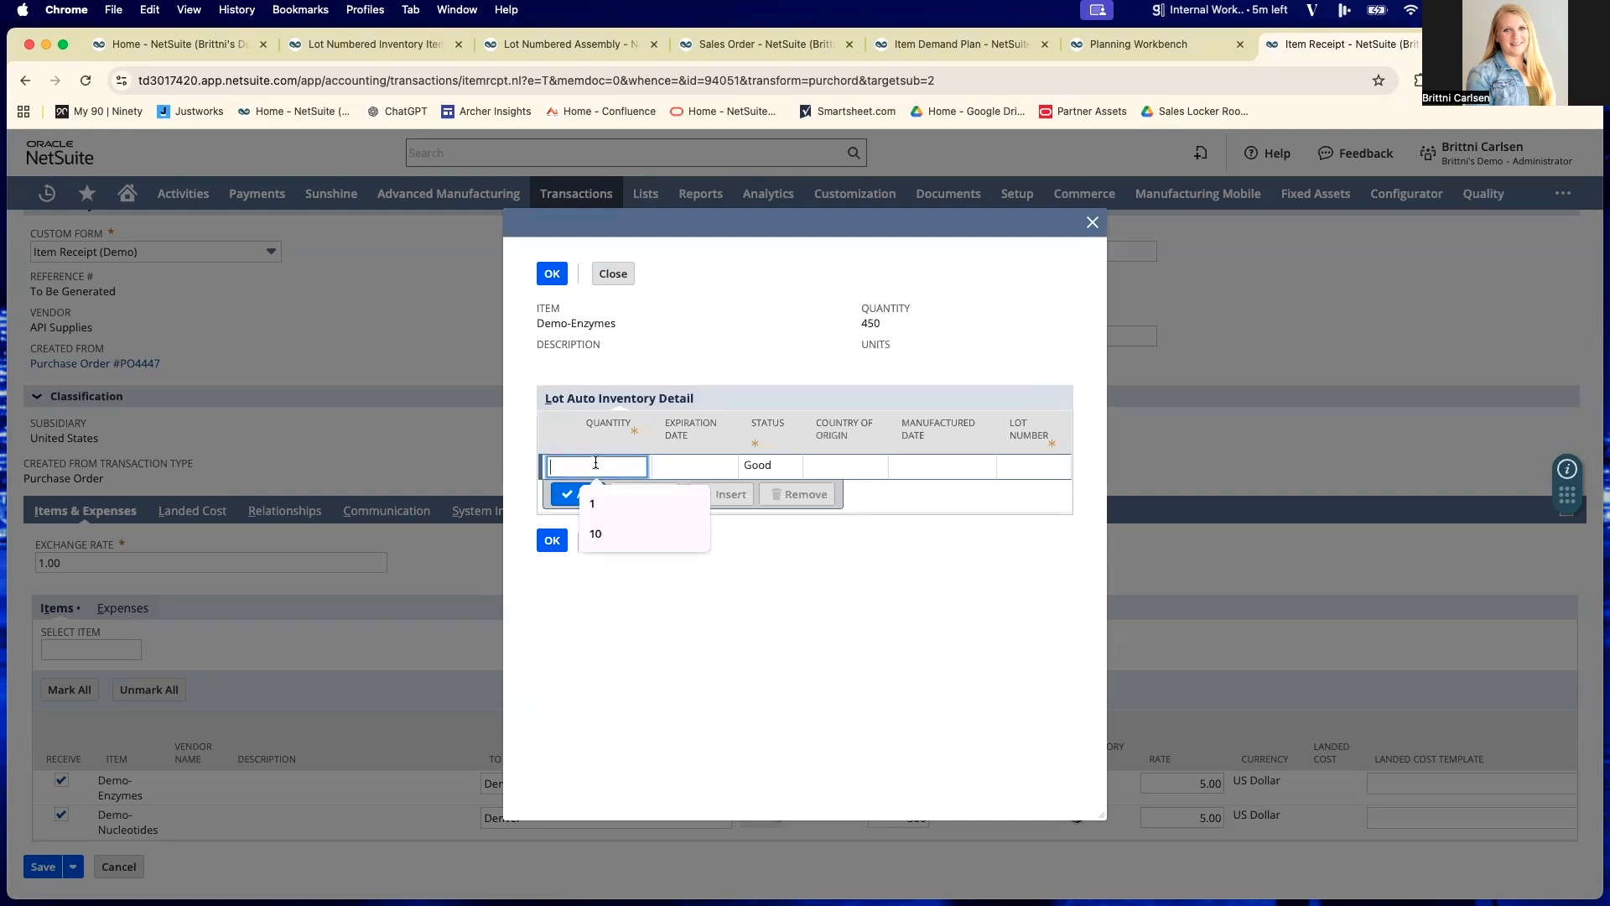
pyautogui.write('450')
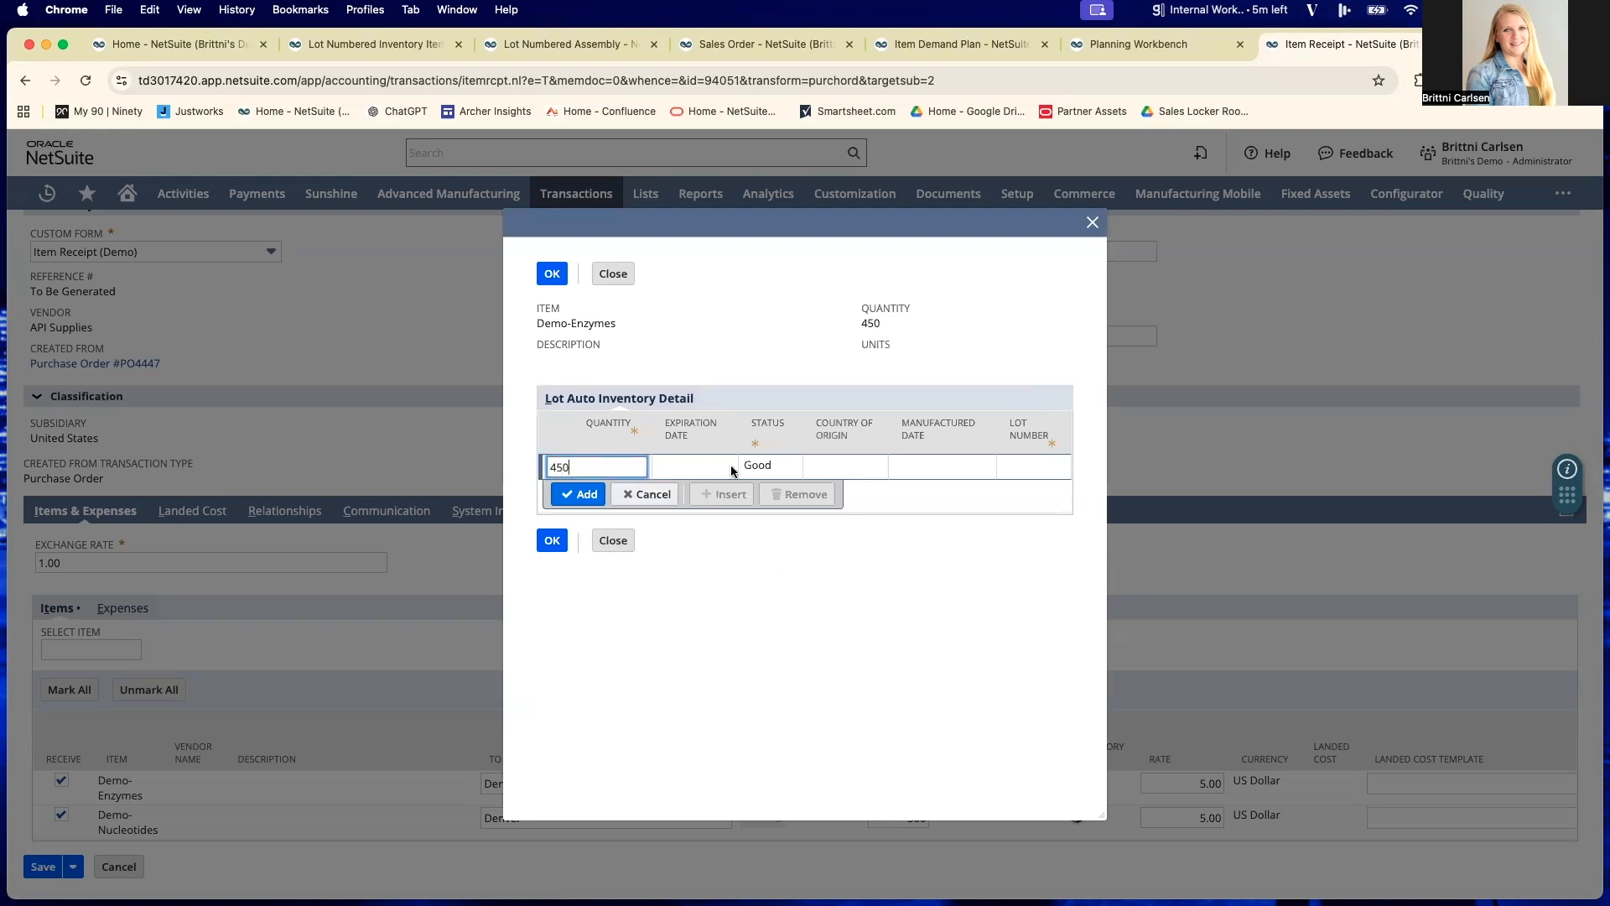
pyautogui.click(691, 470)
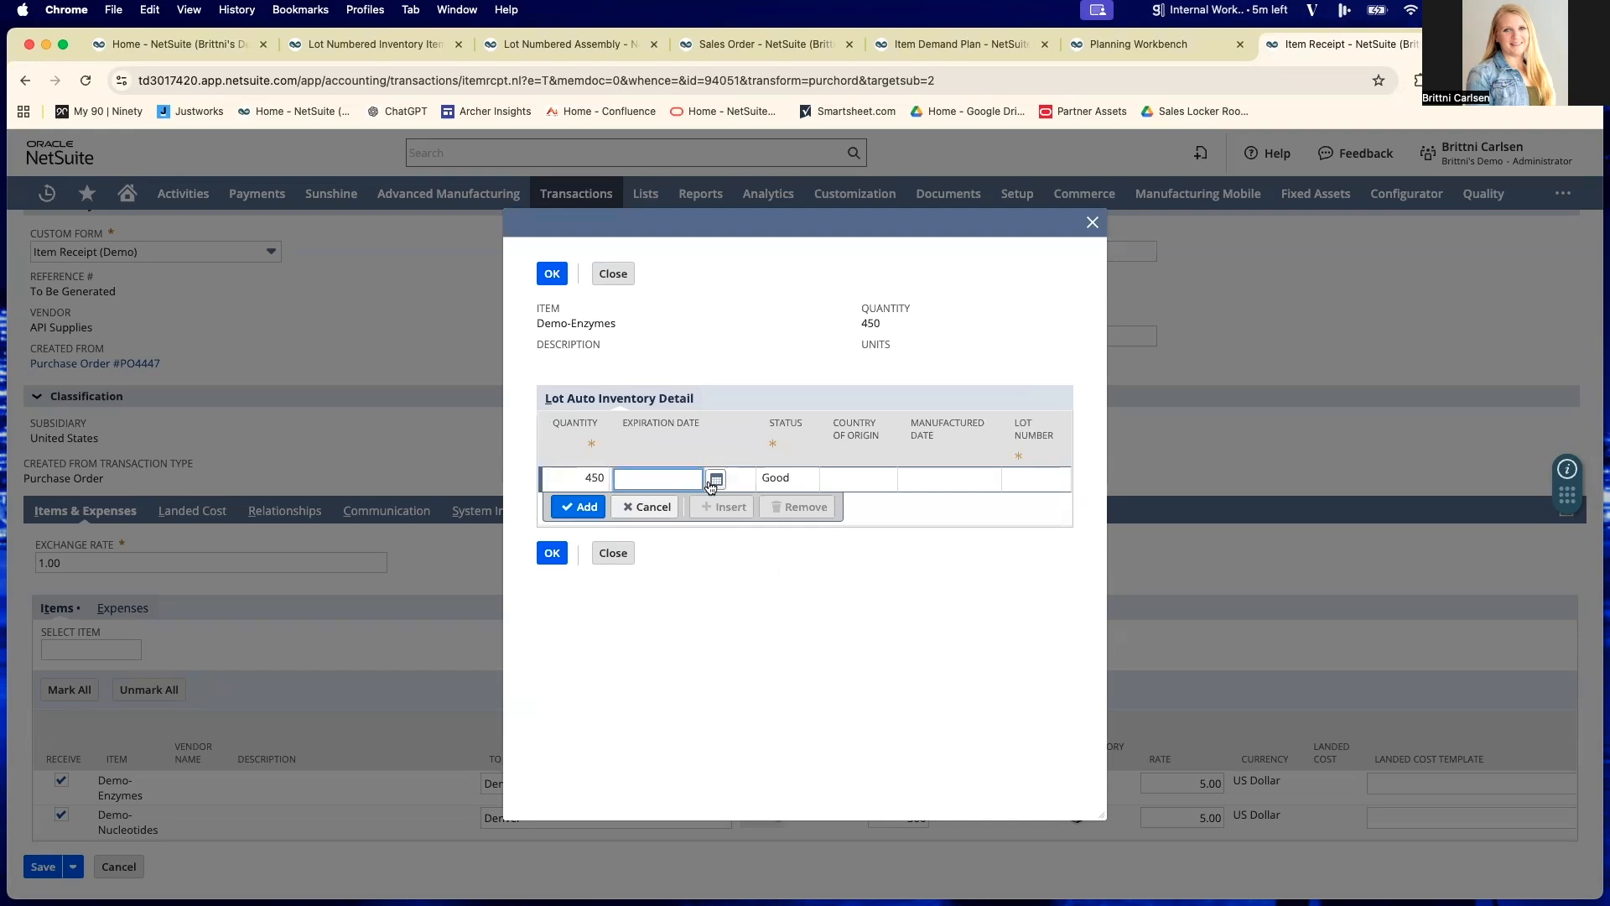
pyautogui.write('2')
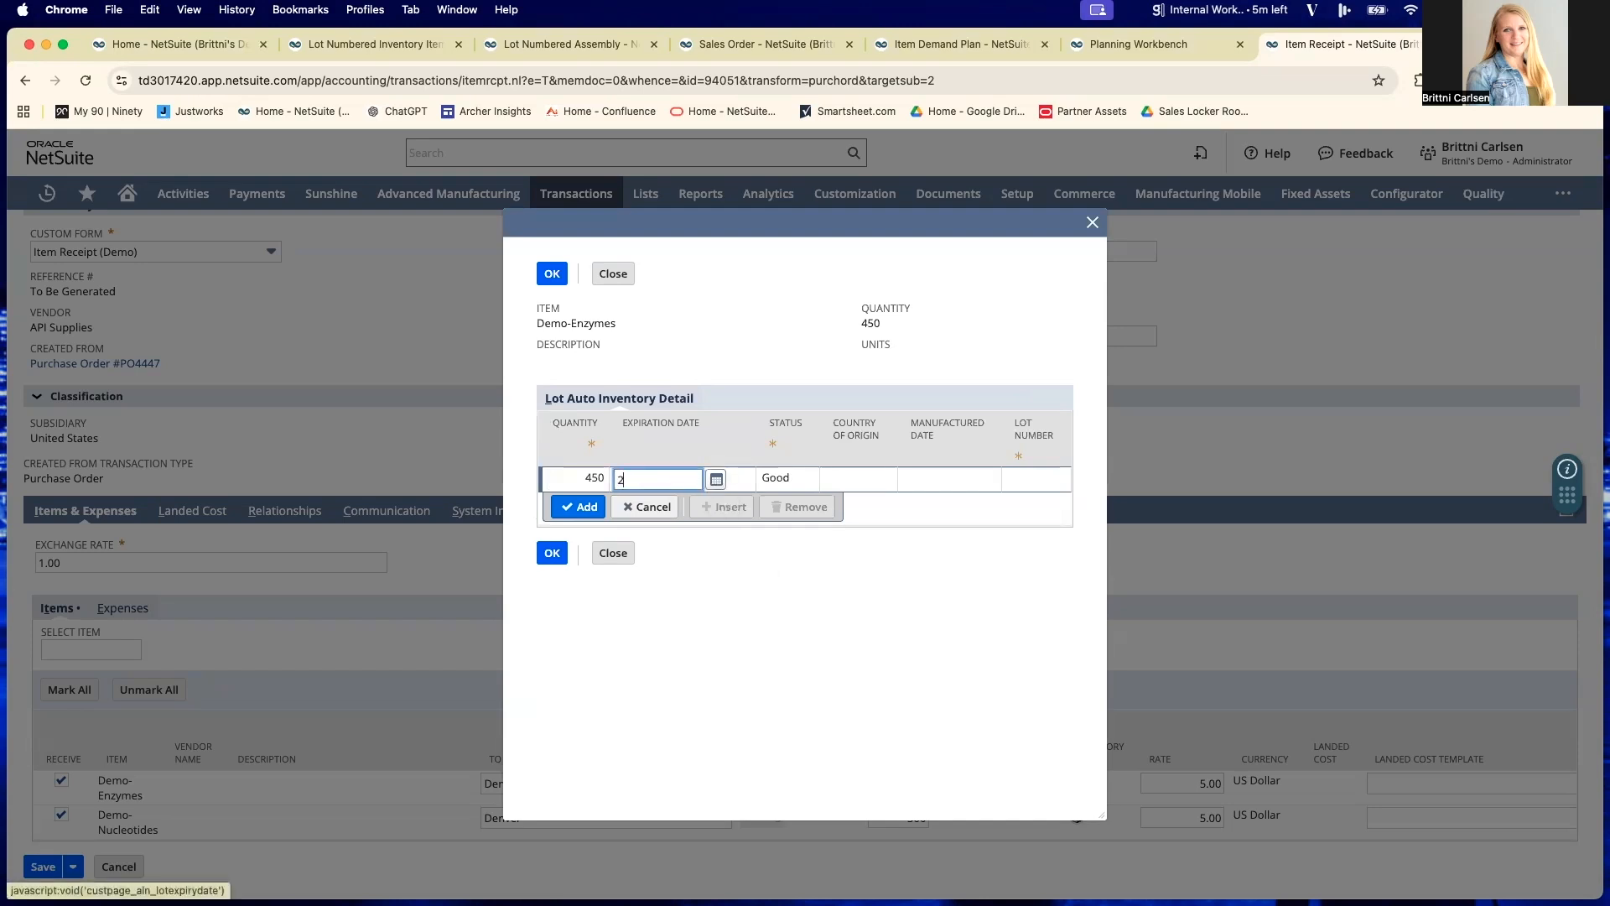
pyautogui.write('/26/27')
# - Choose the Good status and lot number 789ABC for the Demo-Enzymes line, then add it and accept the inventory detail
pyautogui.click(803, 480)
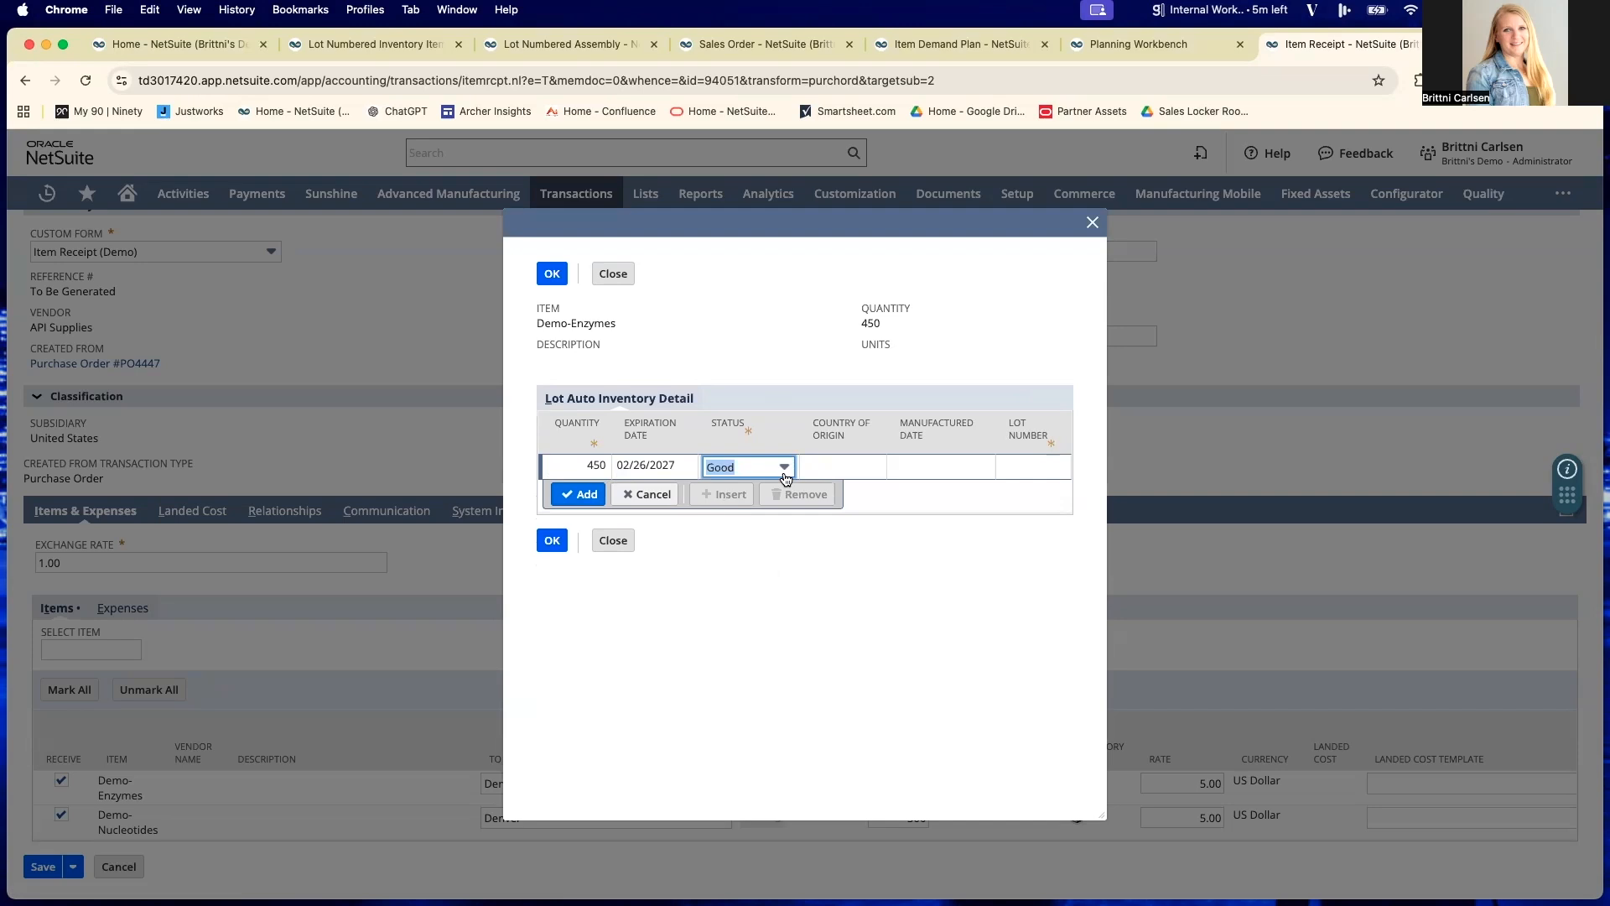
pyautogui.click(785, 468)
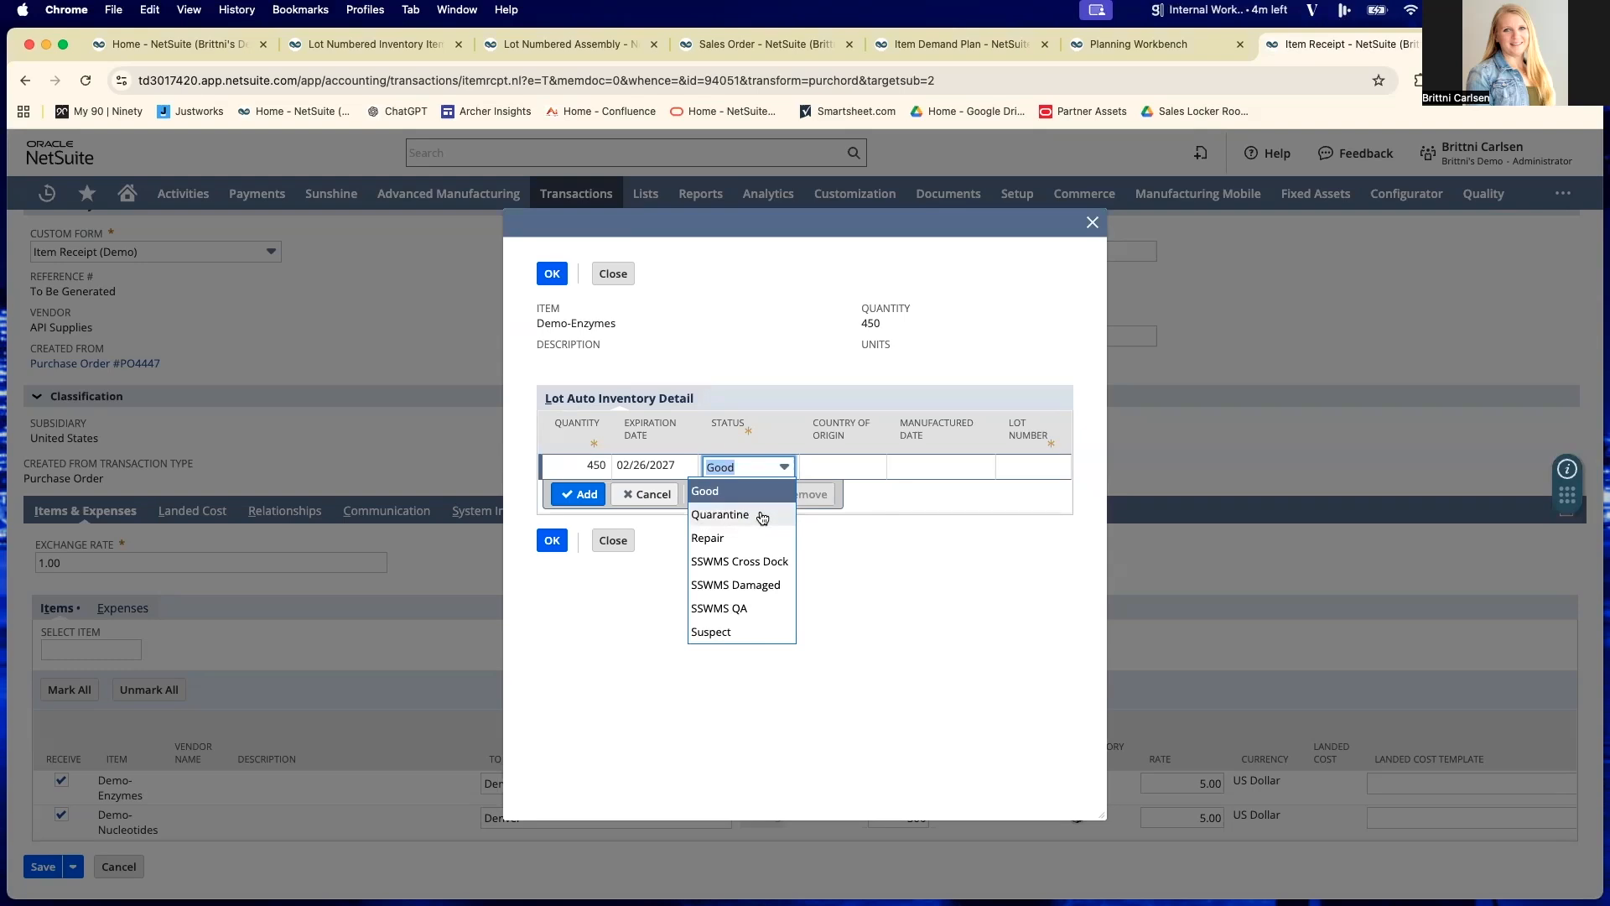
pyautogui.scroll(1, 732, 495)
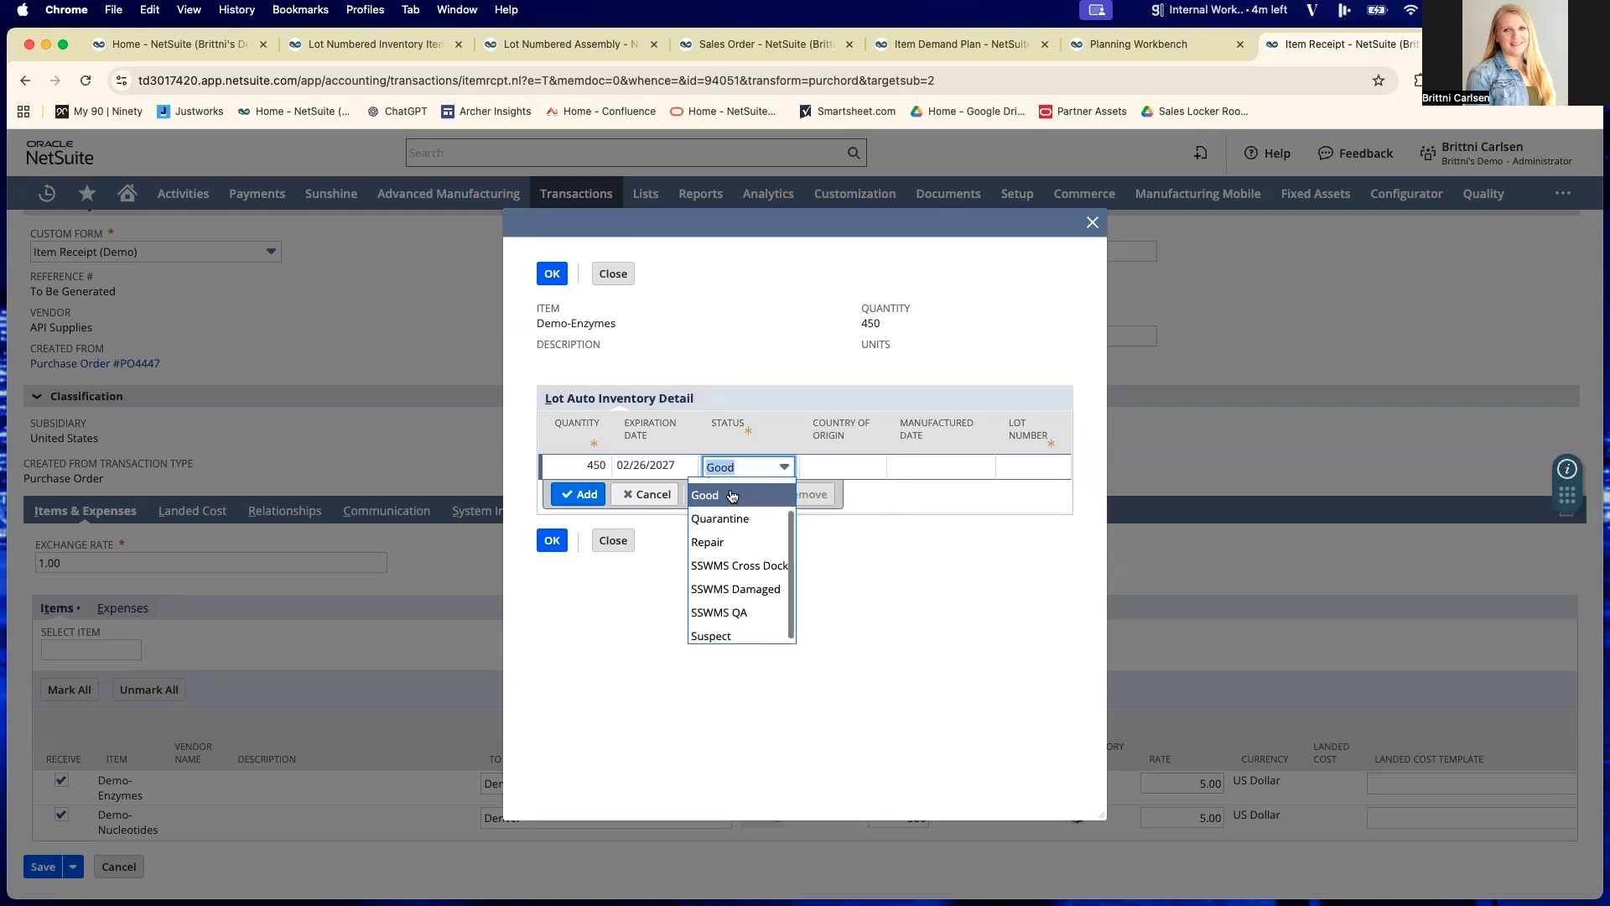
pyautogui.click(733, 495)
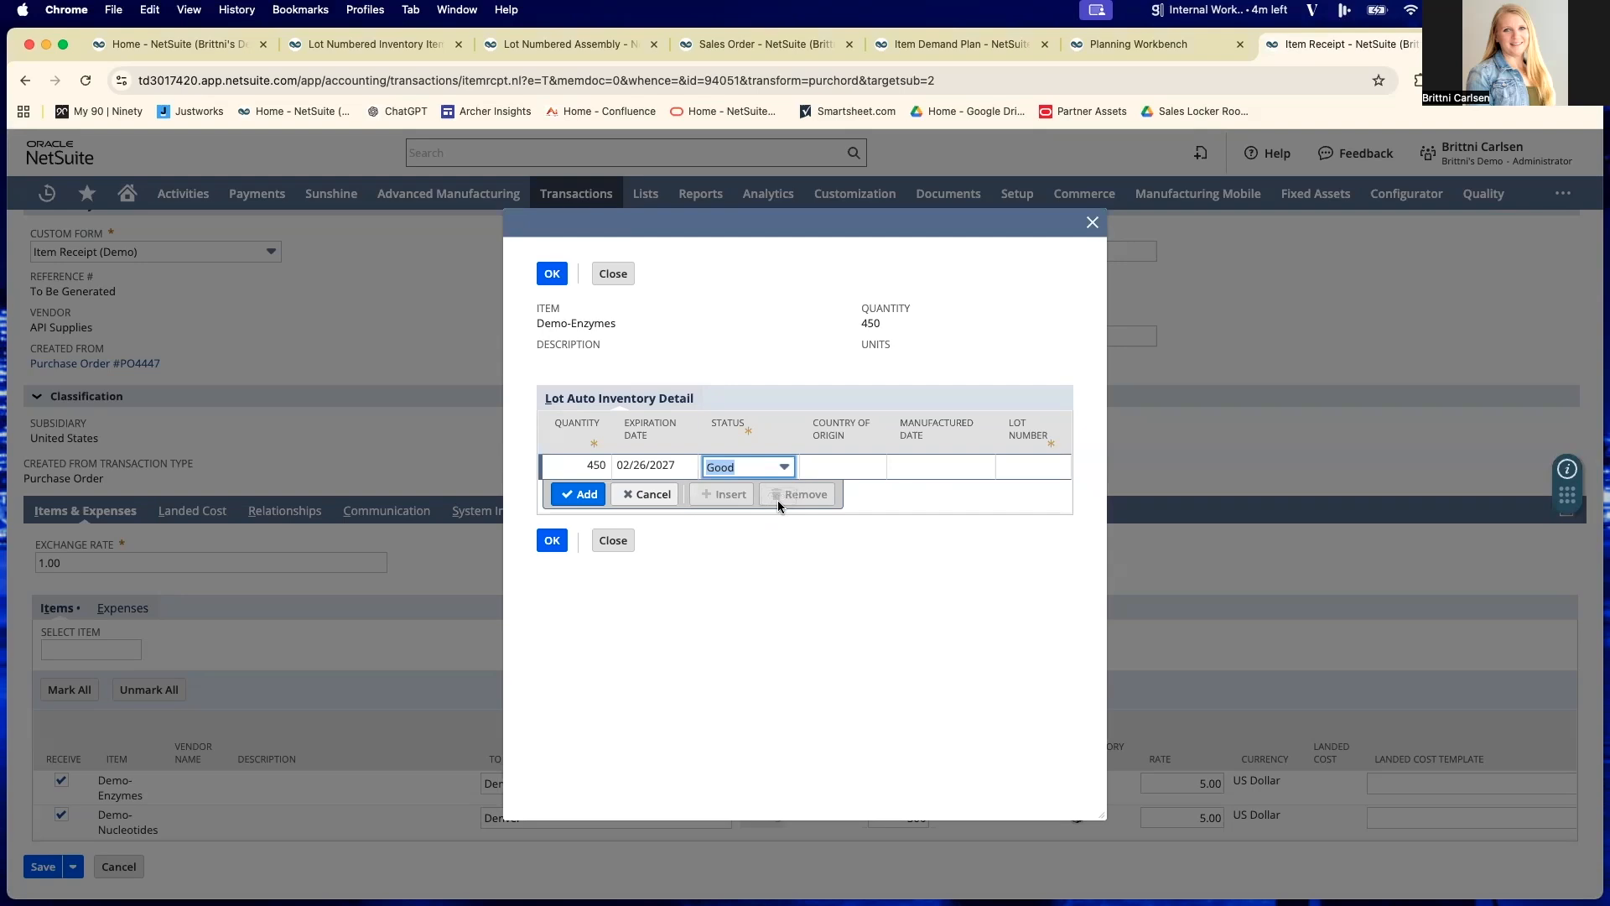
pyautogui.click(1049, 466)
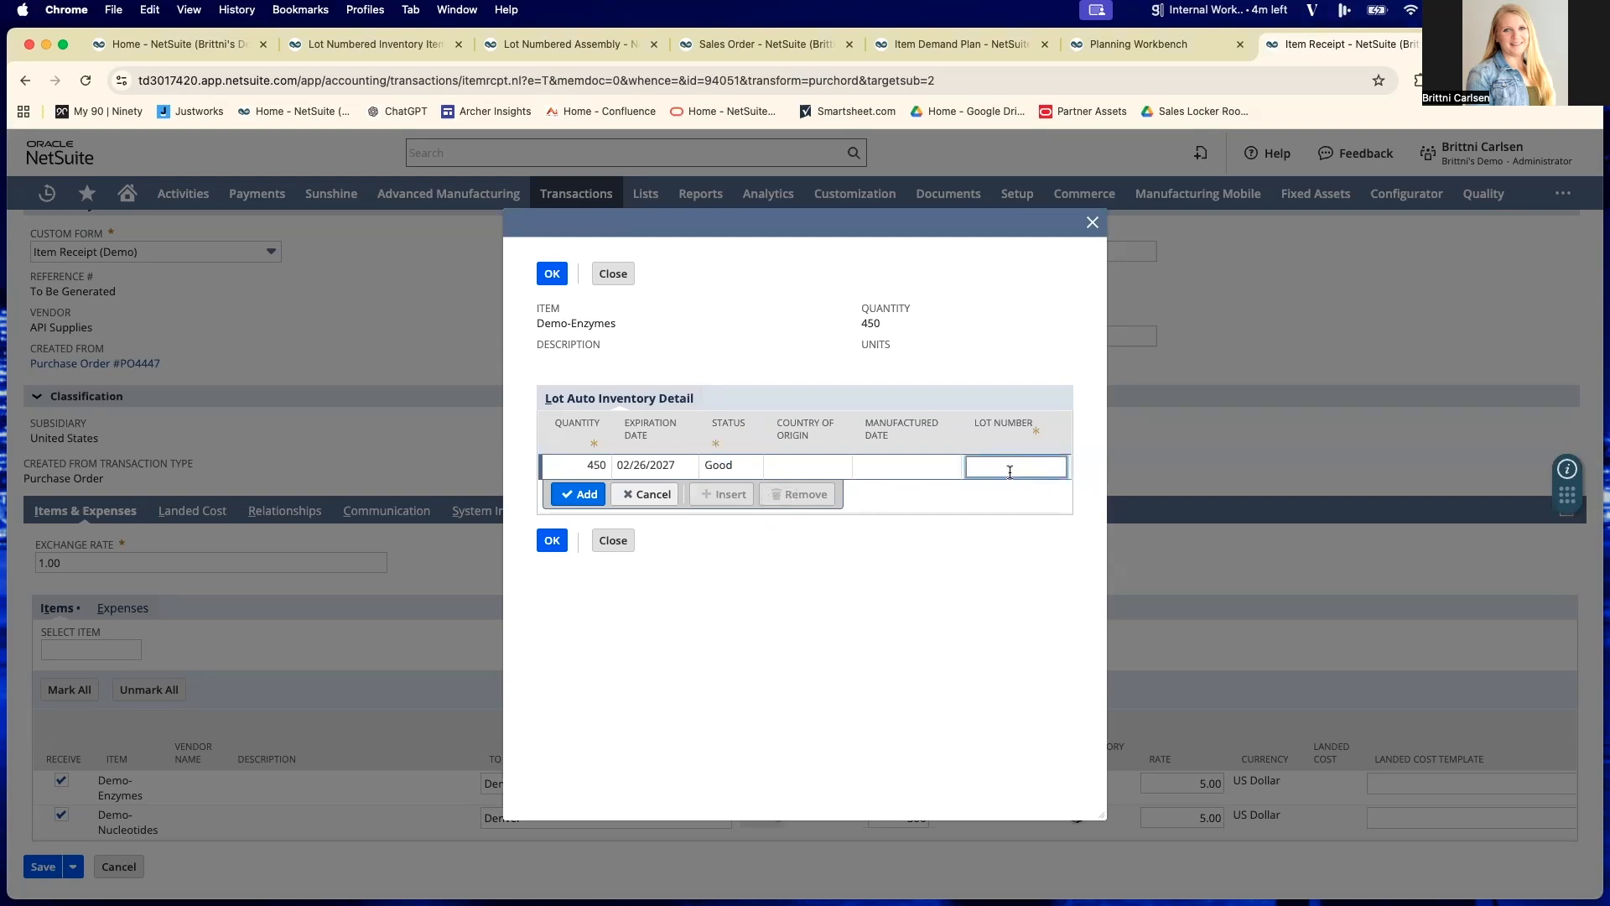
pyautogui.write('789ABC')
pyautogui.click(578, 494)
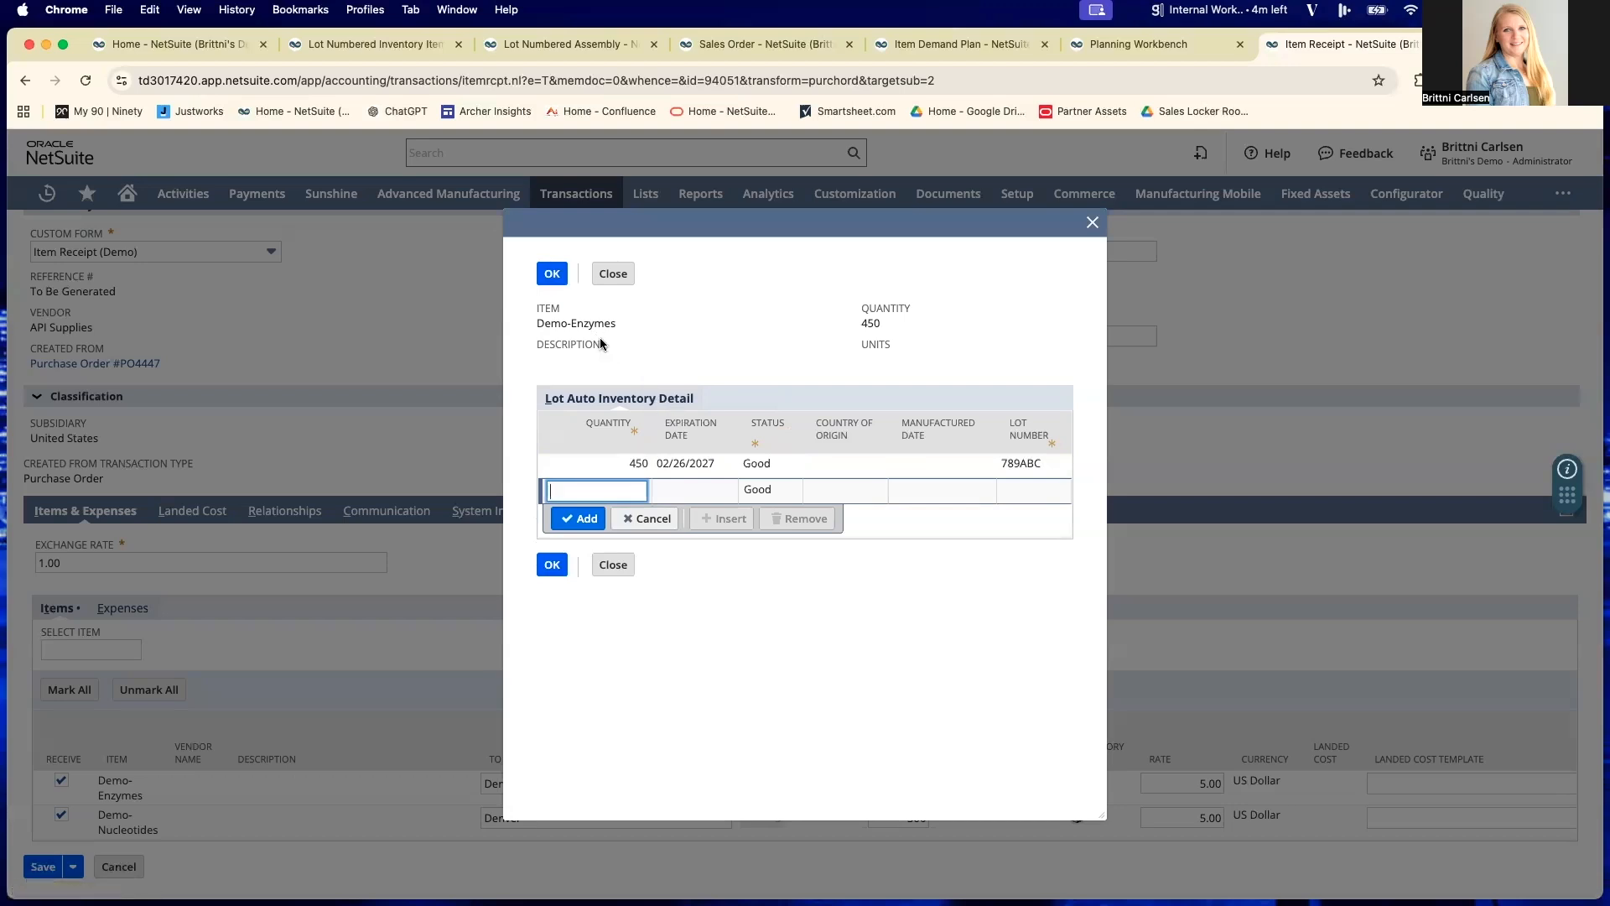
pyautogui.click(549, 277)
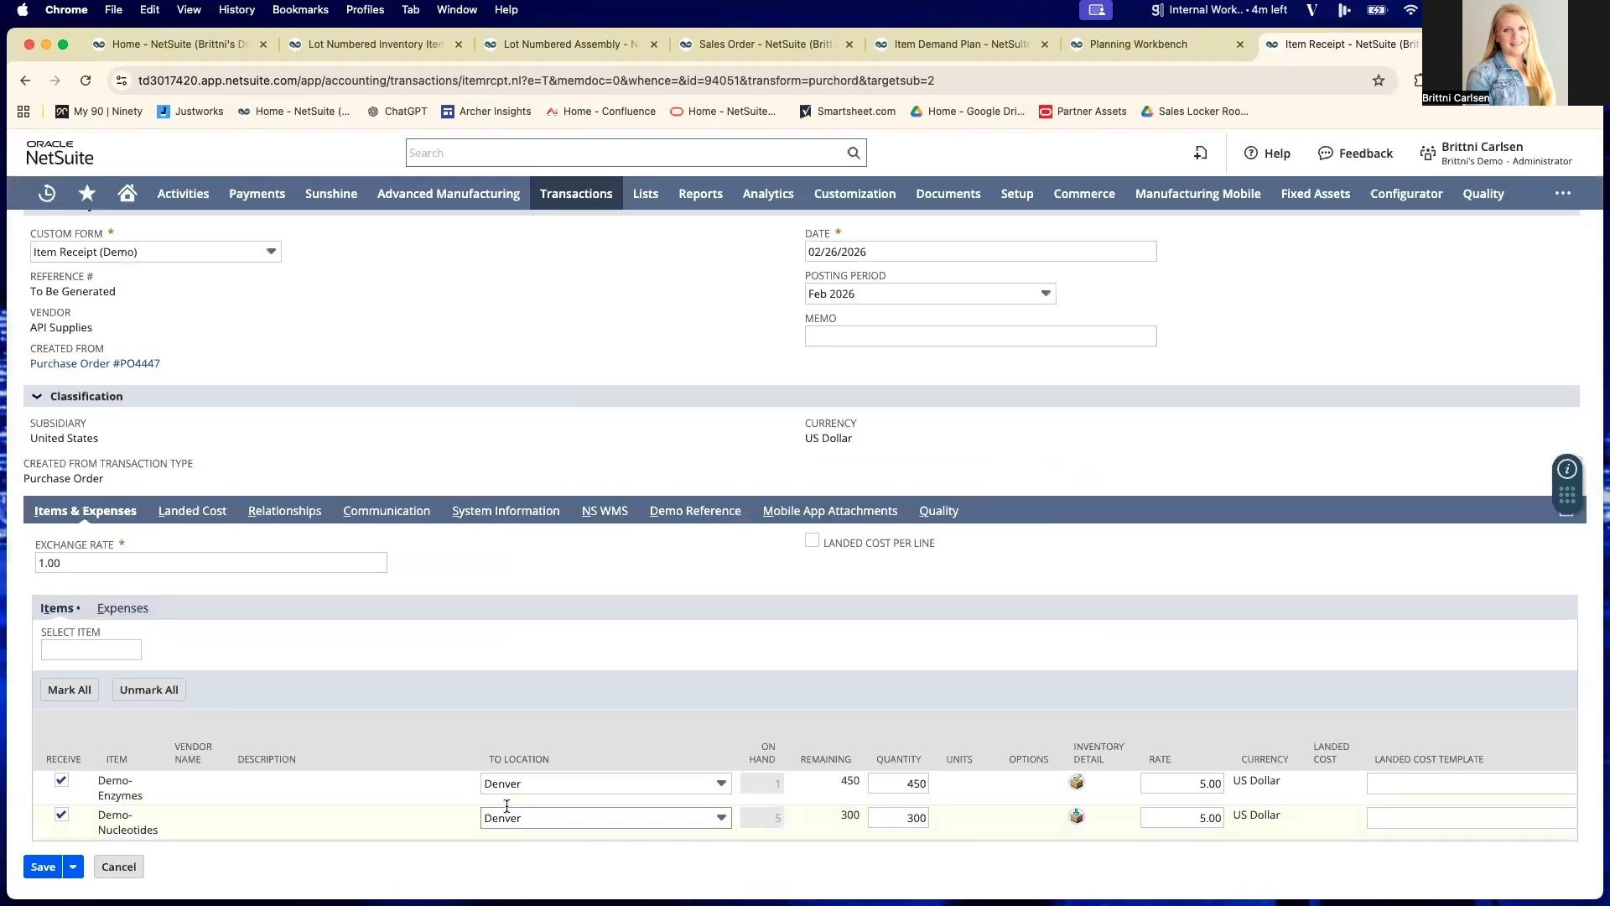
# - Enter Demo-Nucleotides inventory detail with quantity 300, expiration date 2/26/2027 and lot number 567XYZ, and save the item receipt
pyautogui.click(1077, 816)
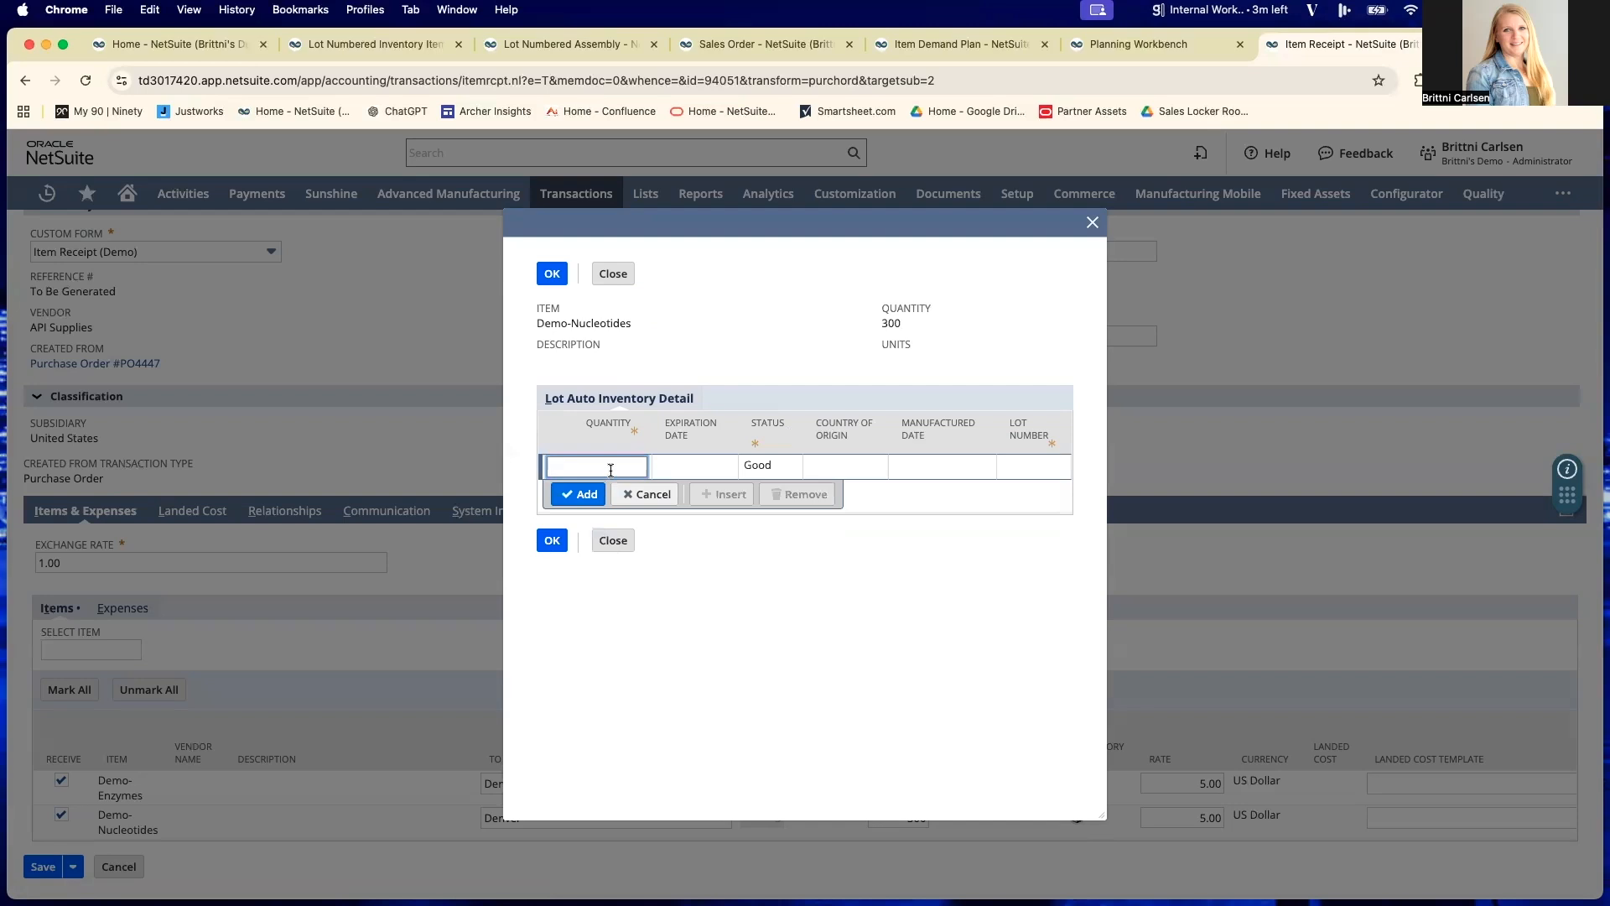
pyautogui.write('300')
pyautogui.click(730, 468)
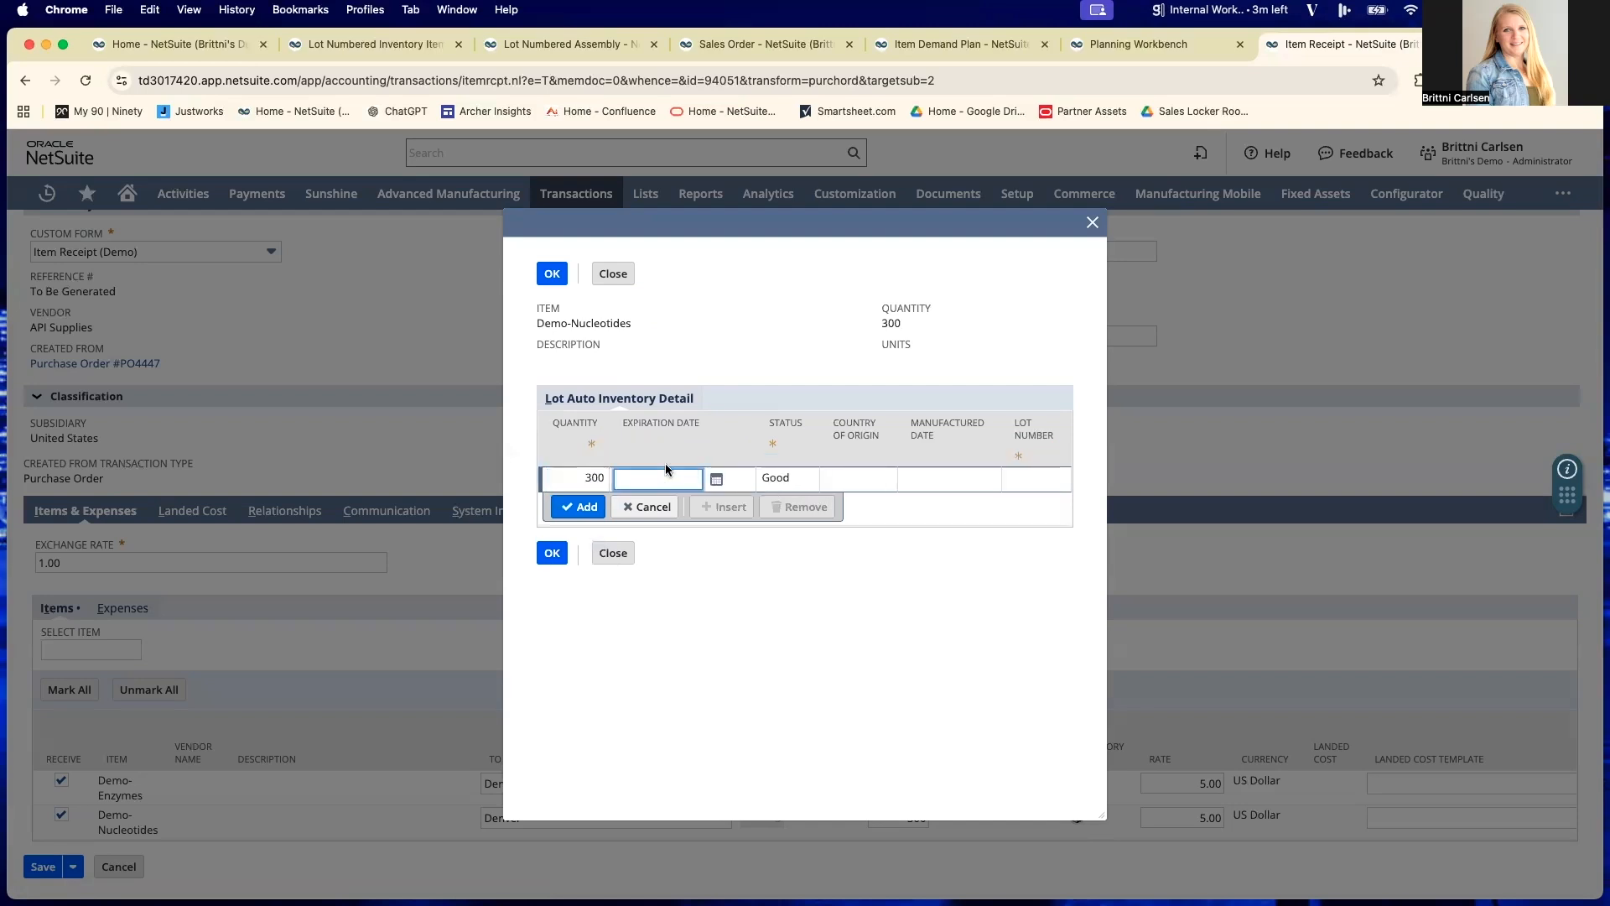
pyautogui.write('2/26/2027')
pyautogui.click(1014, 481)
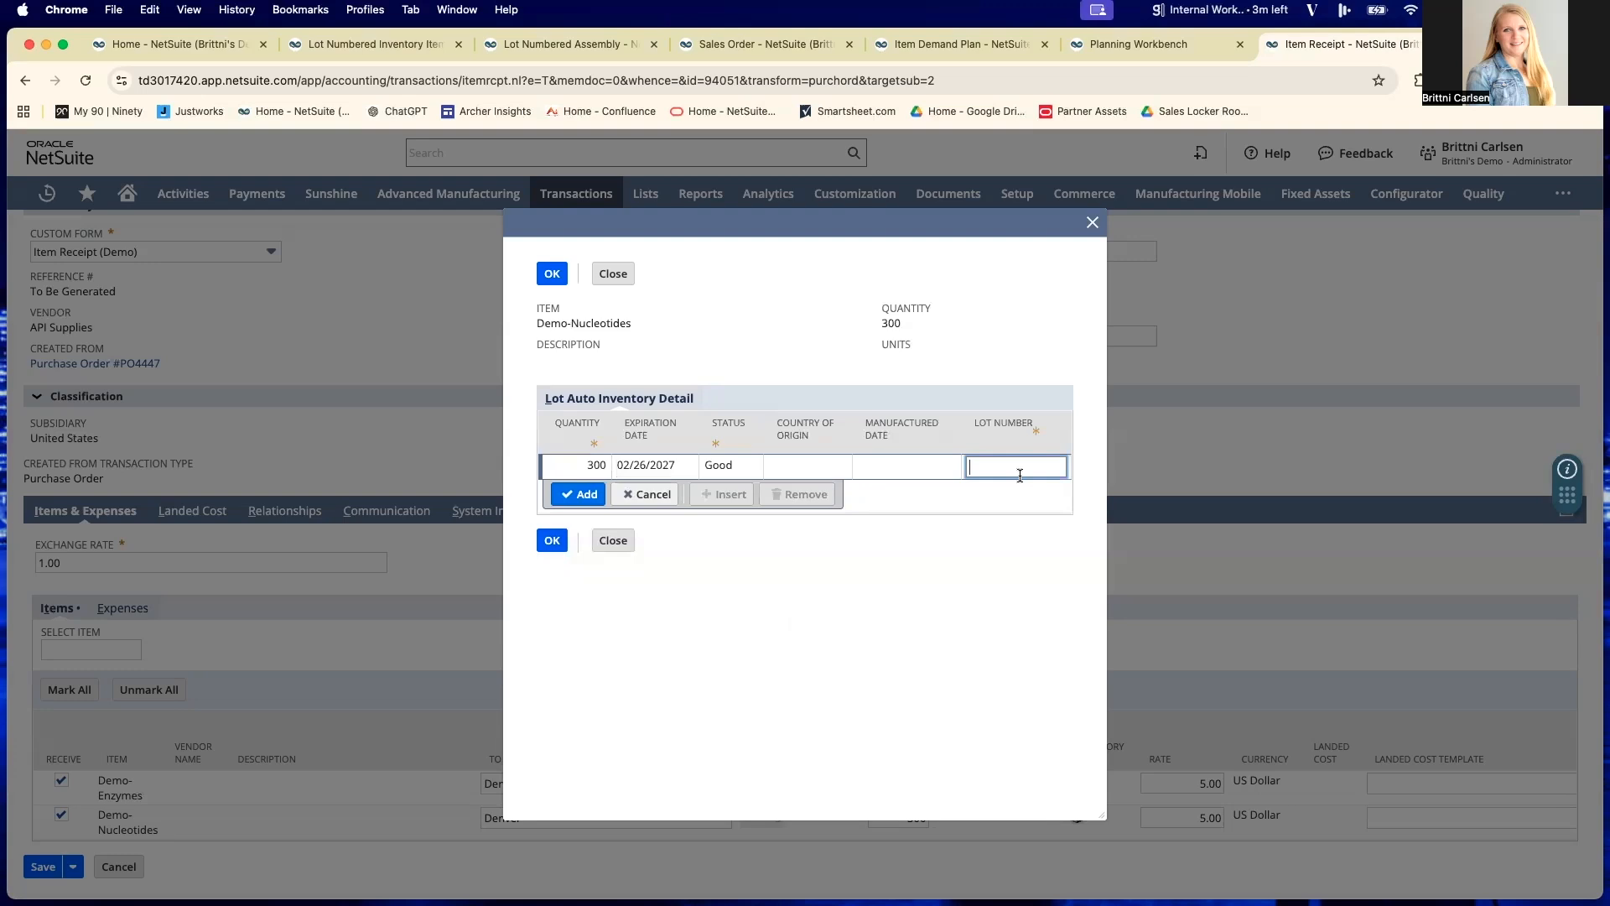
pyautogui.write('567XYZ')
pyautogui.press('Return')
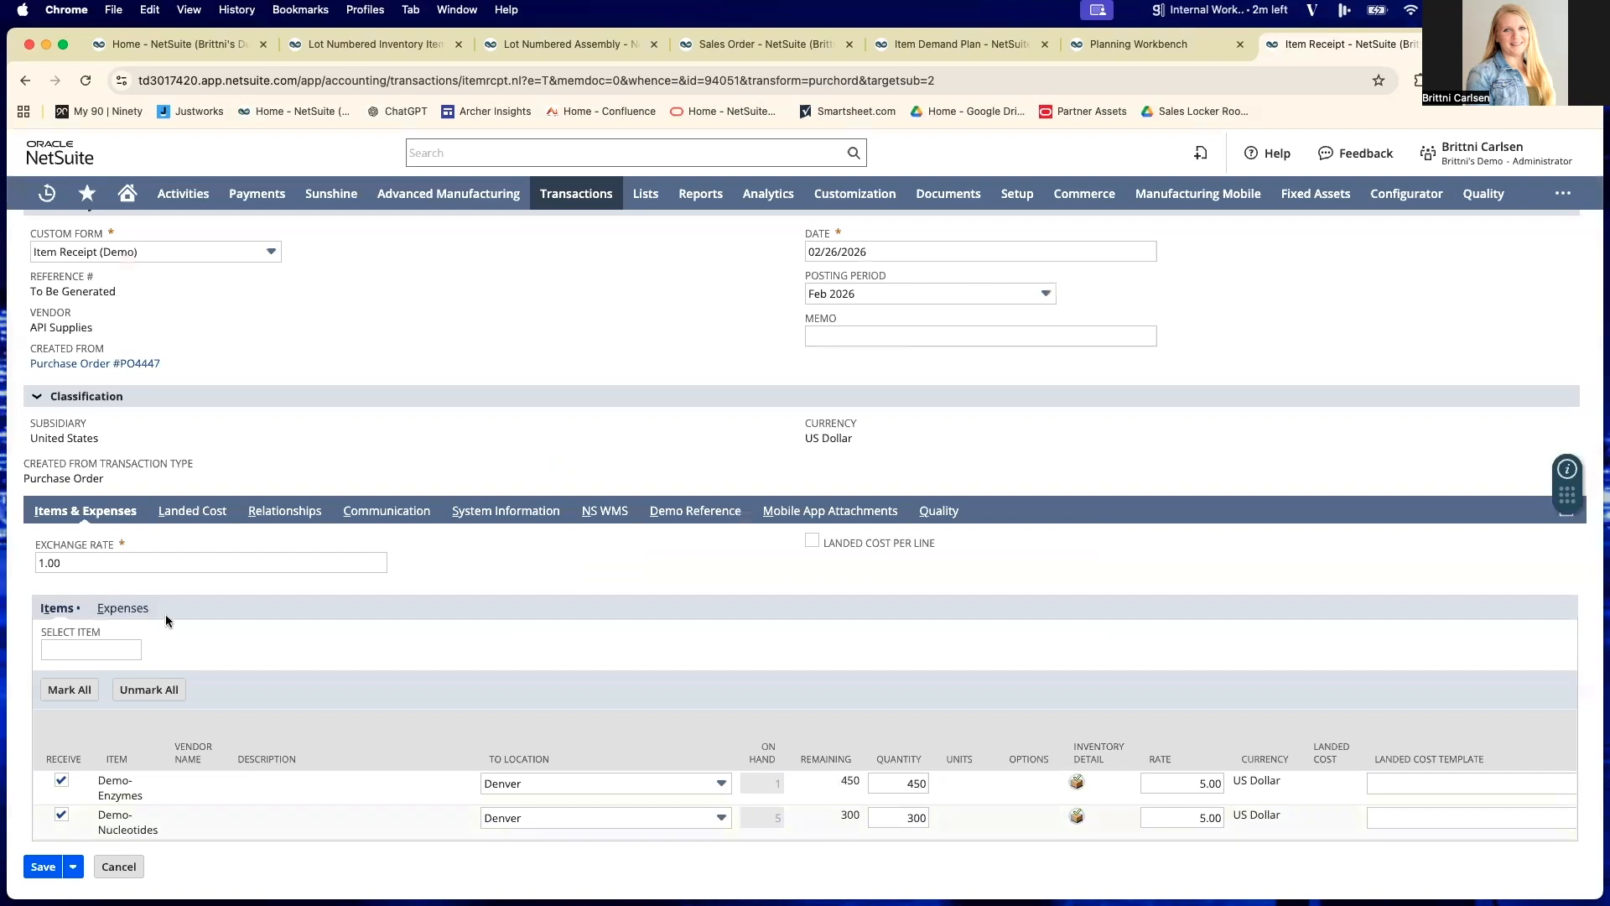
pyautogui.scroll(3, 199, 539)
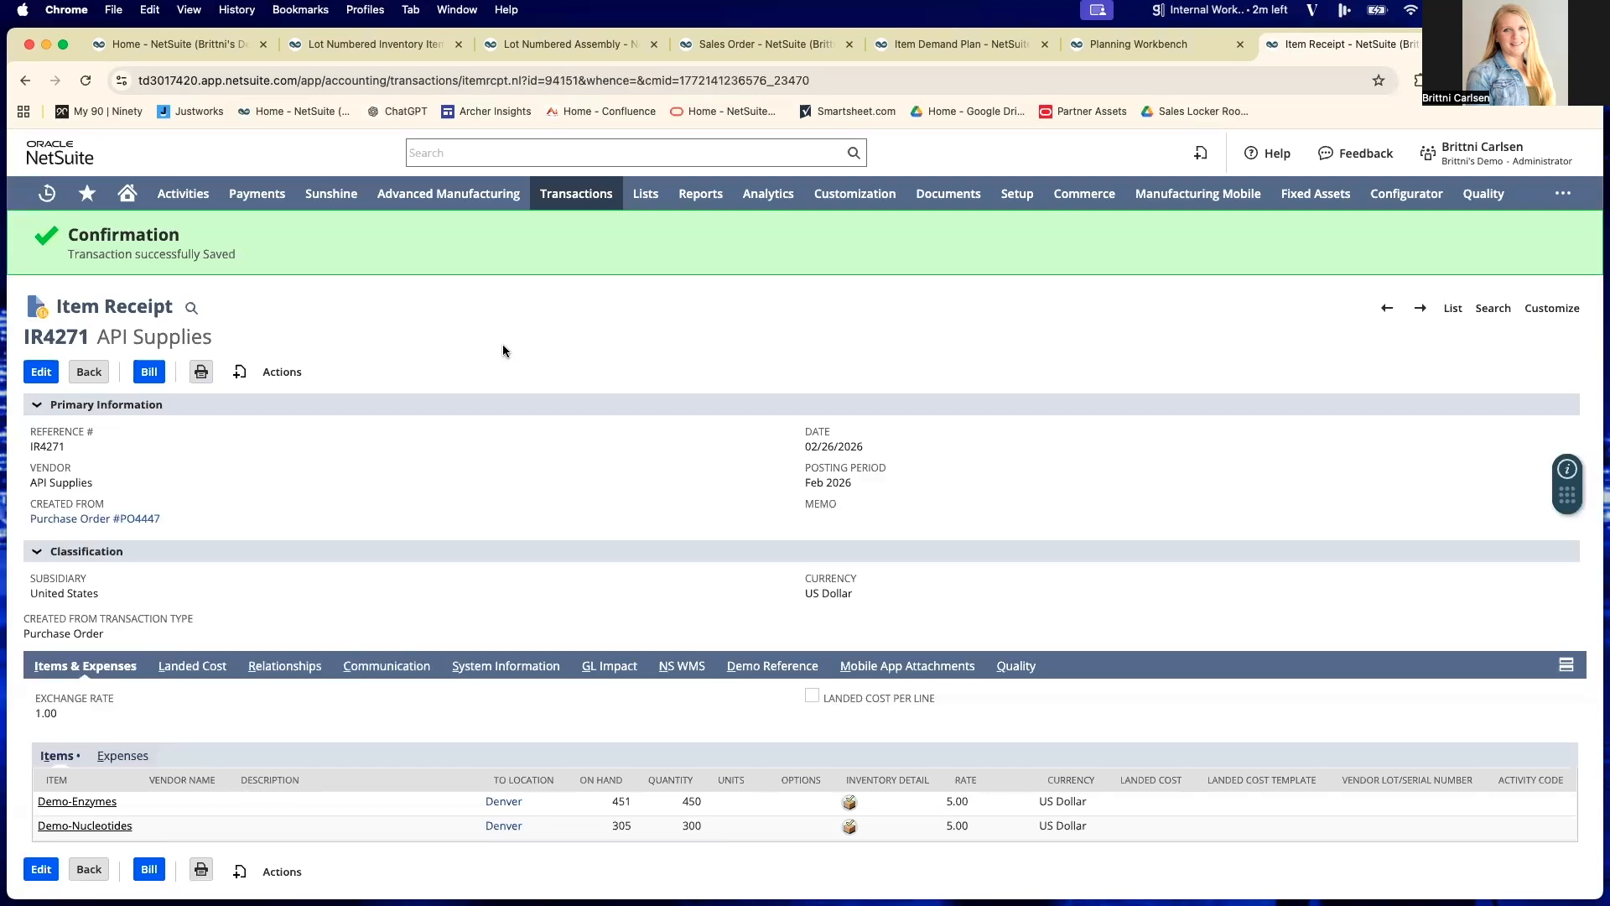
# - Open Mass Create Work Orders from supply planning and show its planned orders
pyautogui.moveTo(570, 211)
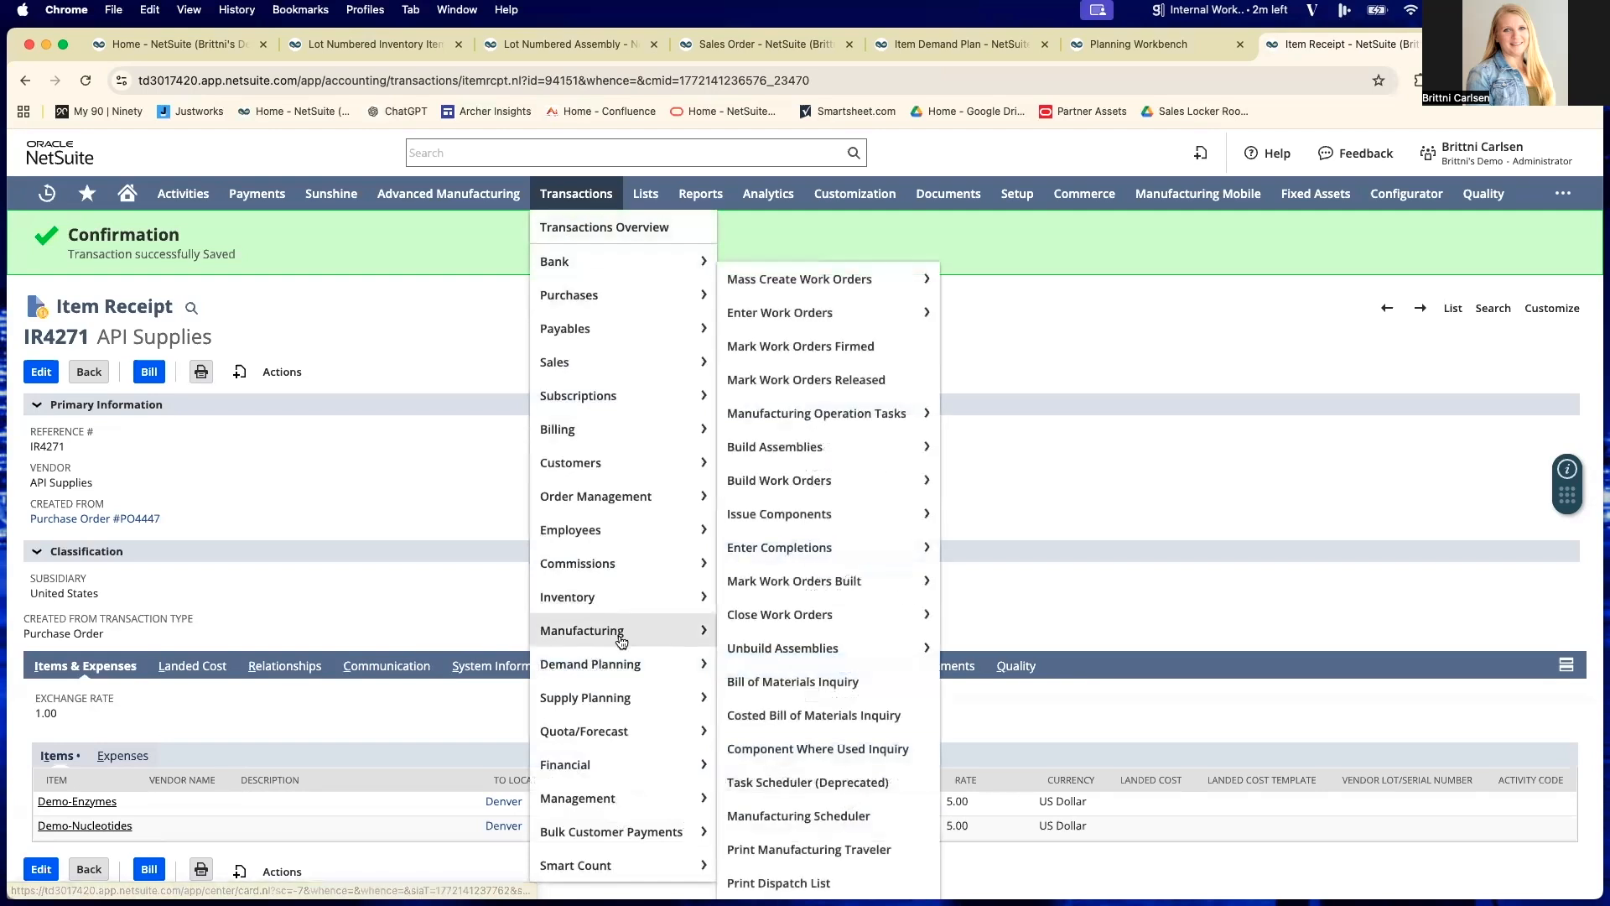
pyautogui.moveTo(663, 700)
pyautogui.moveTo(841, 669)
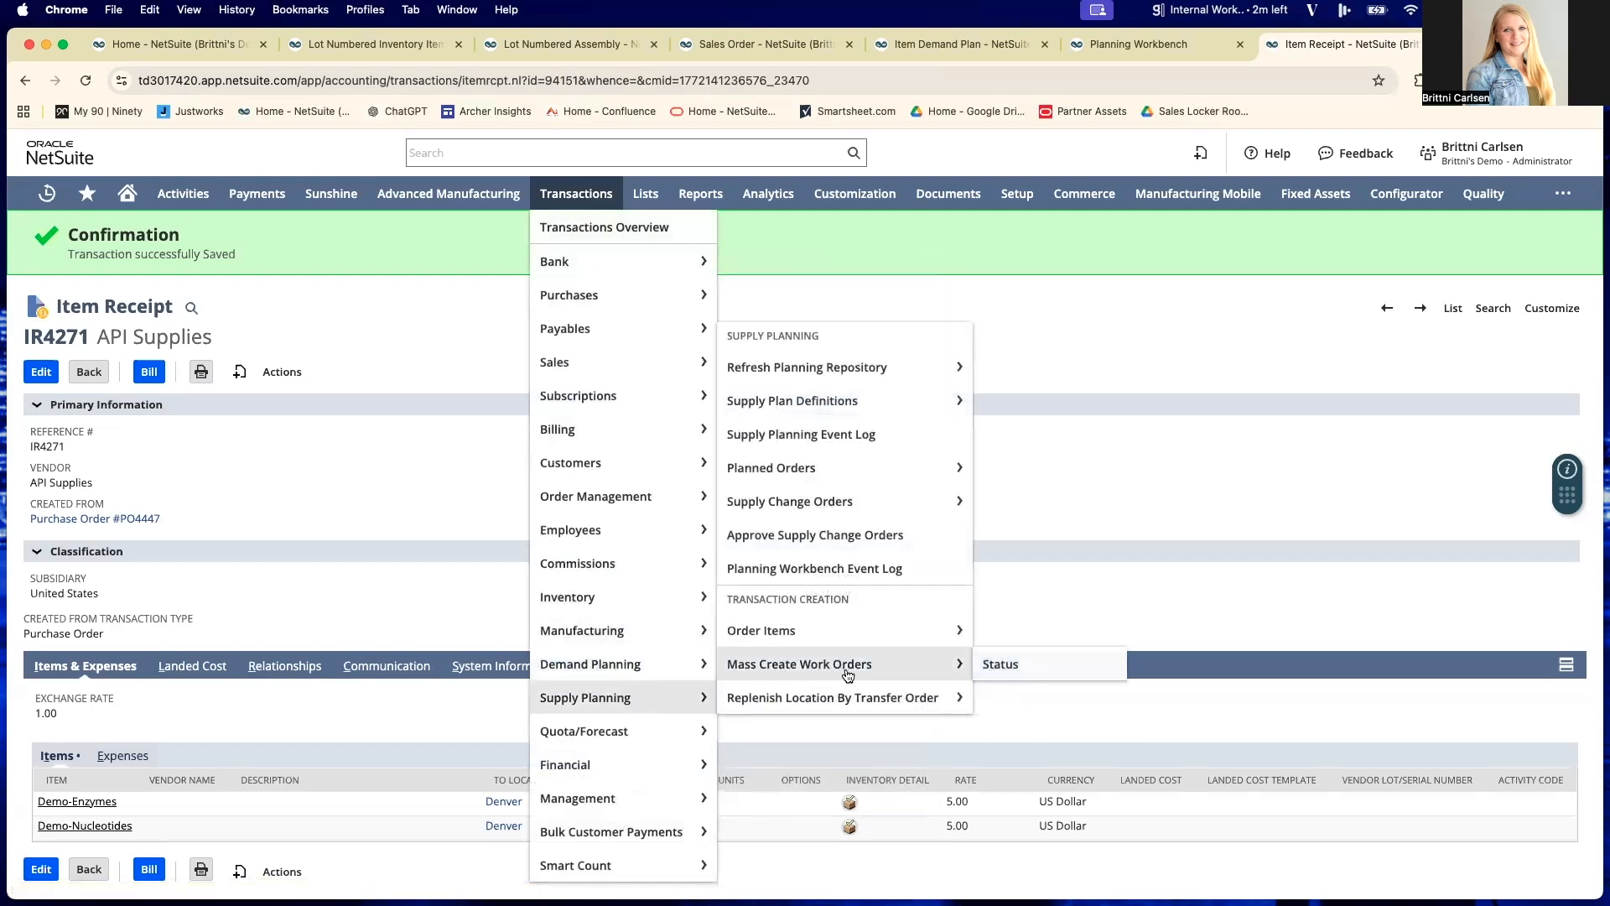
pyautogui.click(846, 669)
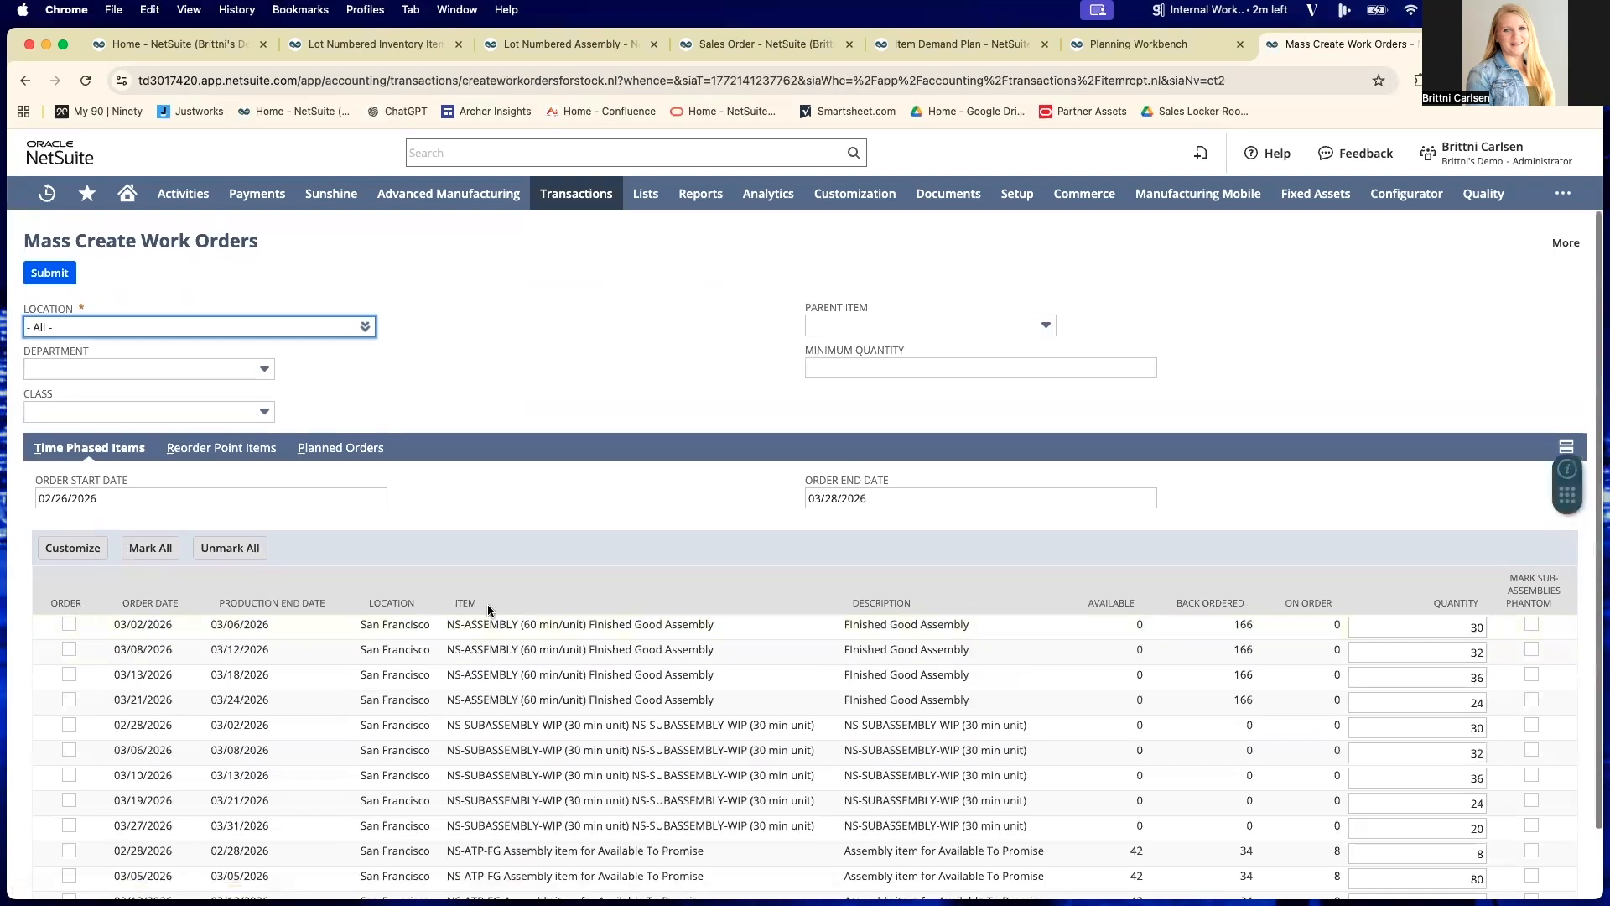
pyautogui.click(319, 446)
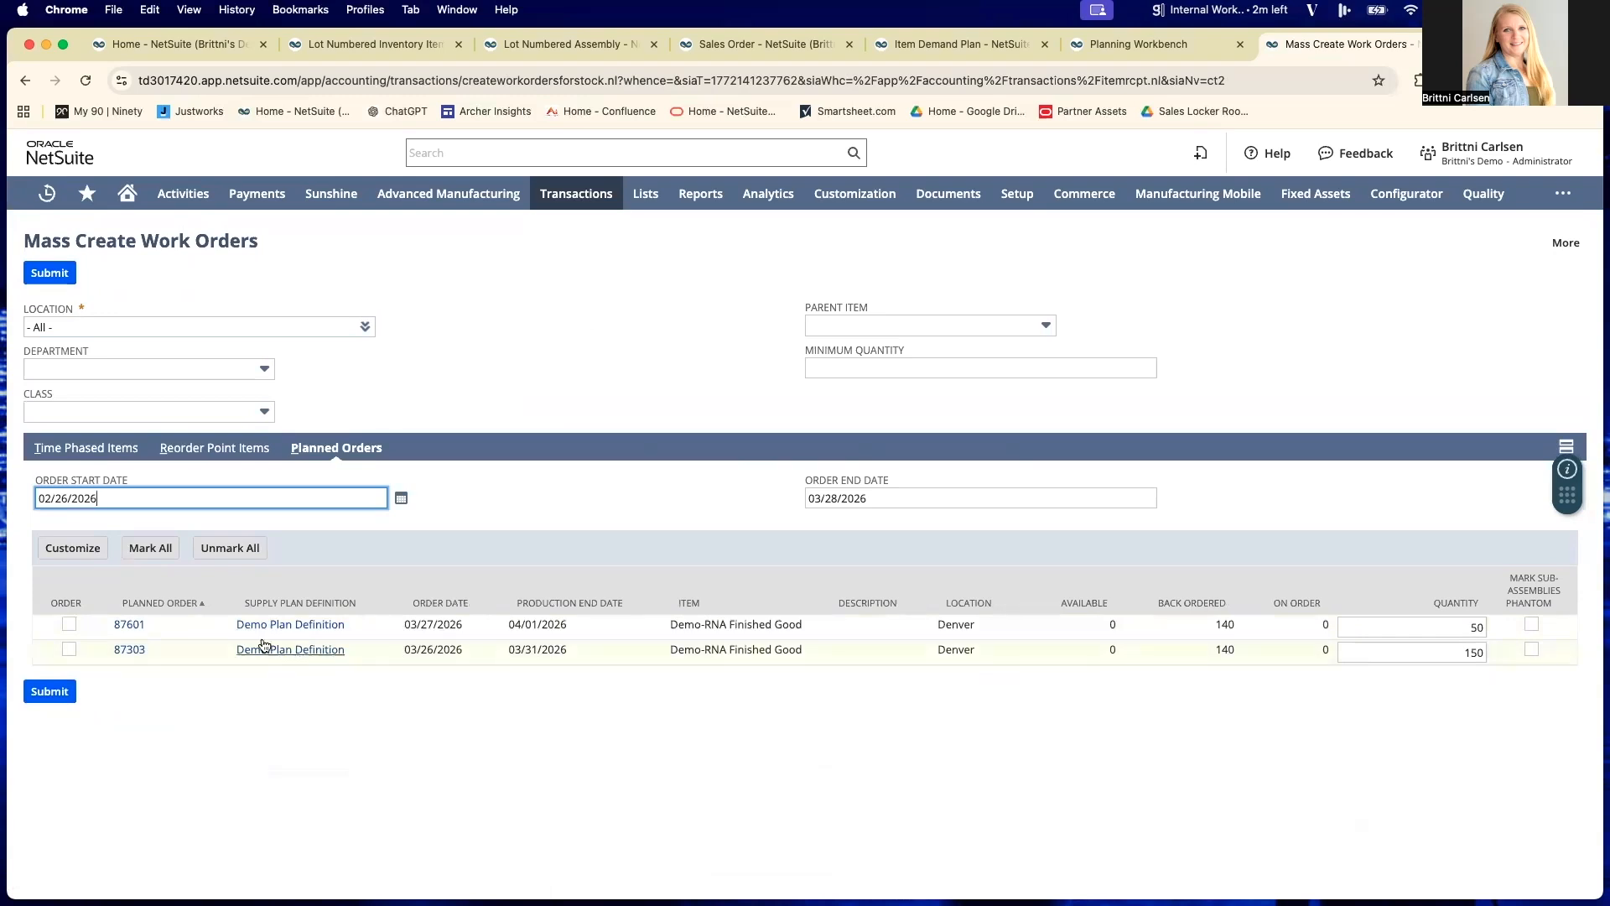
# - Submit the 50-unit Demo-RNA Finished Good planned order for work order creation, and open the resulting work order once processed
pyautogui.click(69, 624)
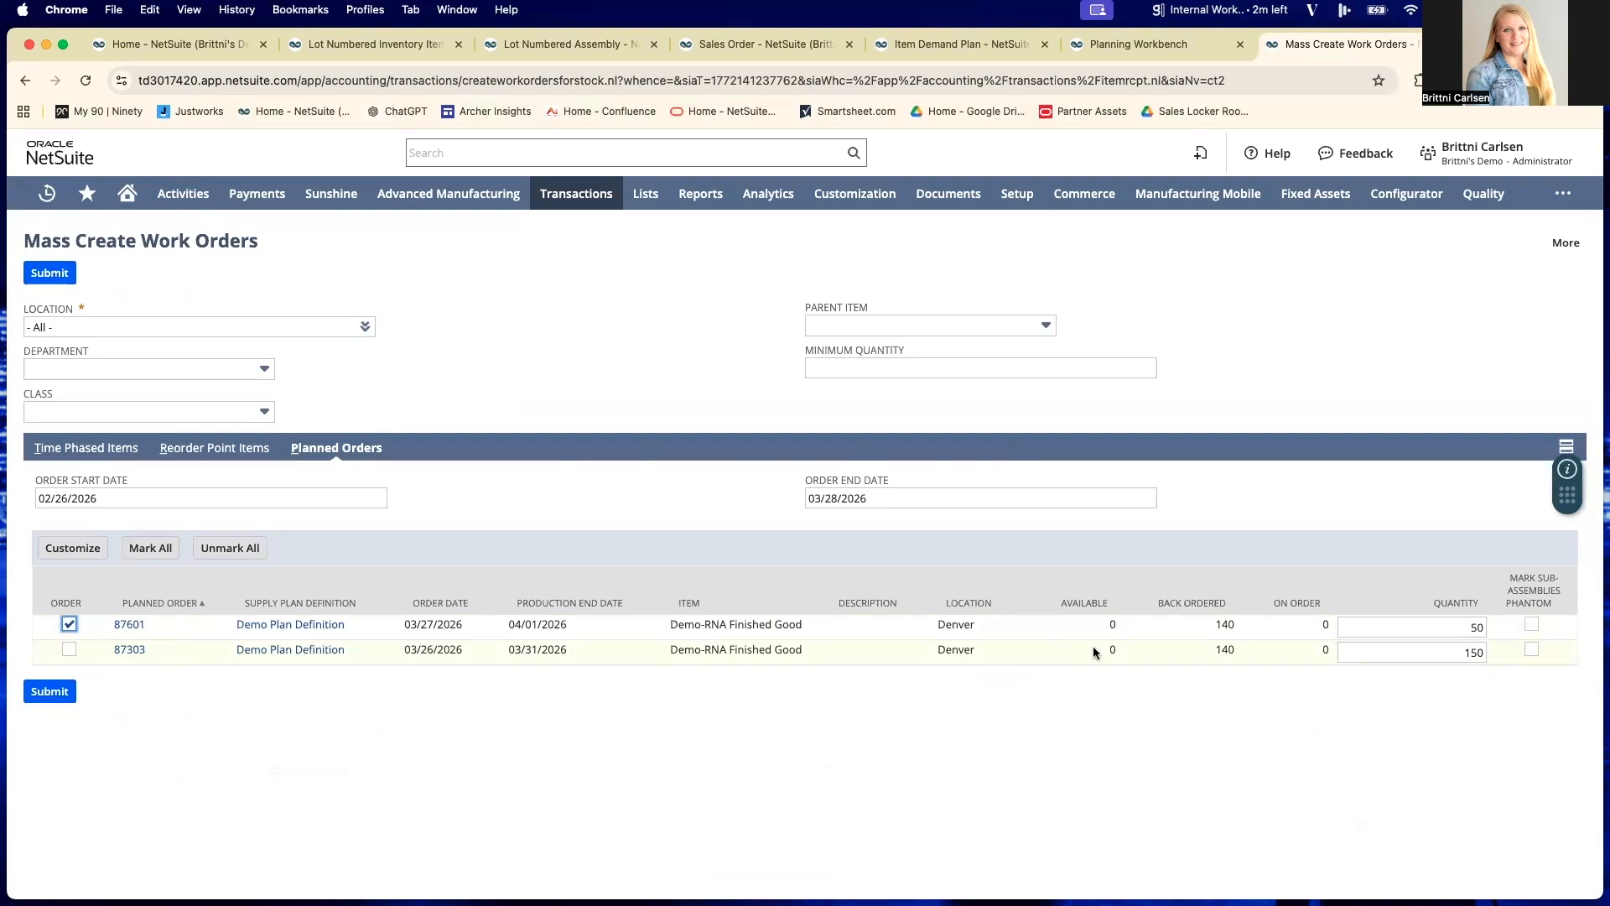
pyautogui.click(50, 274)
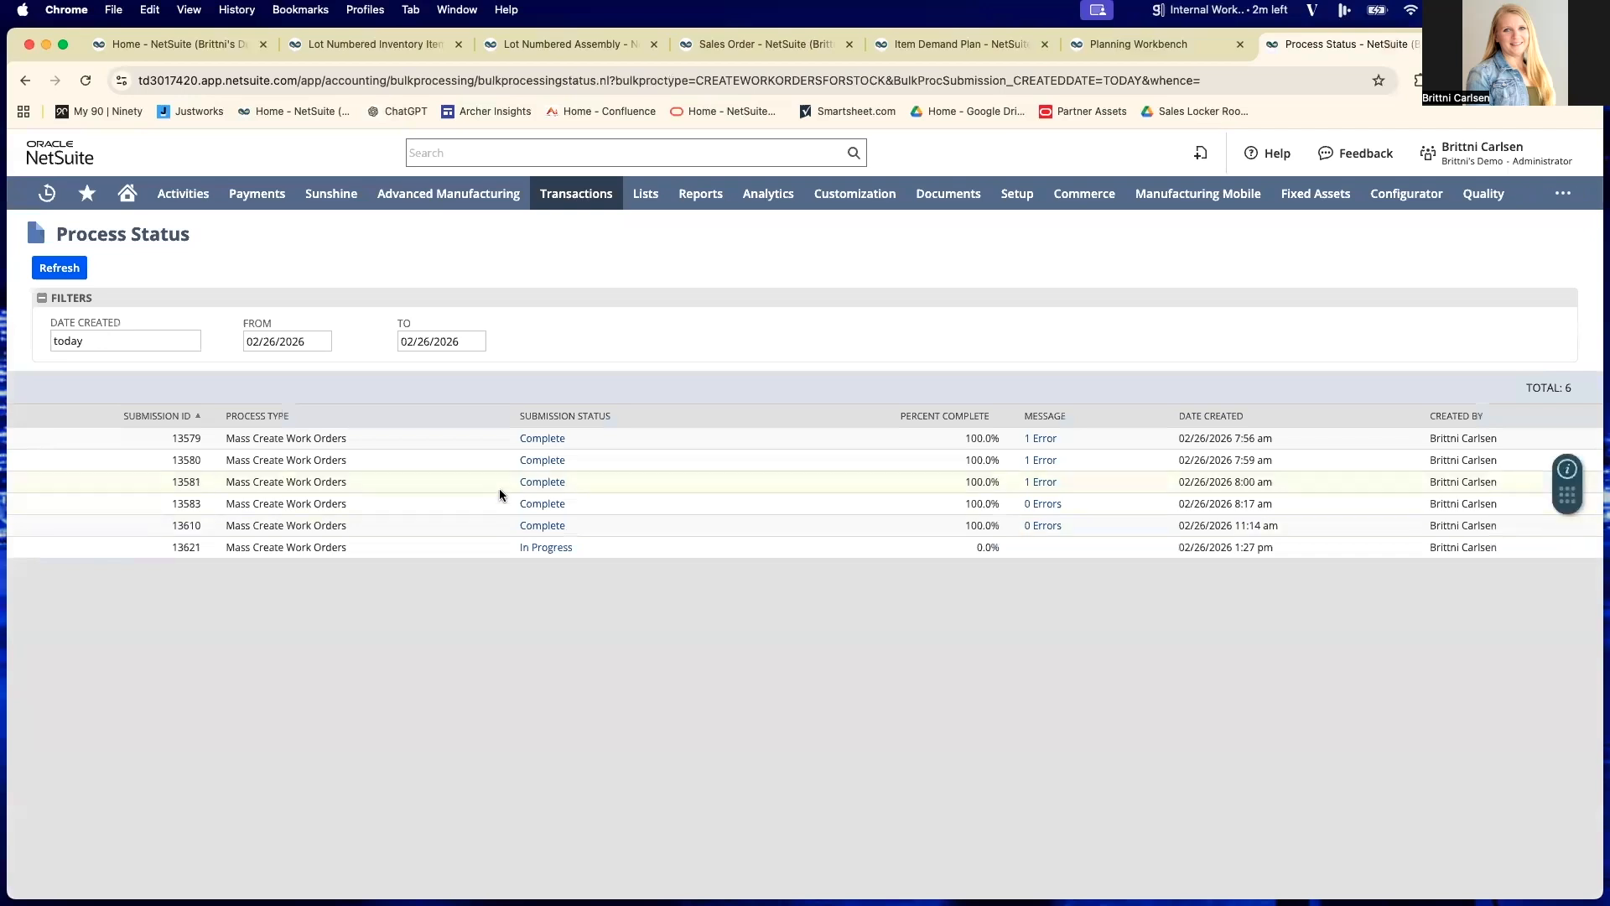
pyautogui.click(67, 273)
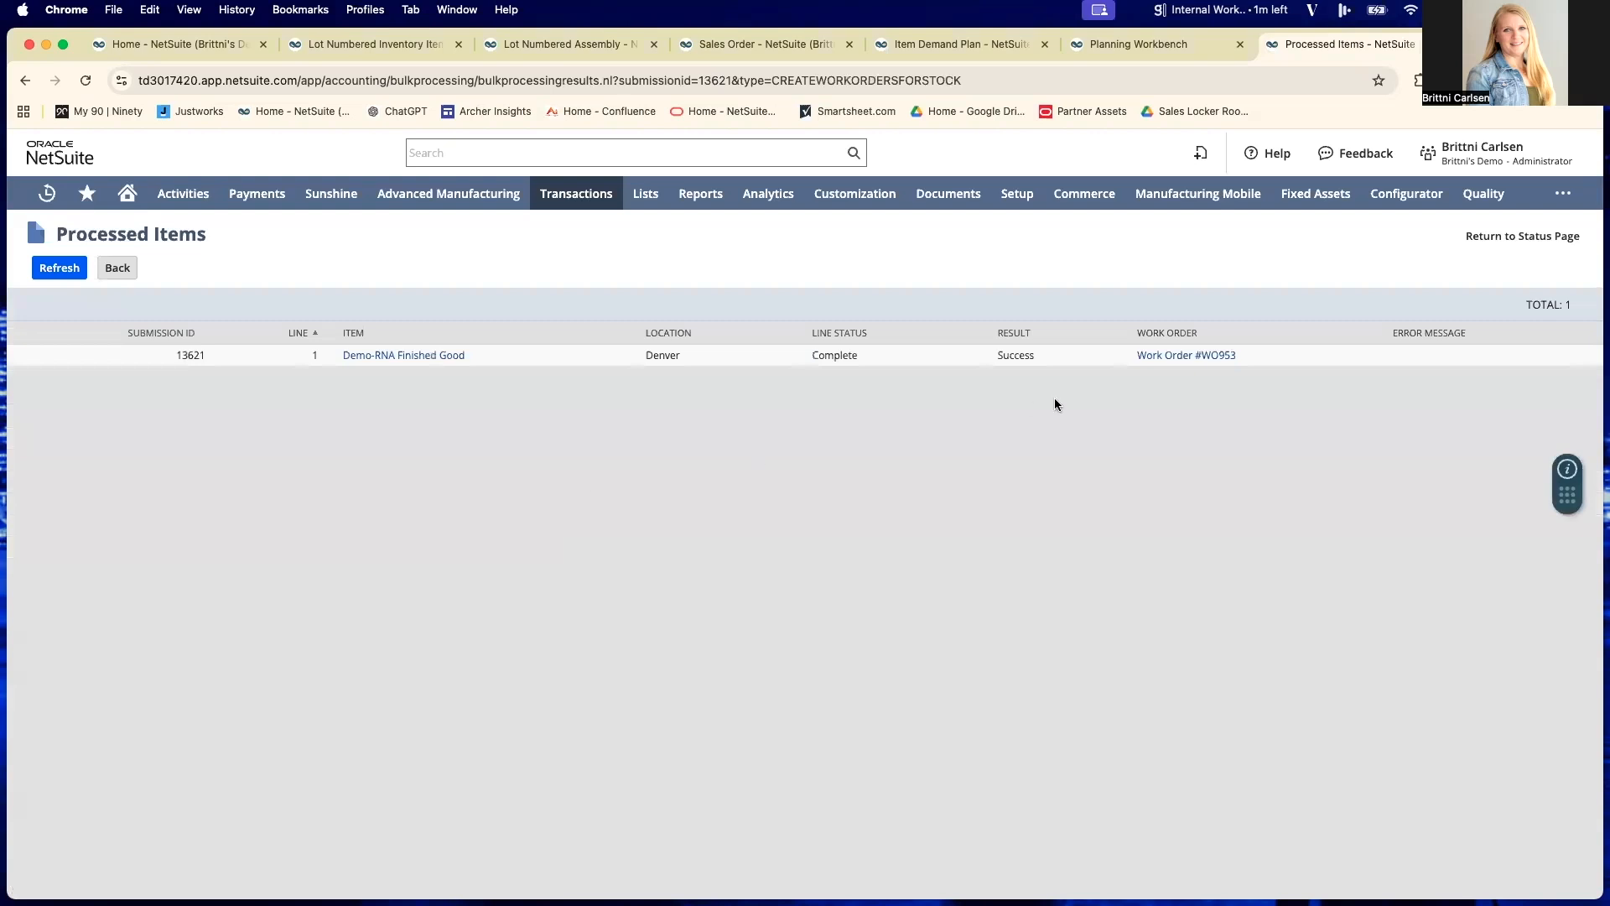
pyautogui.click(1172, 359)
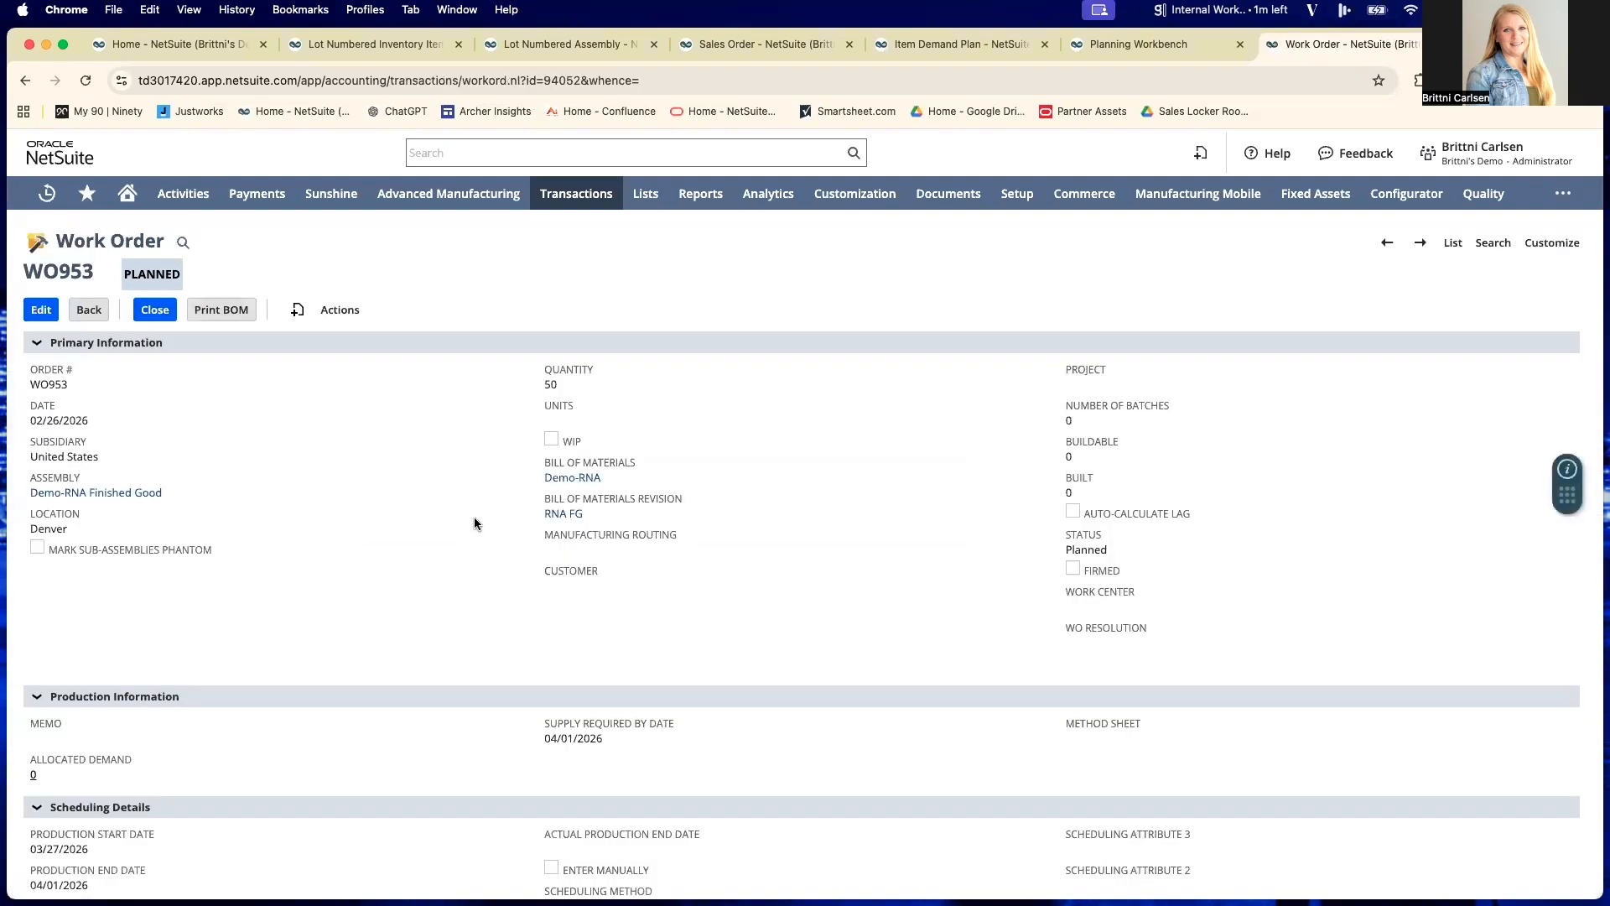
# - Edit the Demo-RNA Finished Good work order and set its status to Released
pyautogui.click(41, 310)
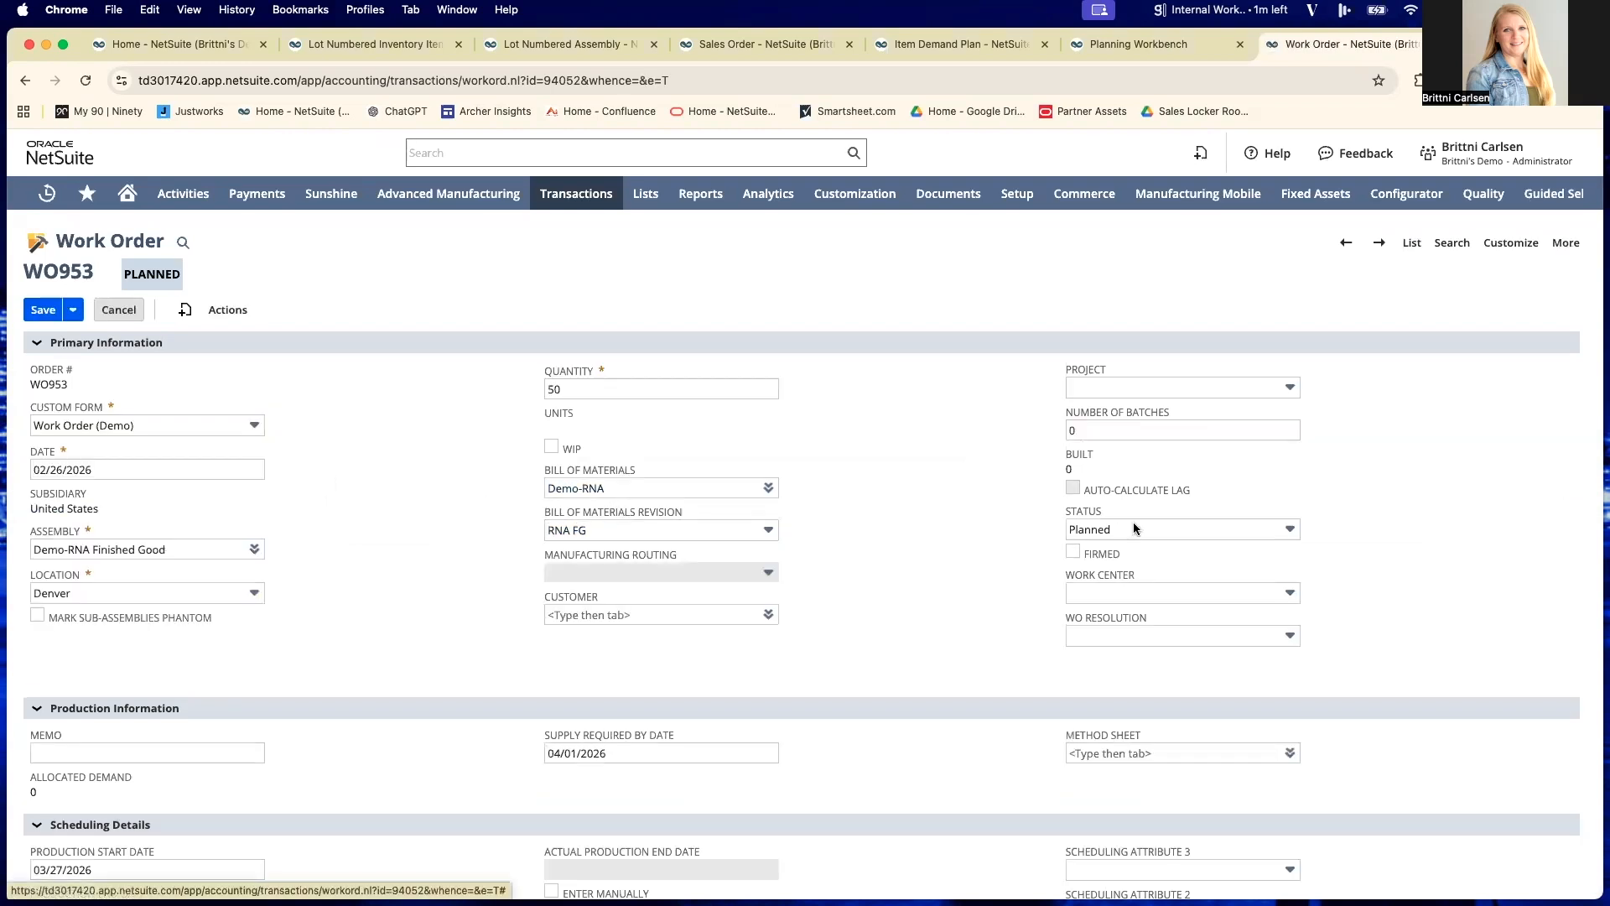
pyautogui.click(1134, 528)
pyautogui.click(1121, 570)
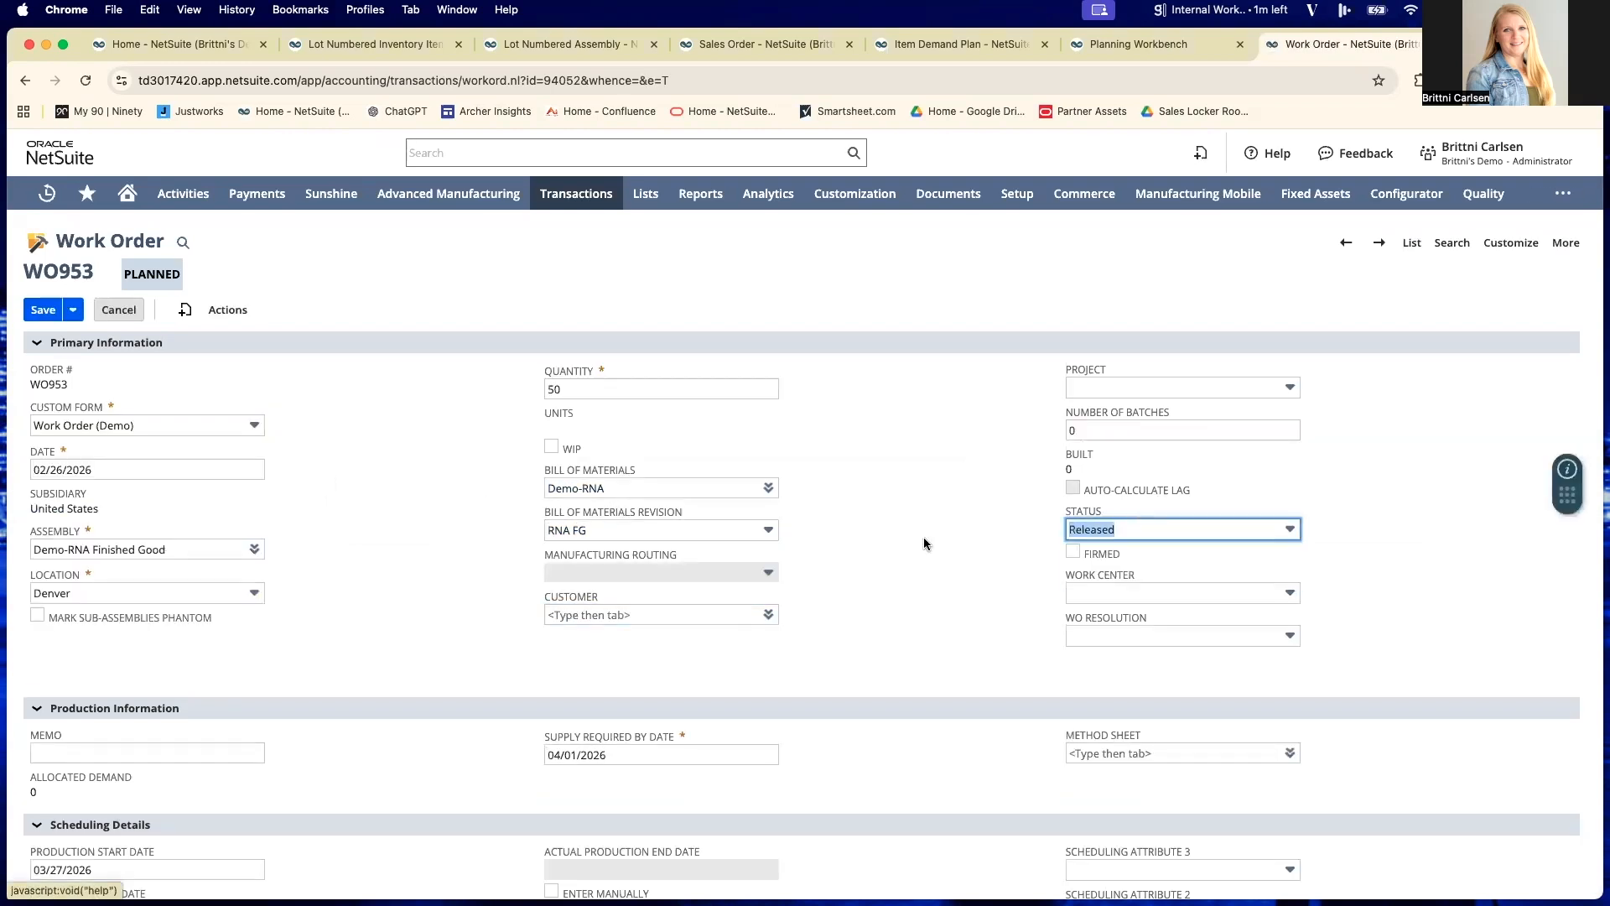
# - Review the work order's build quantity and the availability, required quantities and inventory detail of its Demo-Enzymes and Demo-Nucleotides components
pyautogui.scroll(-5, 907, 525)
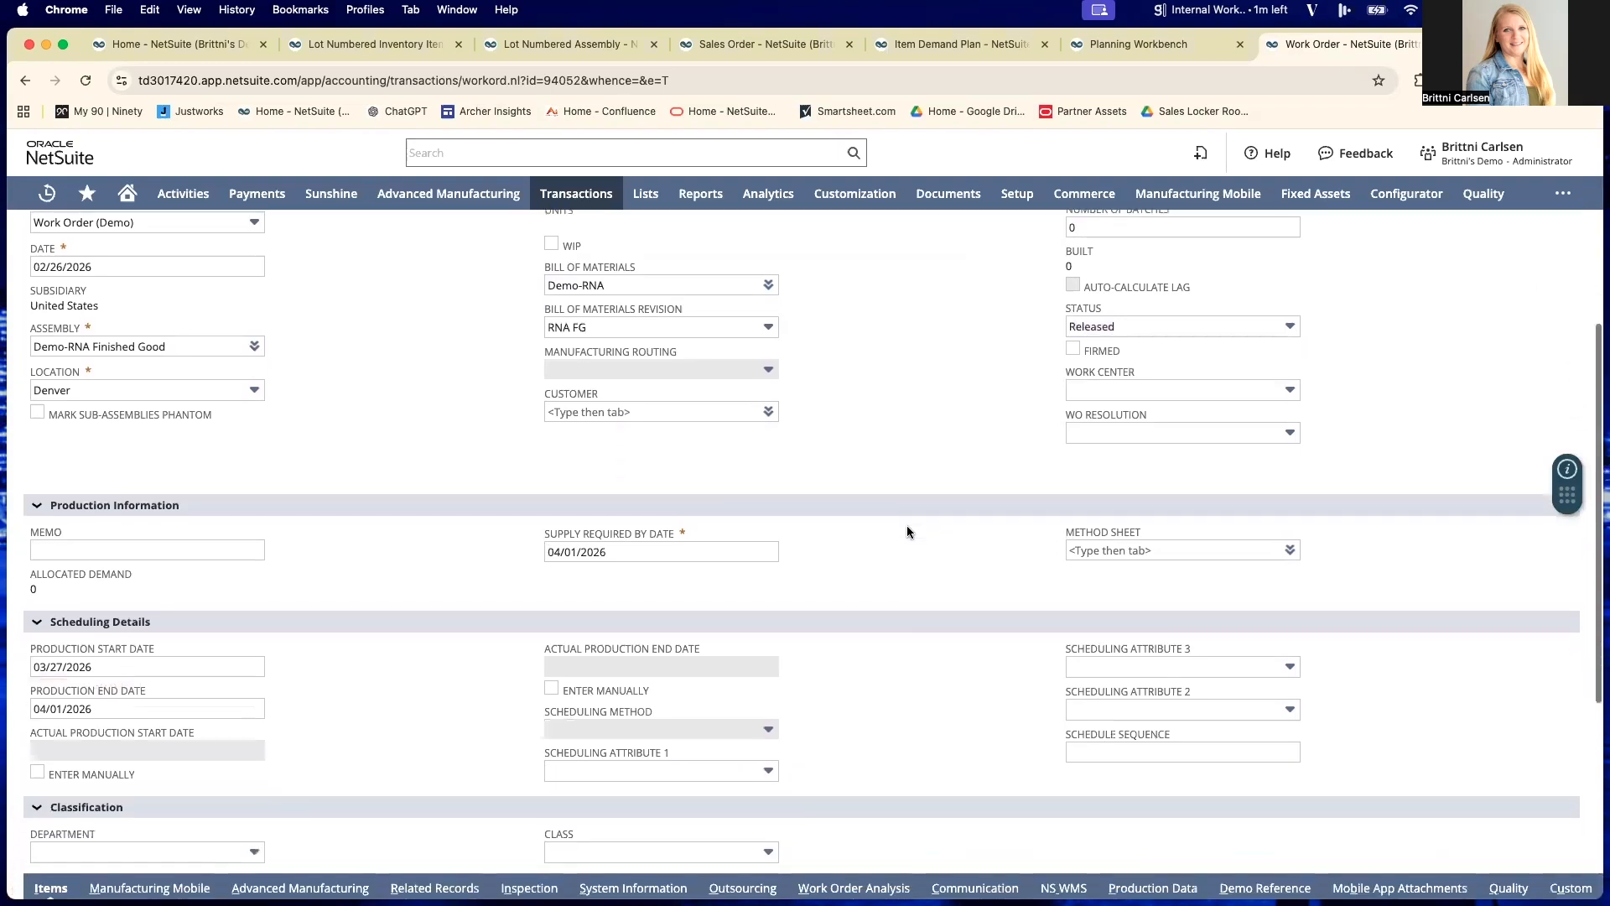
pyautogui.scroll(-2, 908, 525)
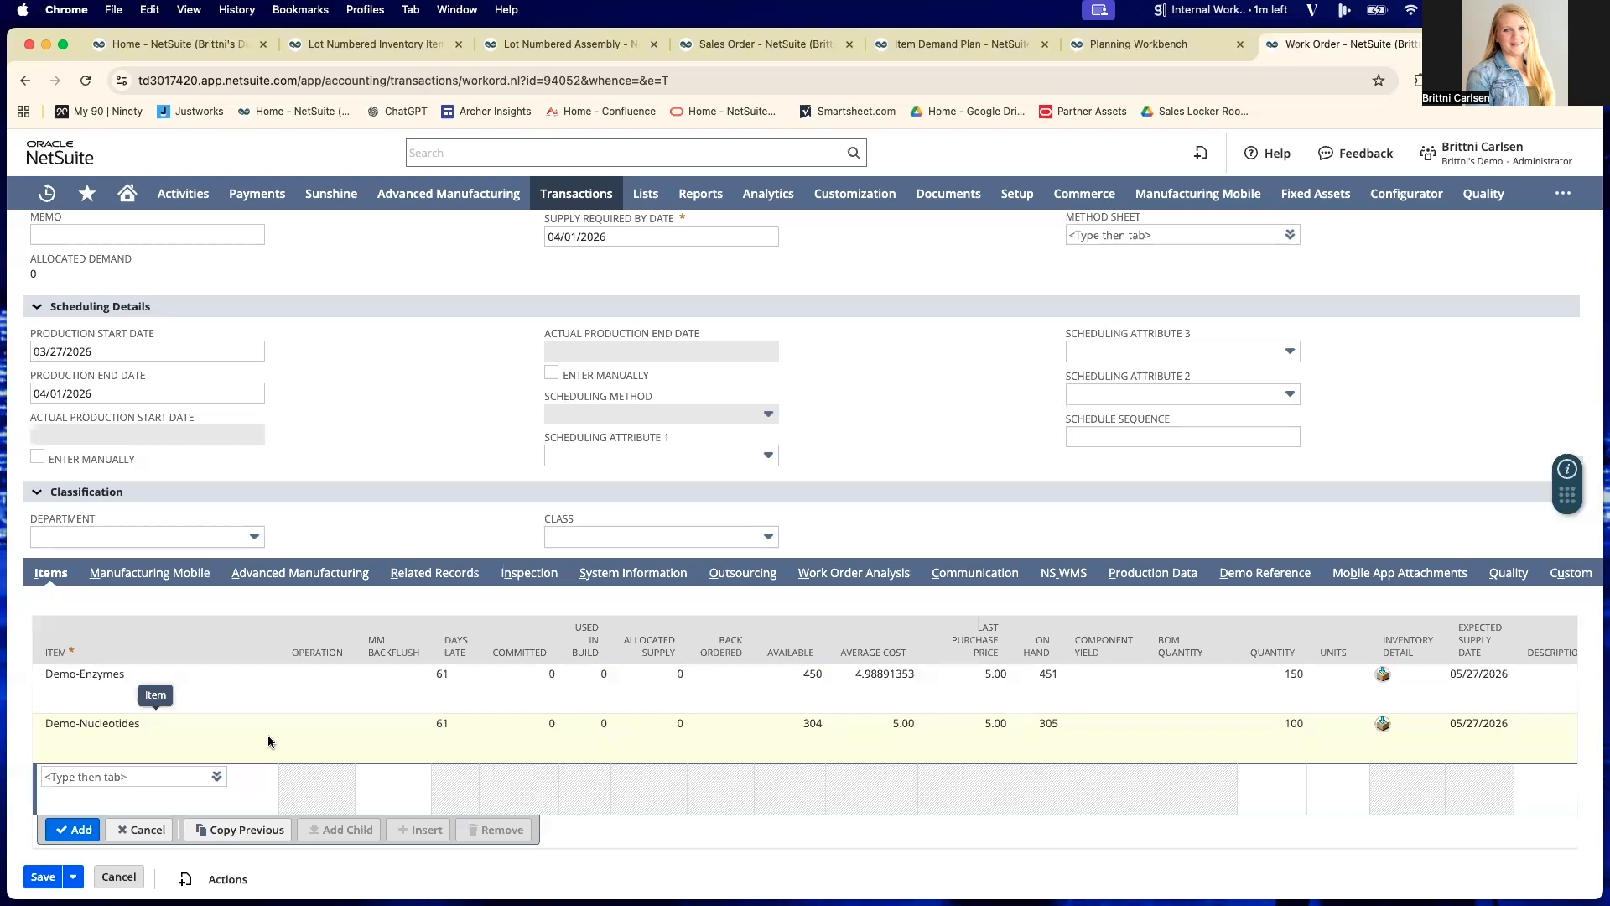
pyautogui.scroll(1, 482, 736)
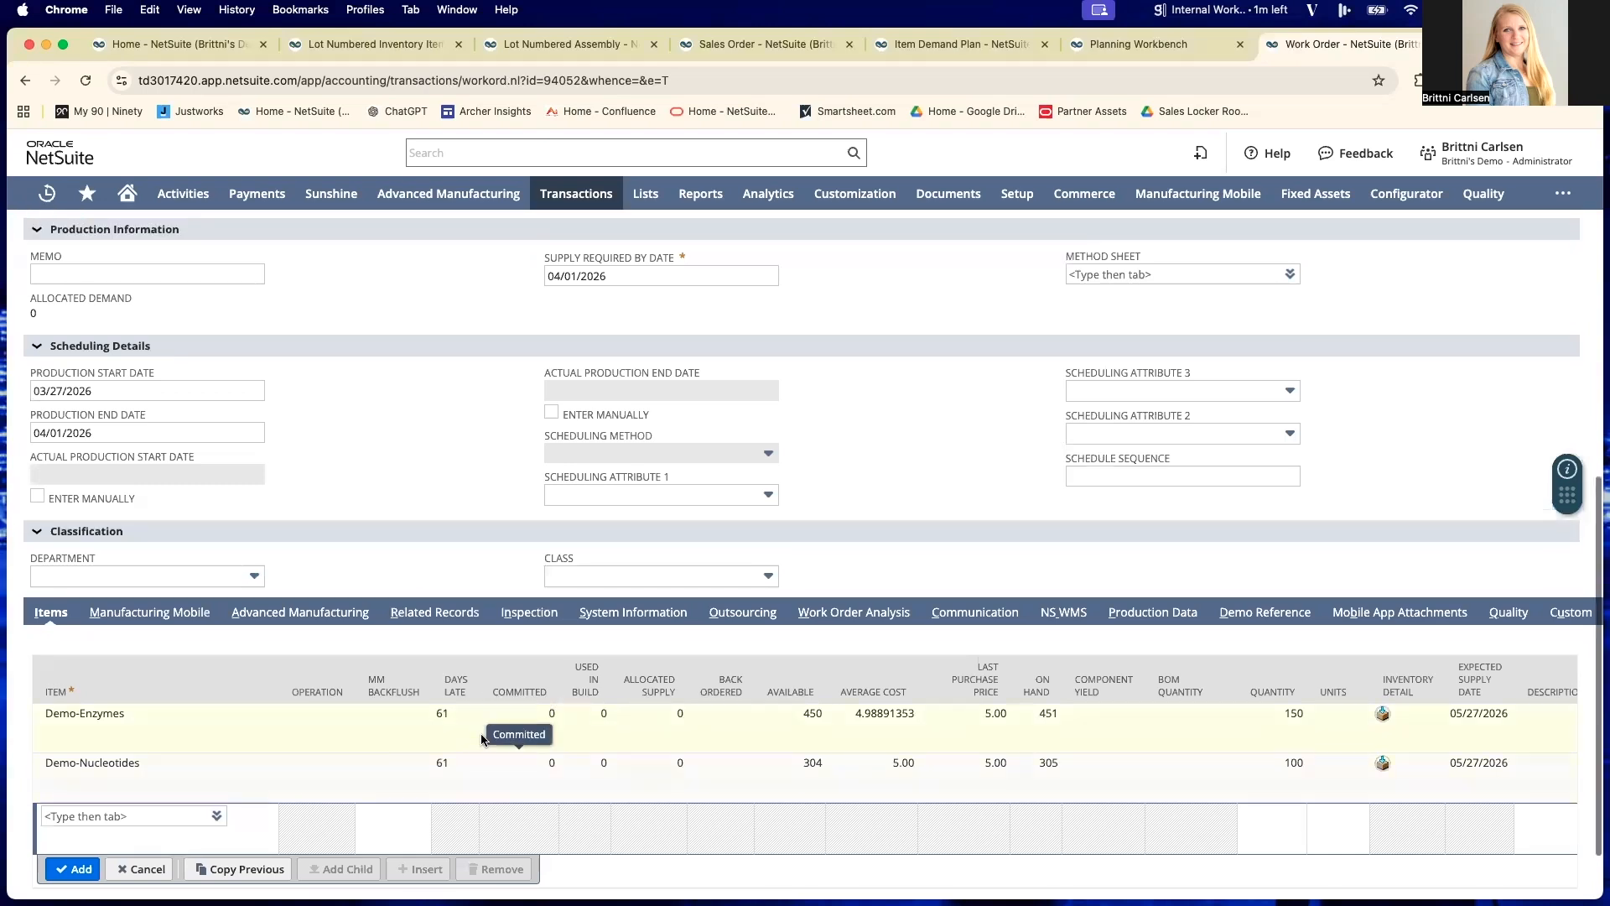
pyautogui.scroll(5, 483, 739)
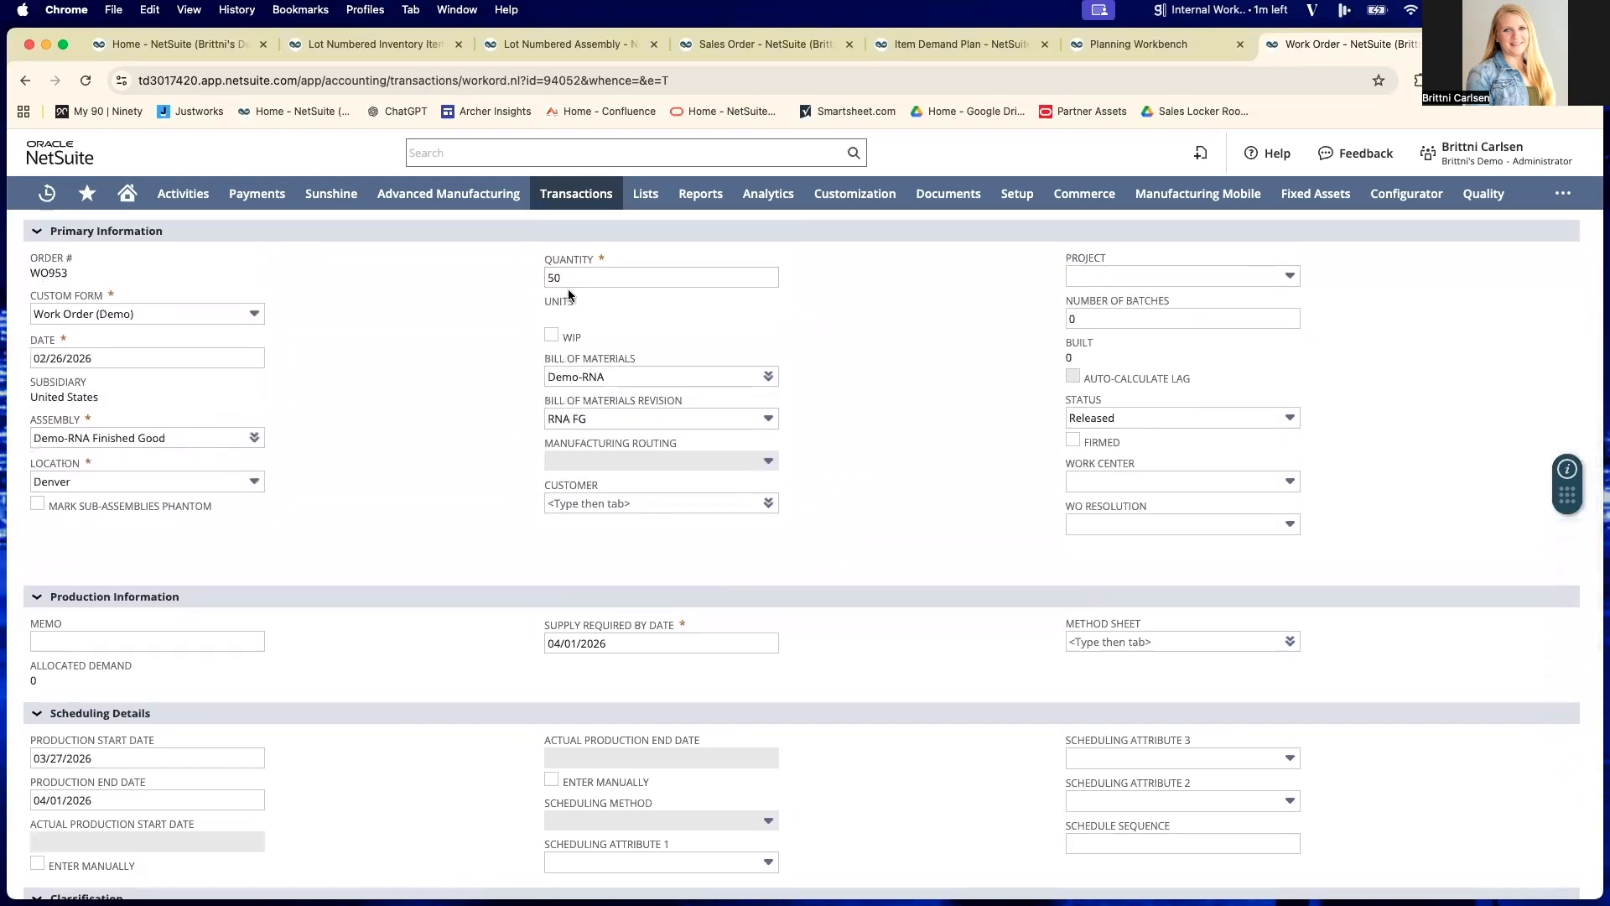
pyautogui.scroll(-5, 904, 606)
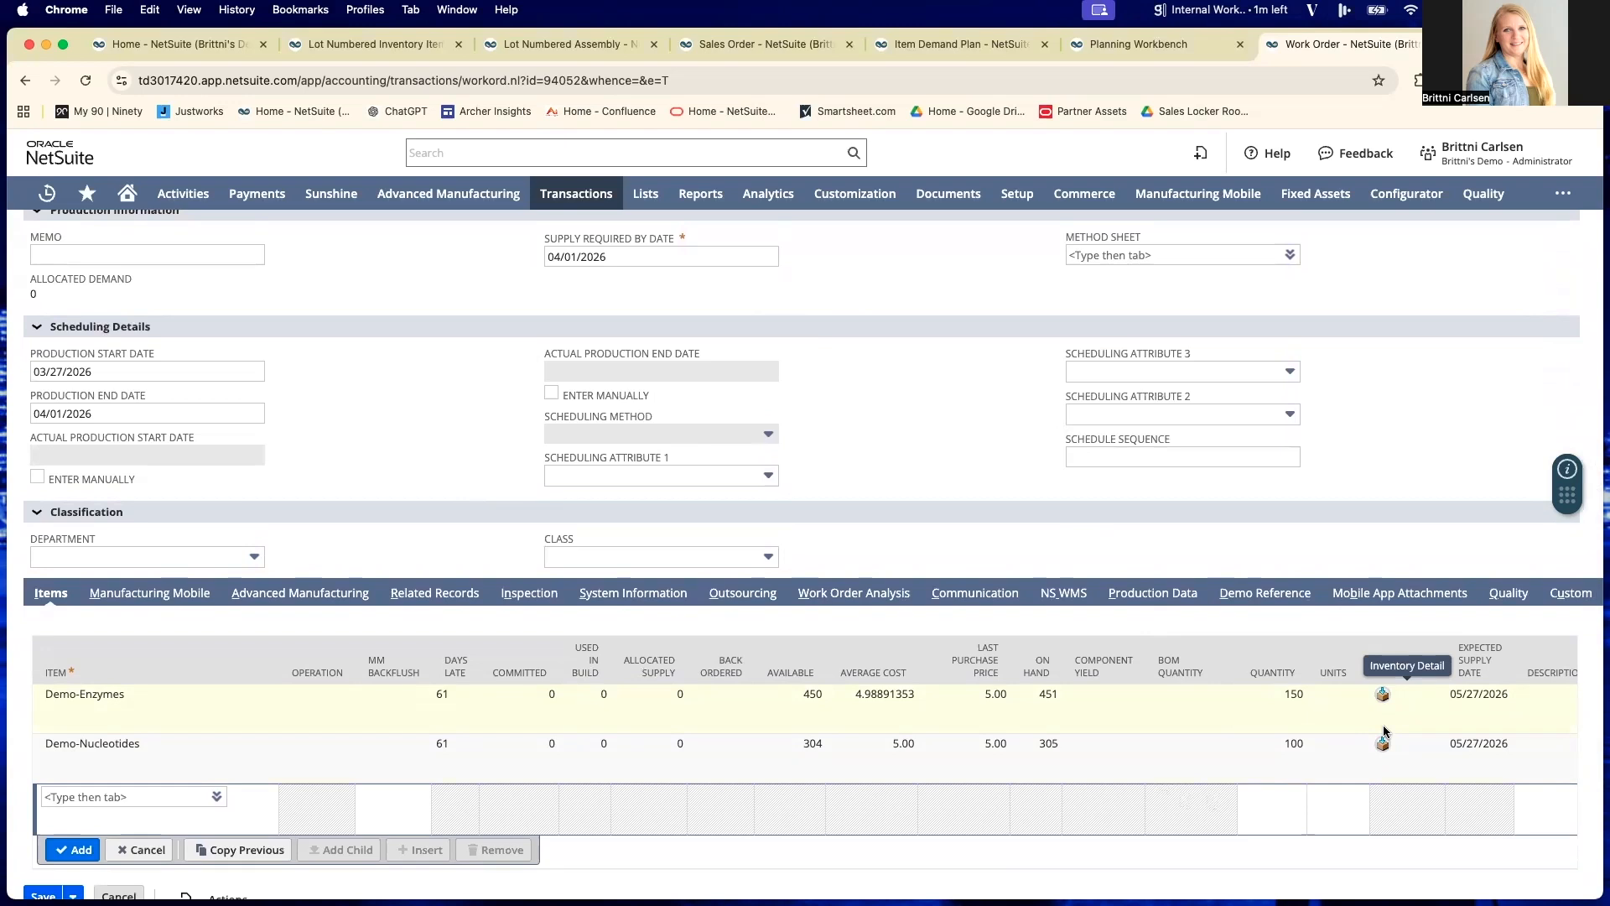
pyautogui.hscroll(1, 1347, 730)
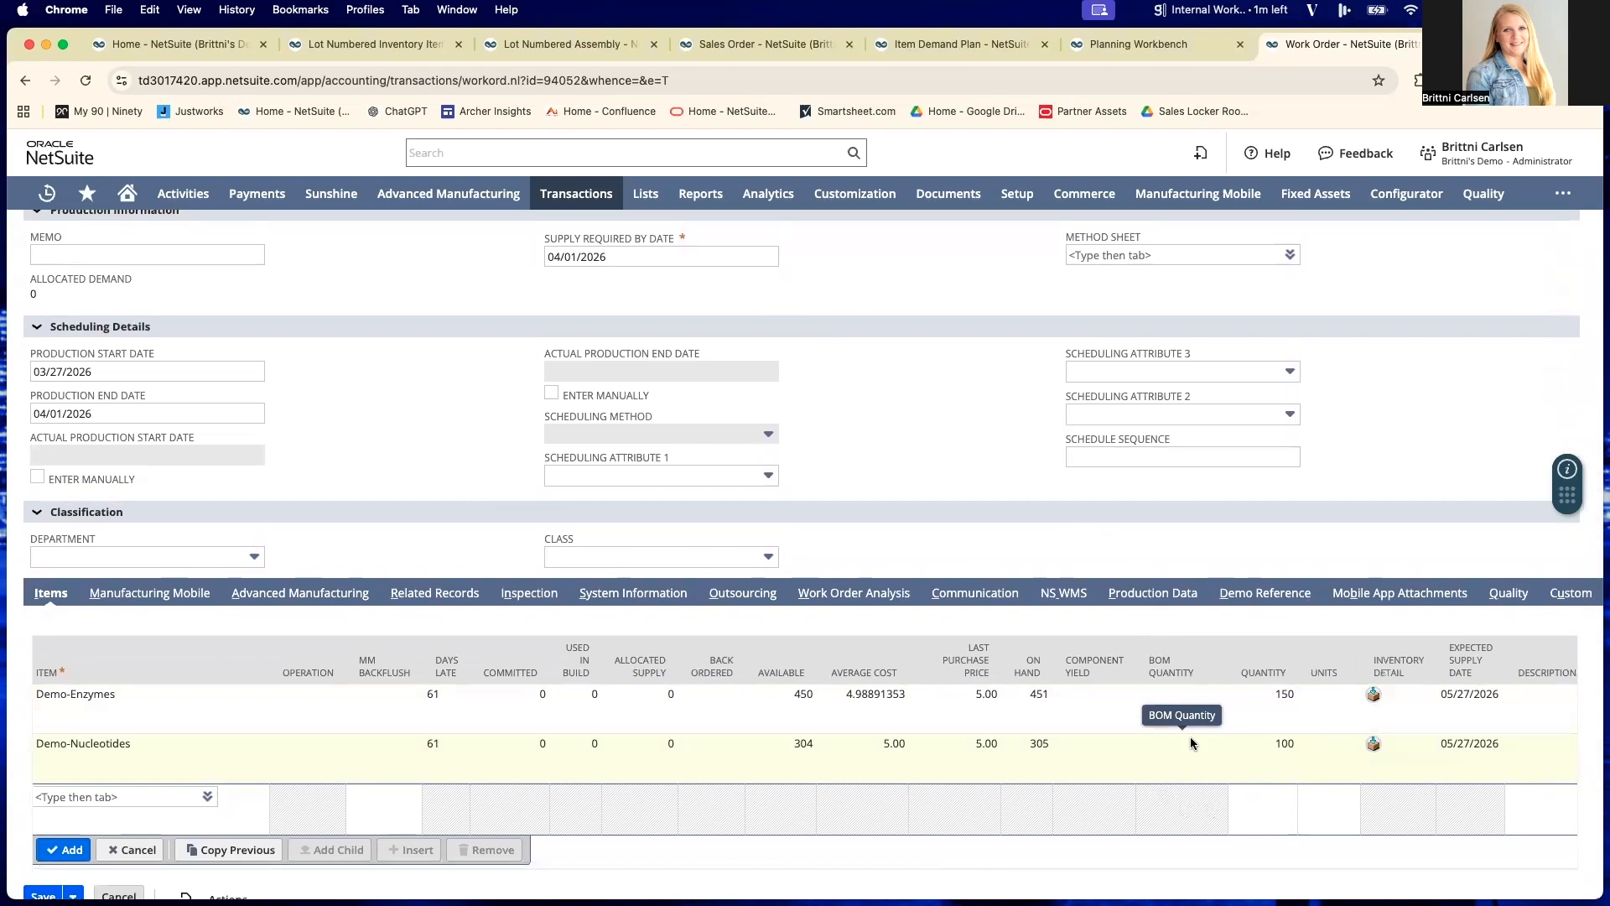
# - Save the released Demo-RNA Finished Good work order and start an assembly build from it
pyautogui.scroll(1, 1190, 736)
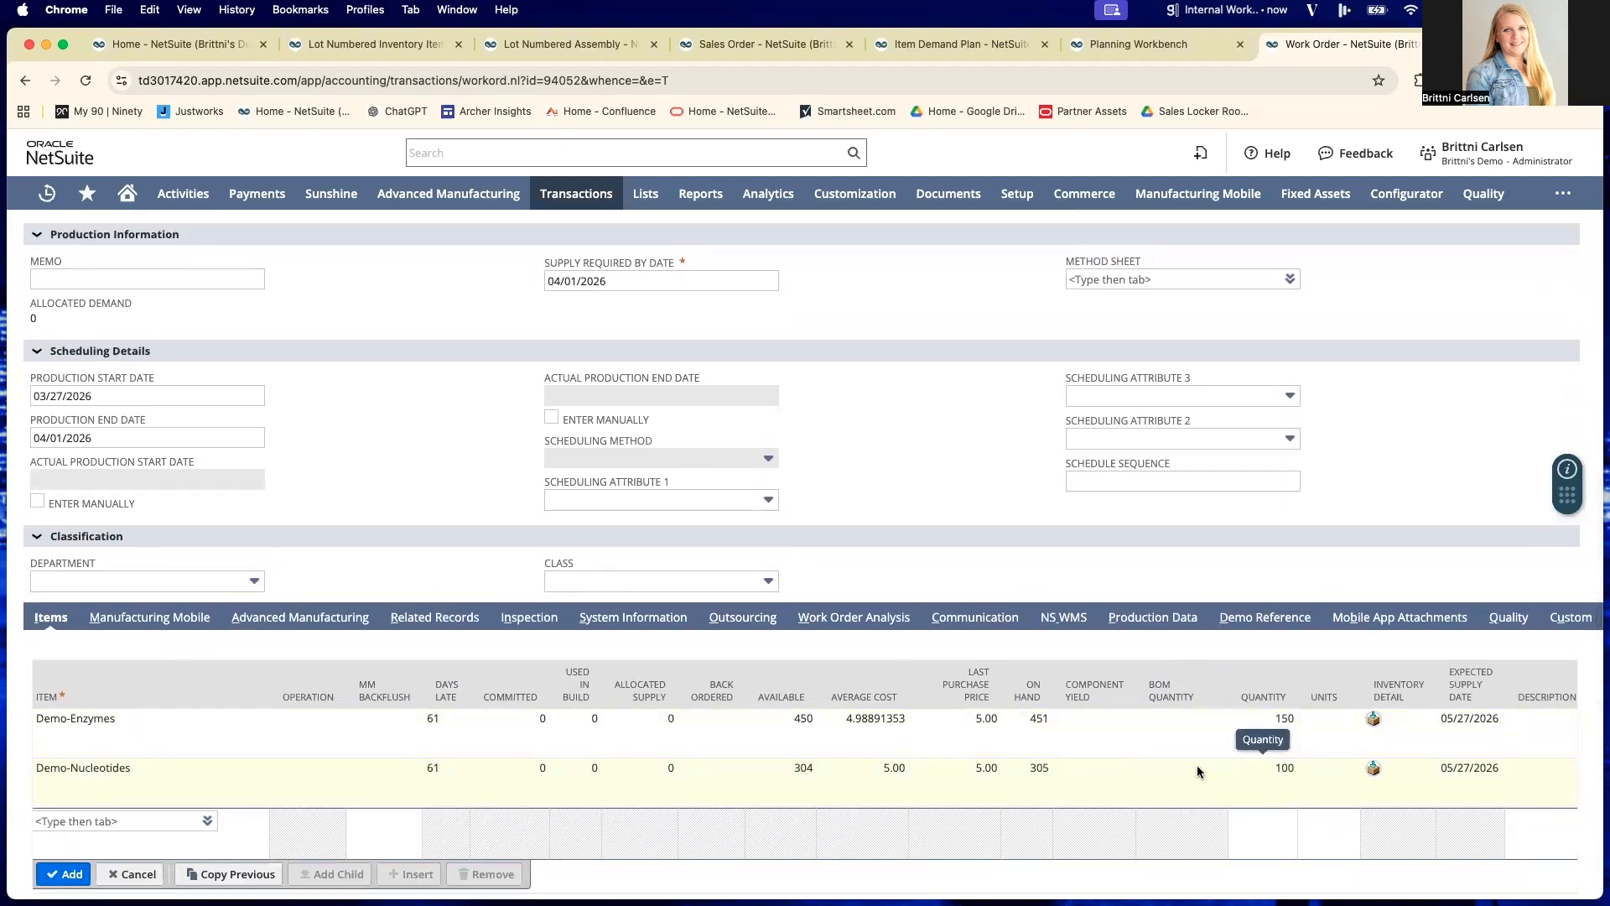
pyautogui.scroll(1, 1196, 764)
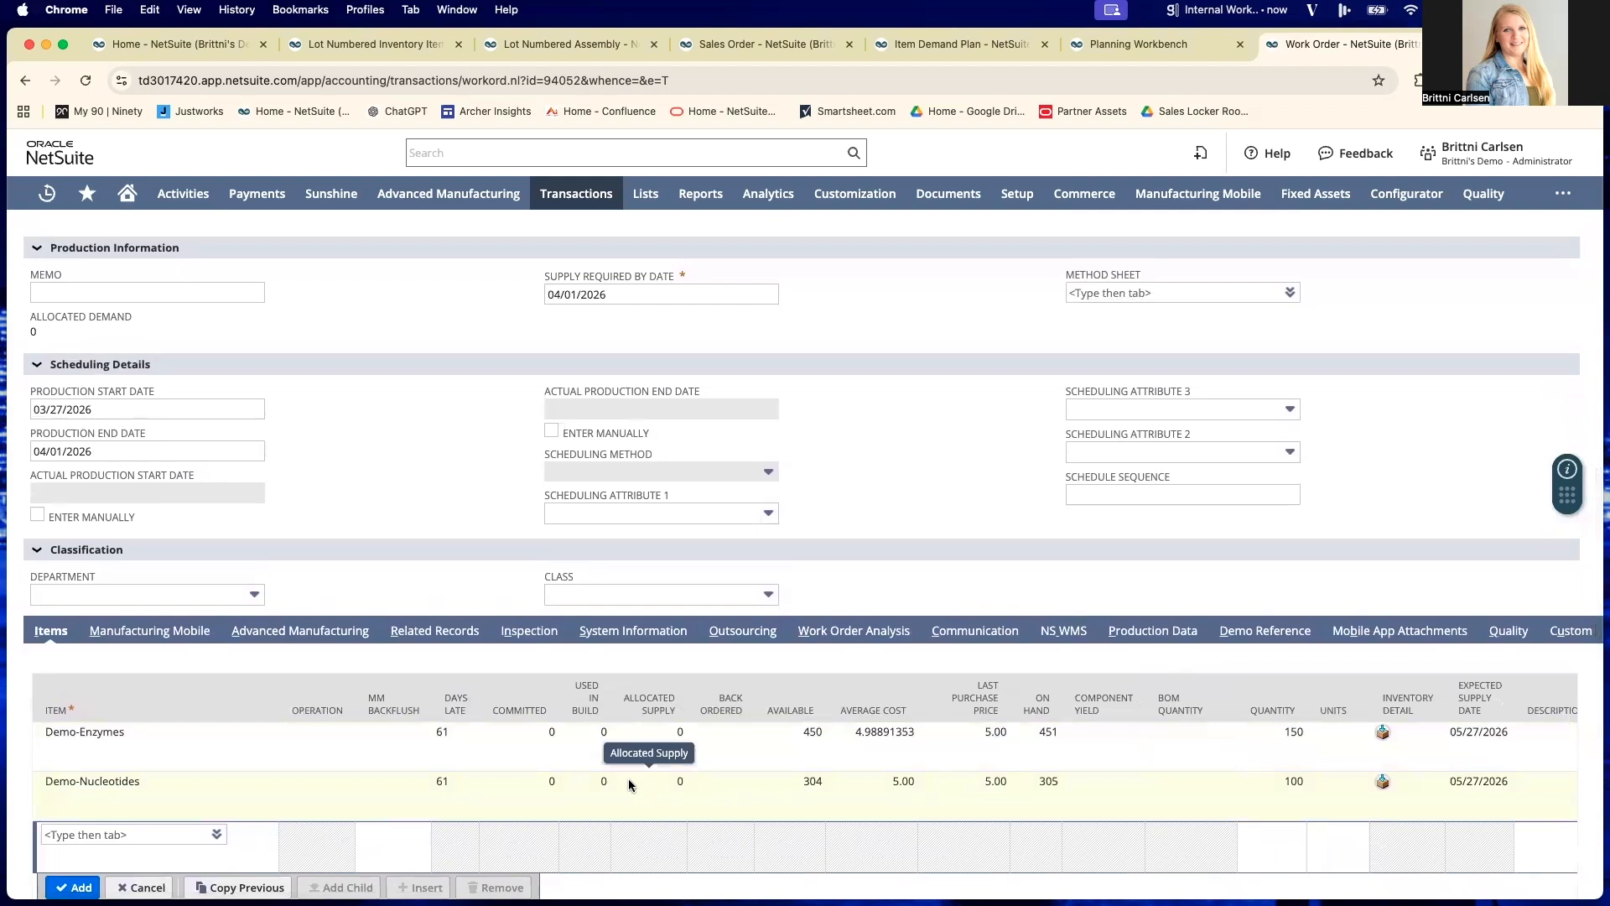
pyautogui.scroll(-2, 480, 767)
pyautogui.scroll(12, 375, 799)
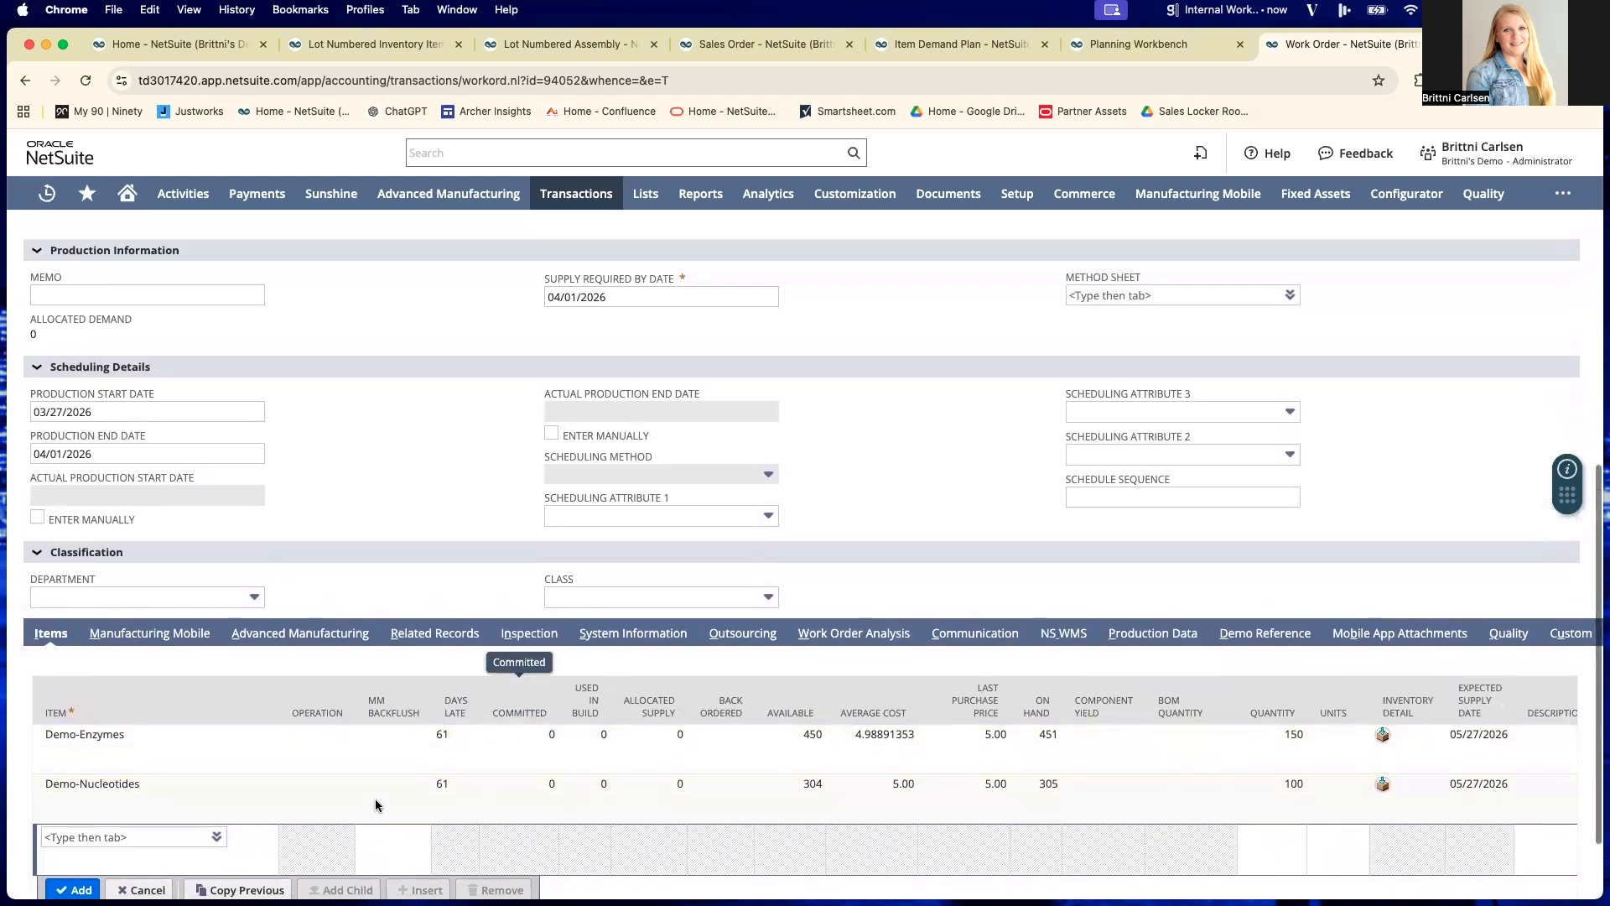
pyautogui.click(42, 310)
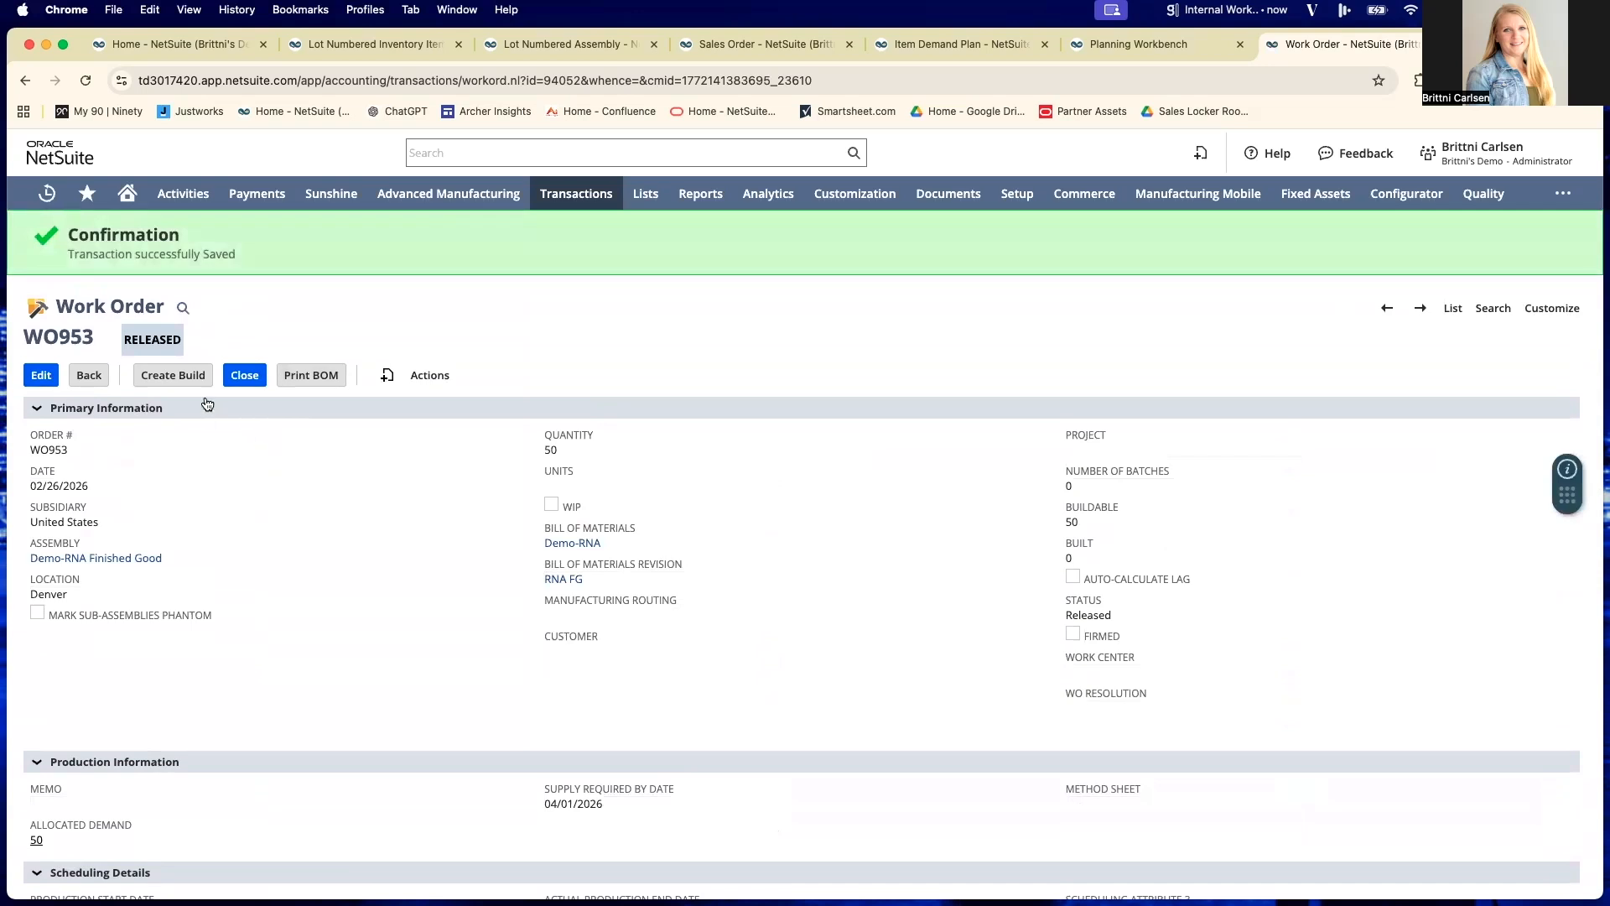
pyautogui.click(175, 375)
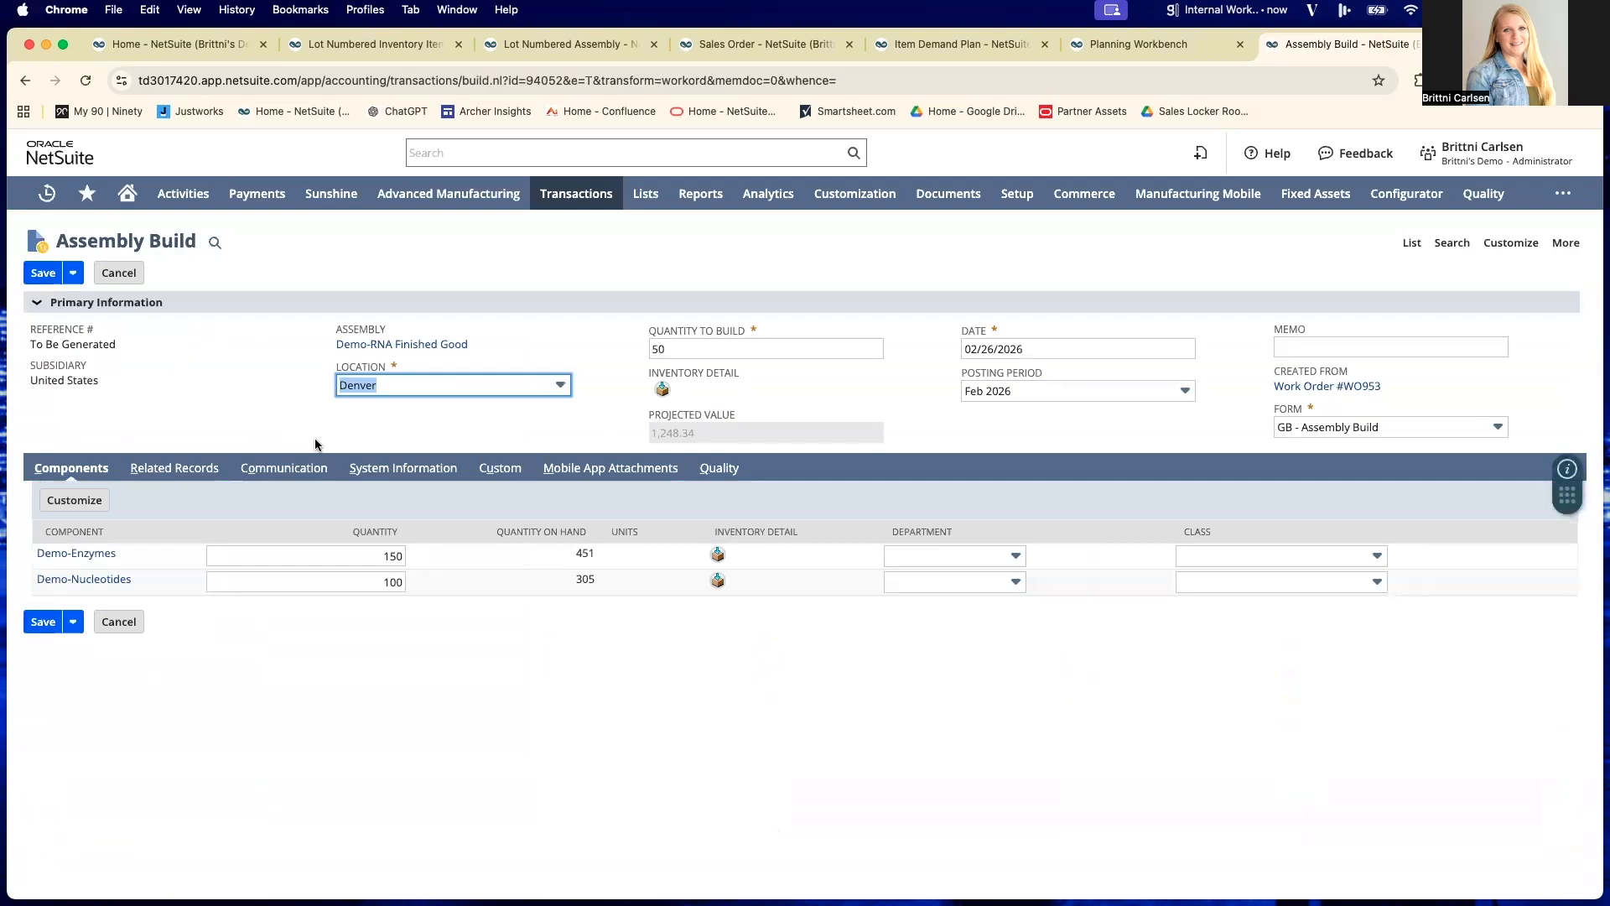
# - Assign 150 units from lot 789ABC to the Demo-Enzymes component in its inventory detail
pyautogui.click(718, 556)
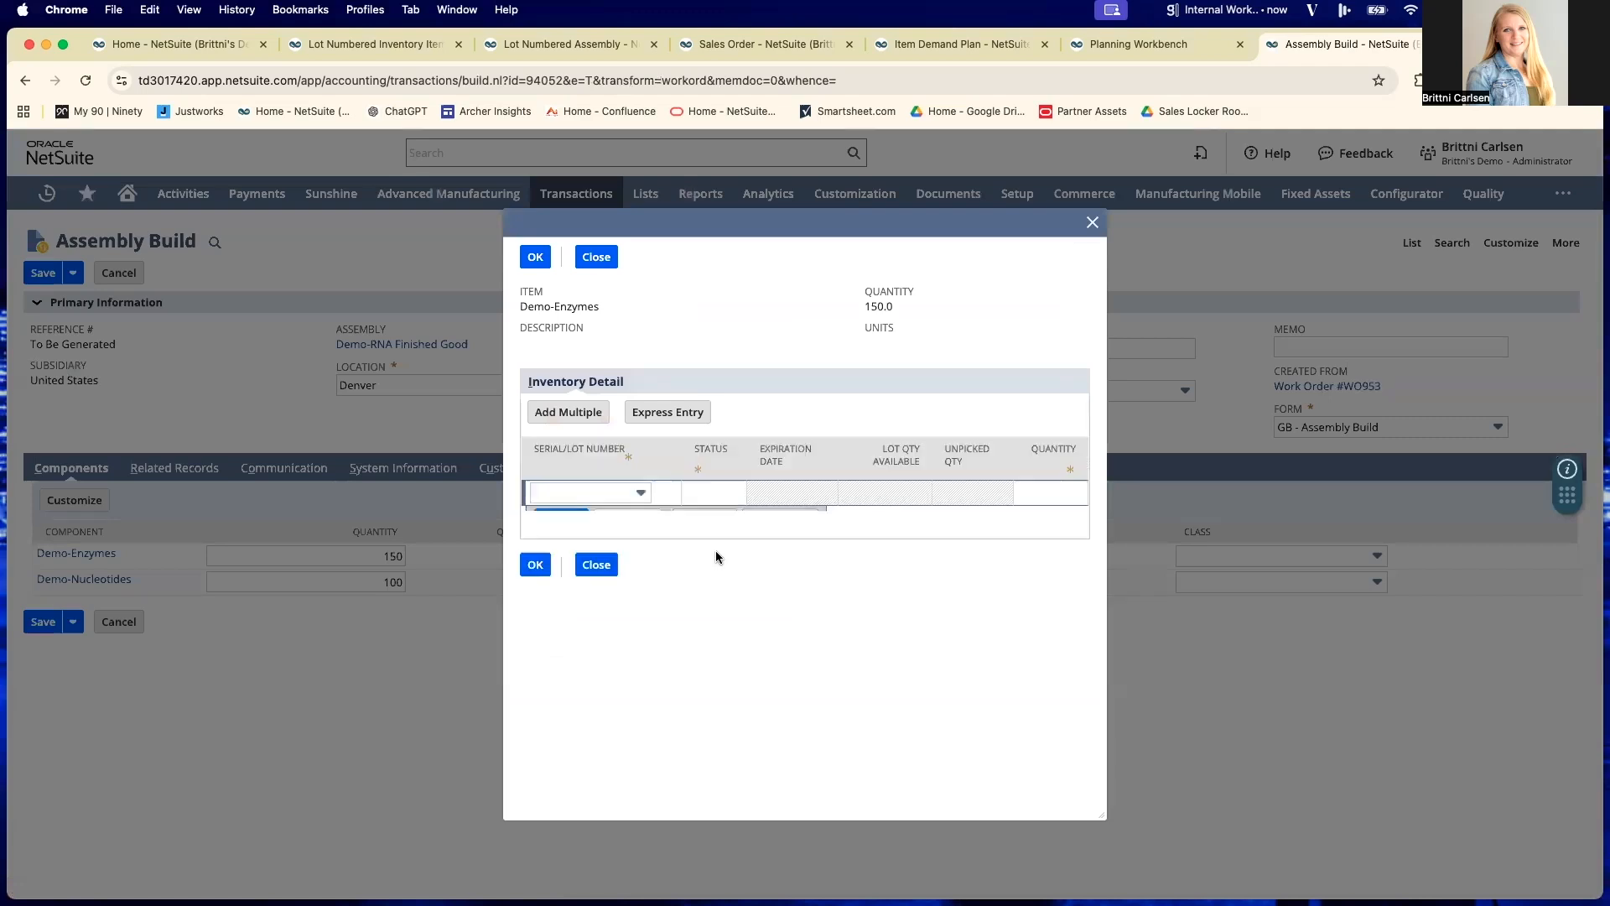
pyautogui.click(629, 488)
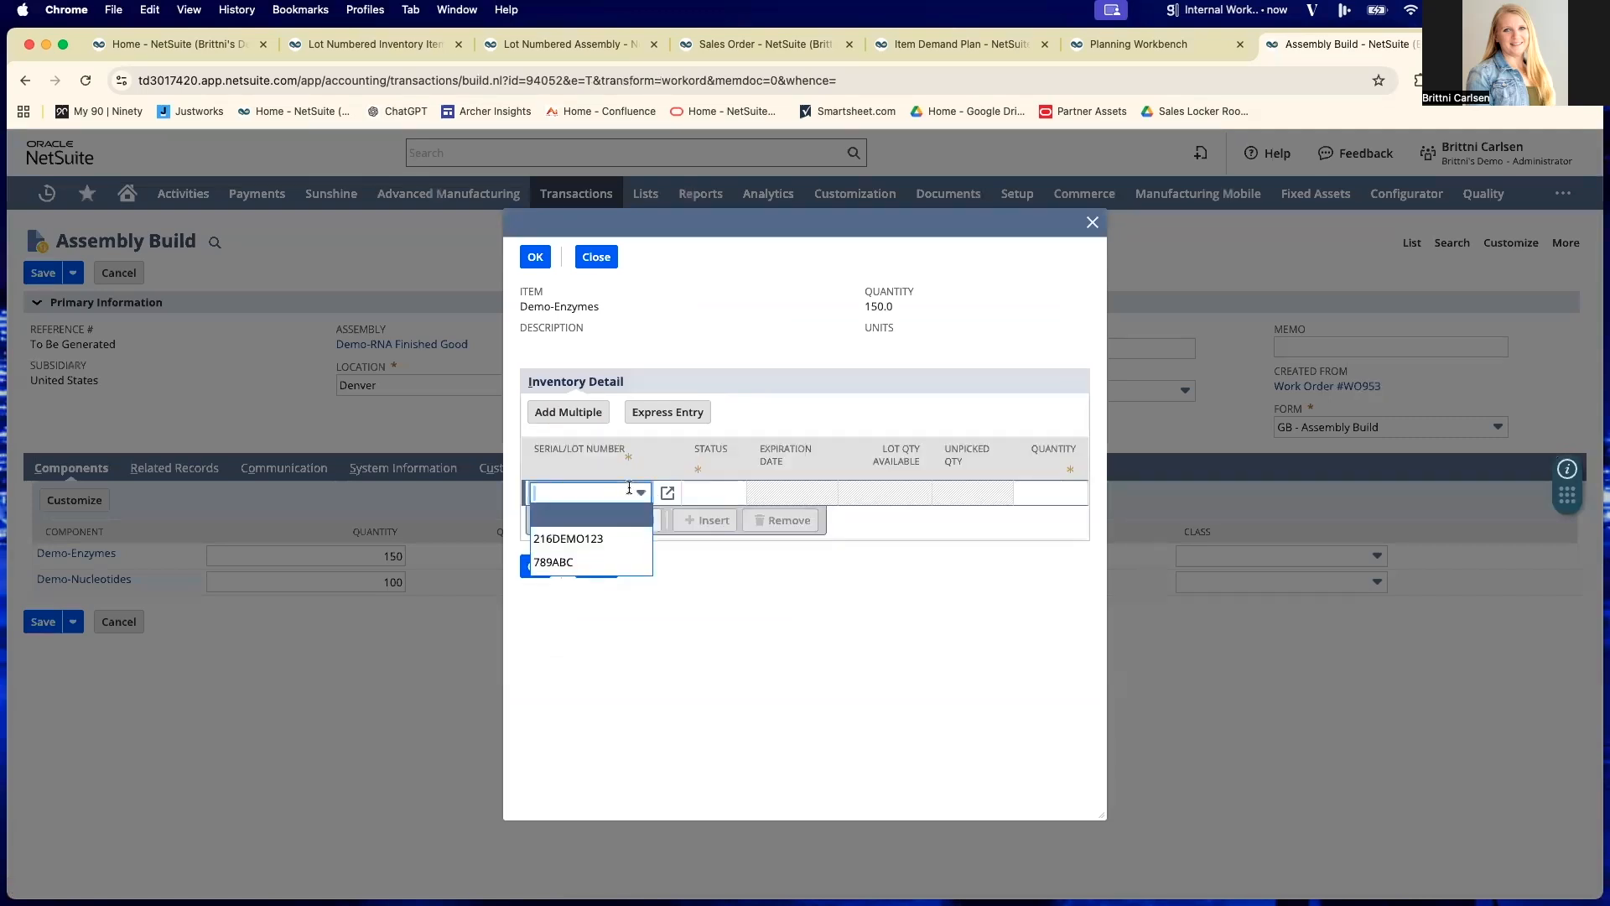
pyautogui.click(598, 539)
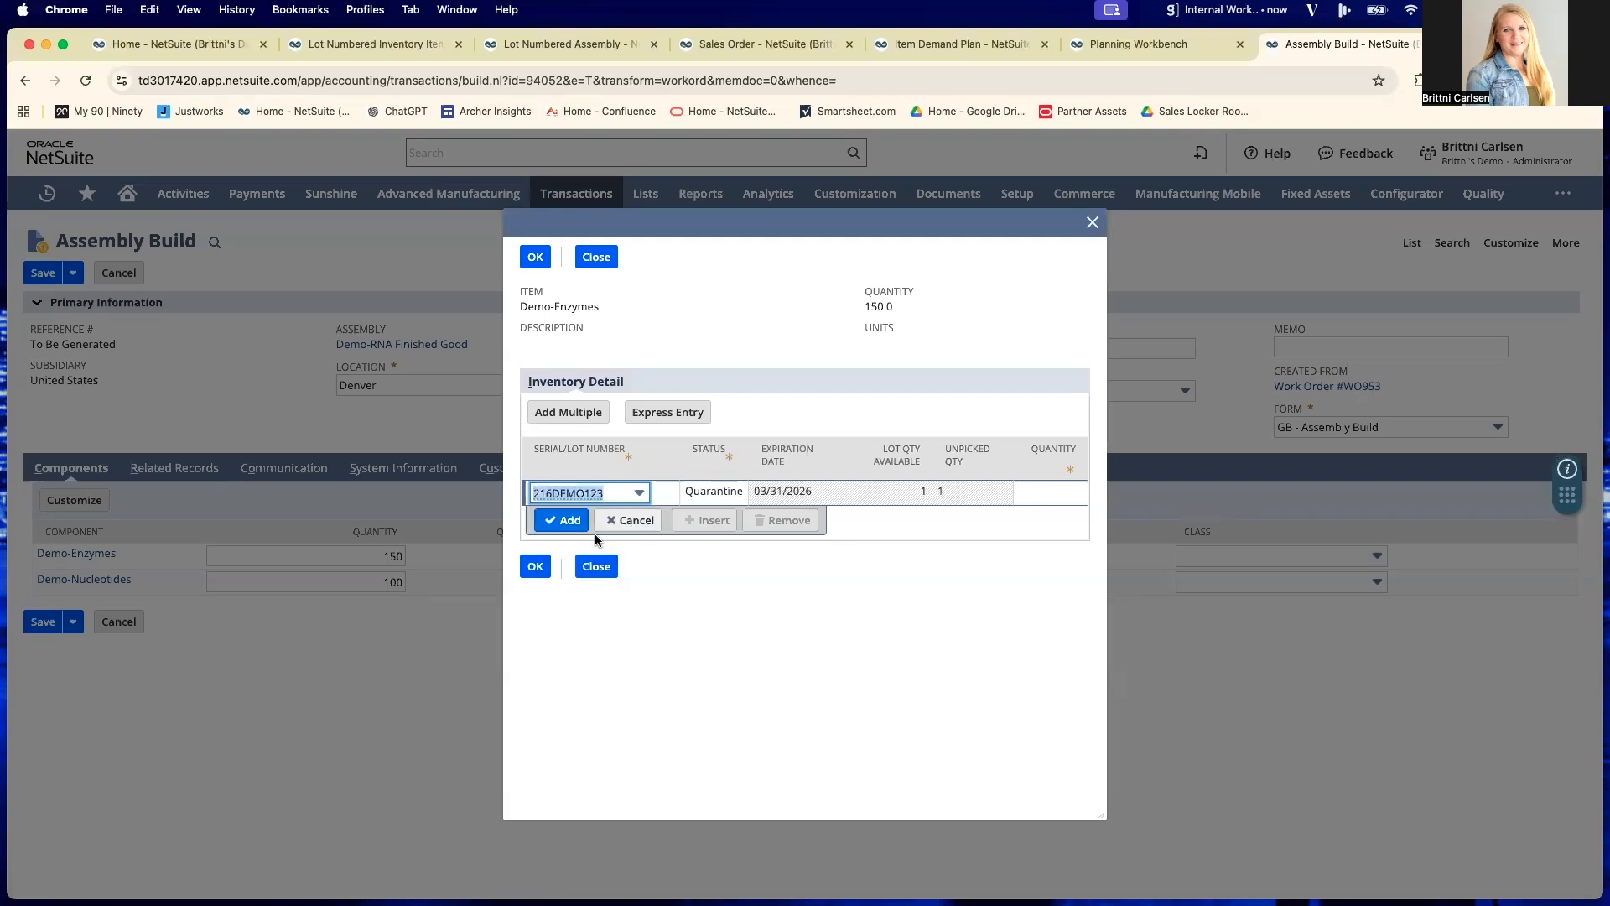
pyautogui.click(640, 493)
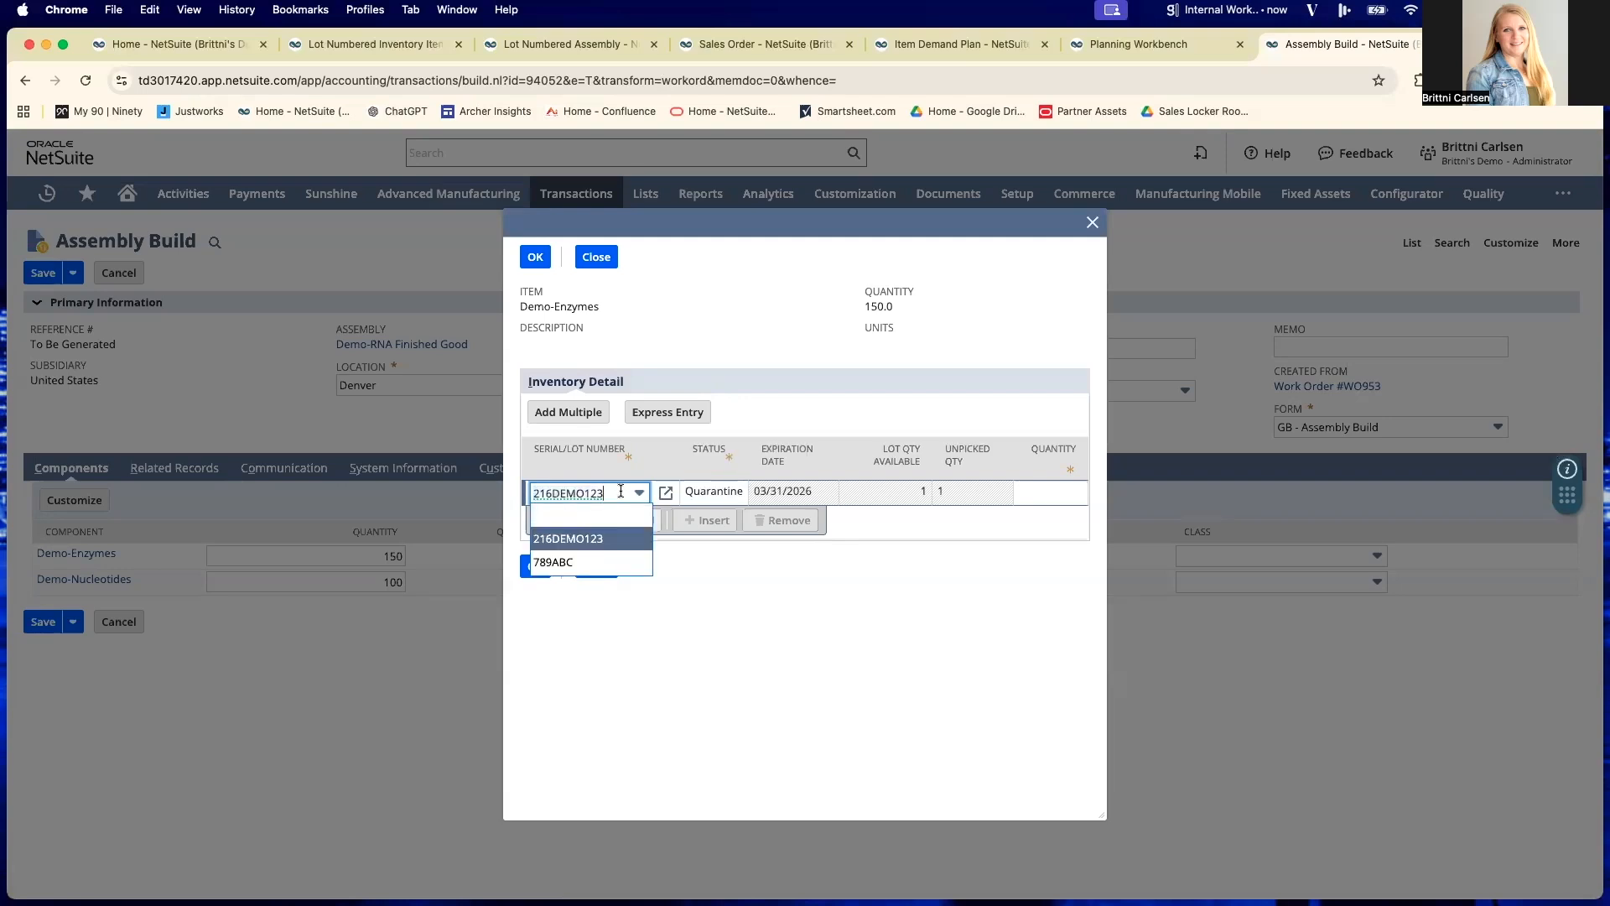
pyautogui.click(604, 560)
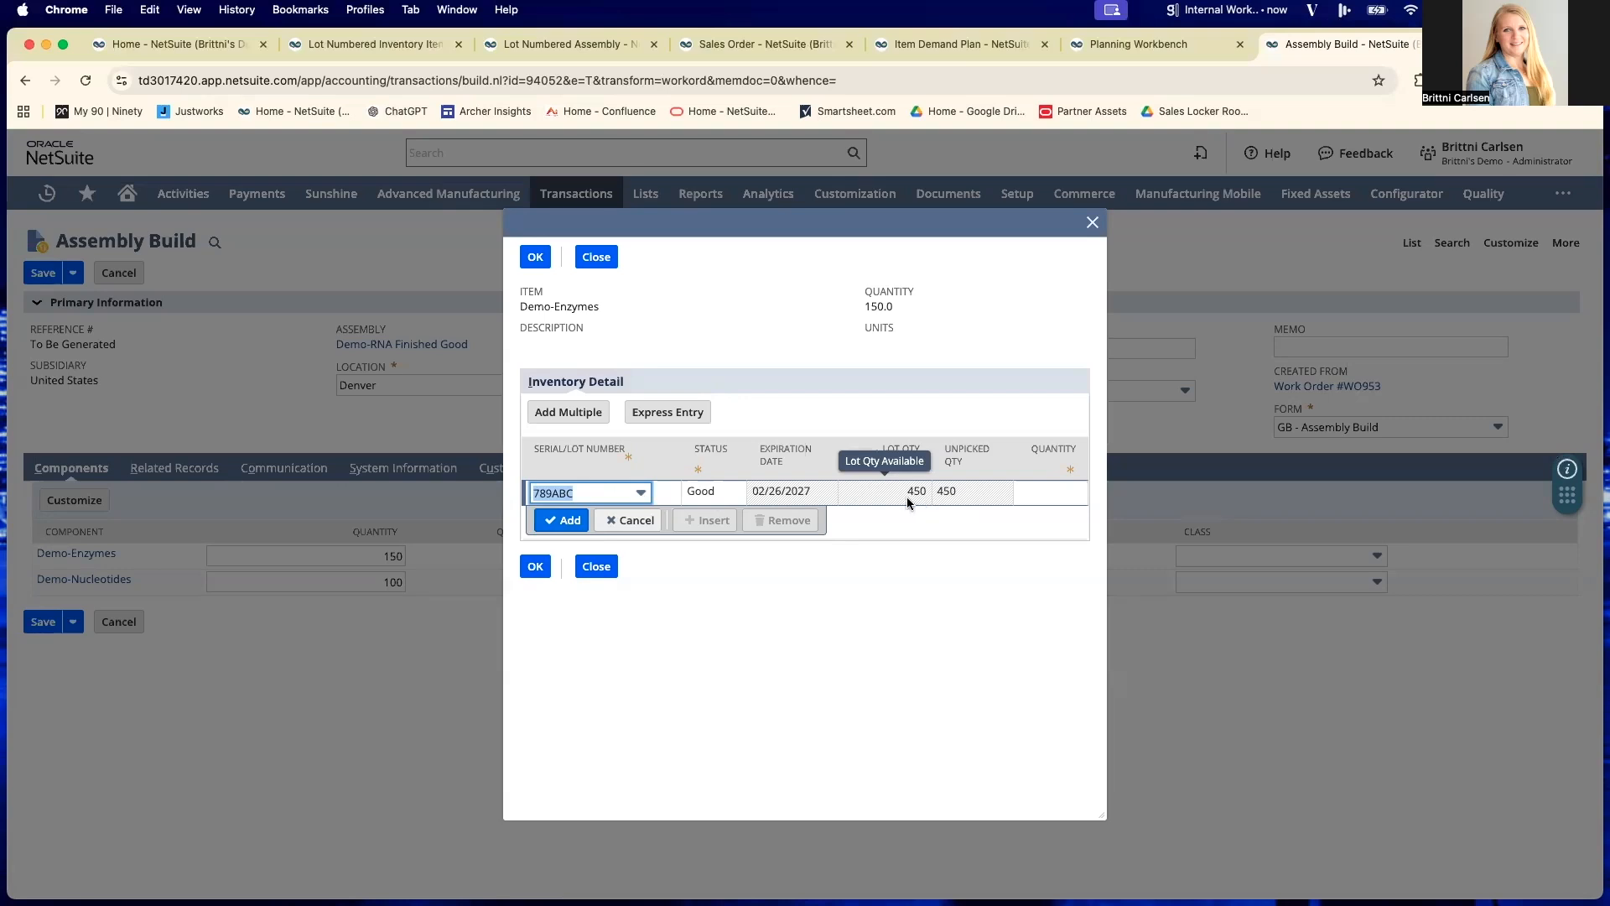
pyautogui.click(1063, 491)
pyautogui.write('150')
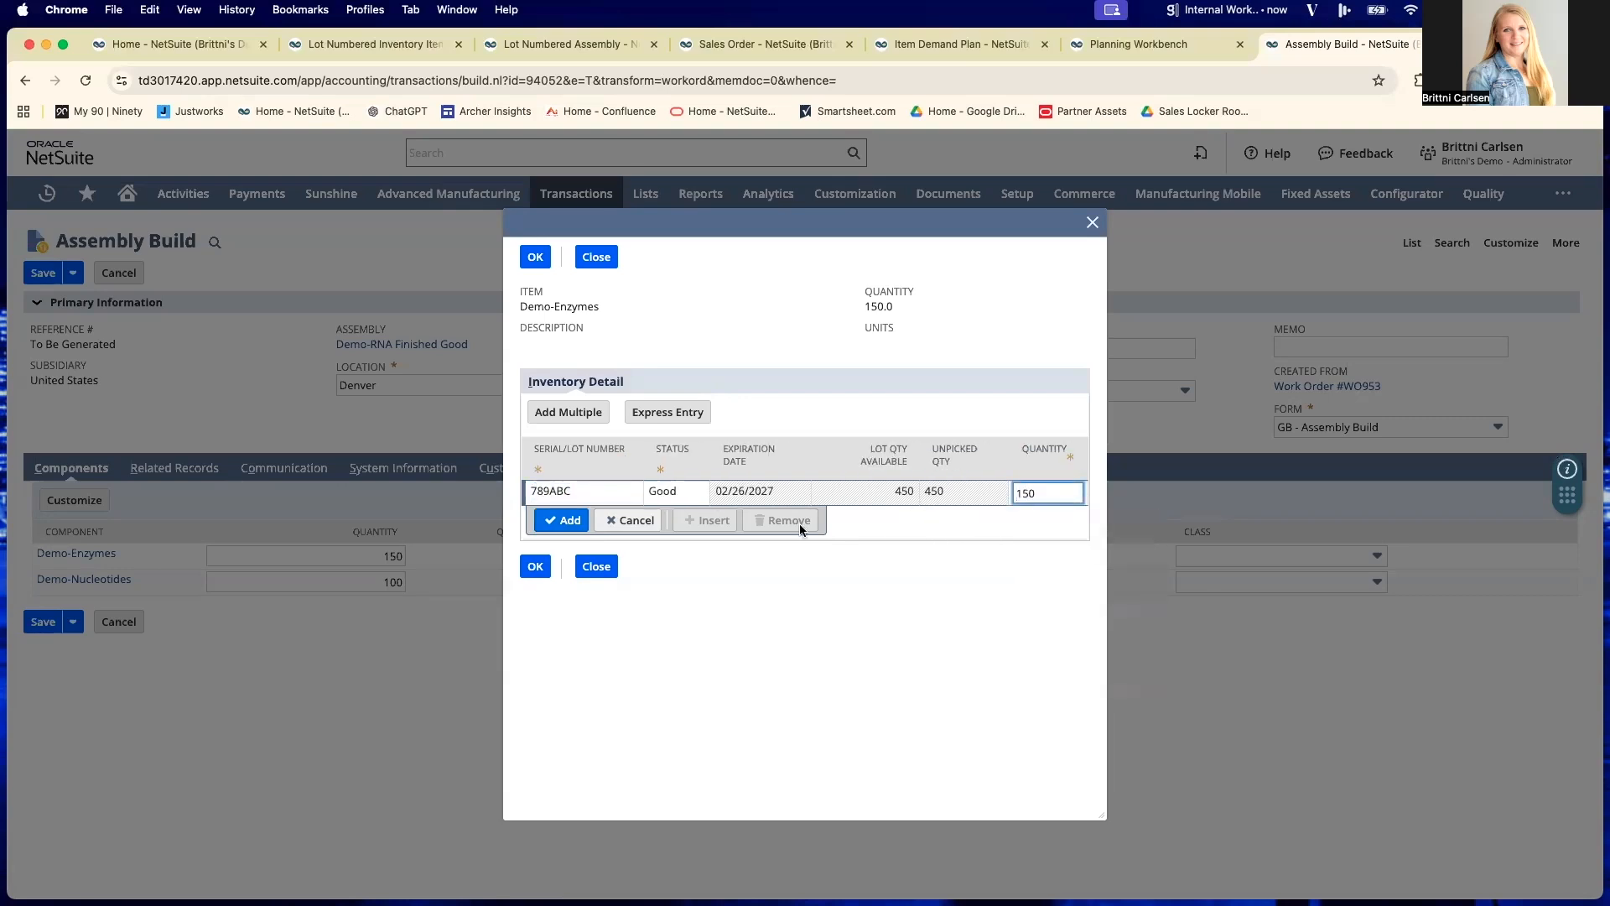
pyautogui.click(575, 520)
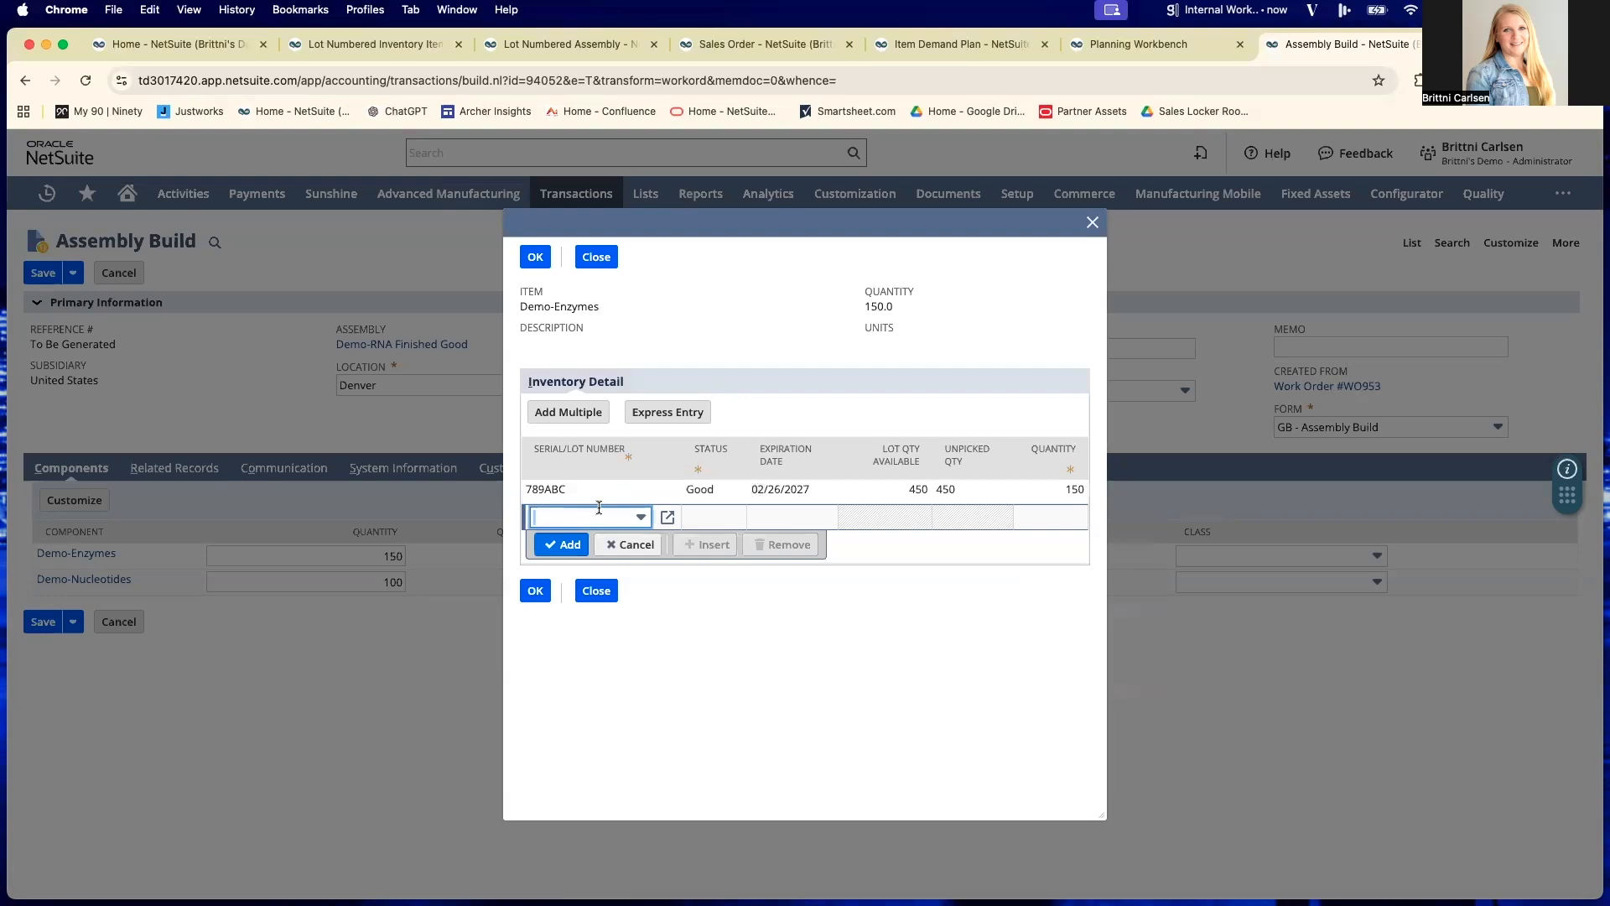
pyautogui.click(536, 257)
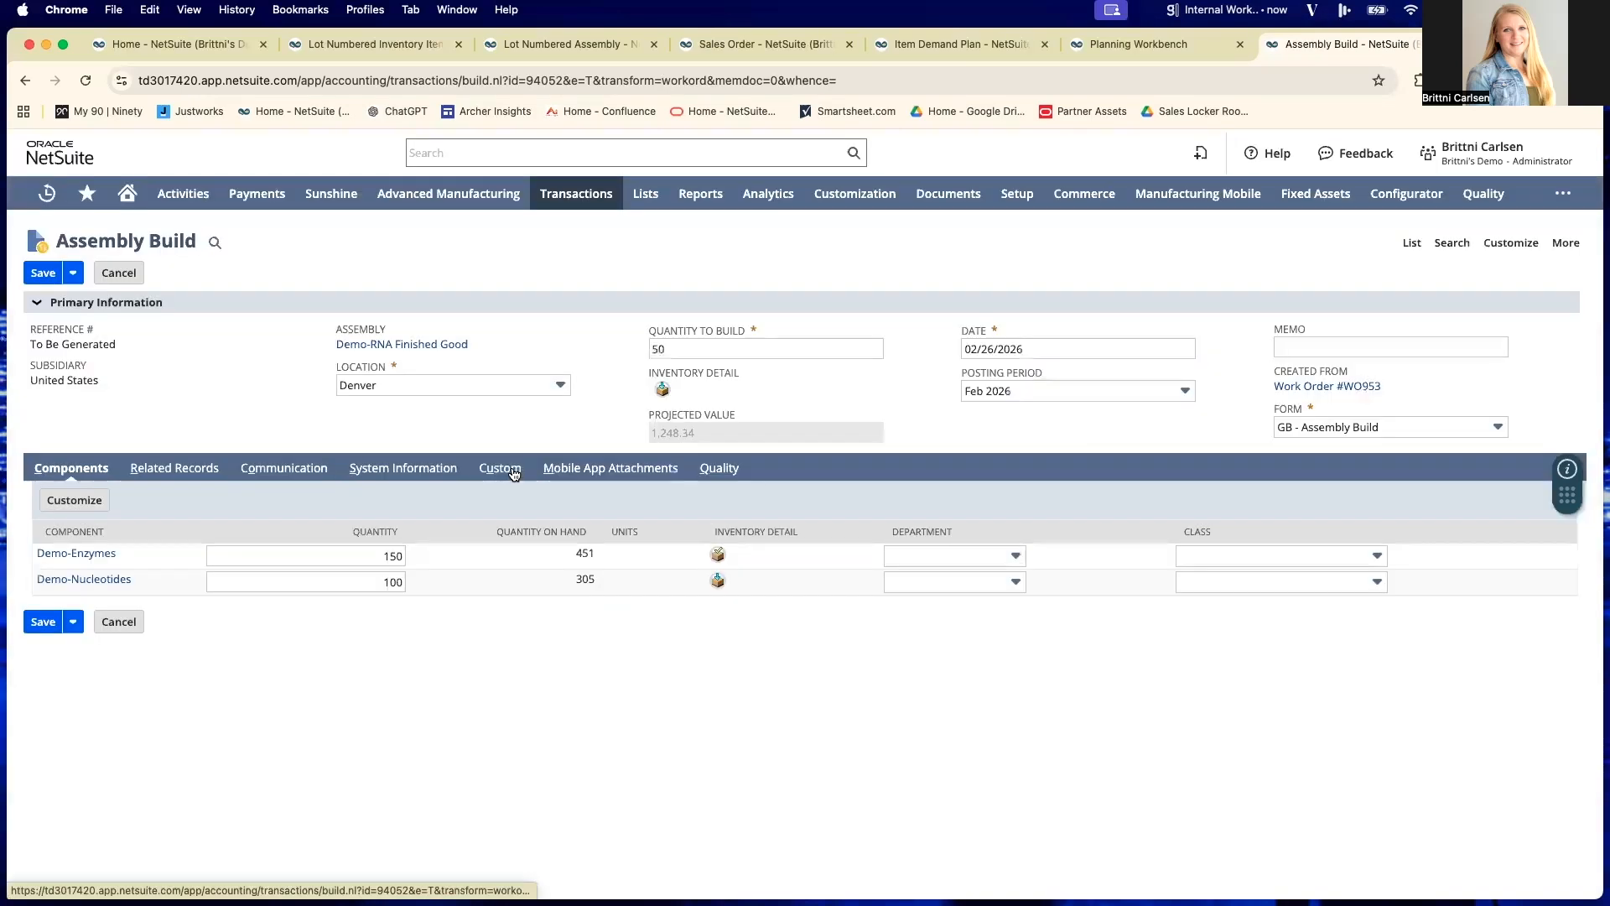
# - Open the Demo-Nucleotides component's inventory detail and select lot 123DEMO216 to check its expiration date
pyautogui.click(718, 581)
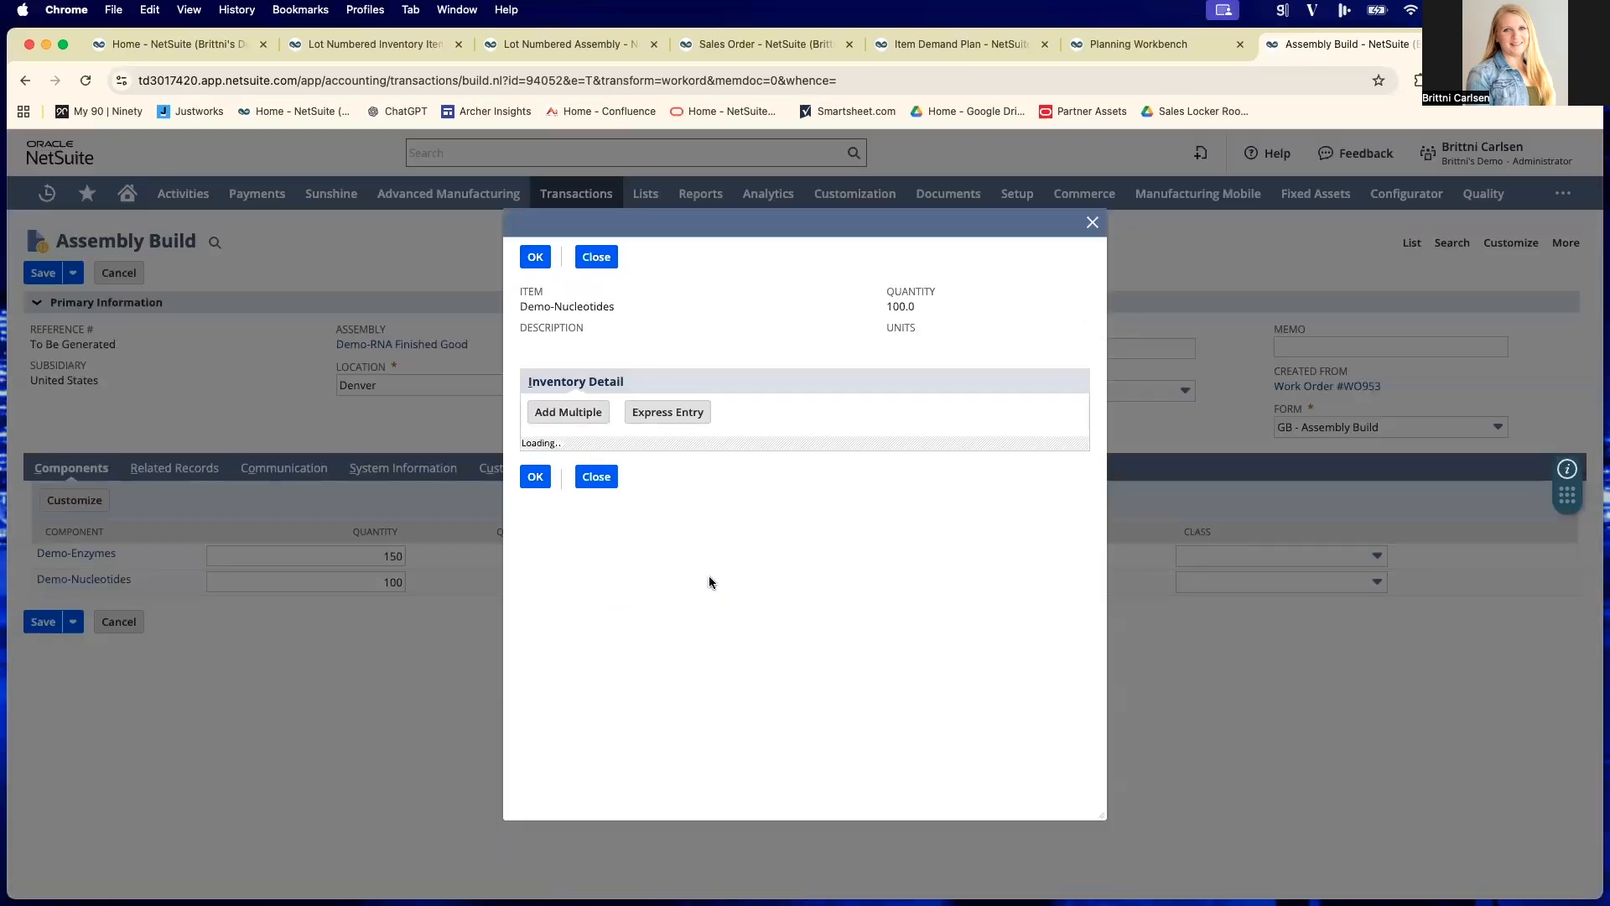
pyautogui.click(590, 492)
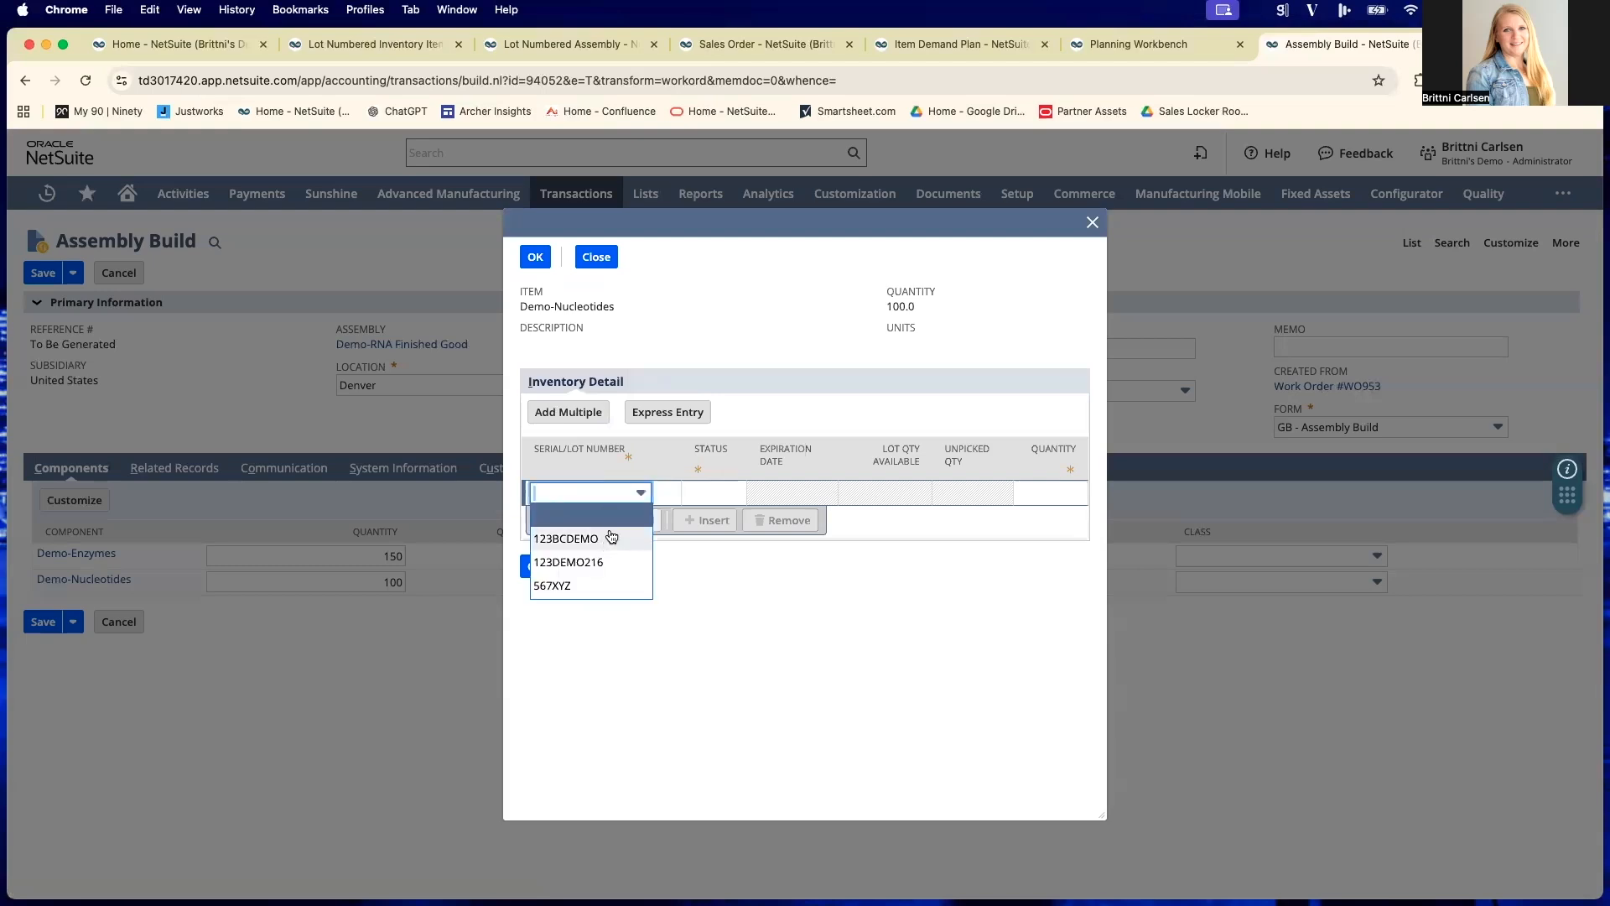
pyautogui.click(593, 560)
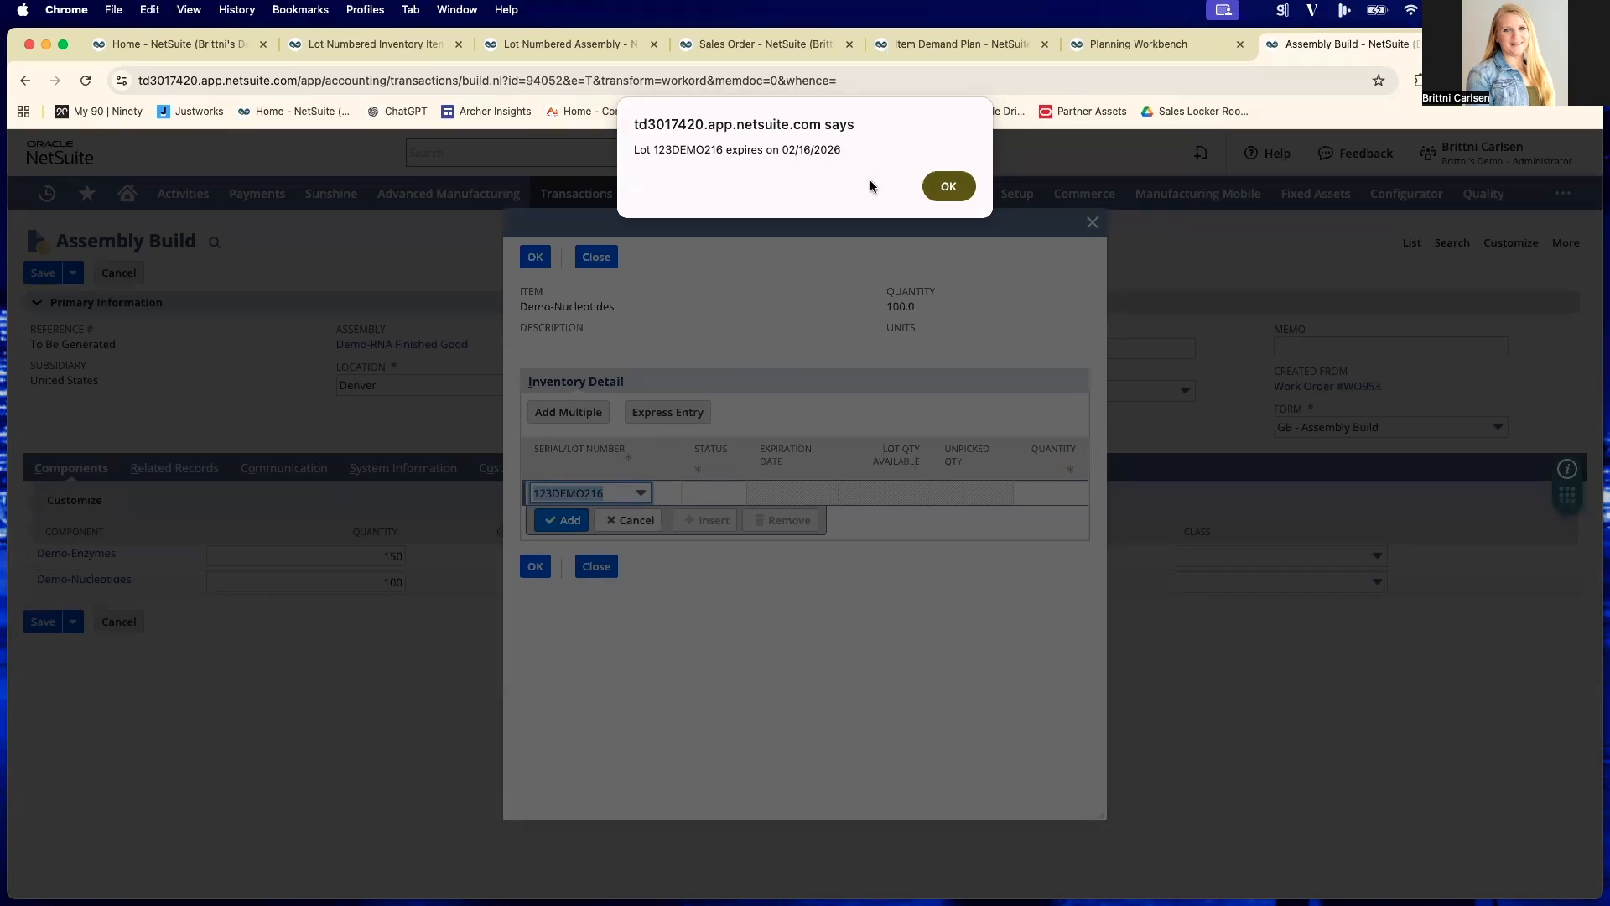
pyautogui.click(946, 186)
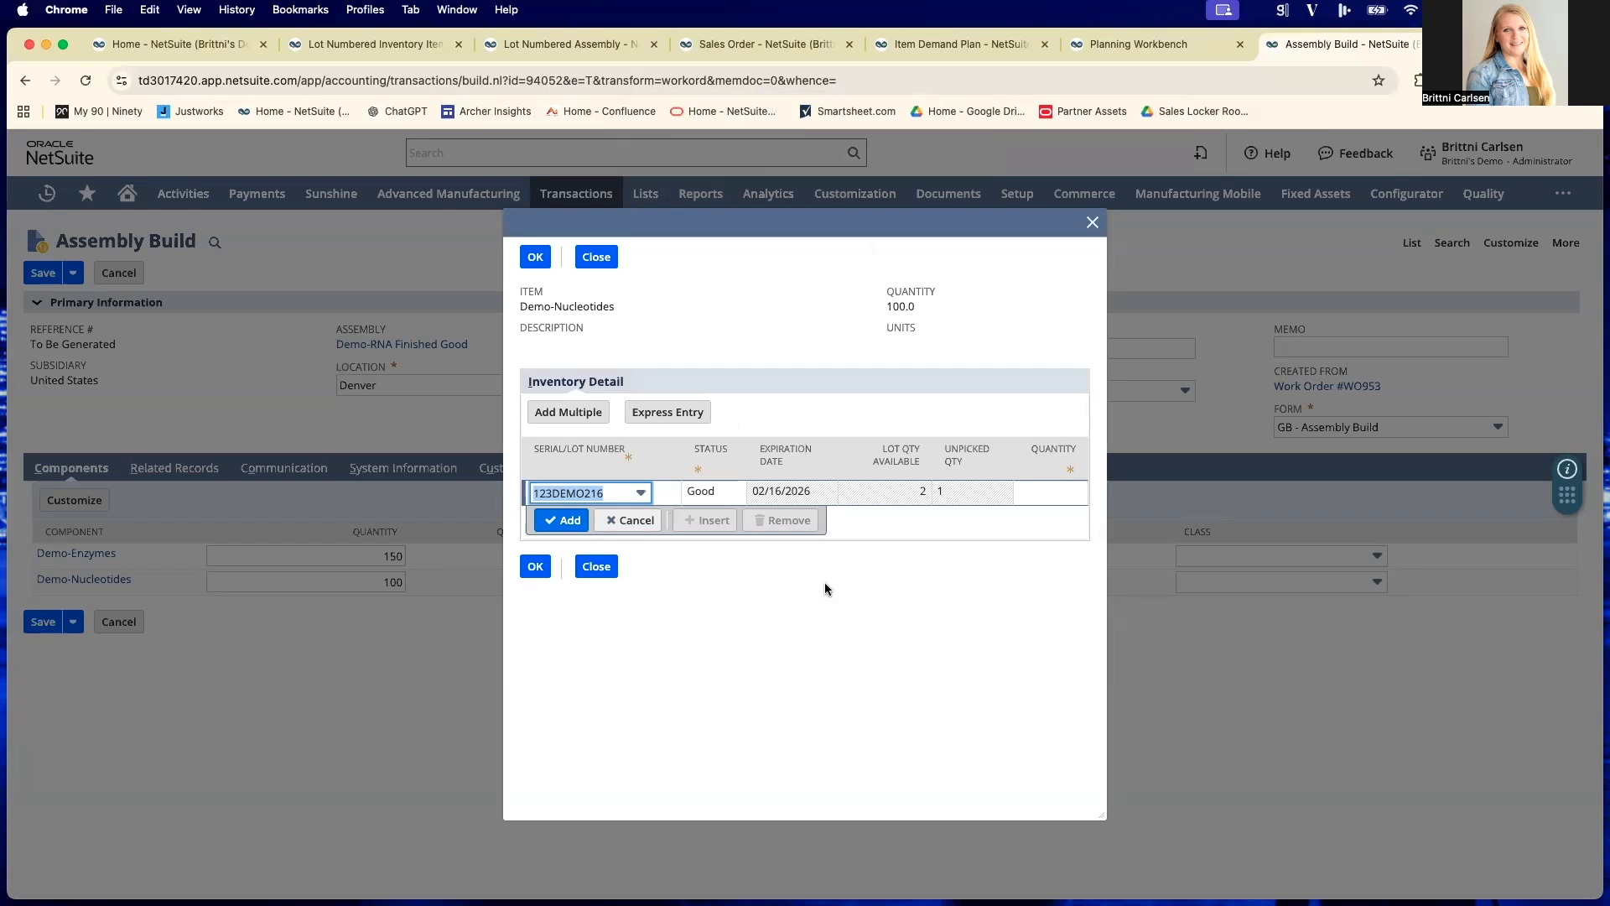
# - Switch the Demo-Nucleotides lot to 567XYZ, allocate 100 units from it and accept the inventory detail
pyautogui.click(641, 493)
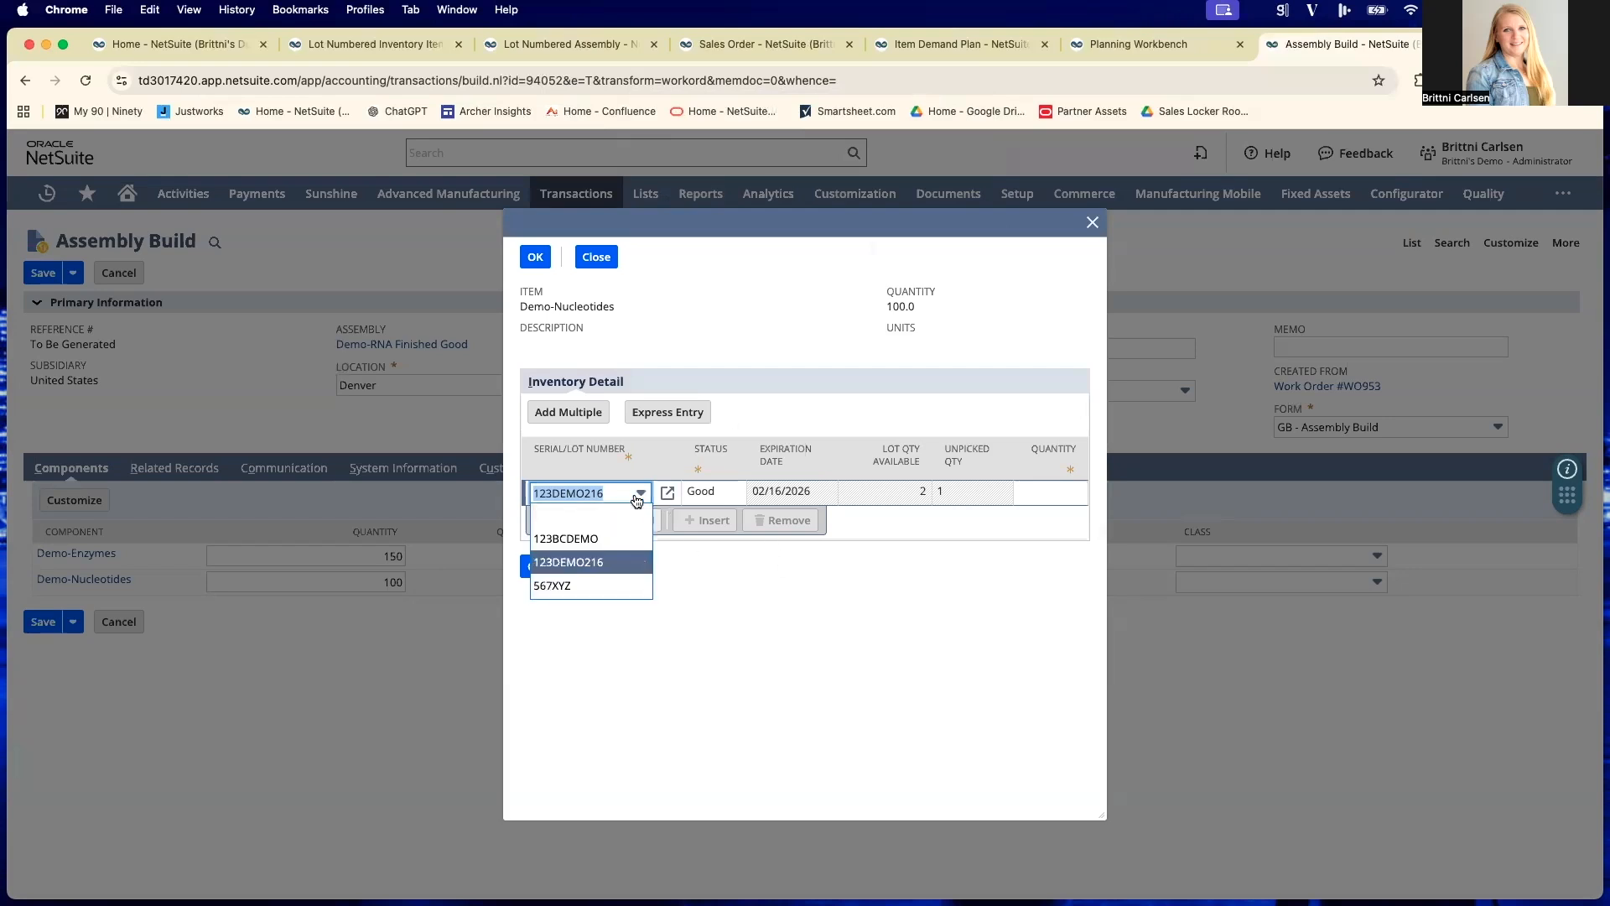
pyautogui.click(597, 586)
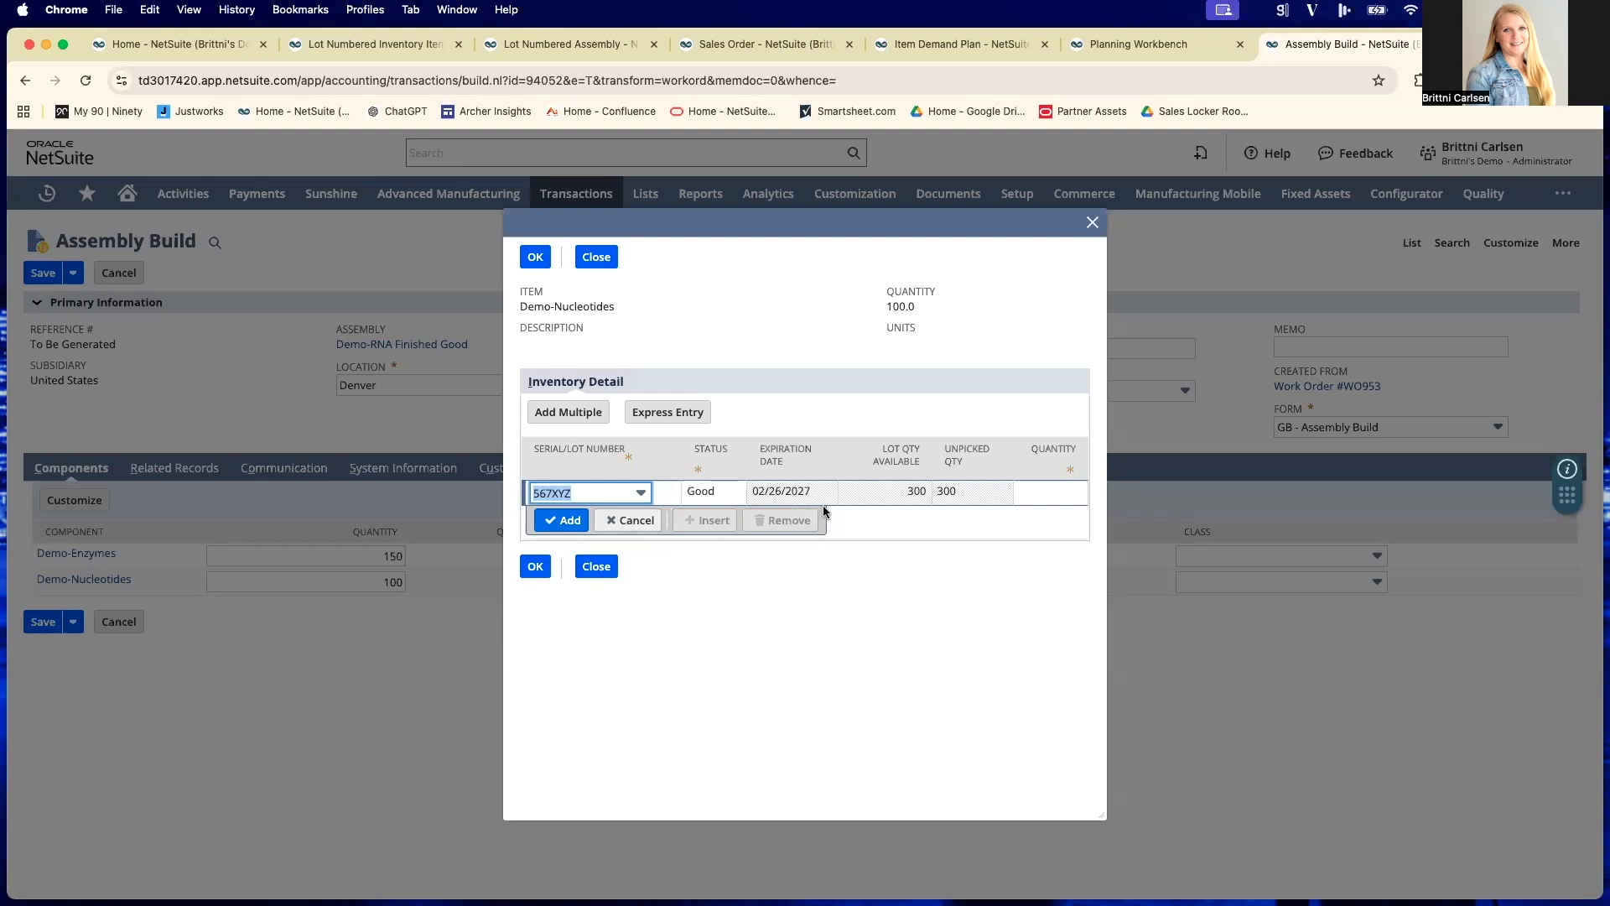
pyautogui.click(1067, 492)
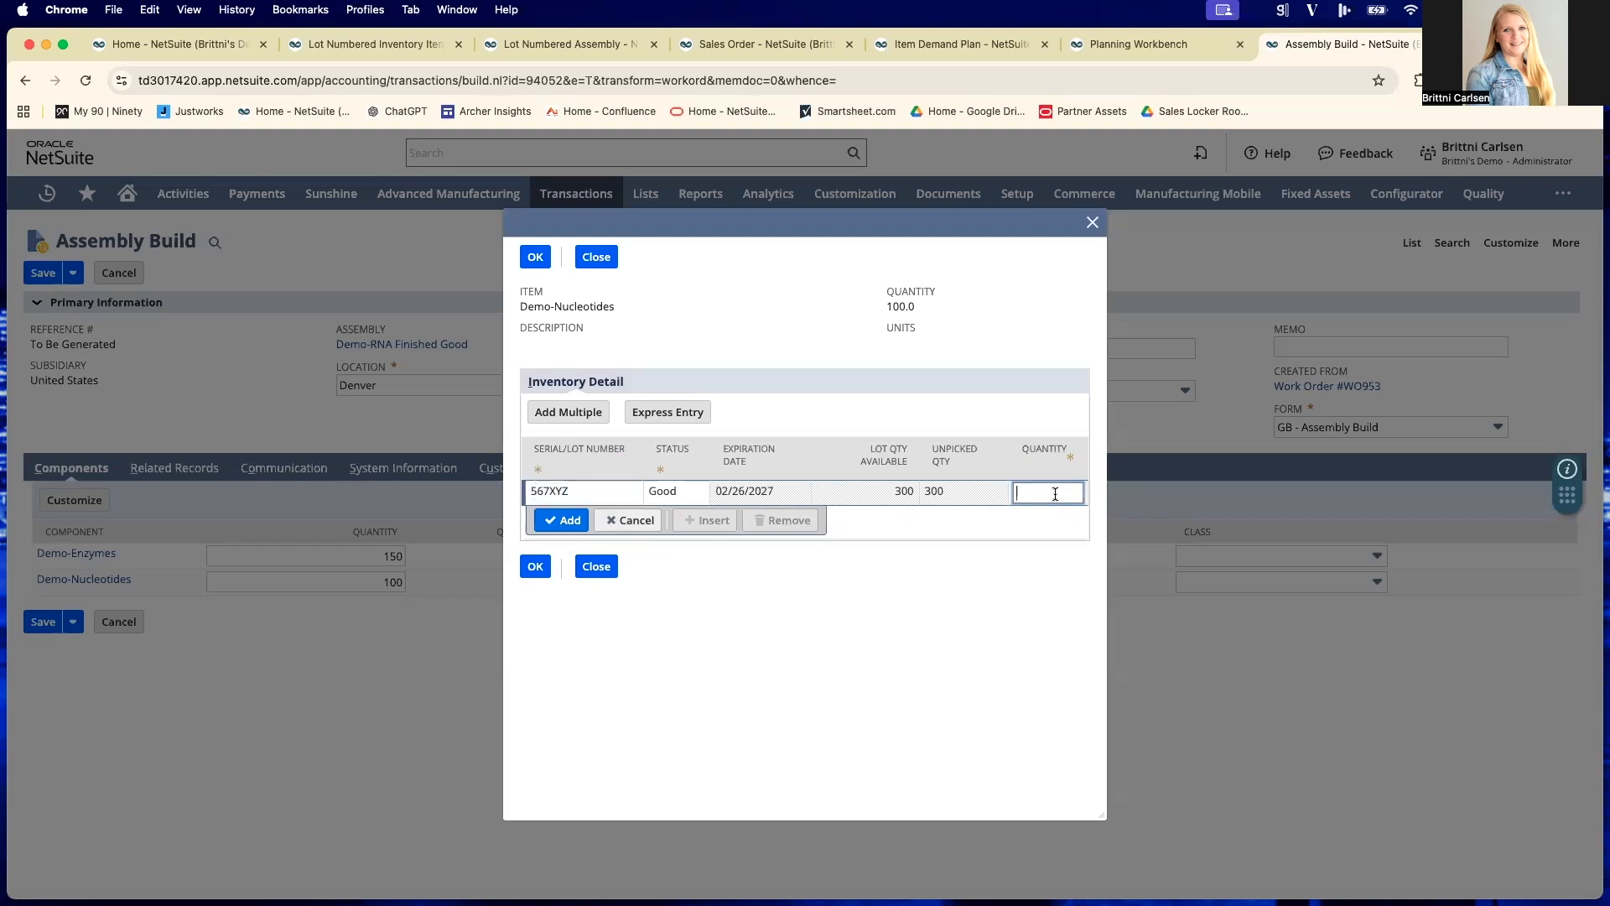
pyautogui.write('100')
pyautogui.click(562, 521)
pyautogui.click(534, 591)
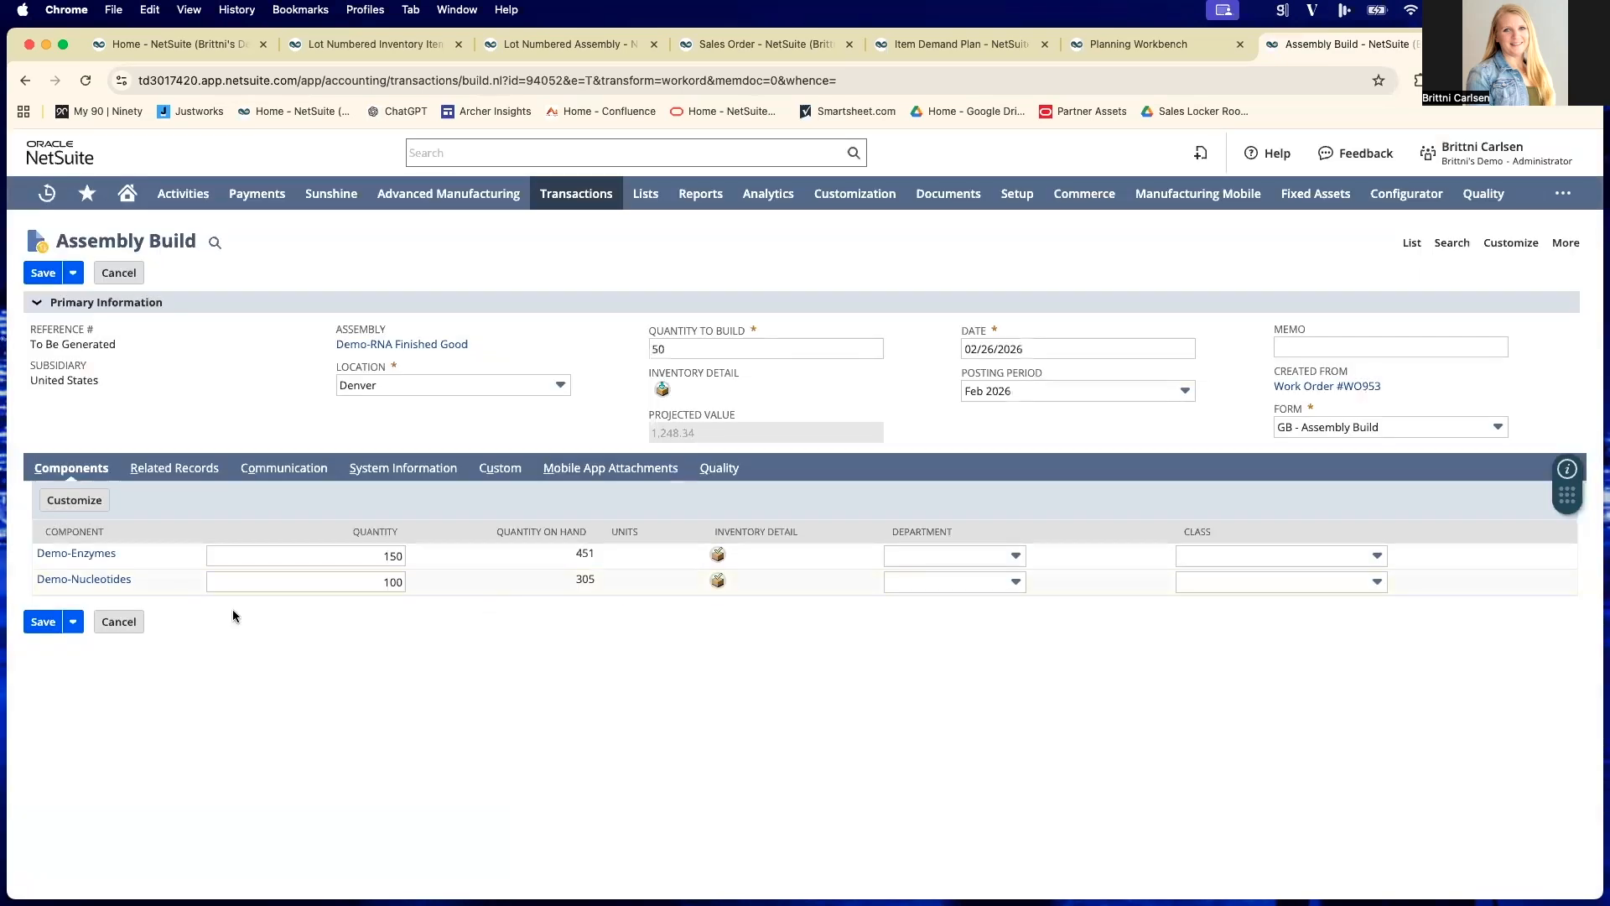
# - Open the assembly item's inventory detail and enter a lot line with quantity 50 and expiration date 02/26/2027
pyautogui.click(43, 273)
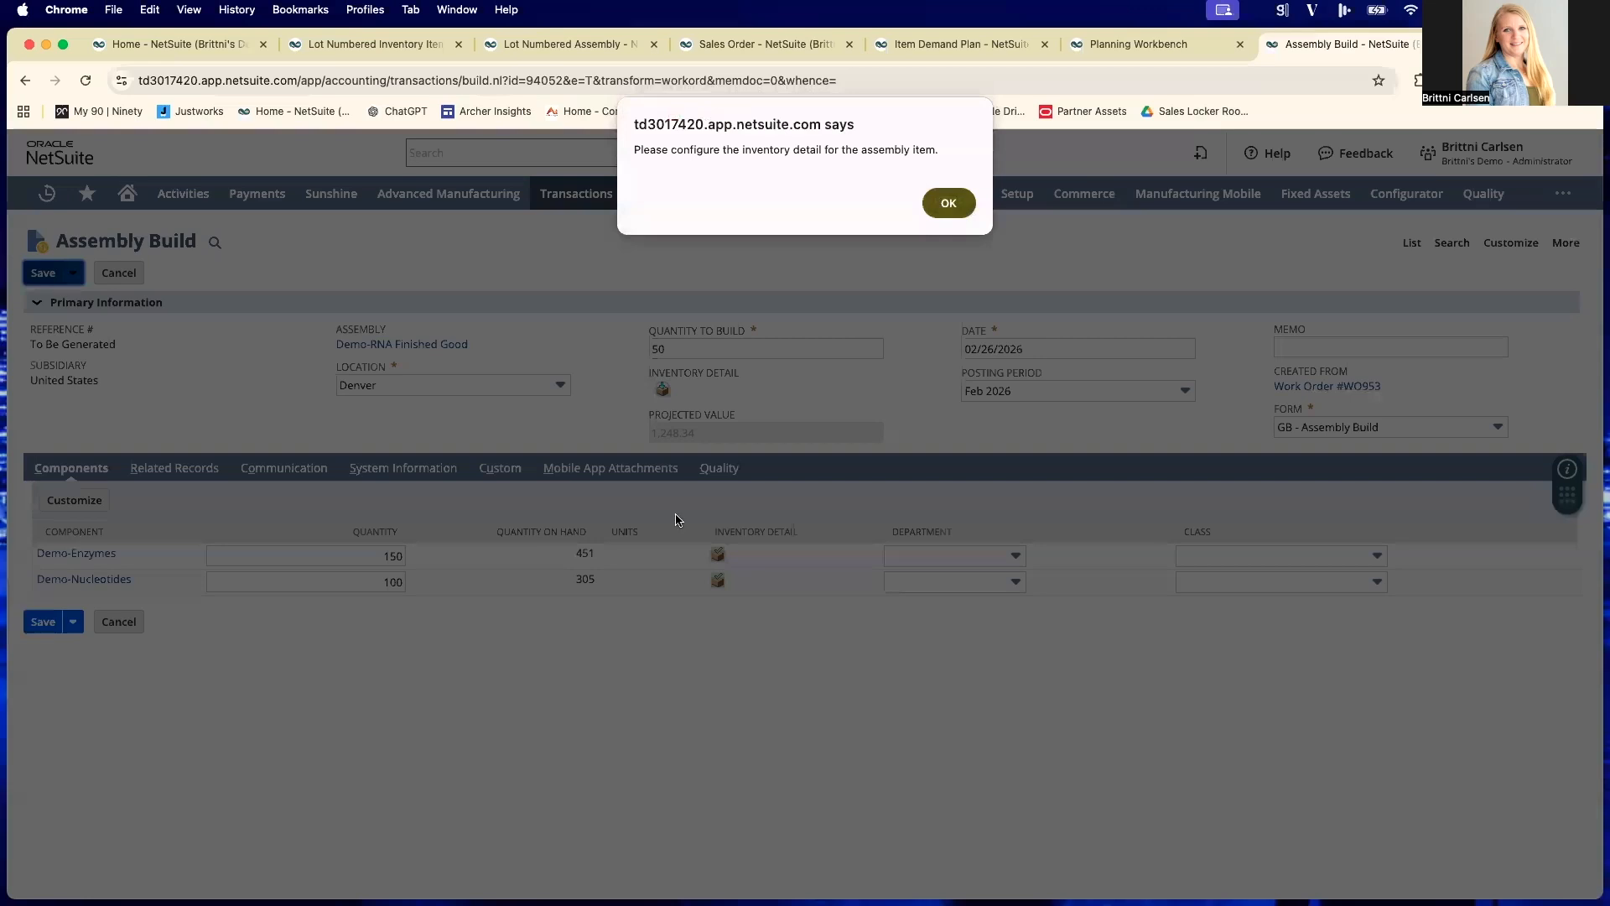
pyautogui.click(949, 205)
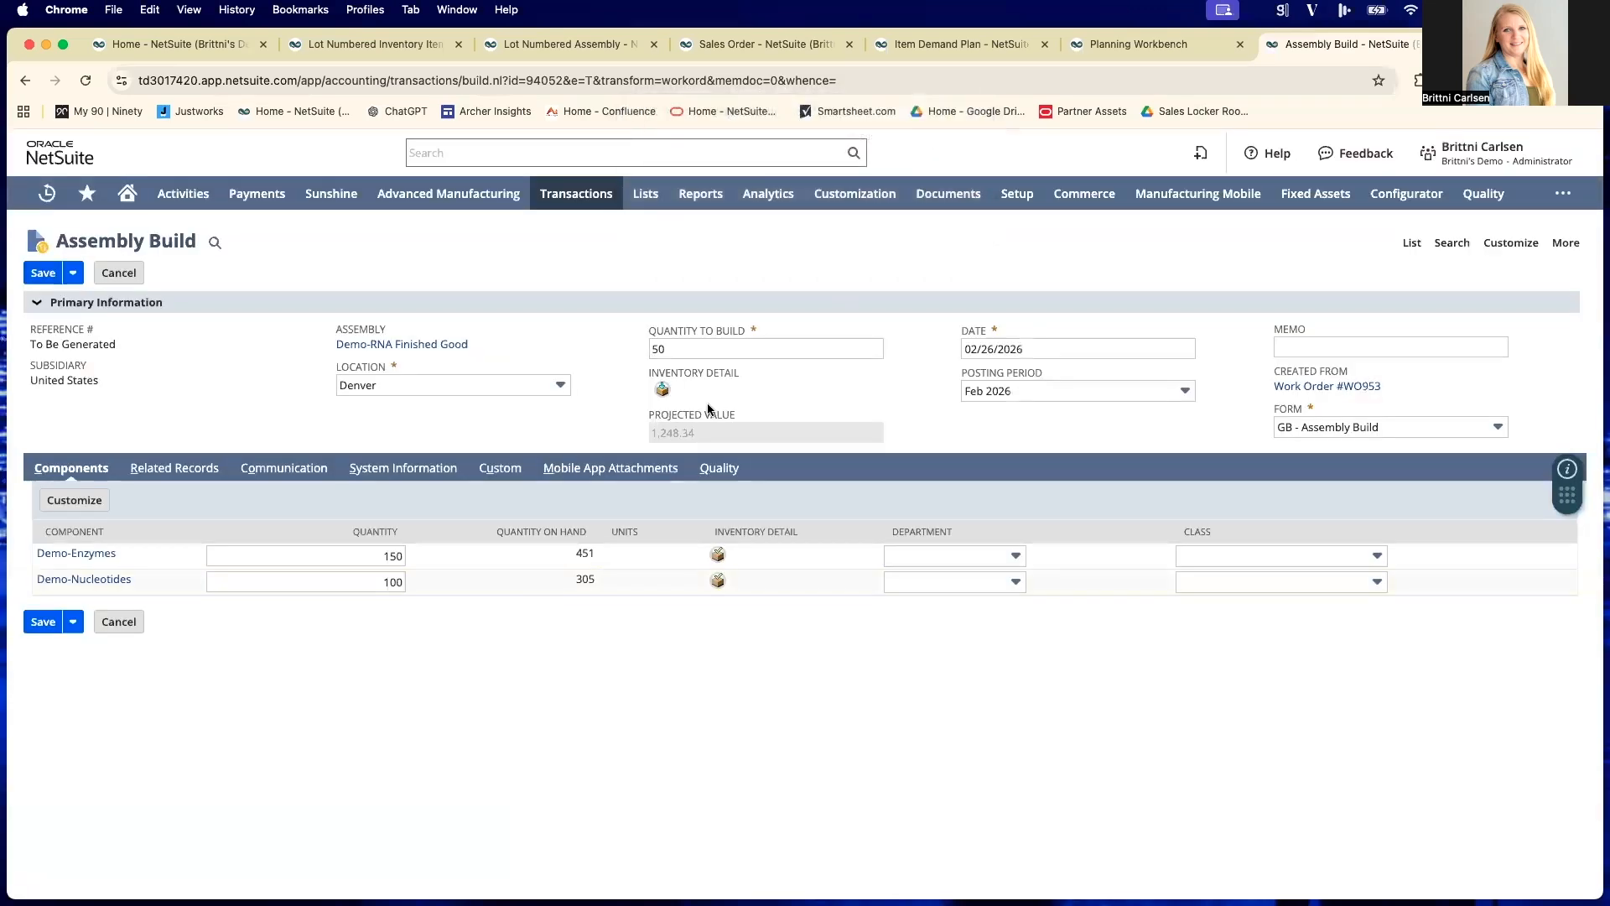
pyautogui.click(663, 390)
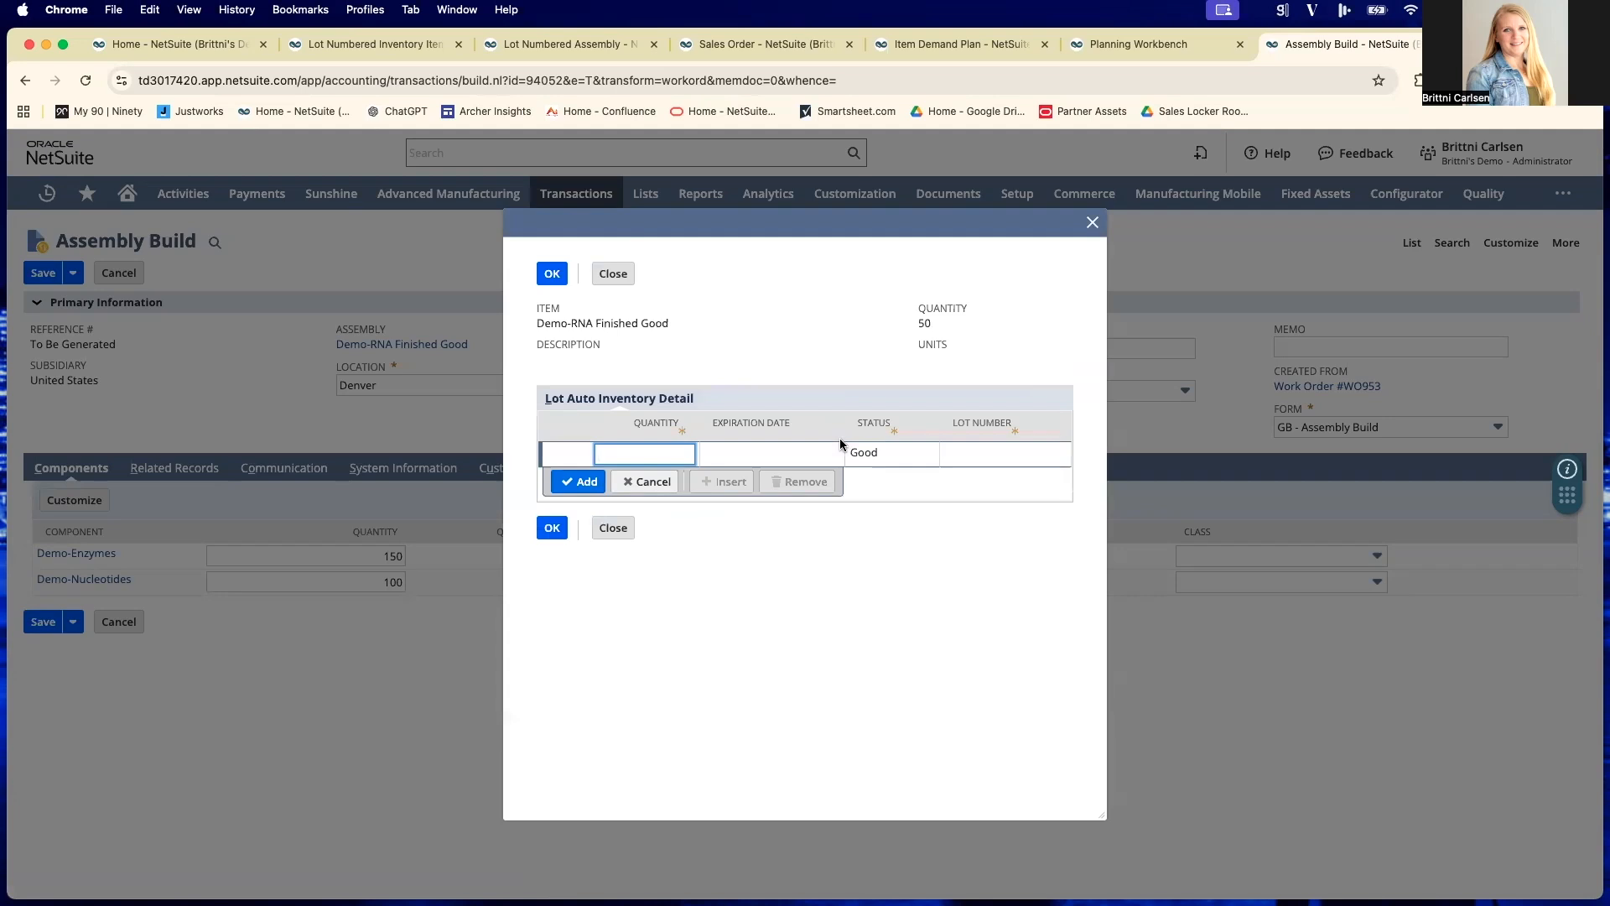
pyautogui.click(651, 458)
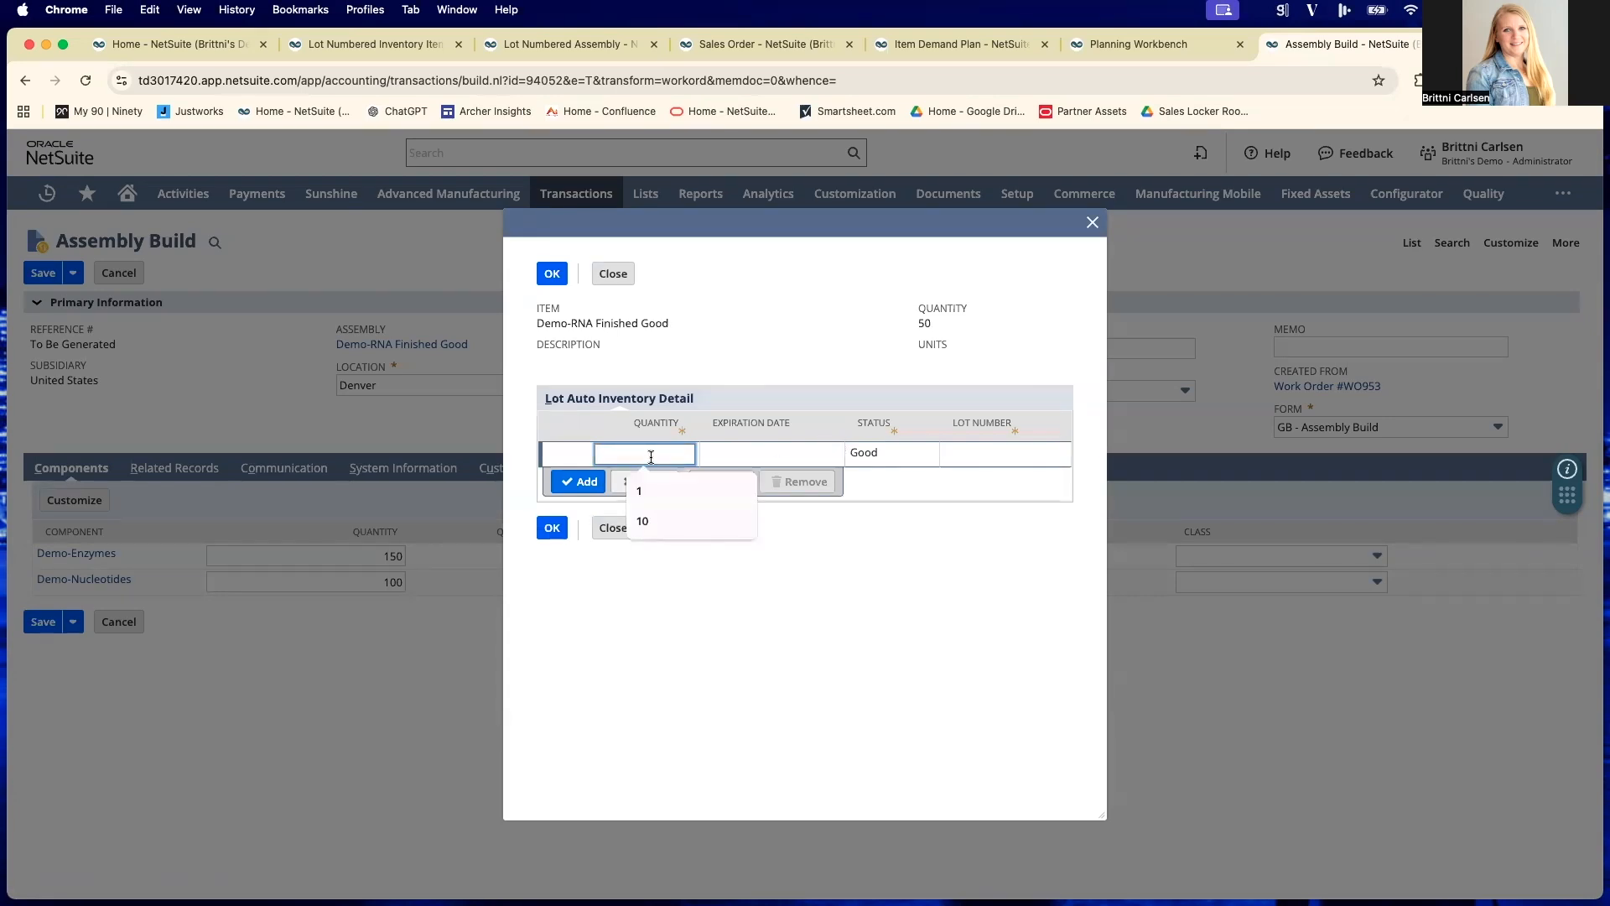
pyautogui.write('50')
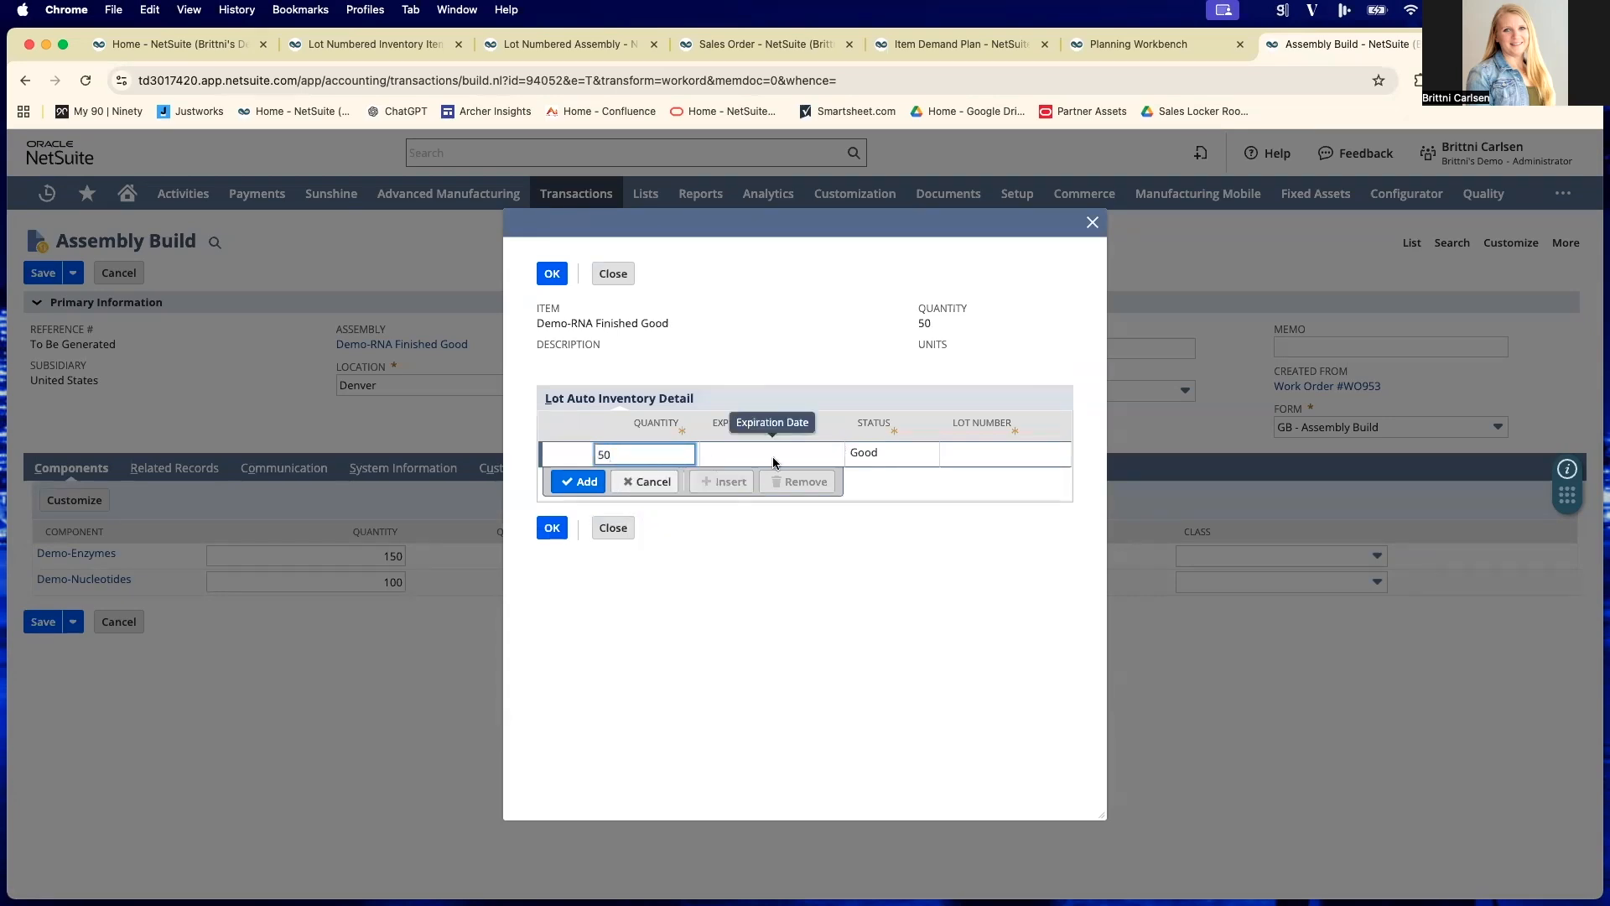
pyautogui.click(734, 456)
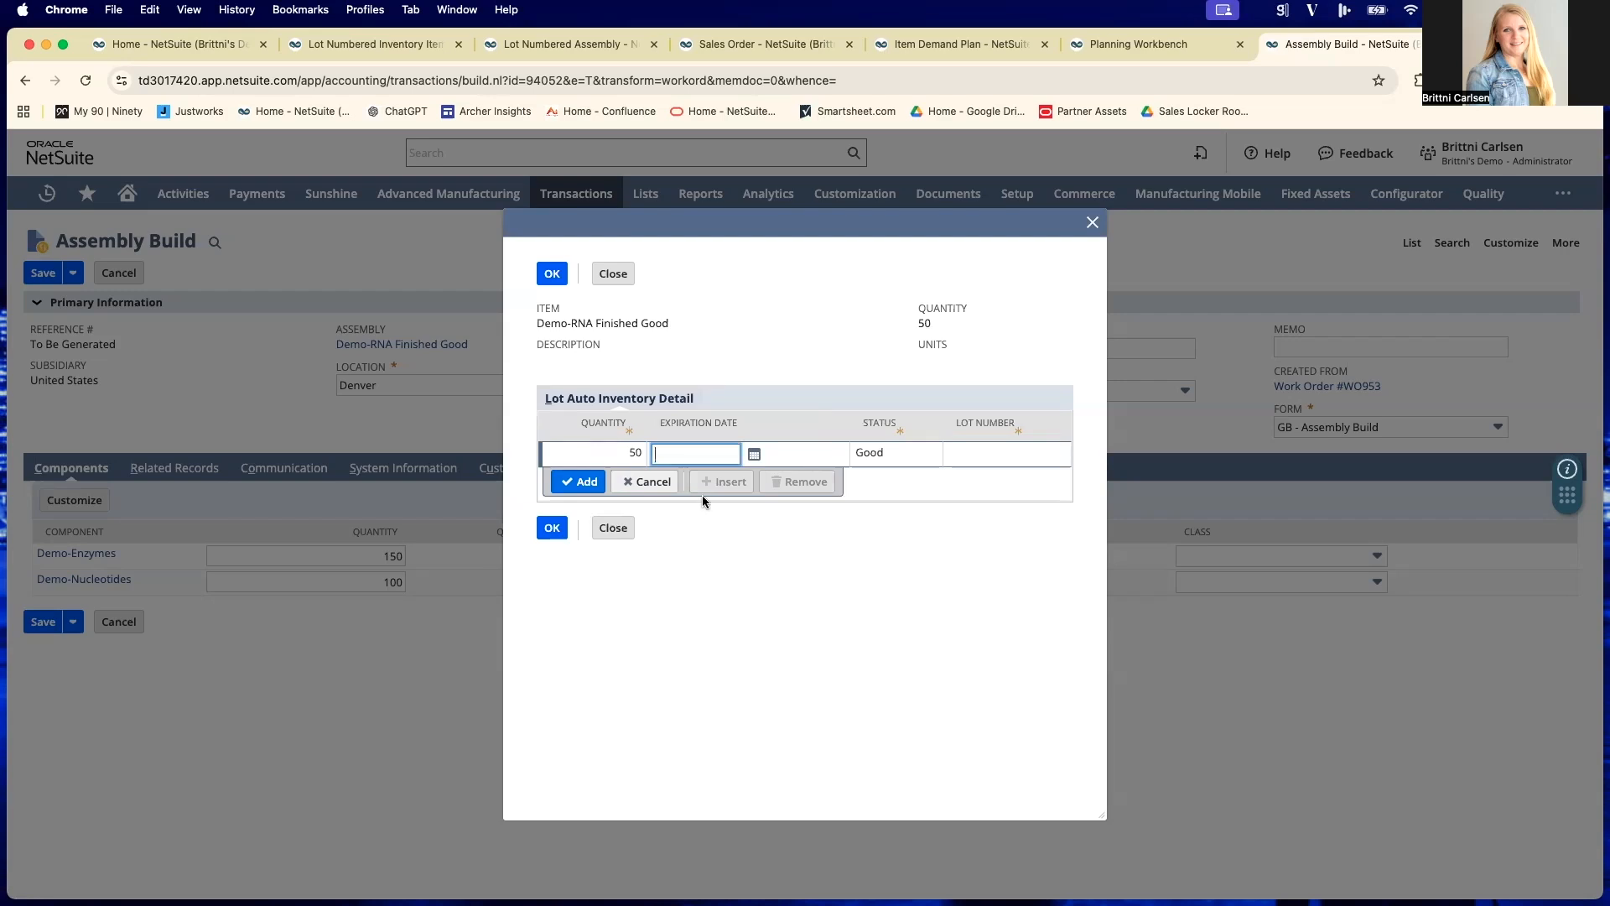
pyautogui.write('2/26/2027')
pyautogui.click(927, 472)
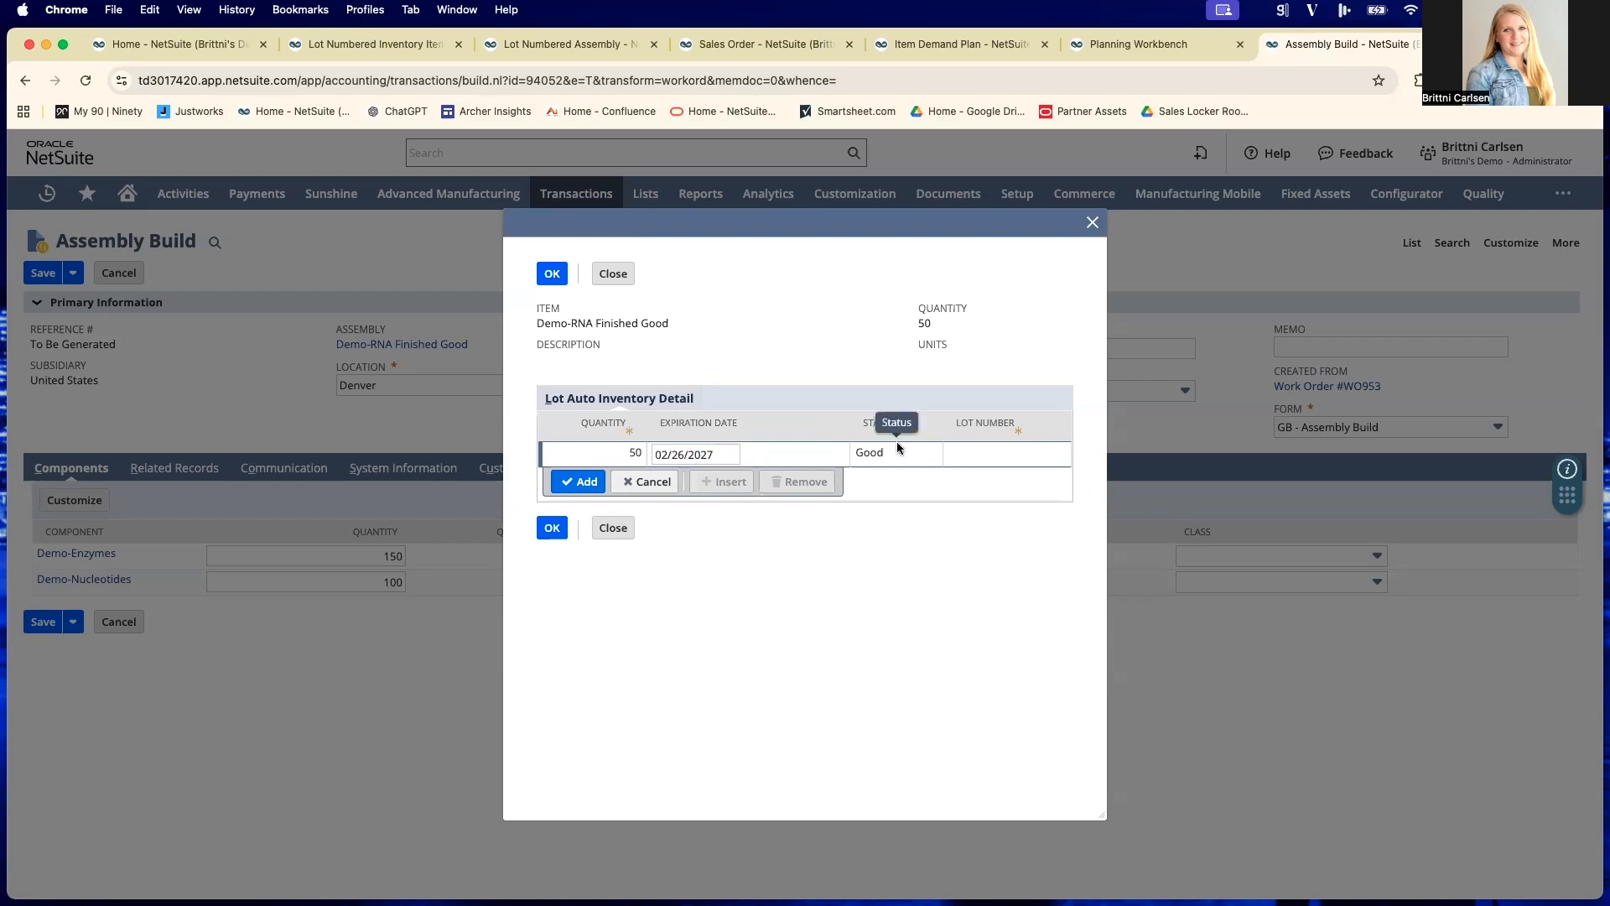
# - Look through the available inventory statuses for the finished good's lot line, keeping Good
pyautogui.click(897, 453)
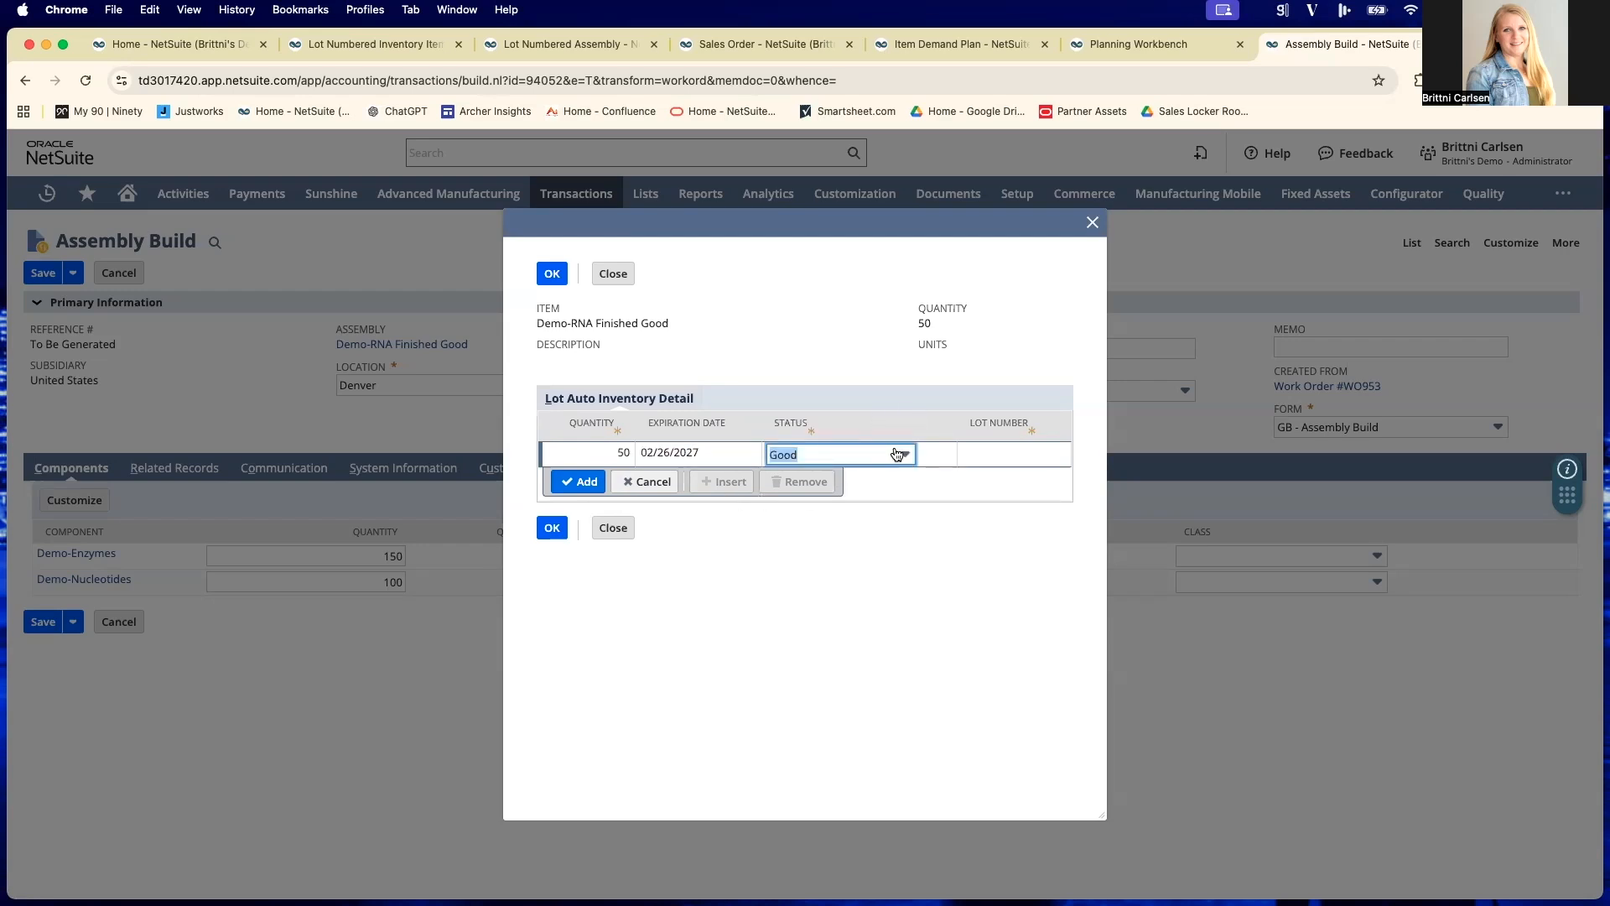
pyautogui.click(898, 454)
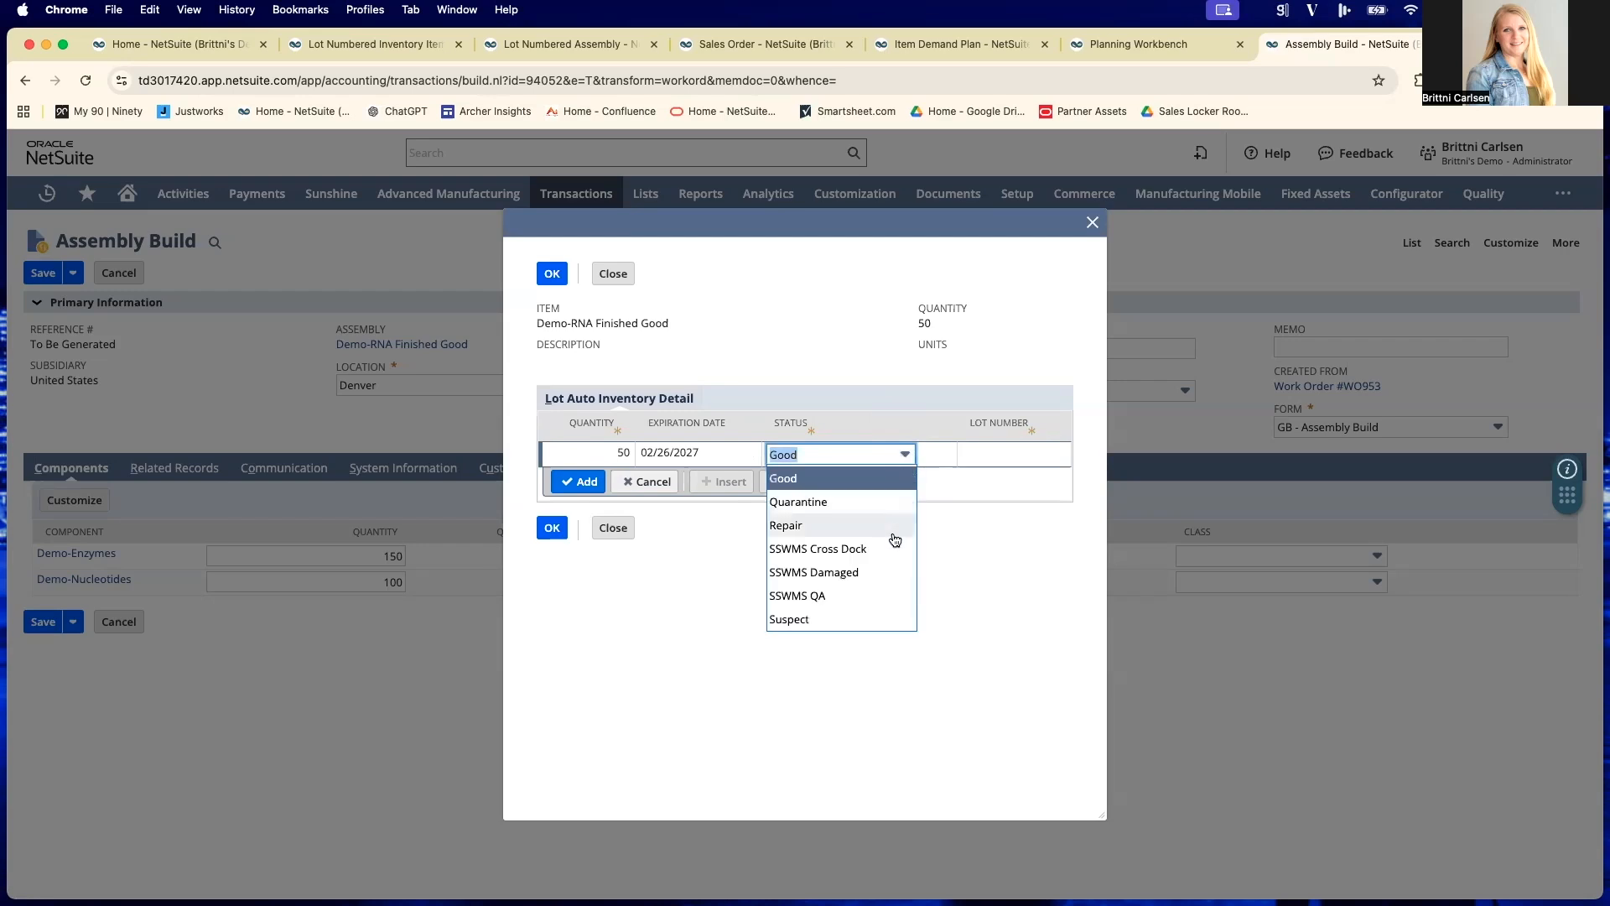
pyautogui.scroll(2, 896, 533)
pyautogui.scroll(-2, 895, 537)
pyautogui.scroll(1, 853, 577)
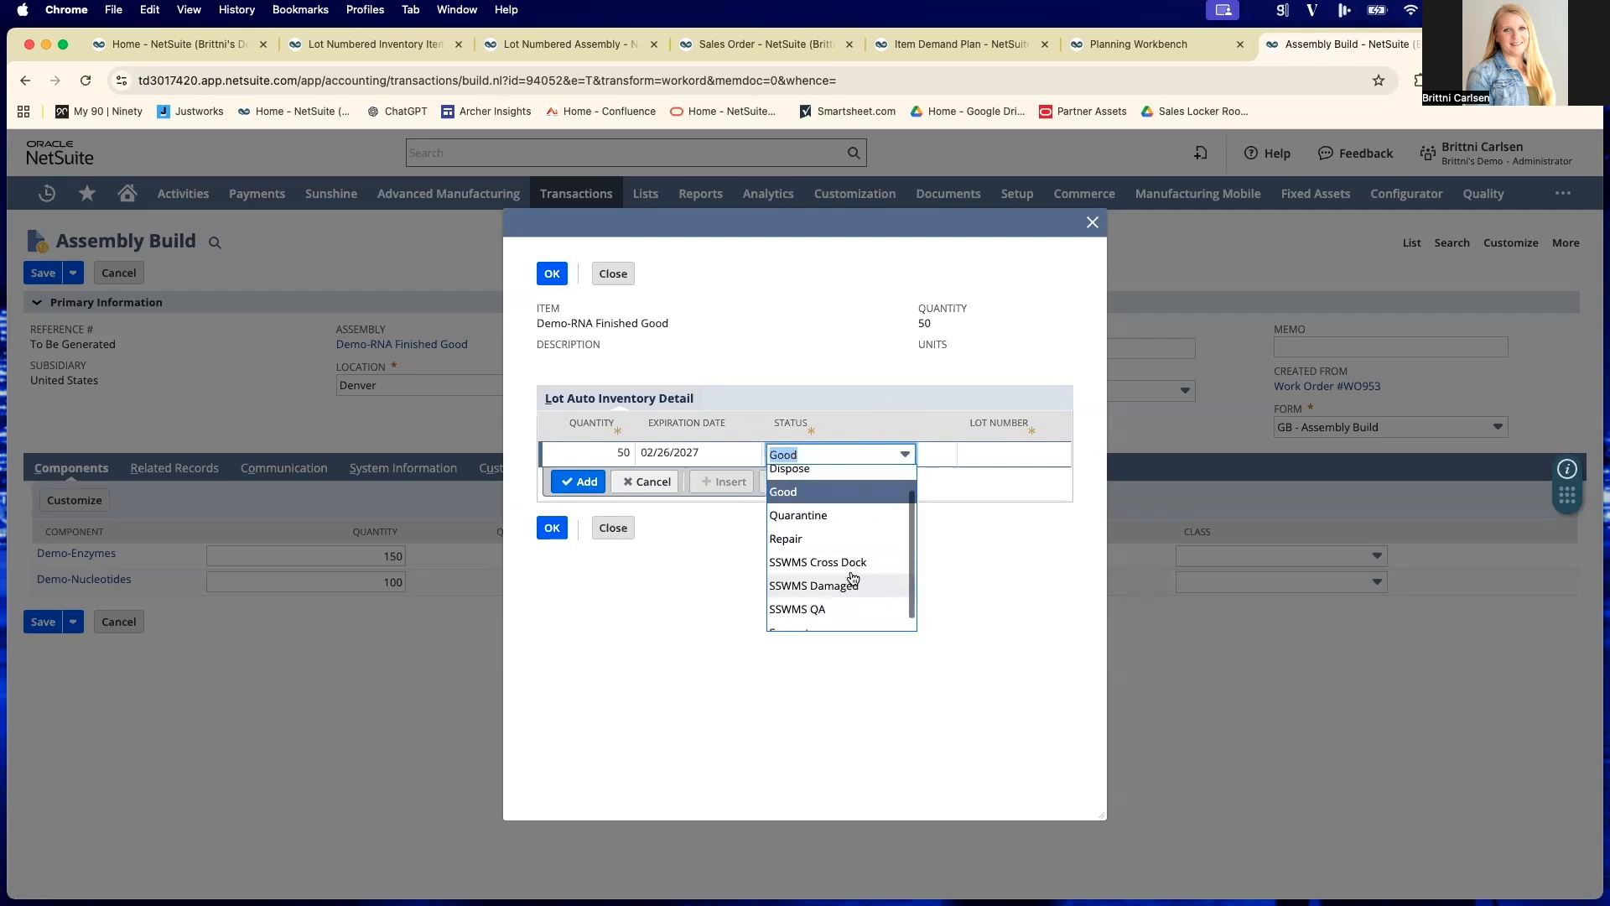
pyautogui.click(834, 506)
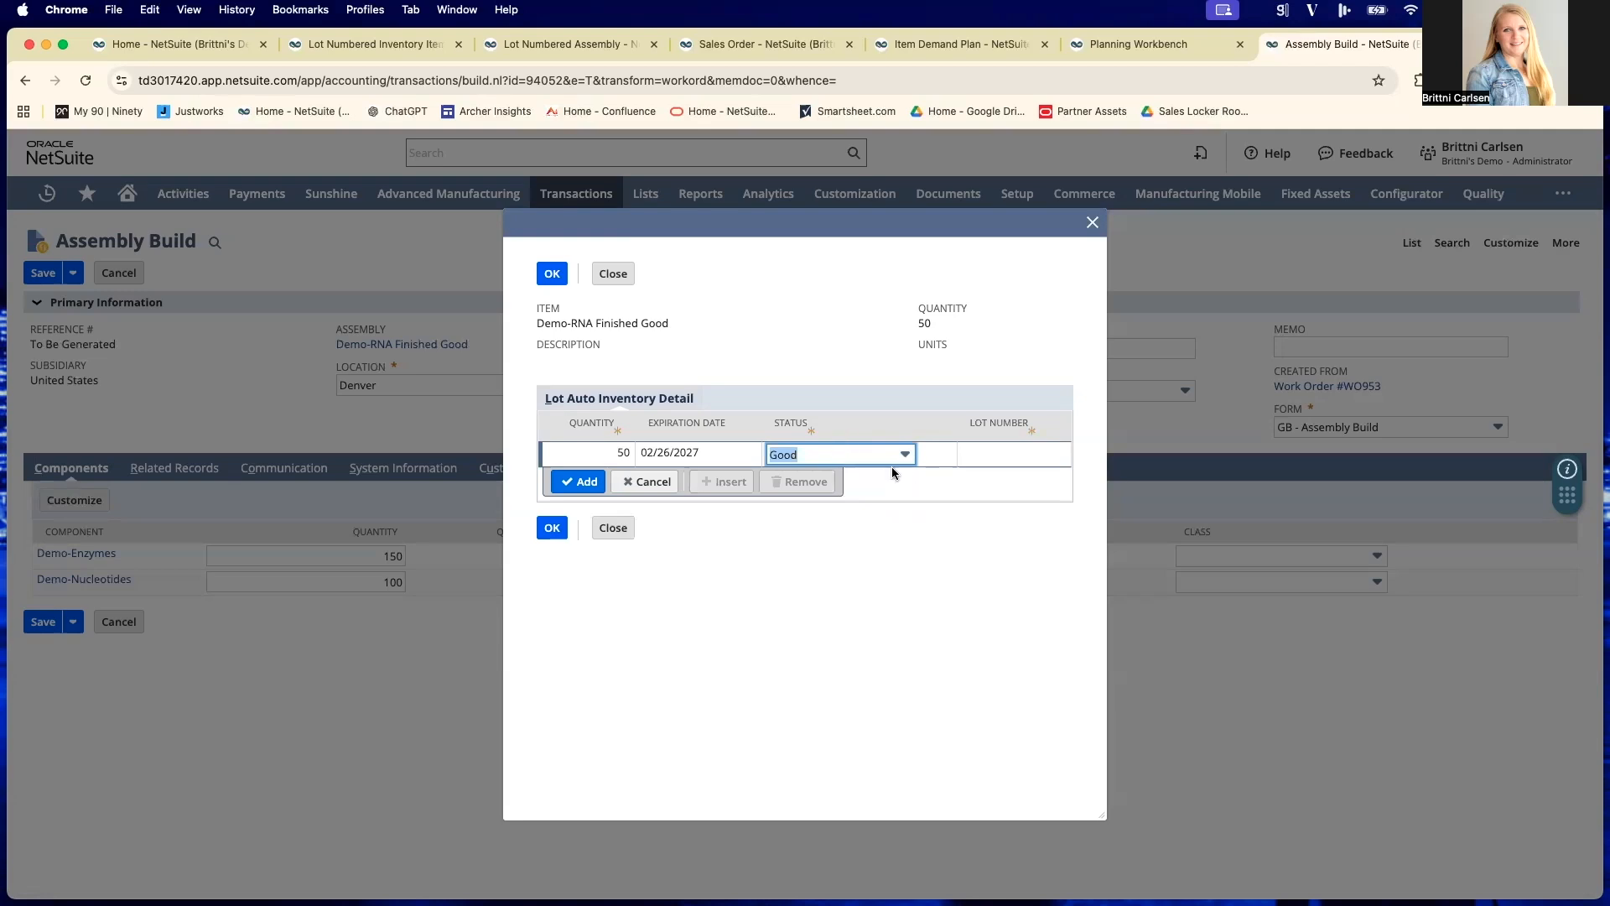
# - Assign lot number NS12345 to the finished good's line, add it and accept the inventory detail
pyautogui.click(1036, 451)
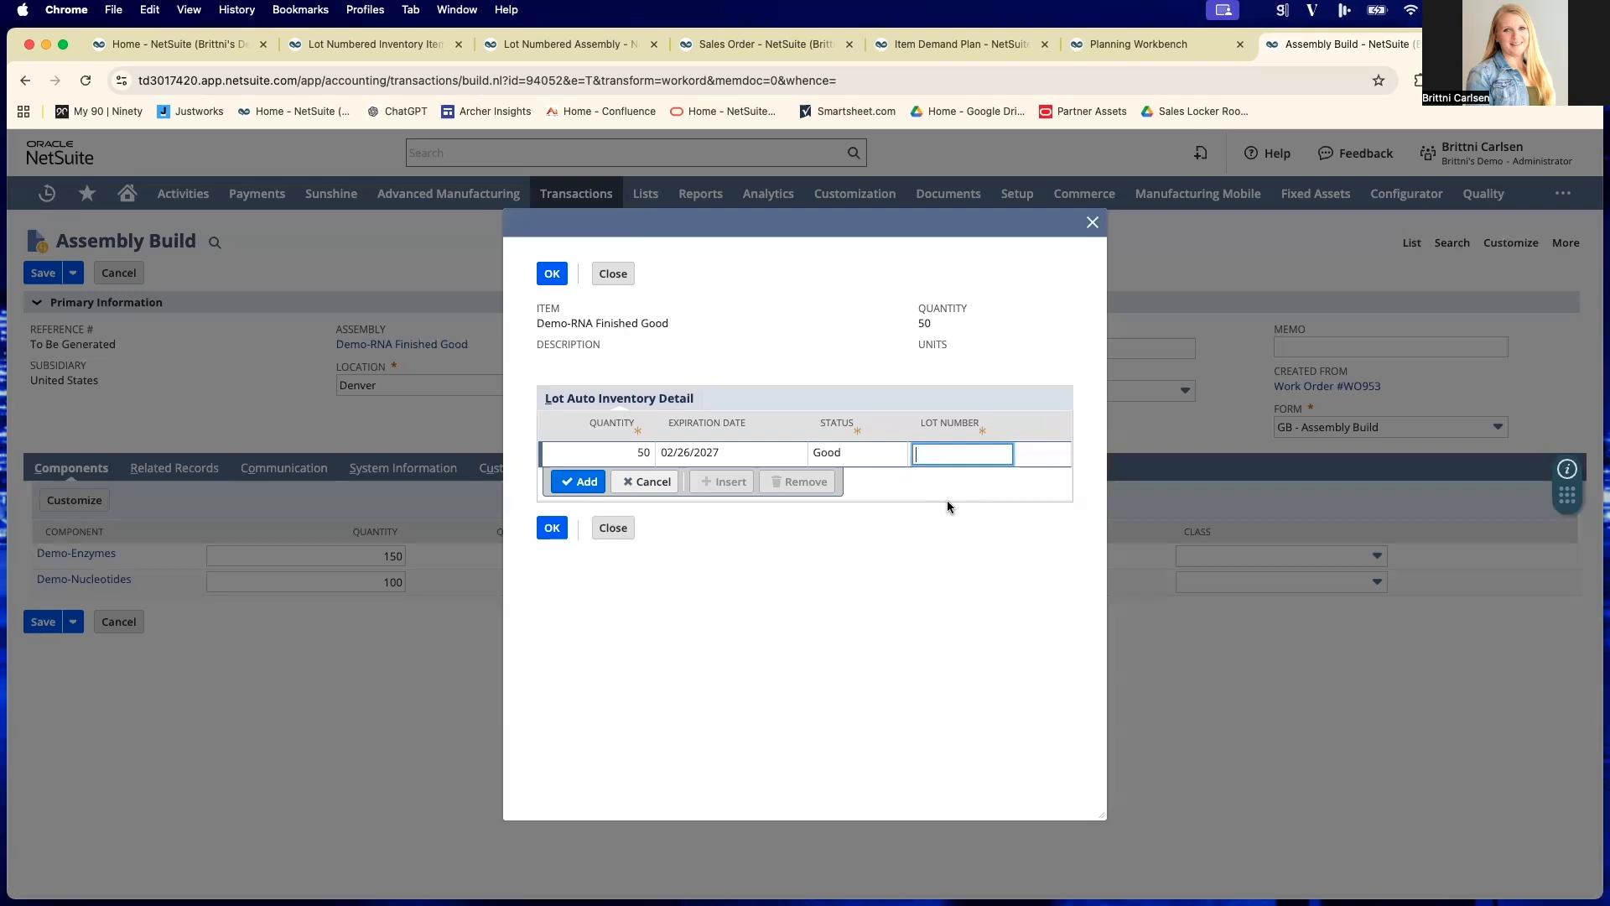
pyautogui.write('NS12345')
pyautogui.click(587, 482)
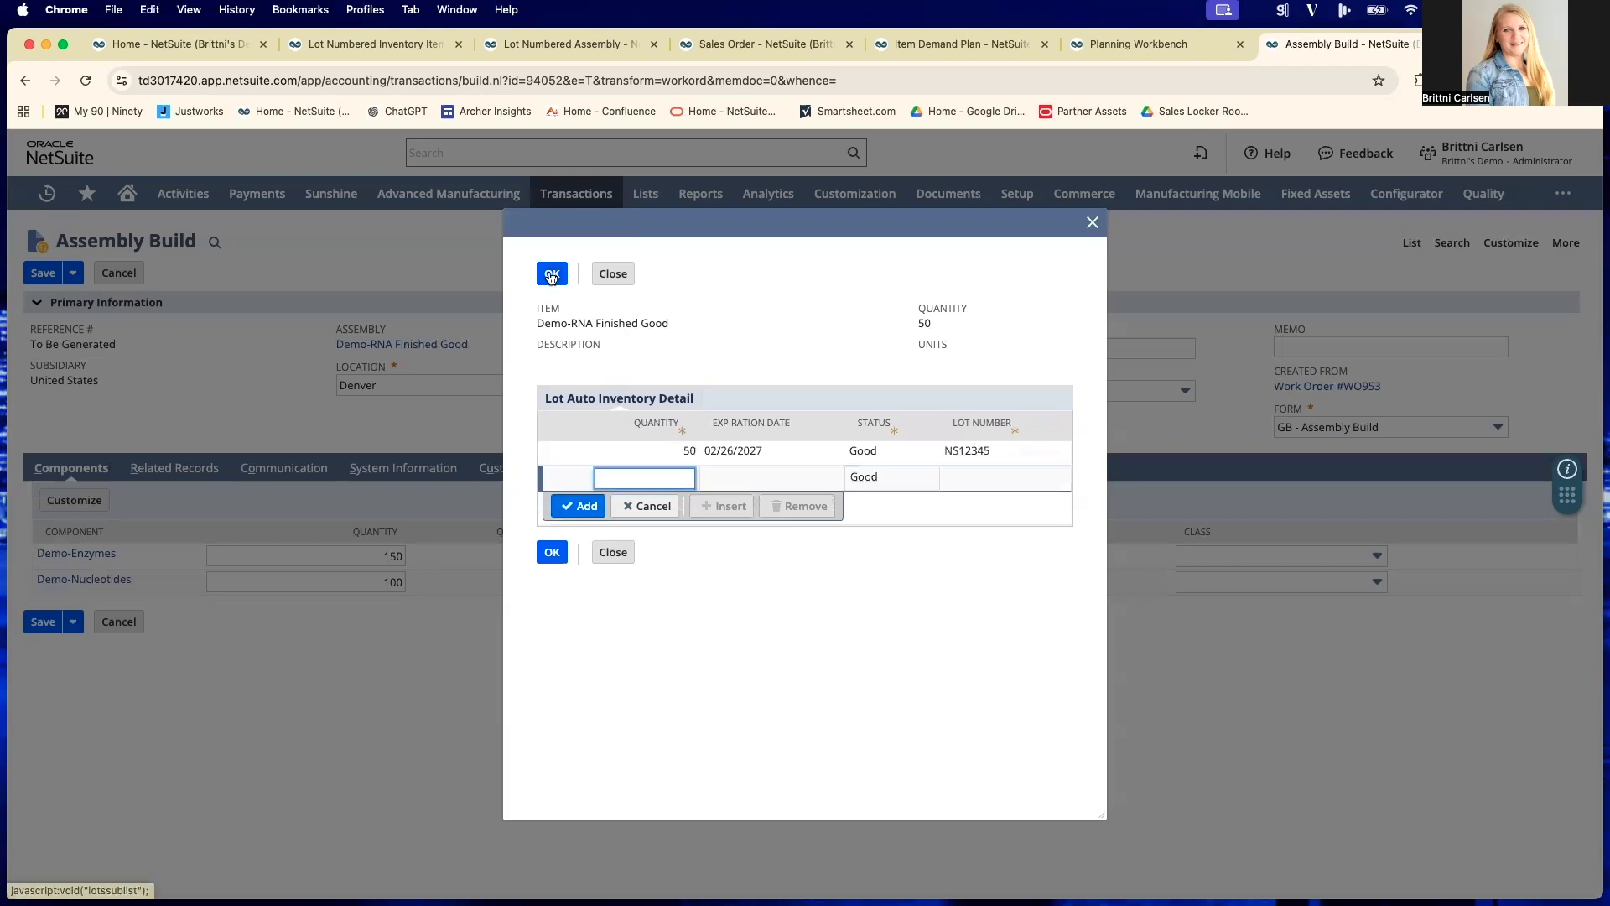
pyautogui.click(552, 273)
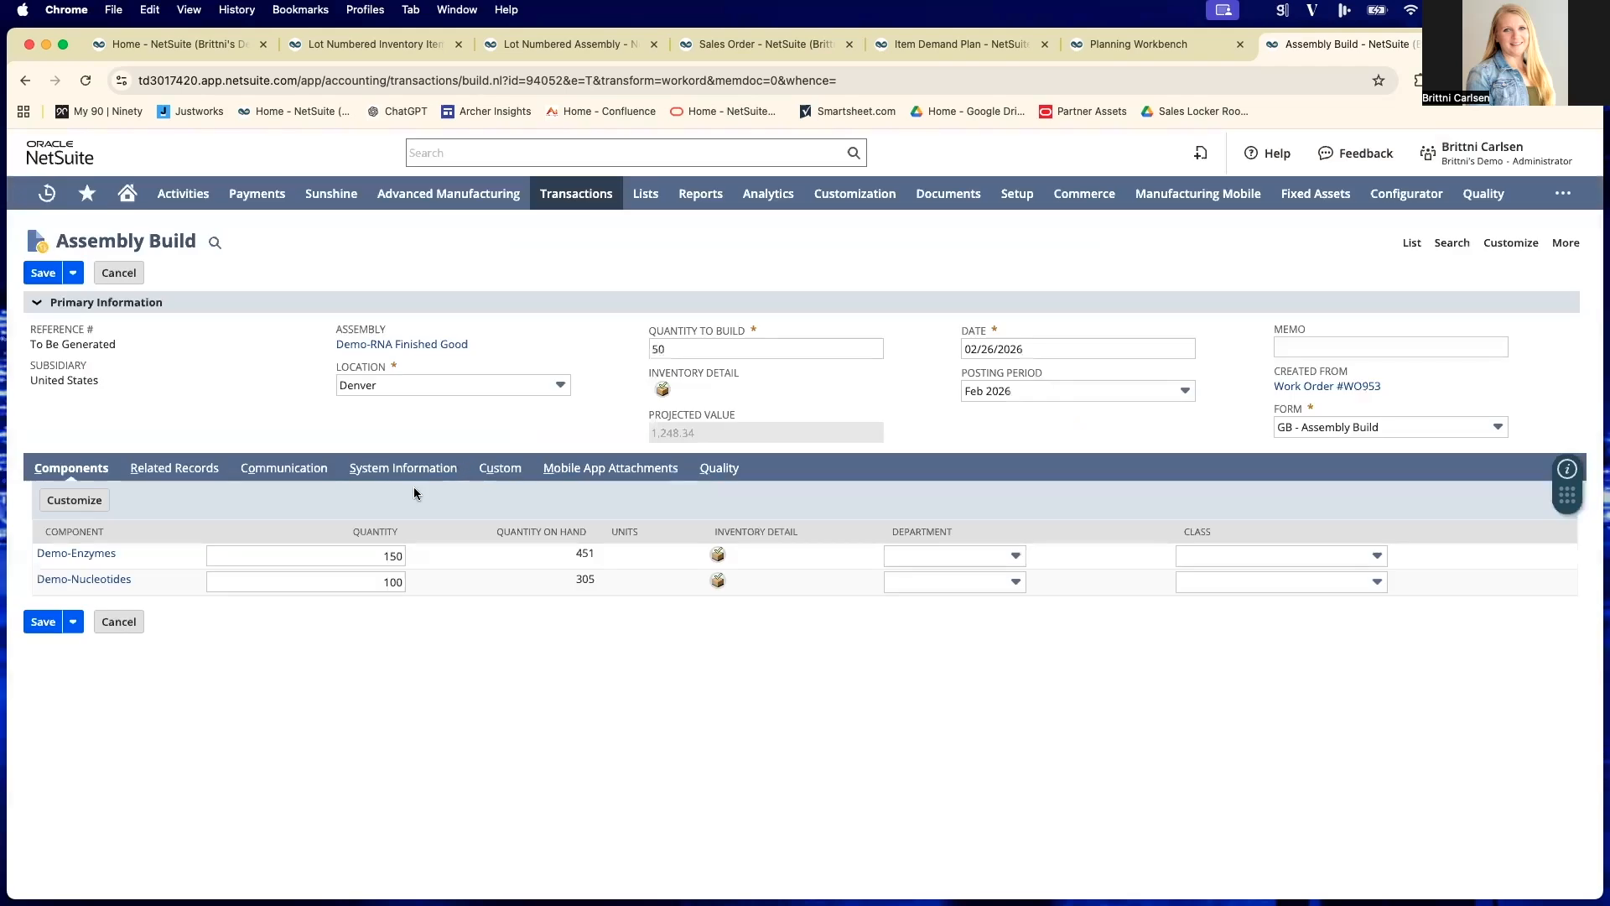
# - Save the assembly build for Demo-RNA Finished Good and open the Lot Trace report
pyautogui.click(42, 273)
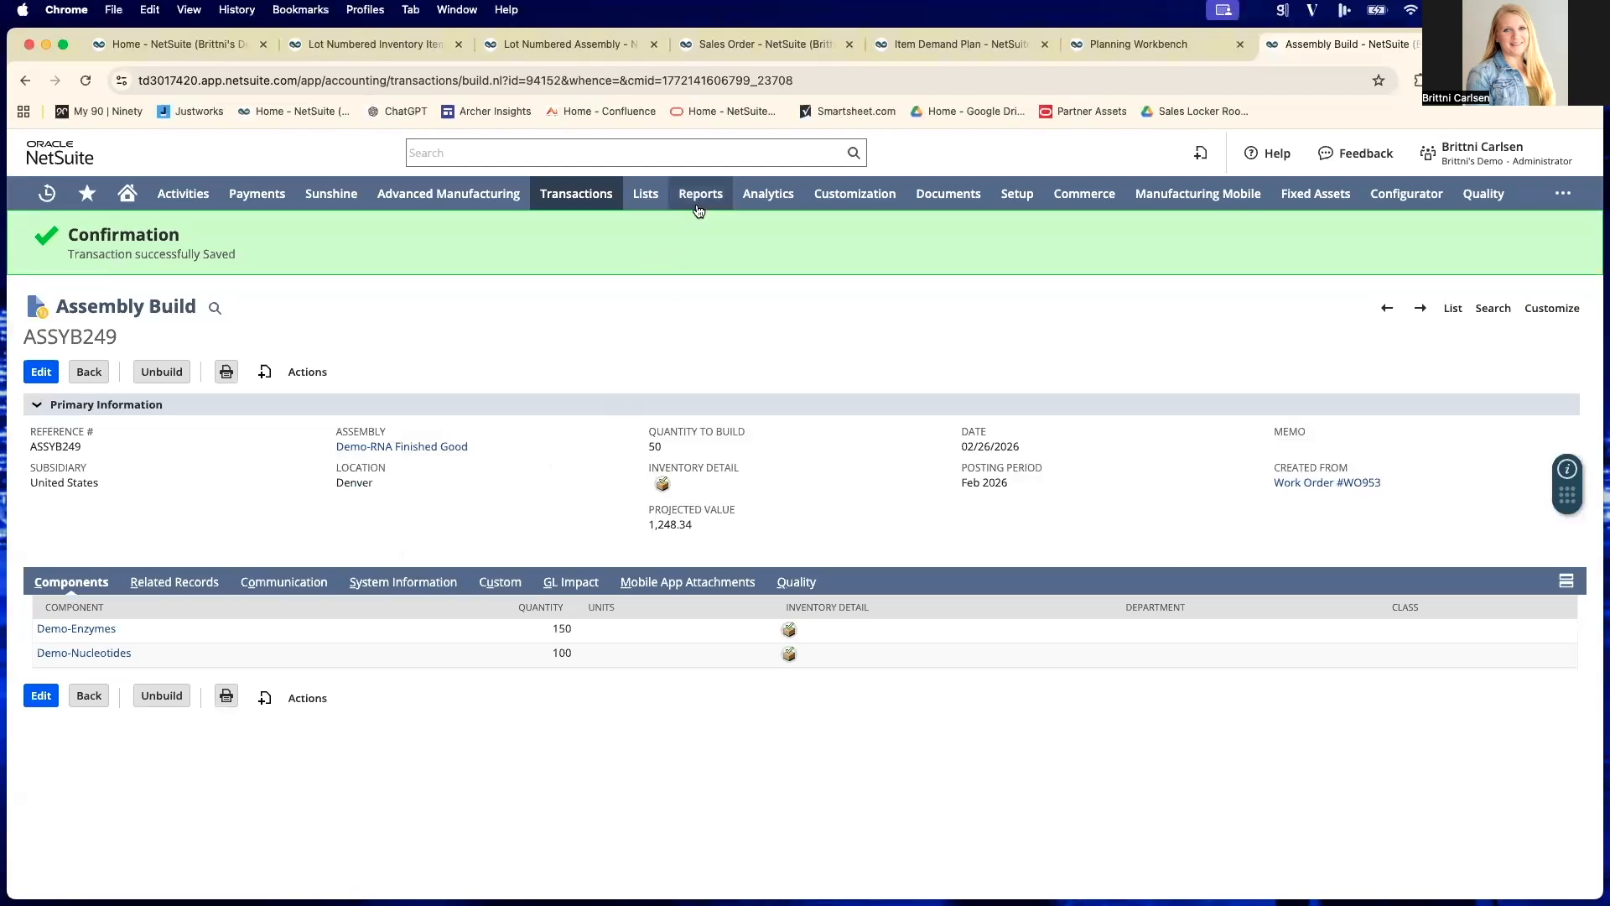
pyautogui.moveTo(699, 211)
pyautogui.scroll(-5, 714, 451)
pyautogui.scroll(-6, 713, 451)
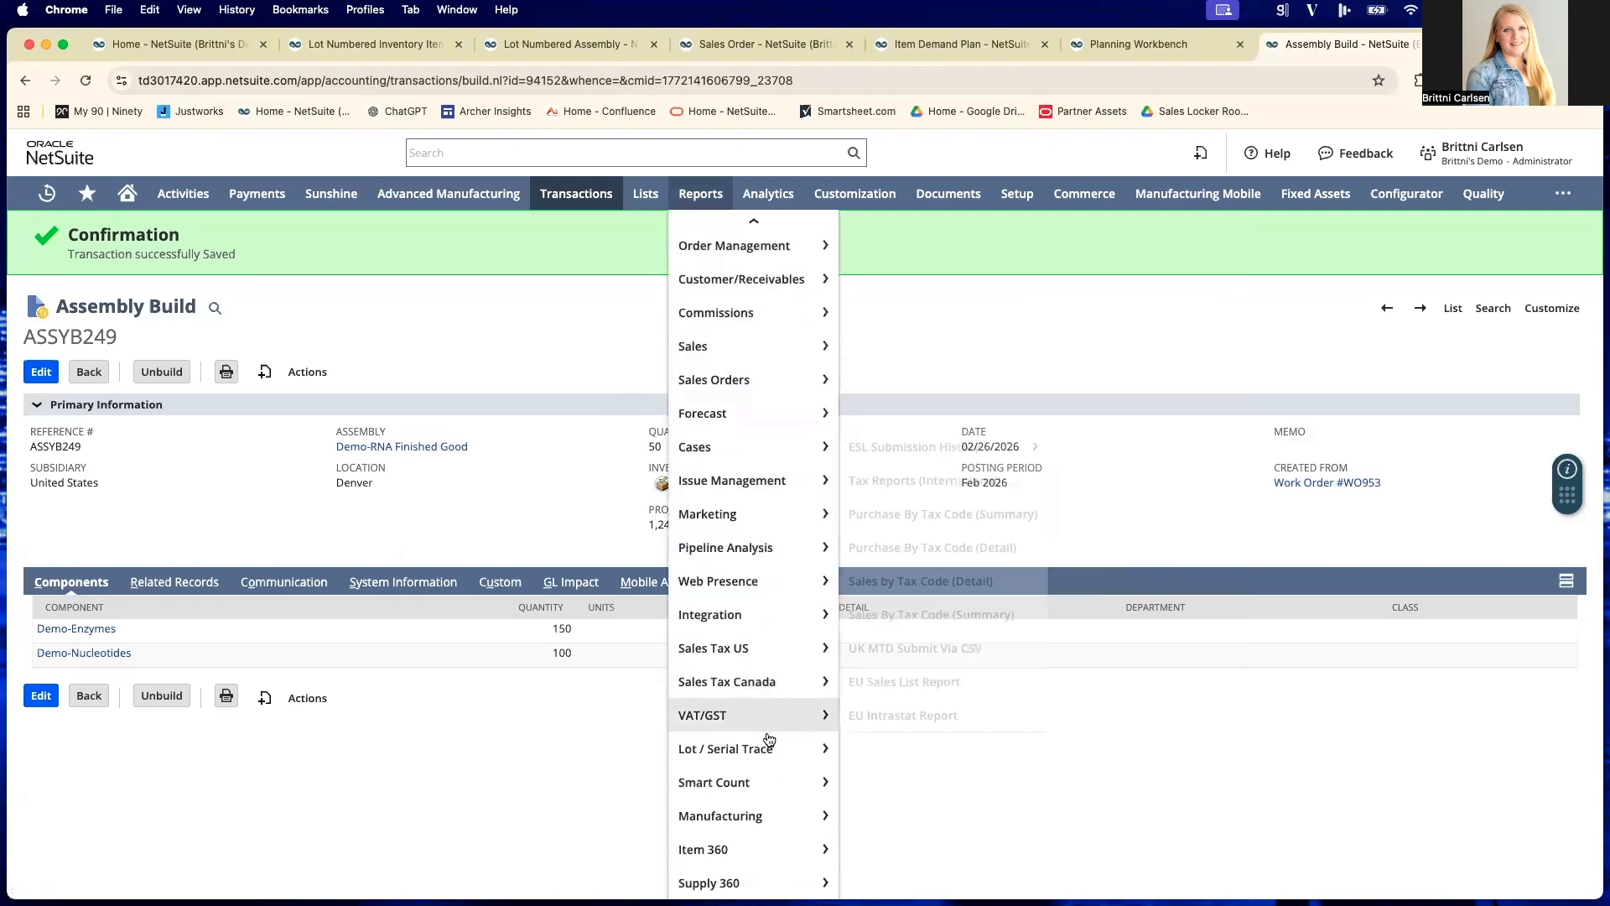
pyautogui.moveTo(769, 739)
pyautogui.click(912, 792)
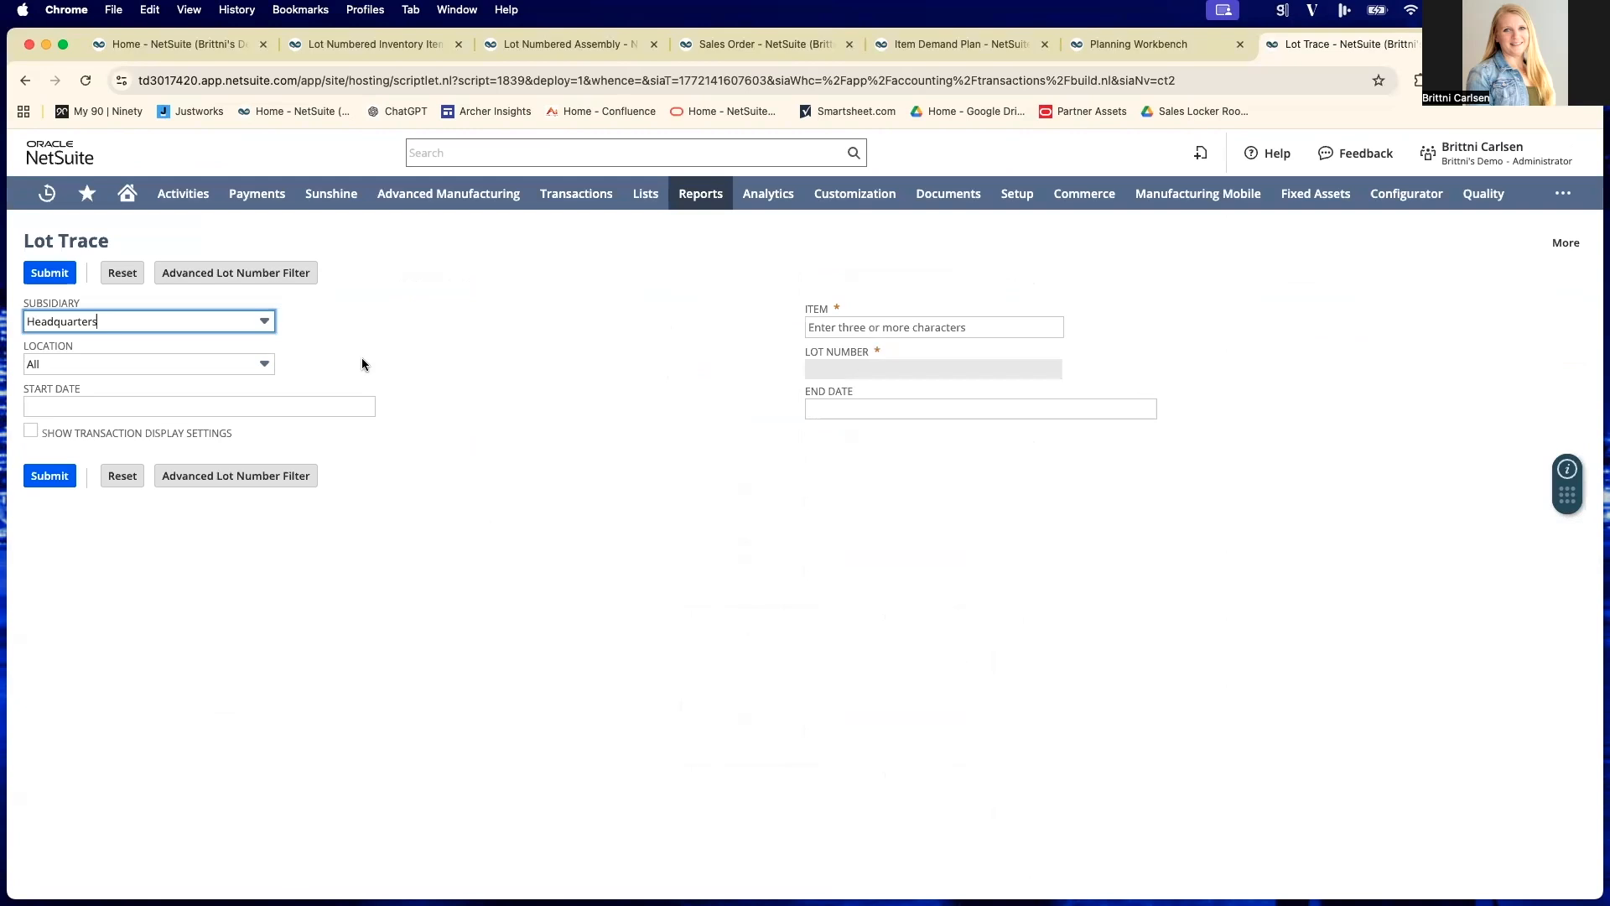
# - Filter the lot trace by subsidiary Headquarters : United States and item Demo-RNA Finished Good
pyautogui.click(255, 326)
pyautogui.scroll(-1, 249, 342)
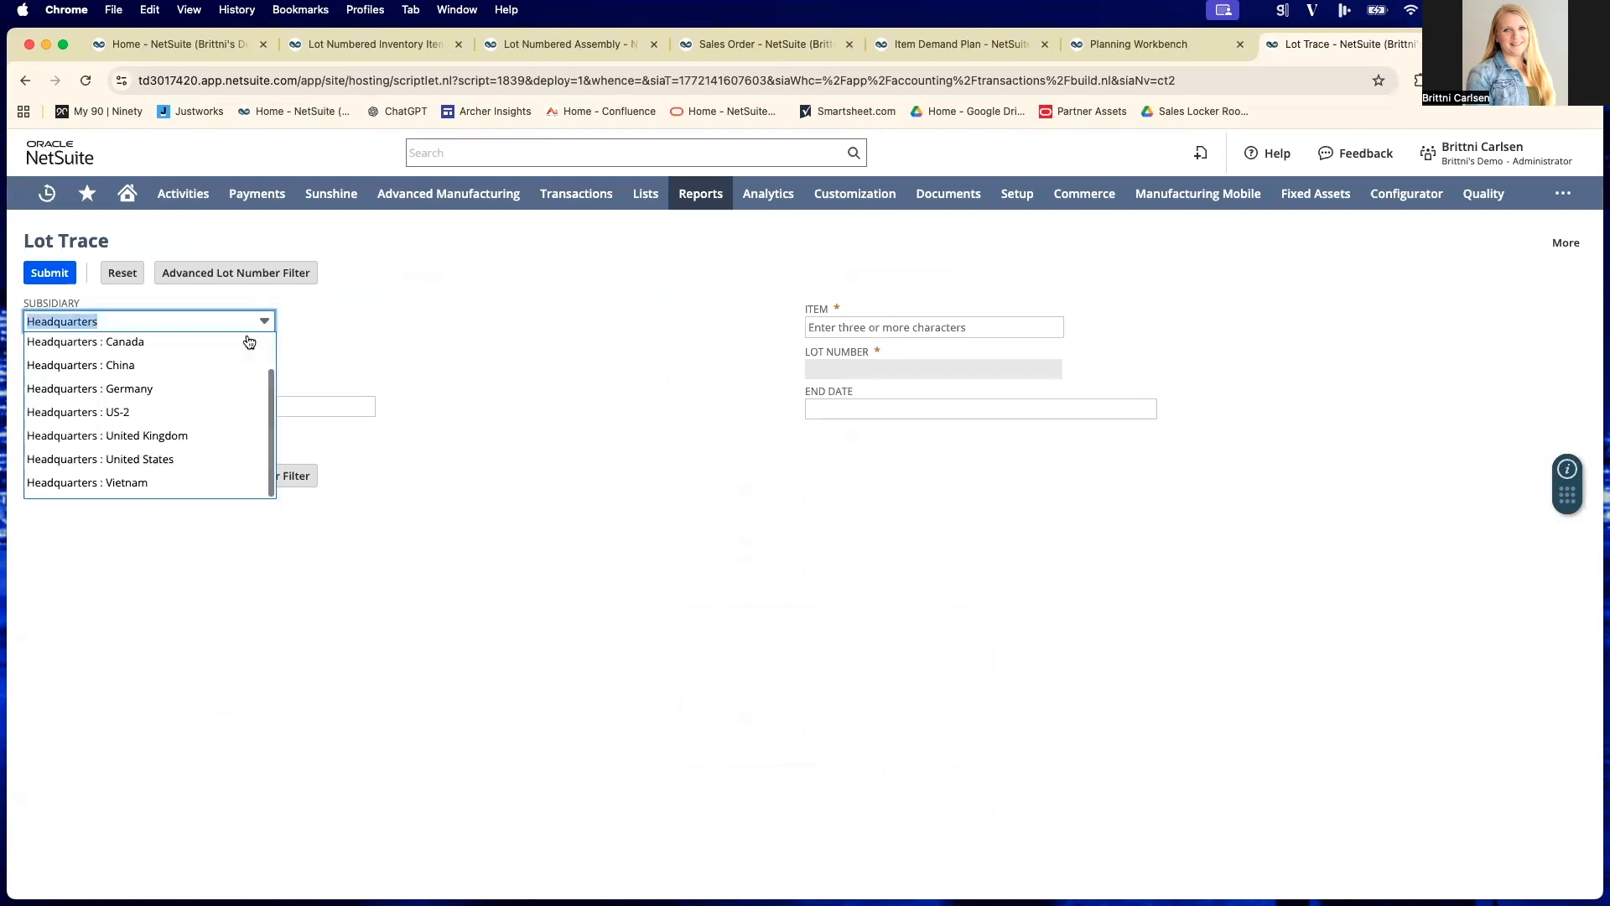
pyautogui.click(186, 464)
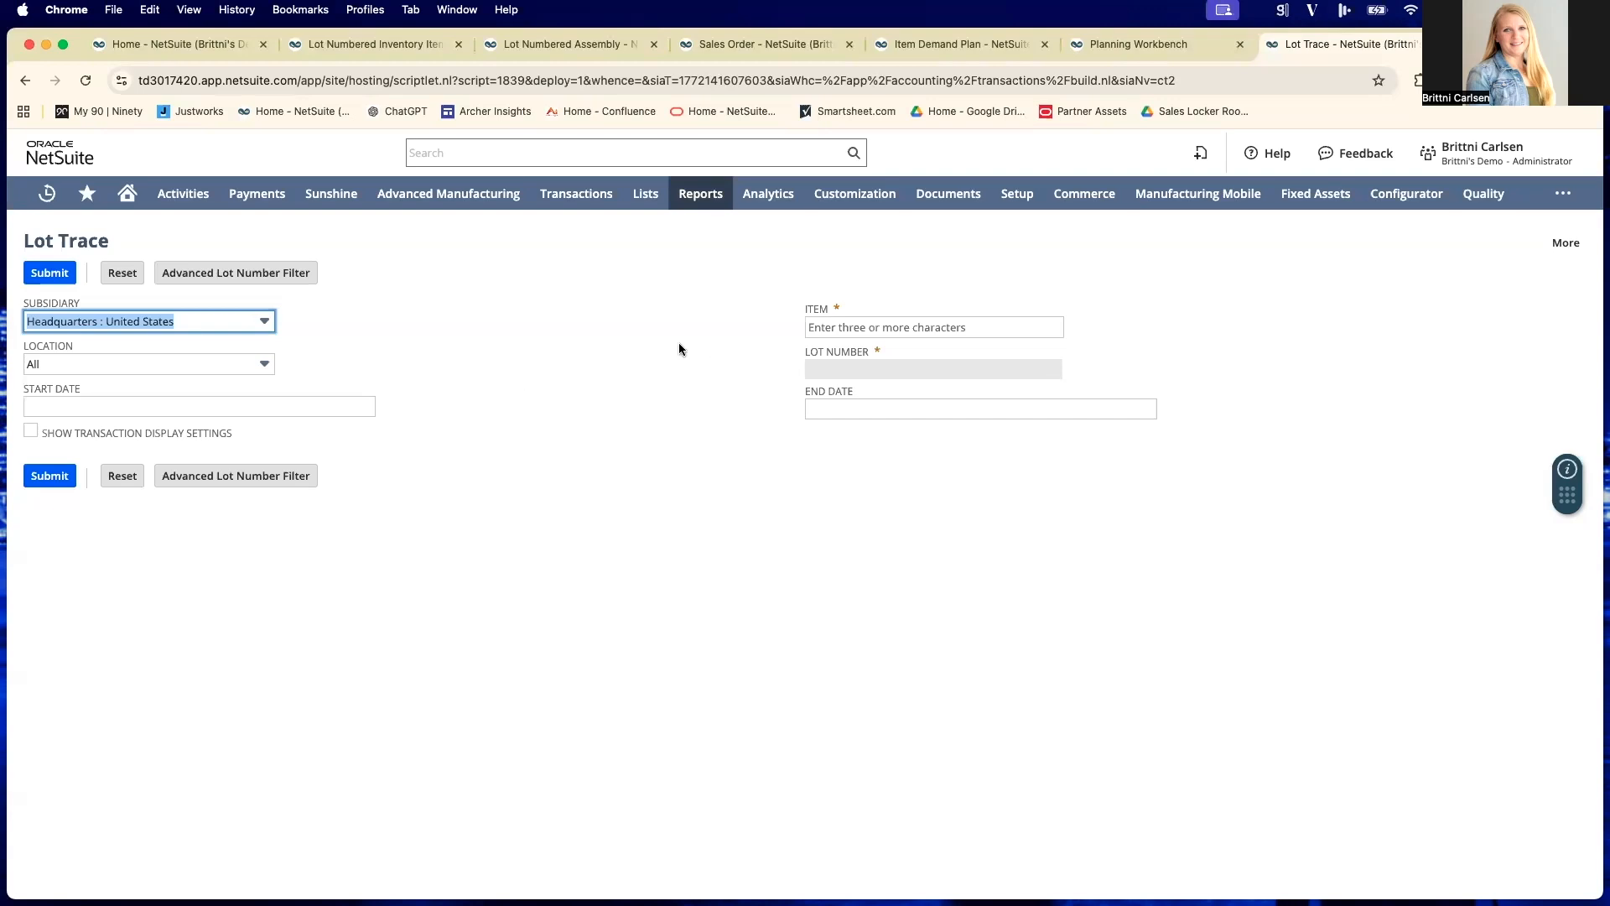
pyautogui.click(942, 328)
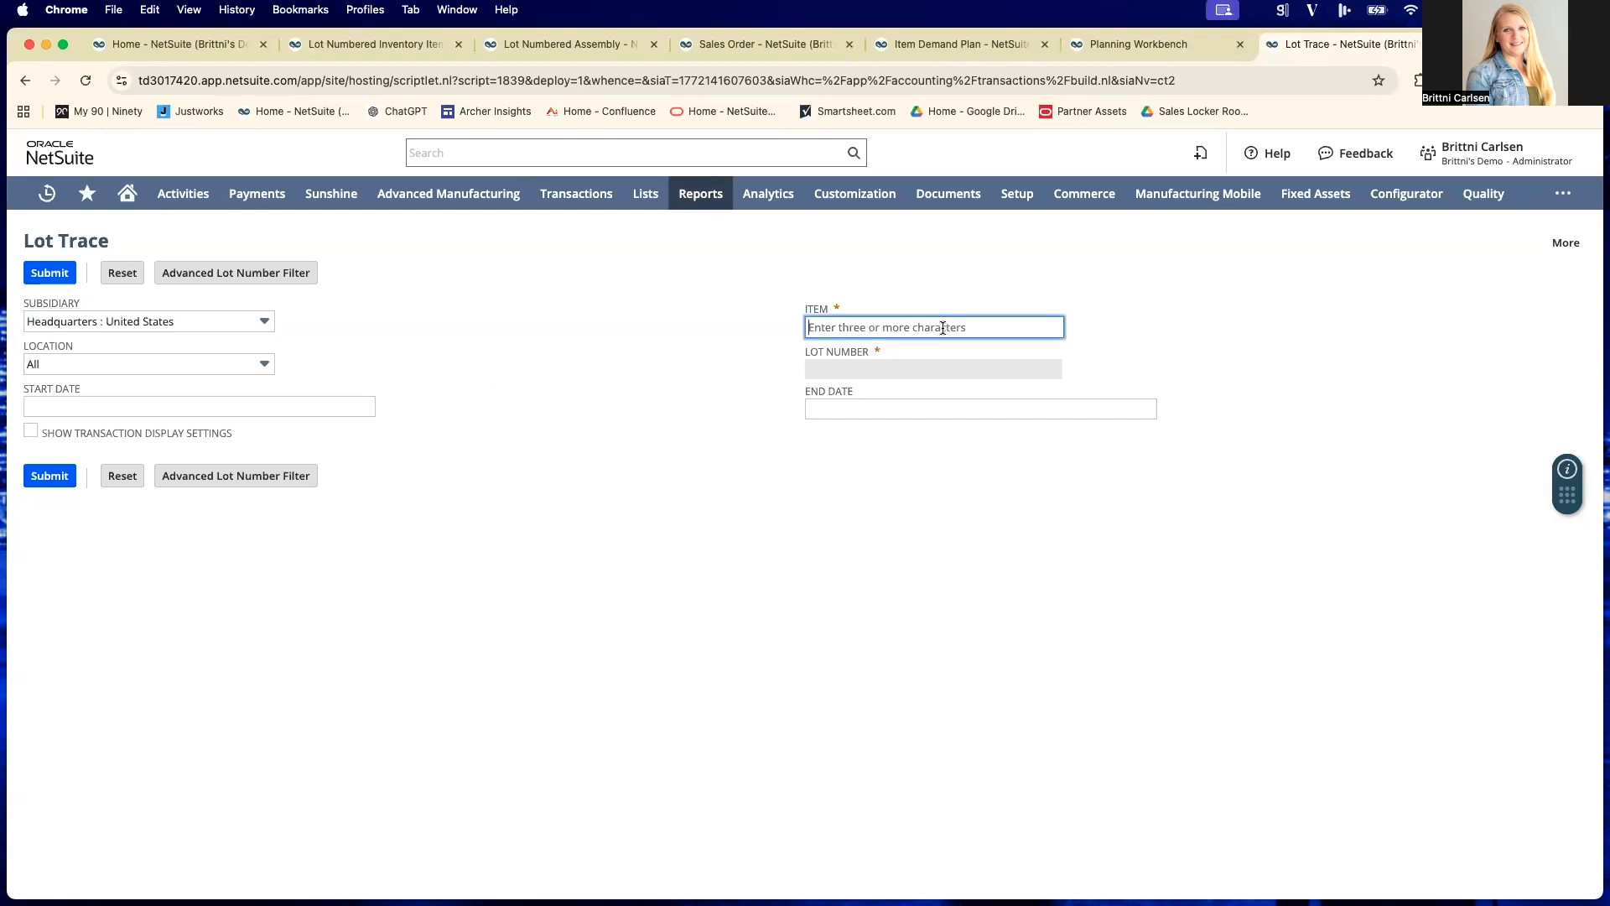
pyautogui.write('demo')
pyautogui.press('Tab')
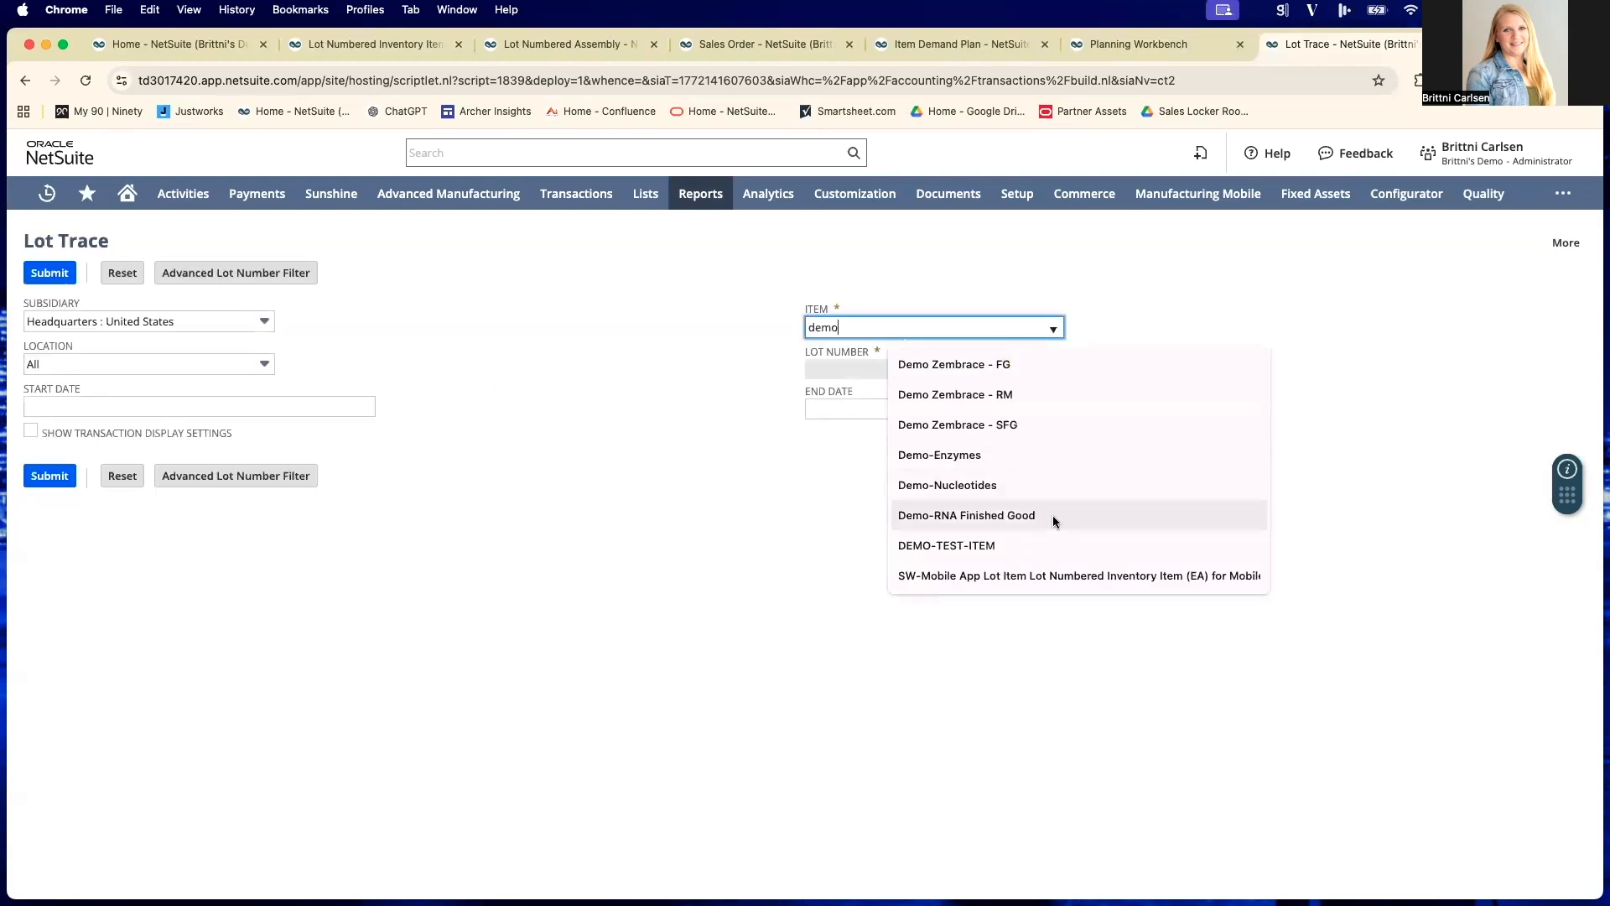
pyautogui.click(1055, 521)
# - Choose lot number NS12345 for the trace and submit the report
pyautogui.click(866, 367)
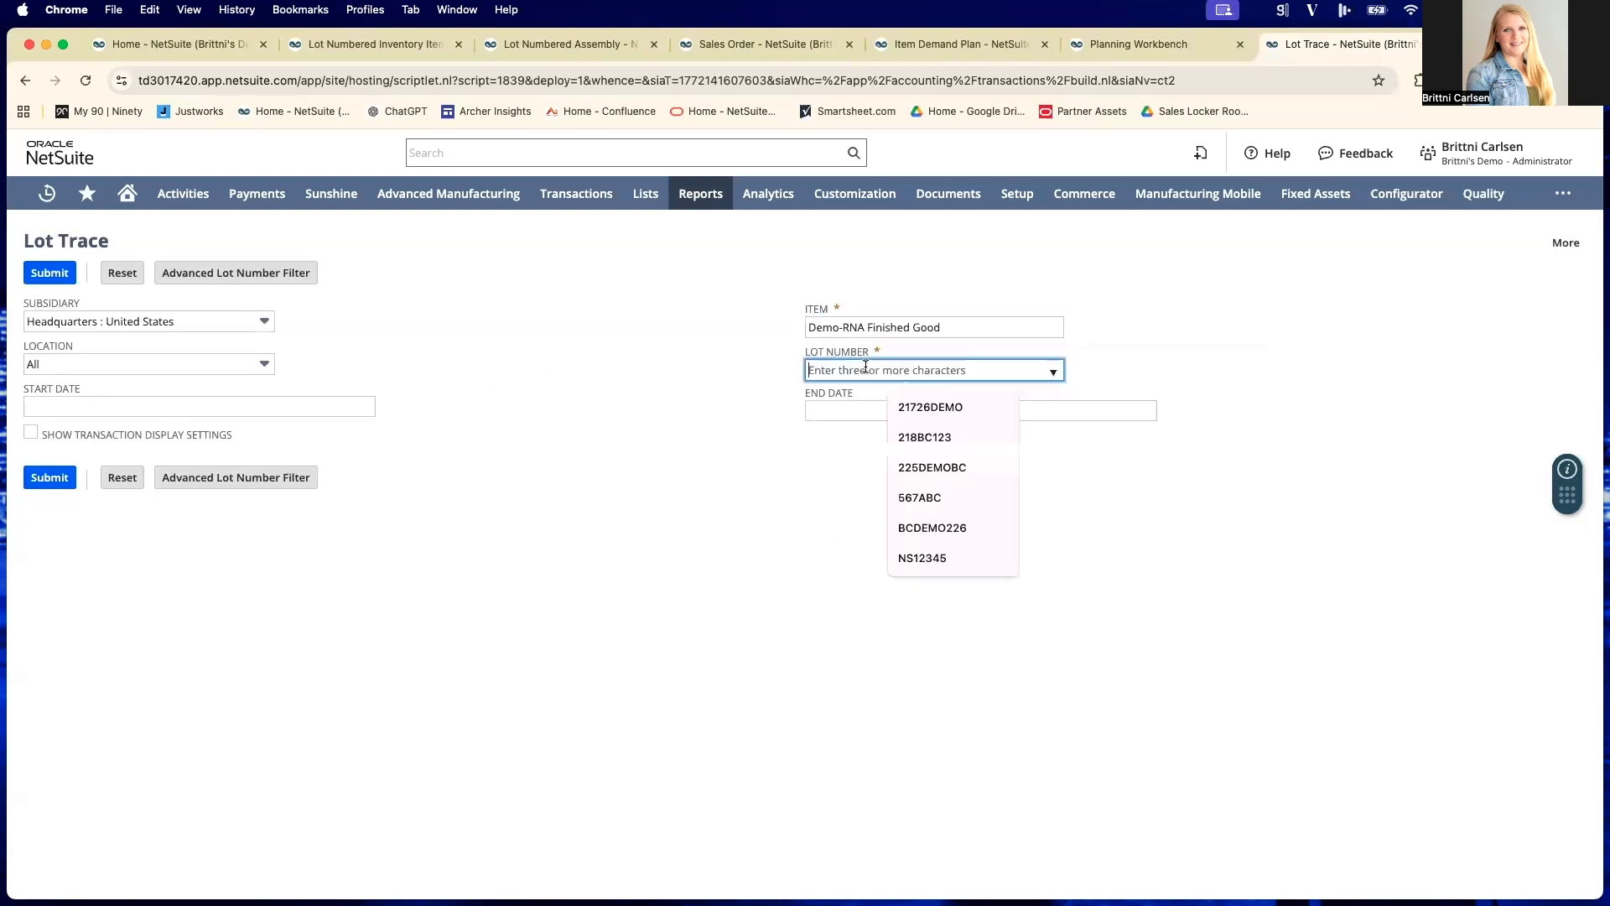
pyautogui.write('NS')
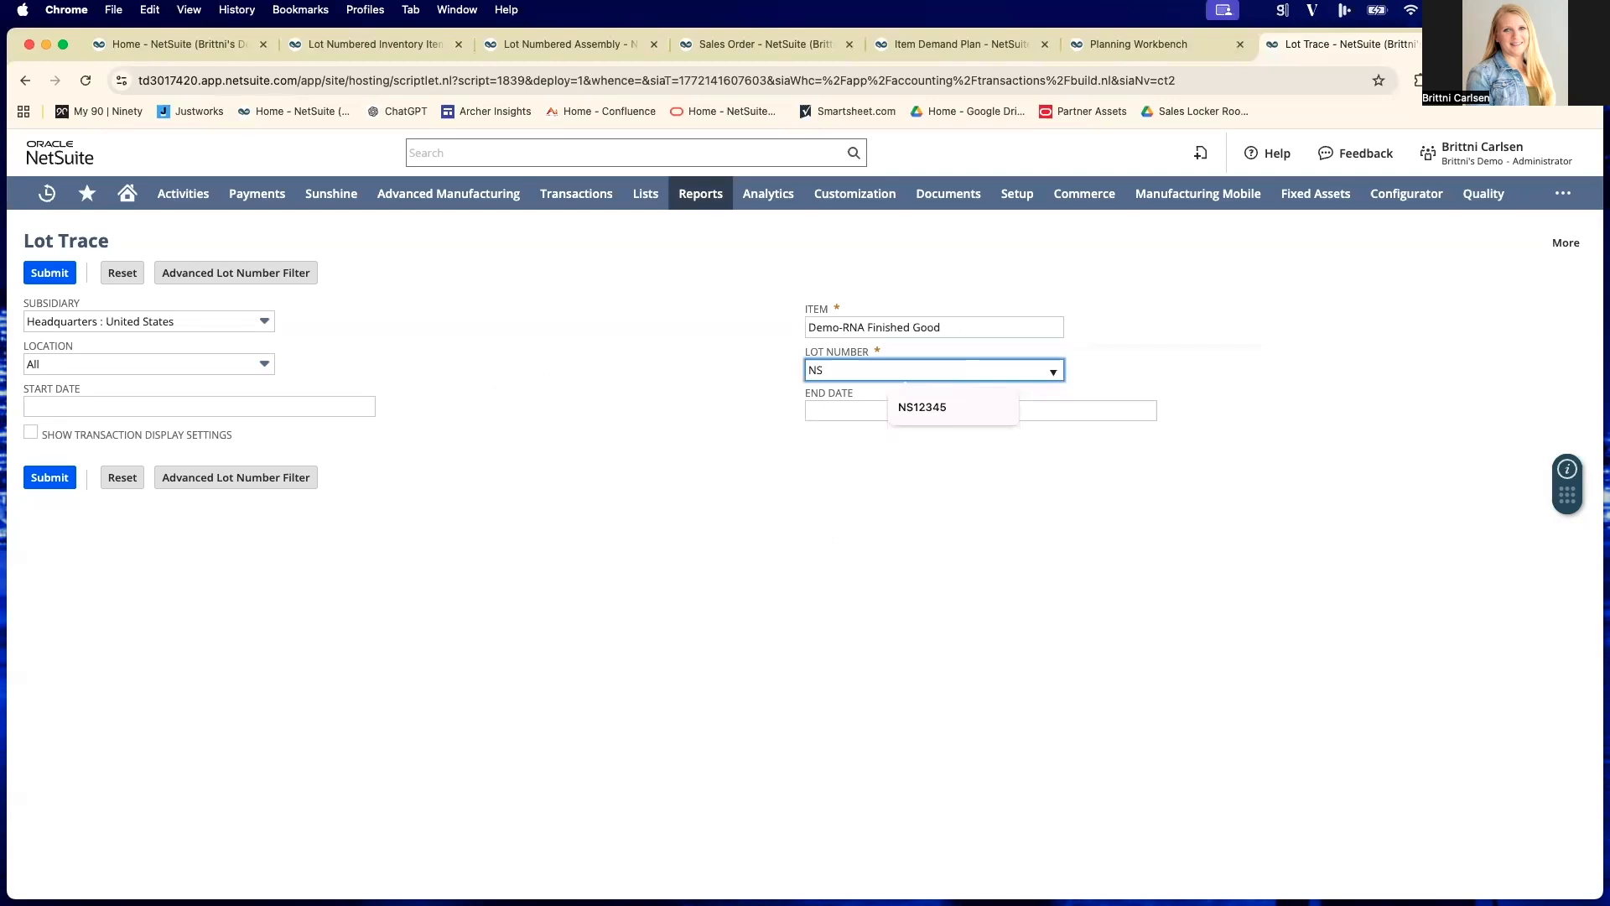
pyautogui.click(919, 406)
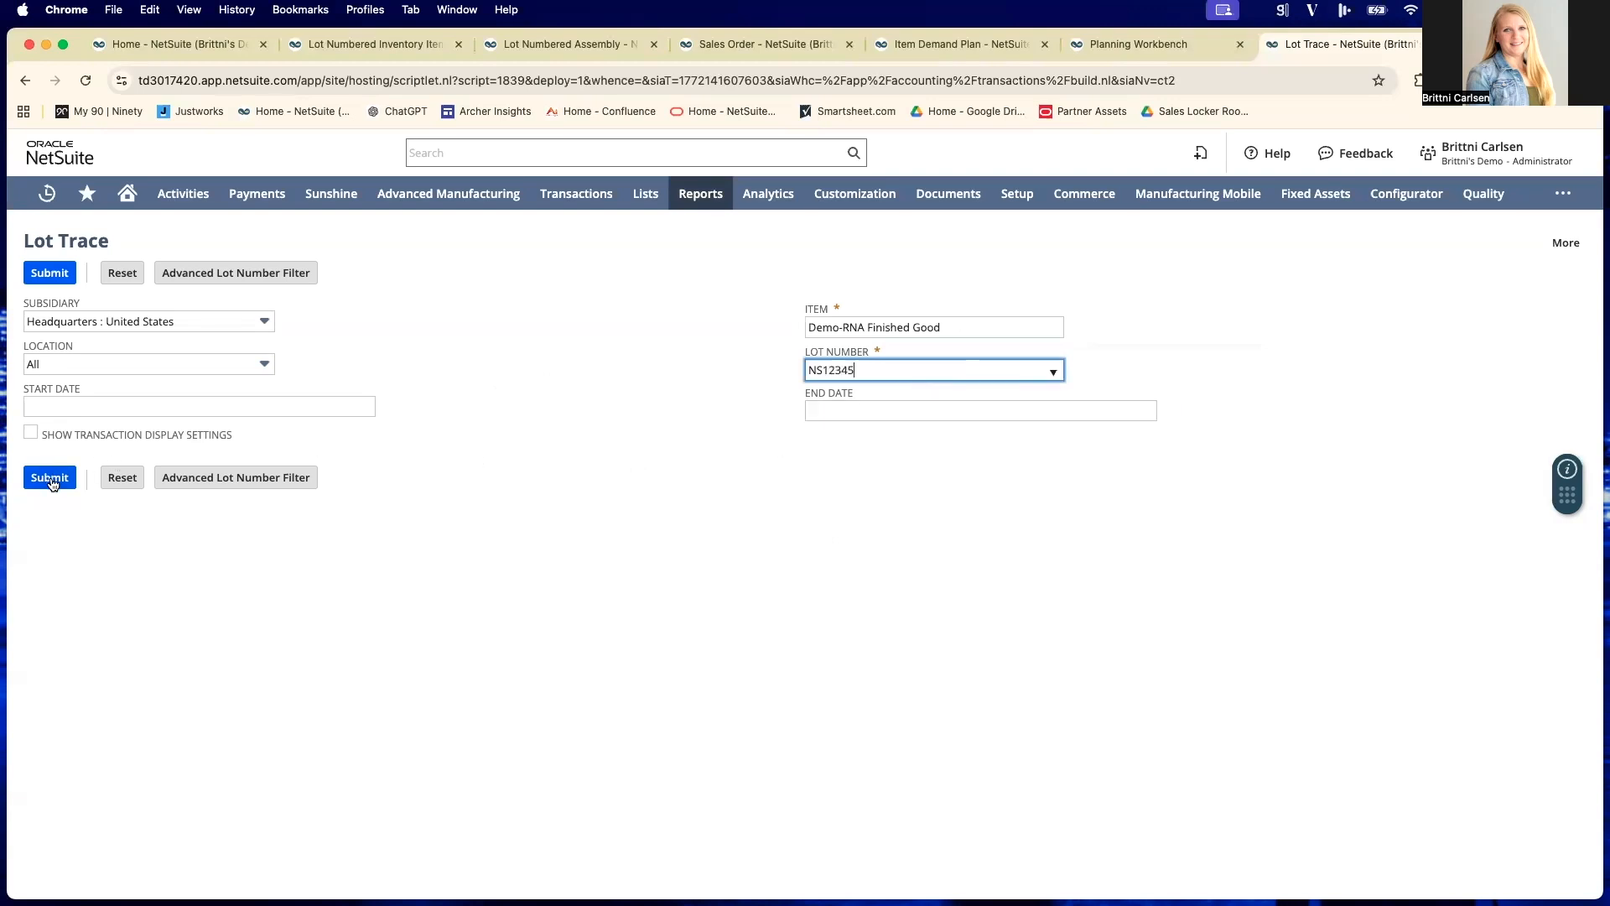
pyautogui.click(267, 524)
pyautogui.click(65, 481)
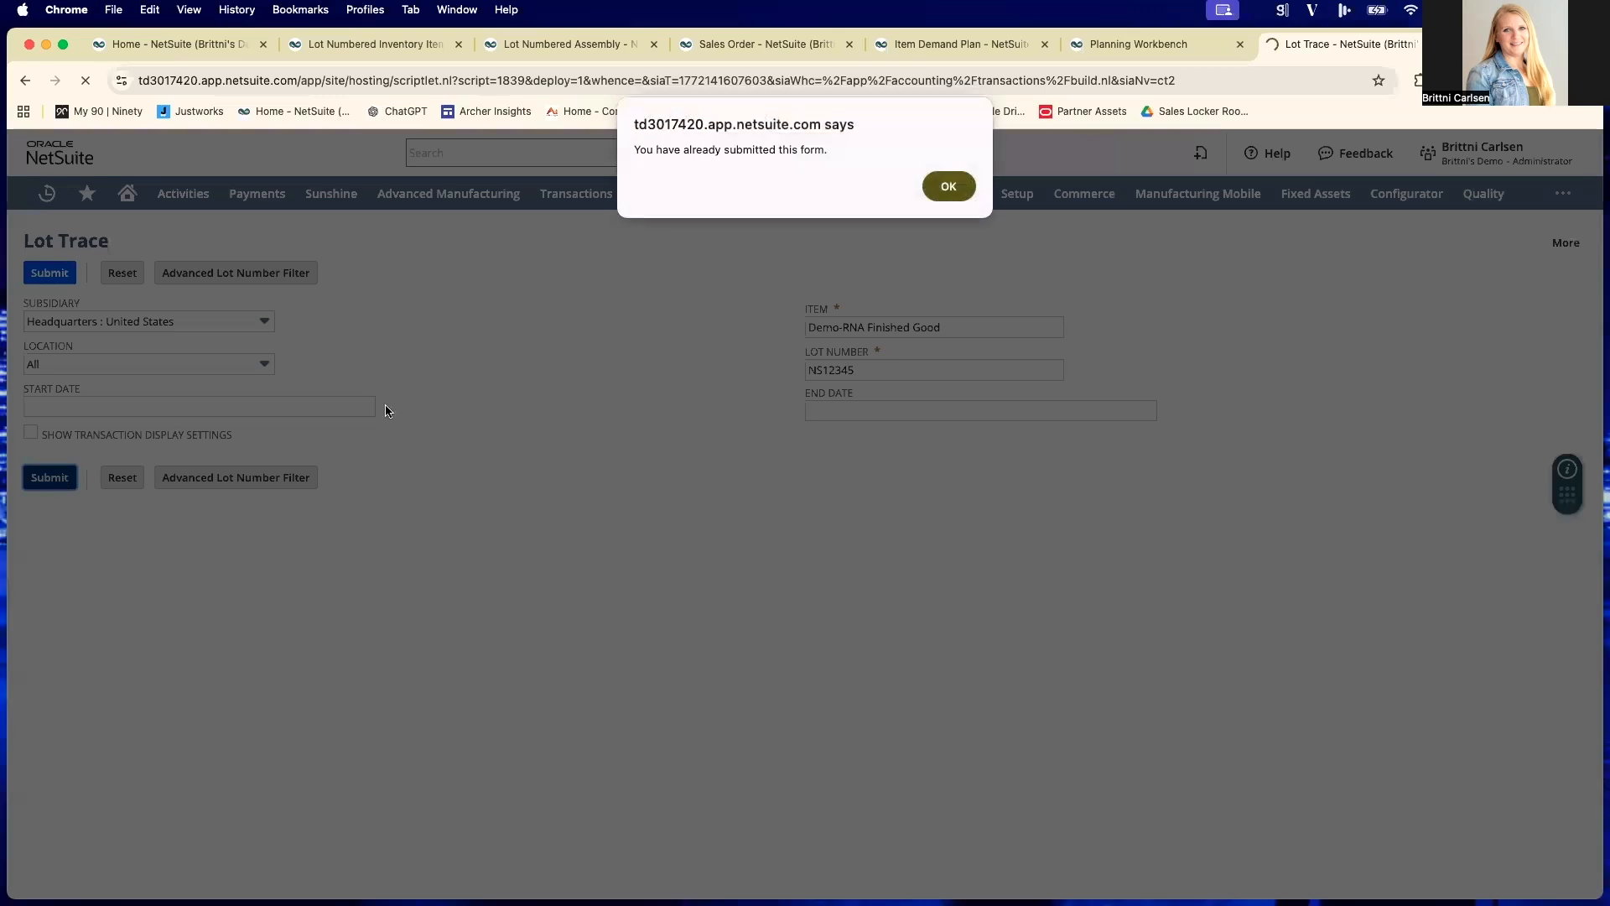
pyautogui.click(941, 173)
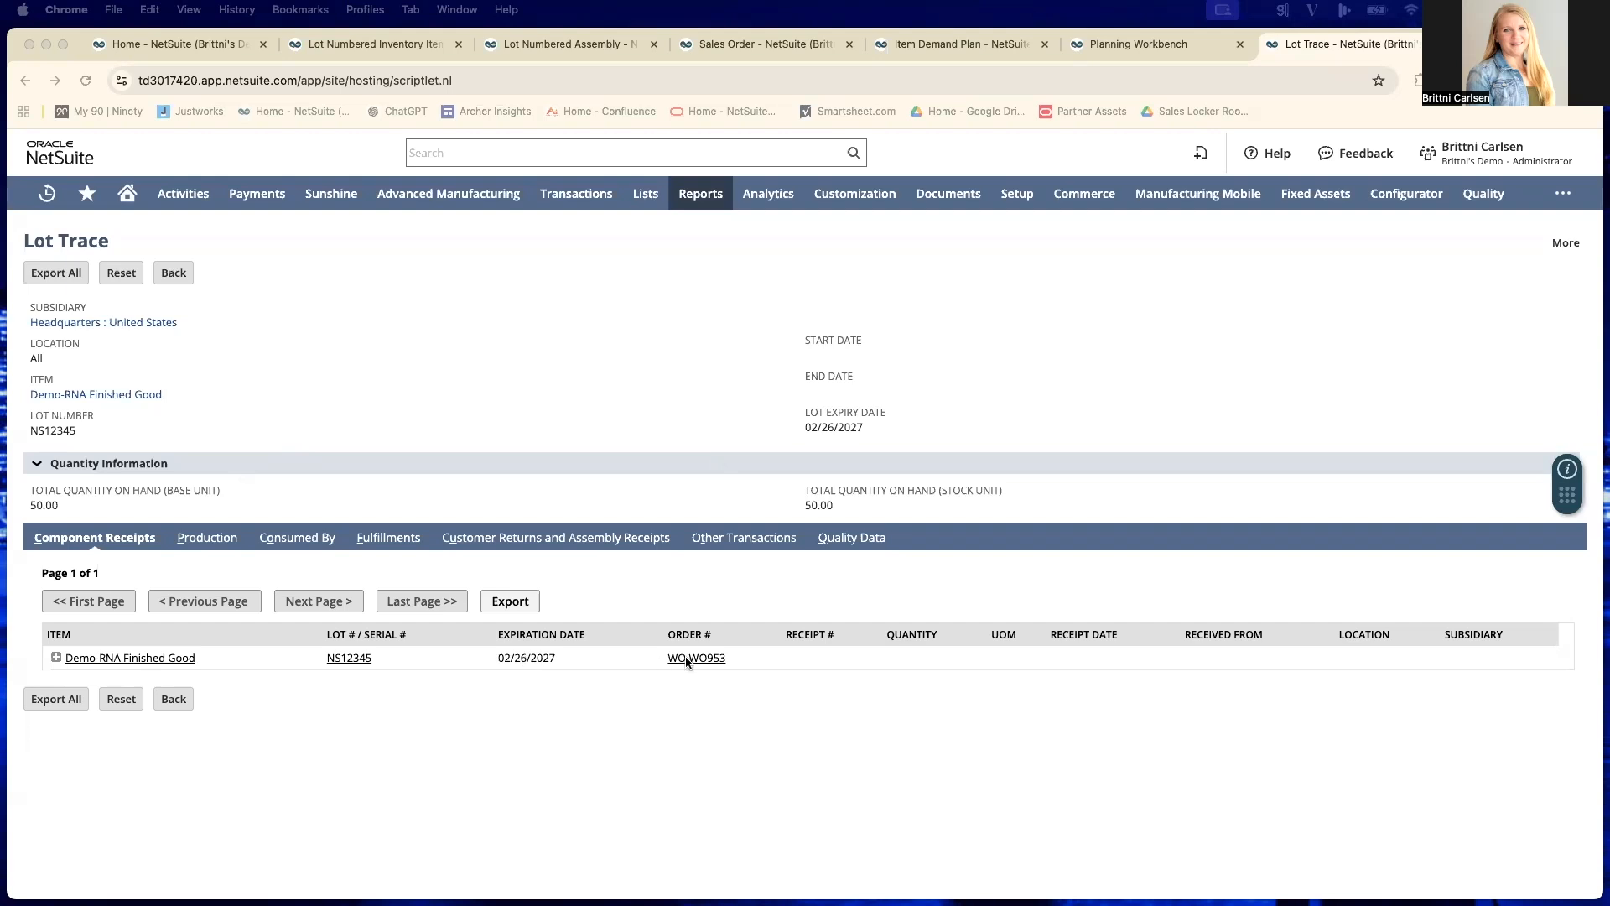
# - Expand Demo-RNA Finished Good in the component receipts to examine its component lots, purchase orders and receipts
pyautogui.click(59, 658)
pyautogui.click(56, 657)
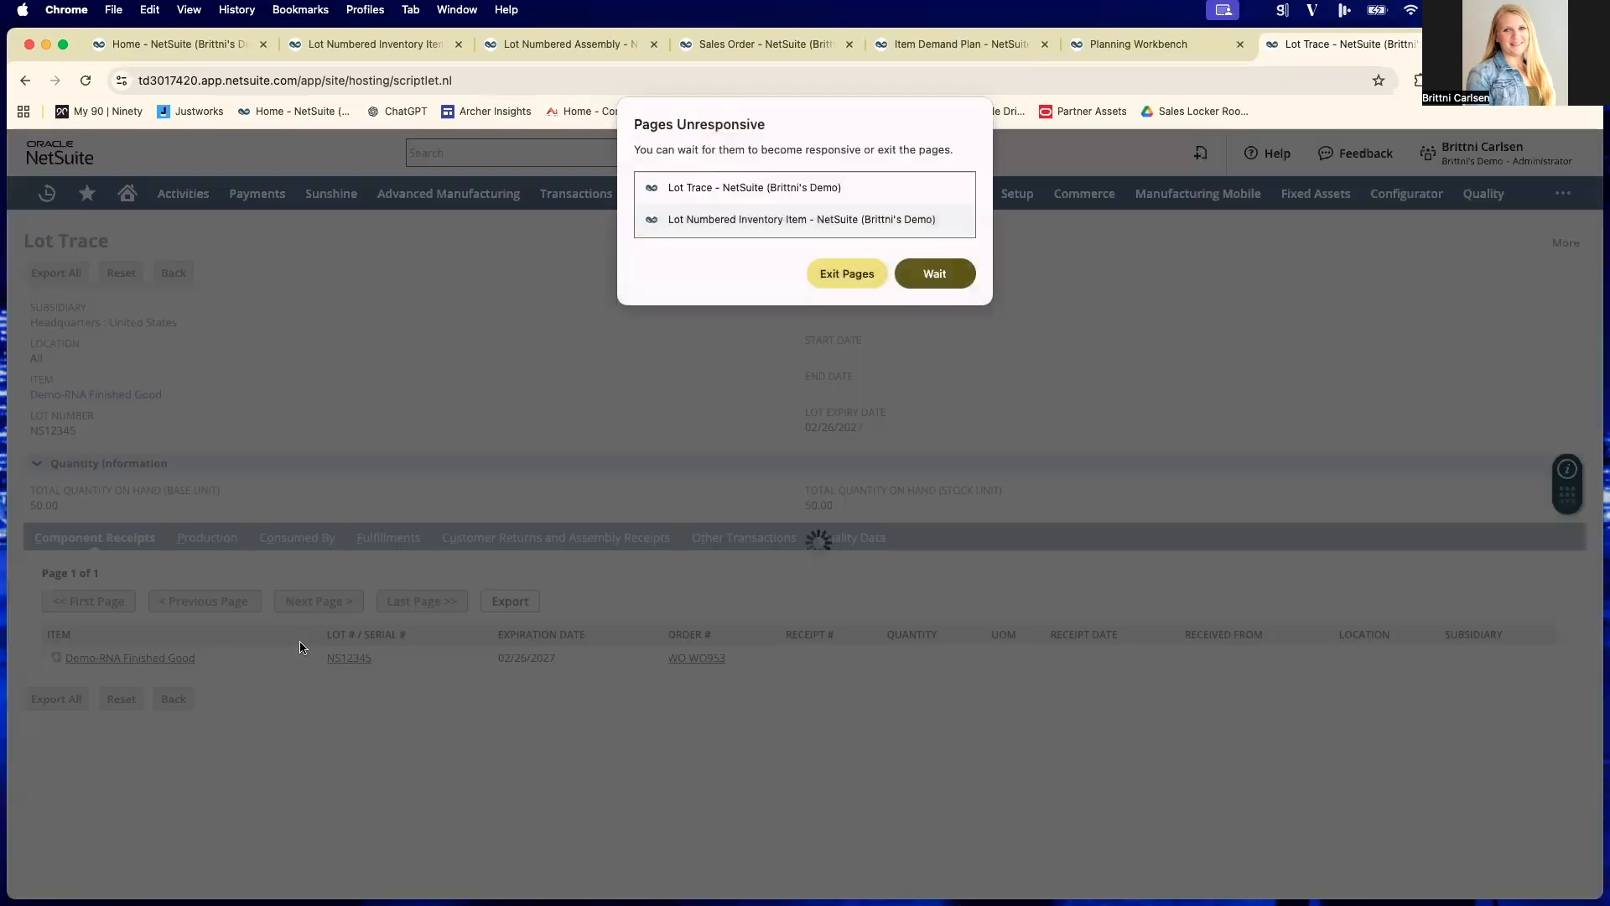
pyautogui.click(933, 275)
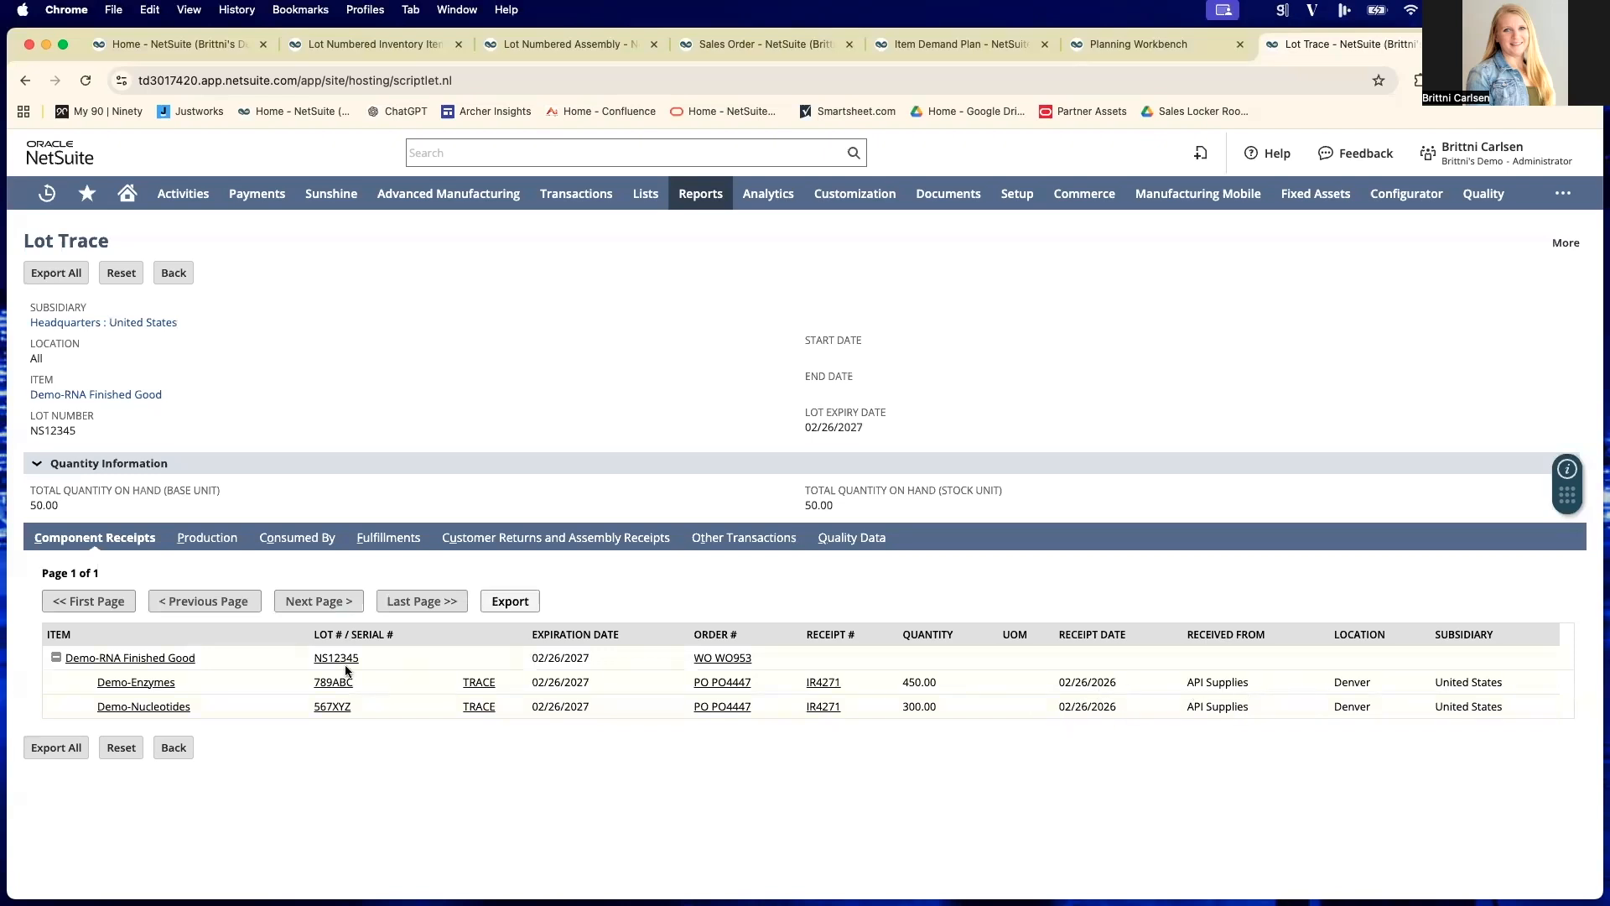
# - Examine the component lots used in the lot's production and its consumption records, returning to the component receipts
pyautogui.click(202, 546)
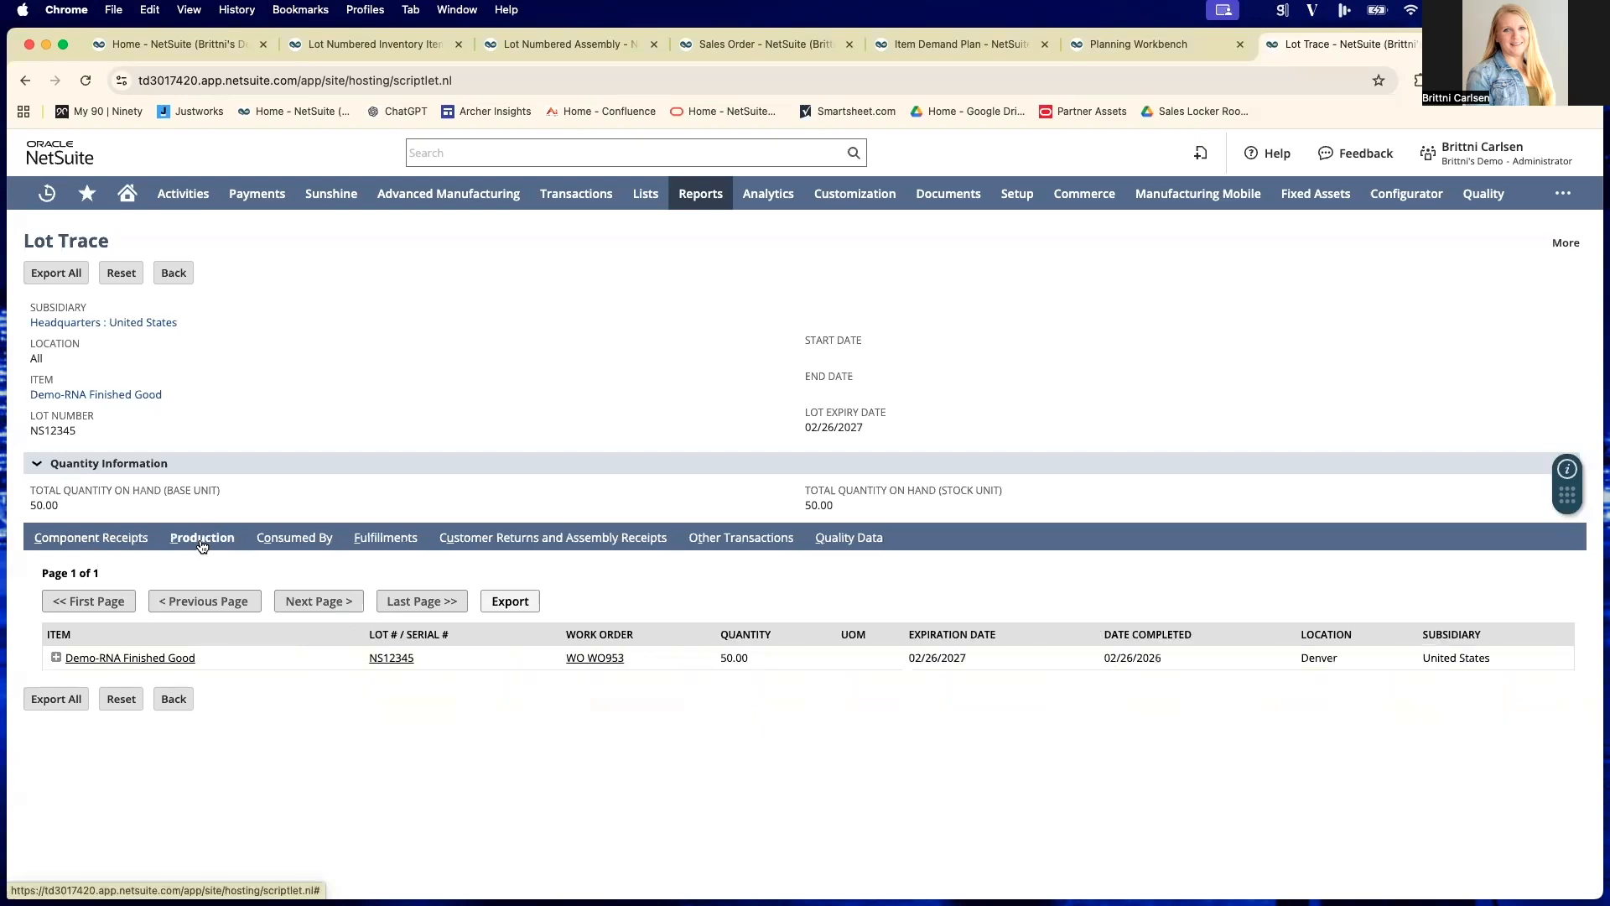
pyautogui.click(56, 657)
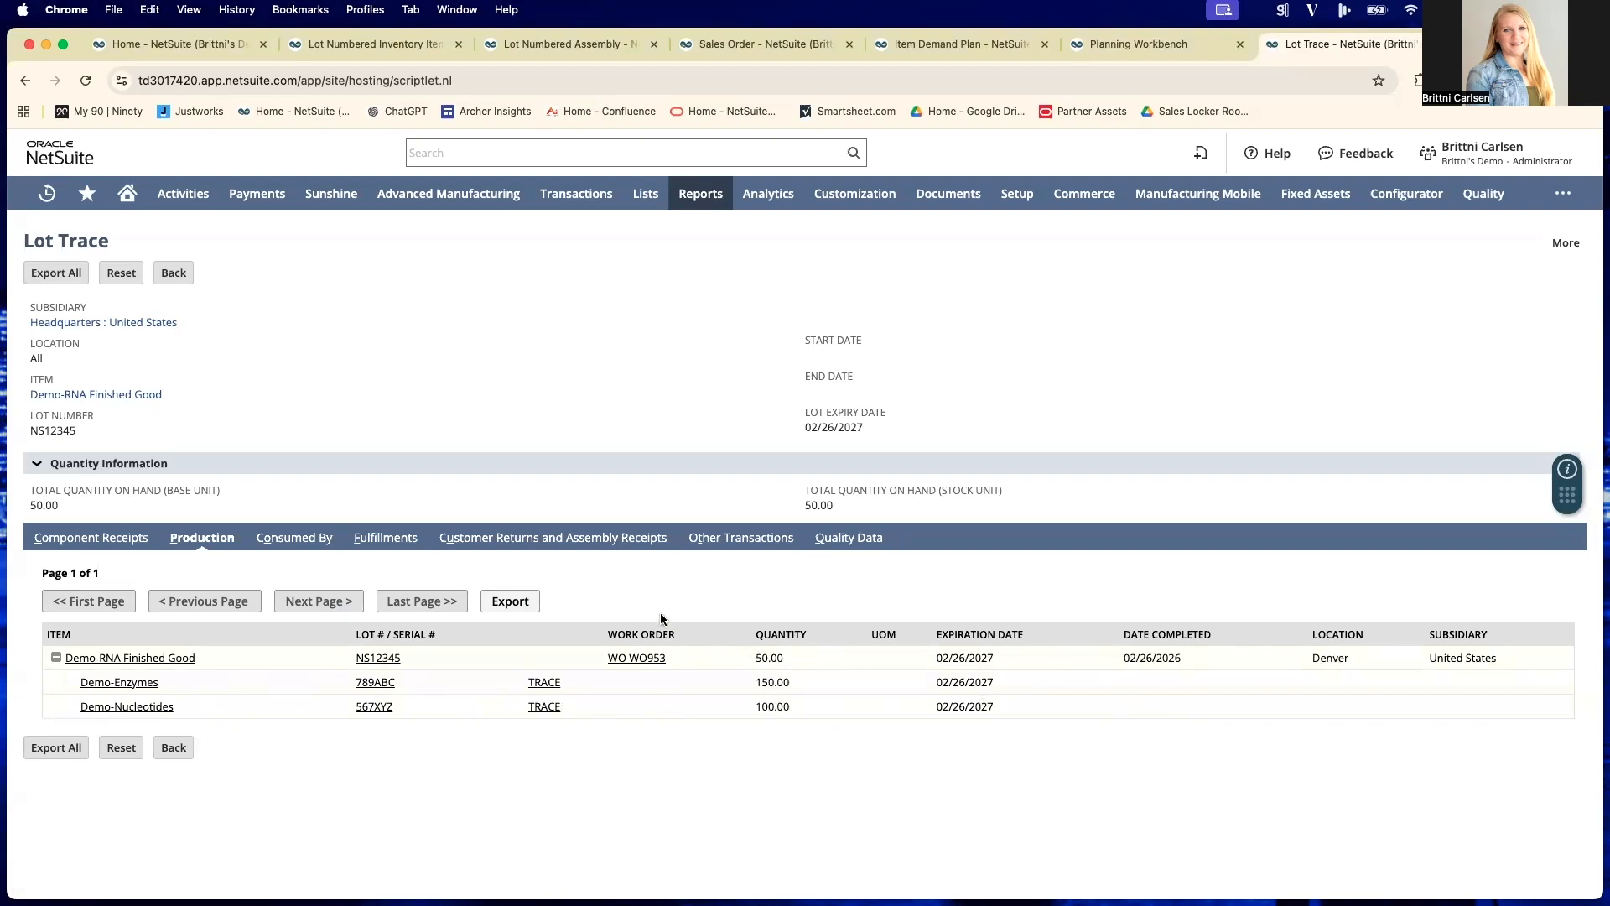
pyautogui.click(309, 544)
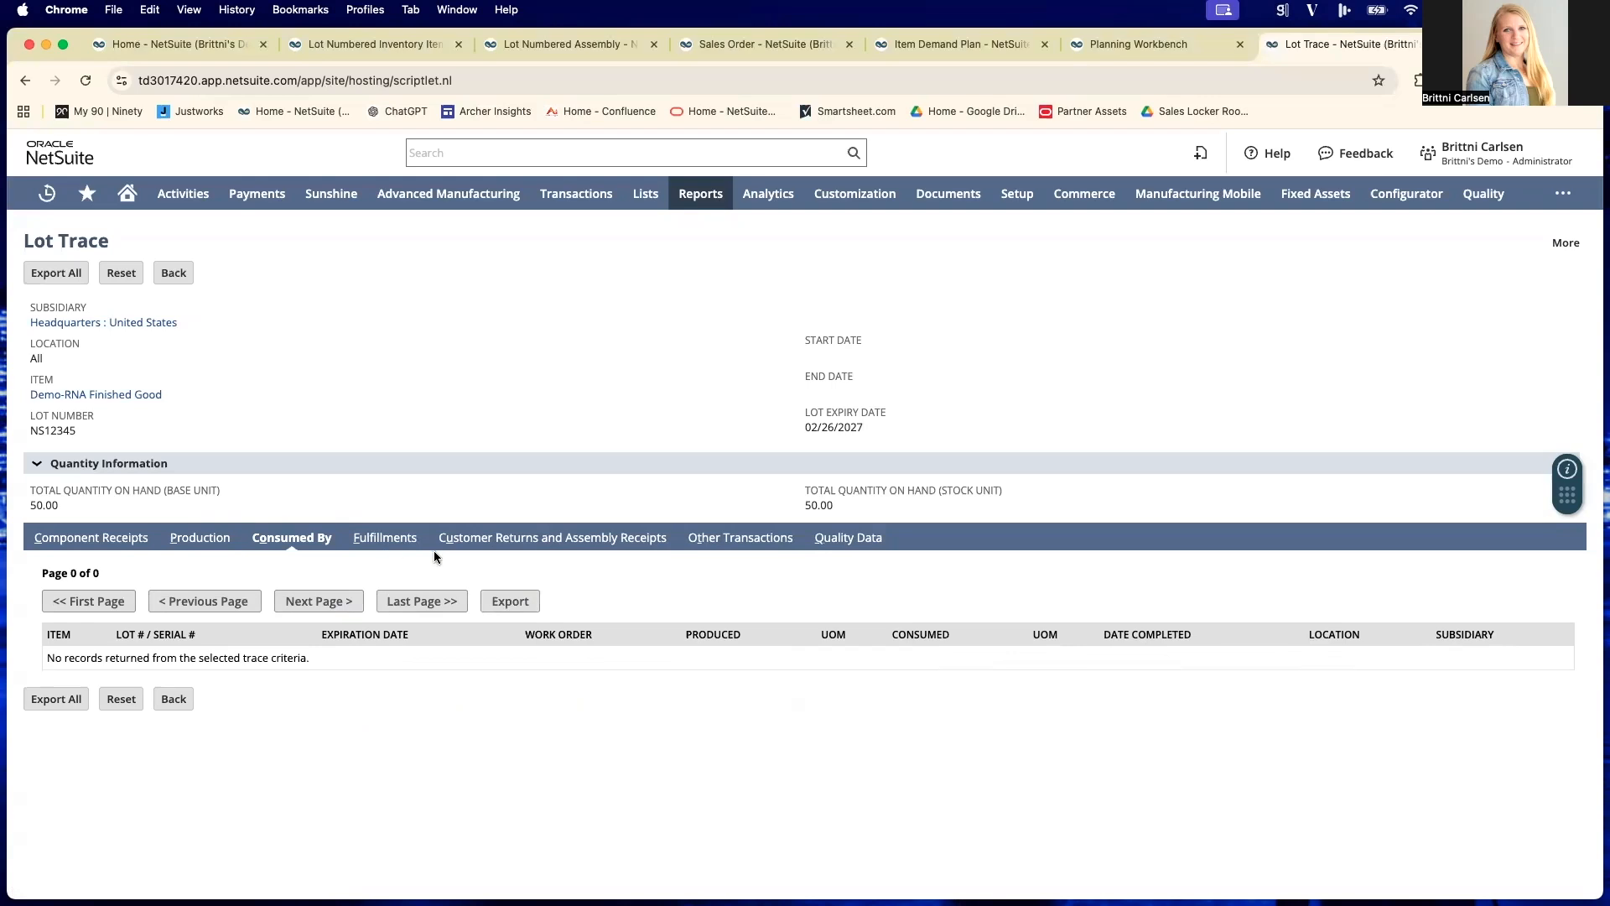
pyautogui.click(89, 541)
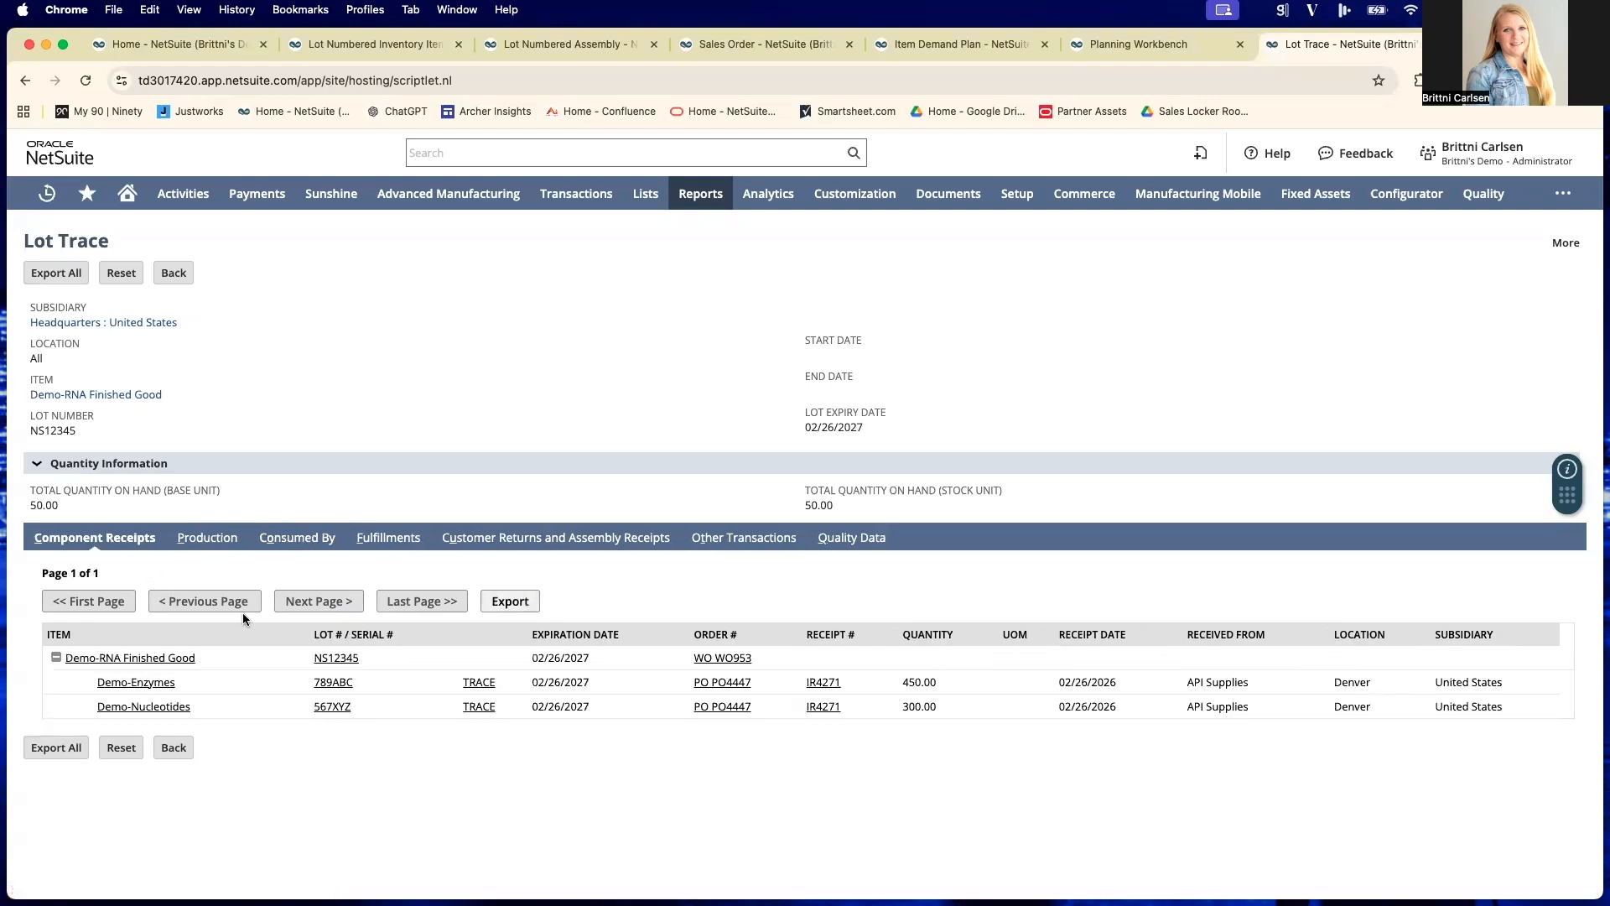